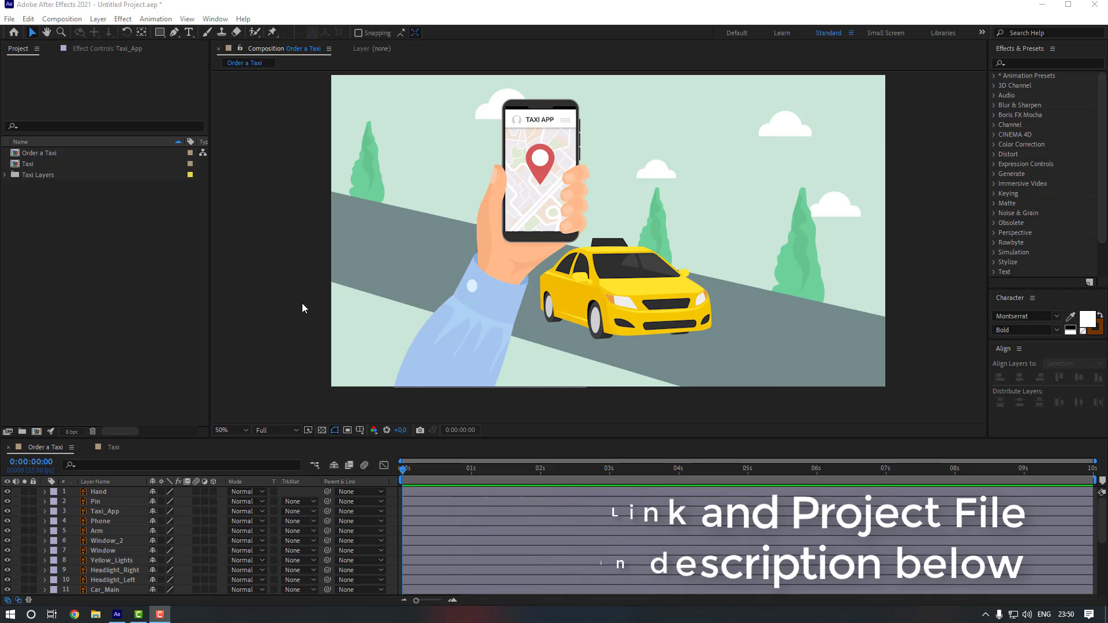
# - Hide the layers from Window_2 through Cloud_1 and lock the BG layer
pyautogui.click(116, 542)
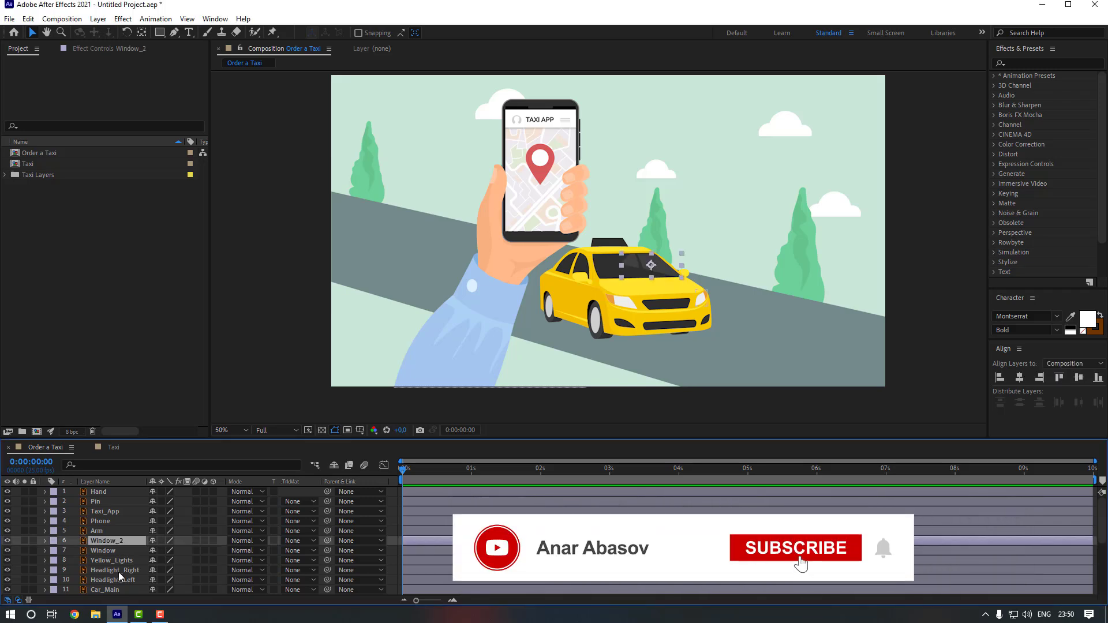
pyautogui.scroll(-4, 119, 573)
pyautogui.keyDown('shift'); pyautogui.click(112, 580); pyautogui.keyUp('shift')
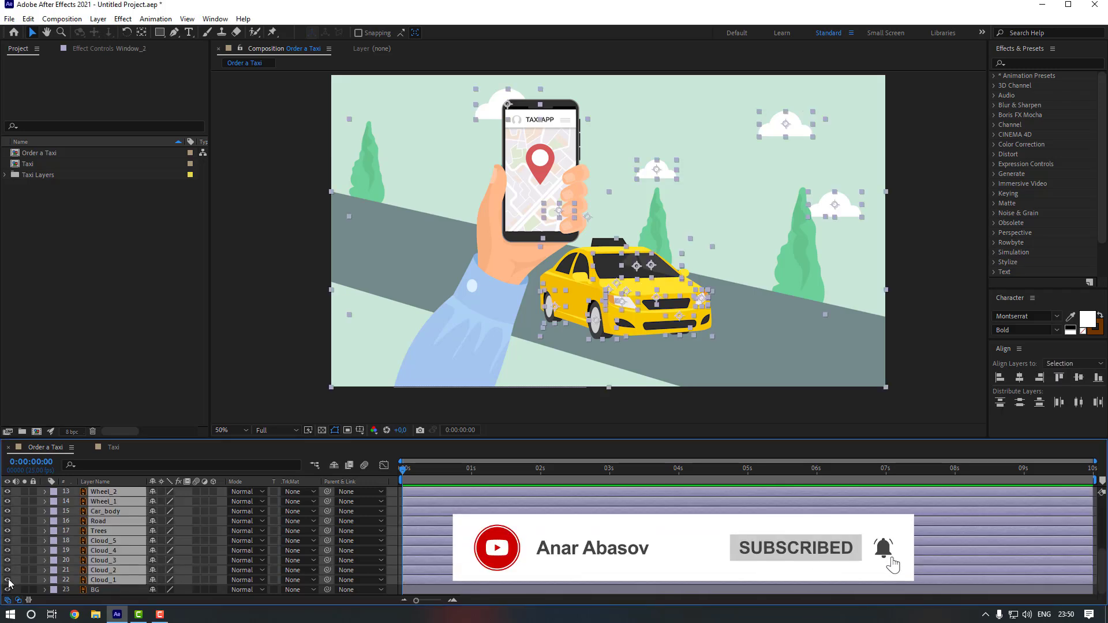
pyautogui.moveTo(7, 579); pyautogui.dragTo(7, 491)
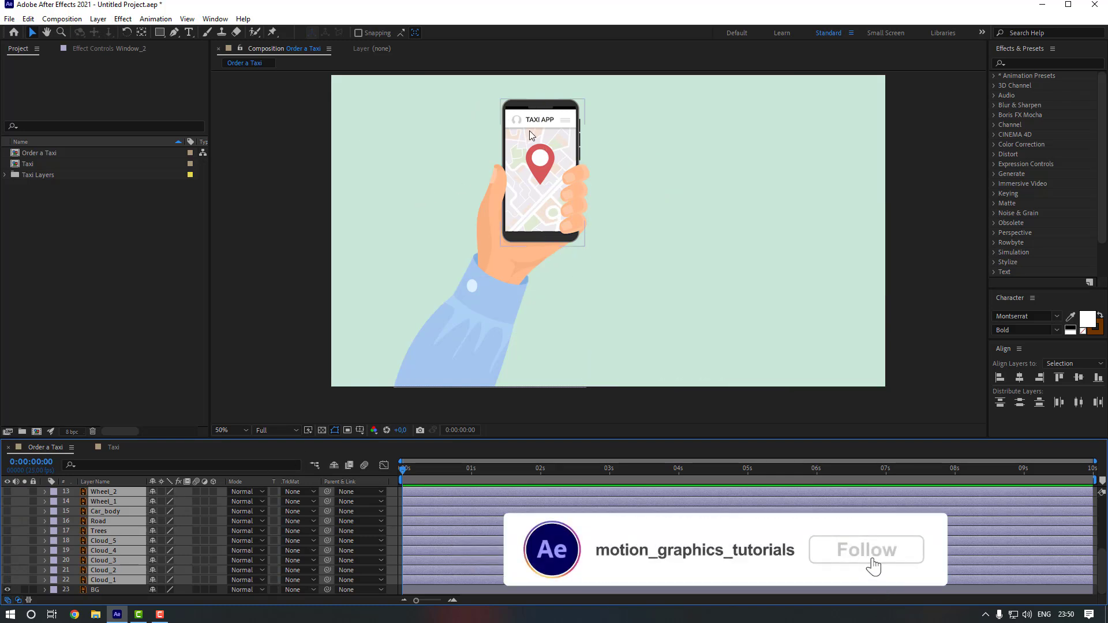
pyautogui.click(103, 589)
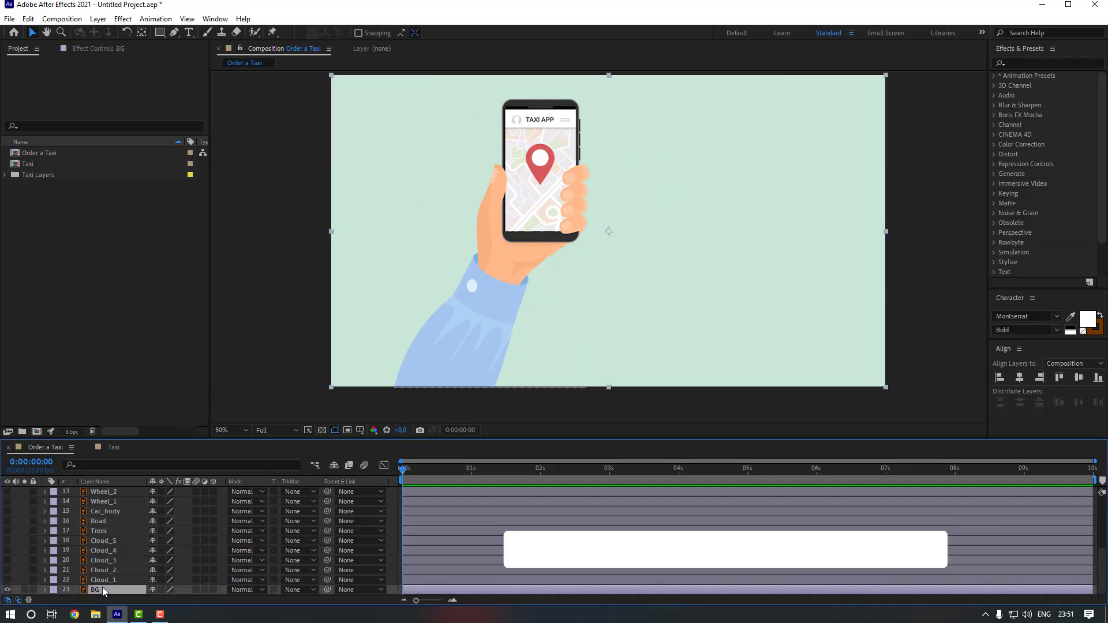
pyautogui.click(32, 590)
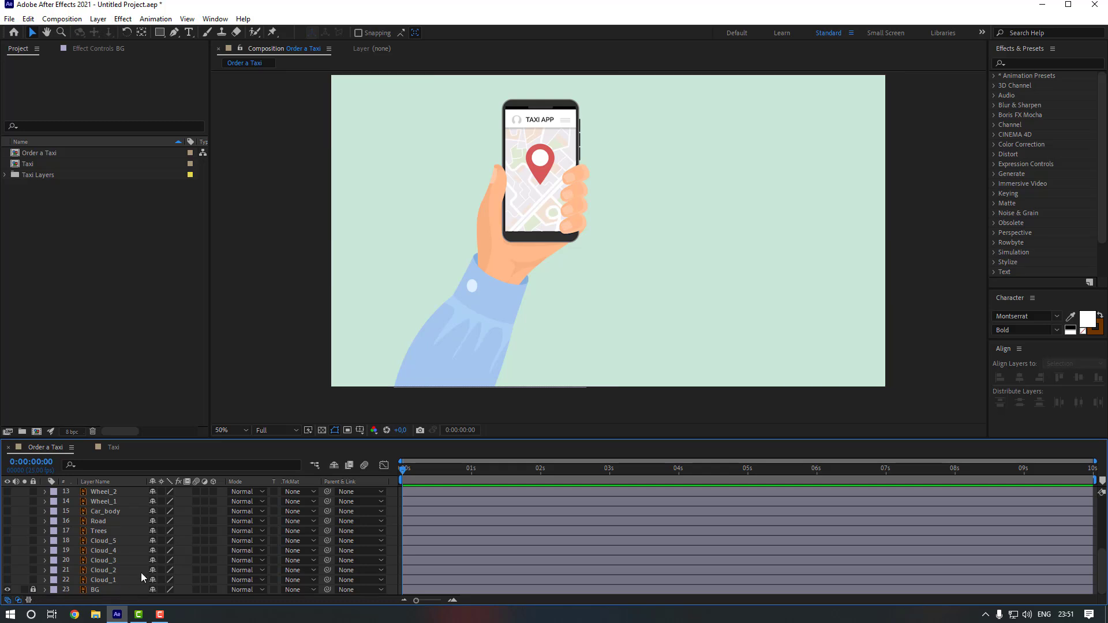
# - Move the Arm layer's anchor point to the bottom of the sleeve at the composition's lower edge
pyautogui.scroll(4, 102, 549)
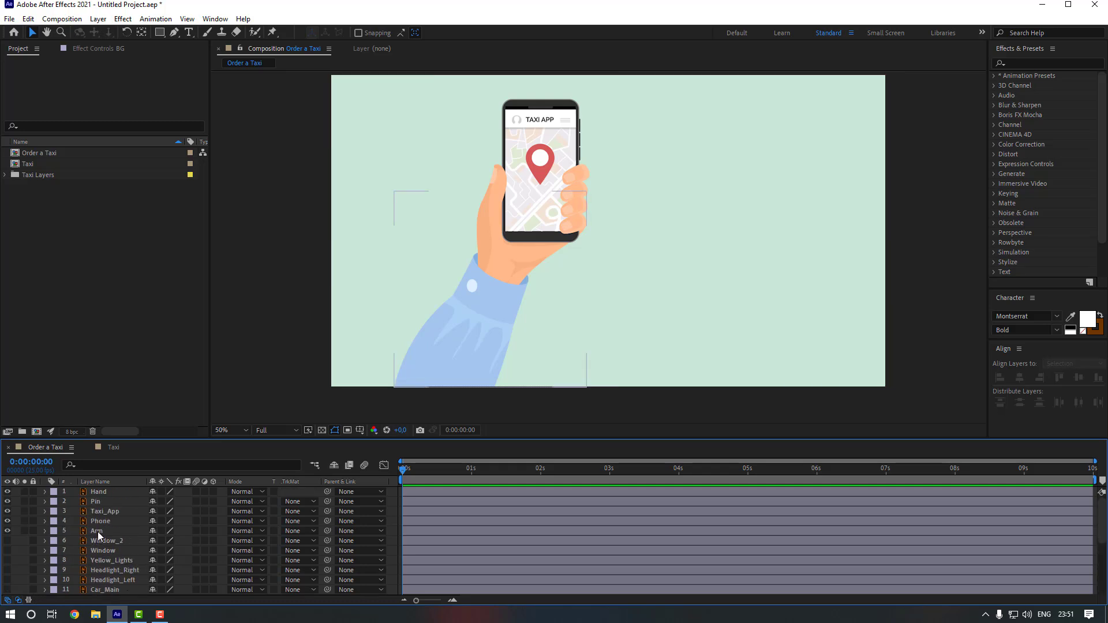
pyautogui.click(98, 531)
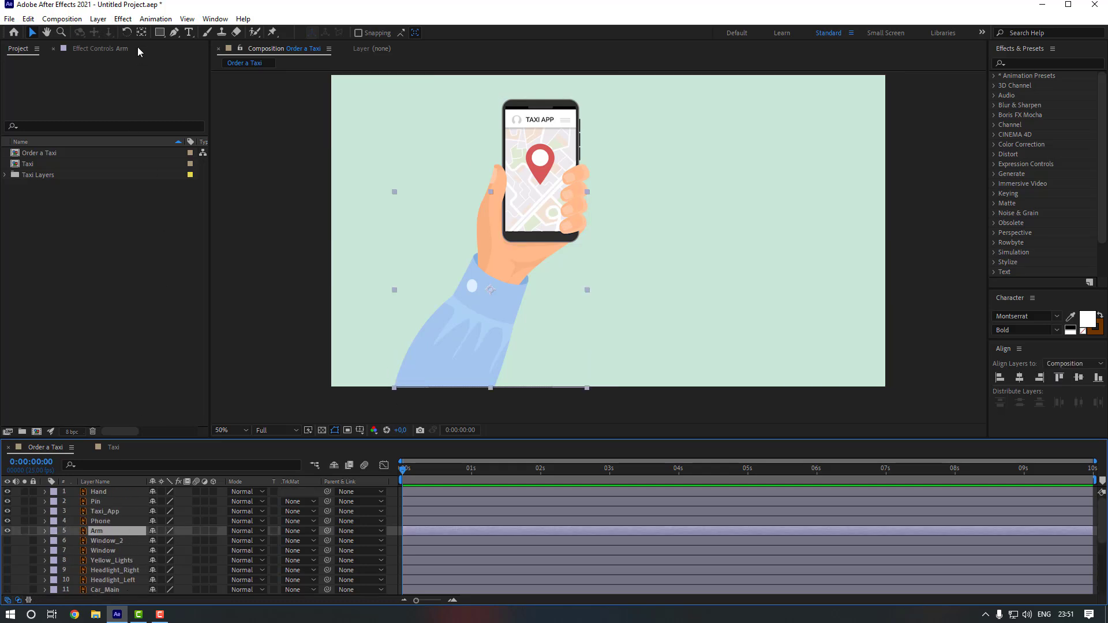
pyautogui.press('y')
pyautogui.moveTo(490, 290); pyautogui.dragTo(455, 386)
# - Parent the Phone and Hand layers to Arm, and the Taxi_App and Pin layers to Phone
pyautogui.click(110, 521)
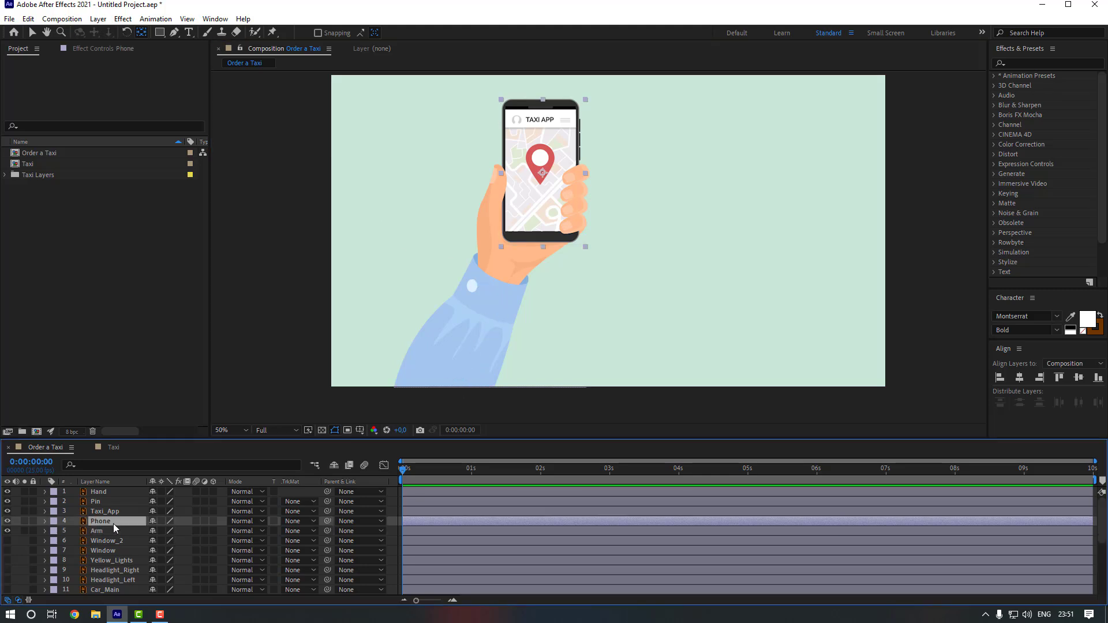
pyautogui.moveTo(327, 521); pyautogui.dragTo(118, 530)
pyautogui.click(124, 511)
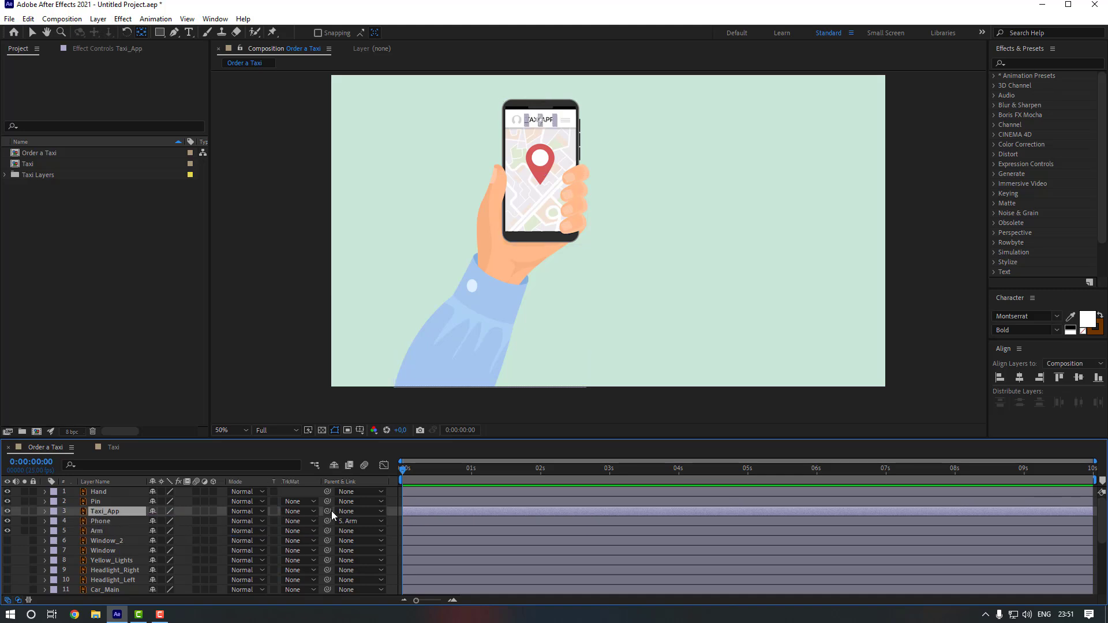
pyautogui.moveTo(328, 510); pyautogui.dragTo(107, 521)
pyautogui.click(122, 501)
pyautogui.moveTo(325, 501); pyautogui.dragTo(121, 522)
pyautogui.click(116, 492)
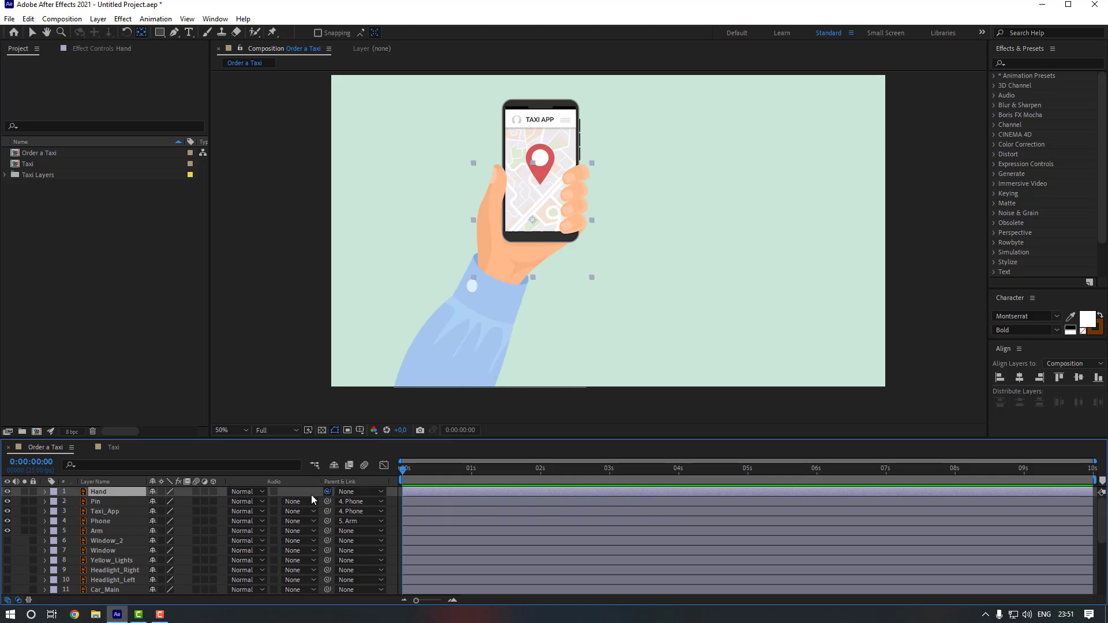
pyautogui.moveTo(327, 491); pyautogui.dragTo(109, 531)
# - Solo the Pin layer, move its anchor point to the pin's lower tip, and turn solo off again
pyautogui.click(118, 502)
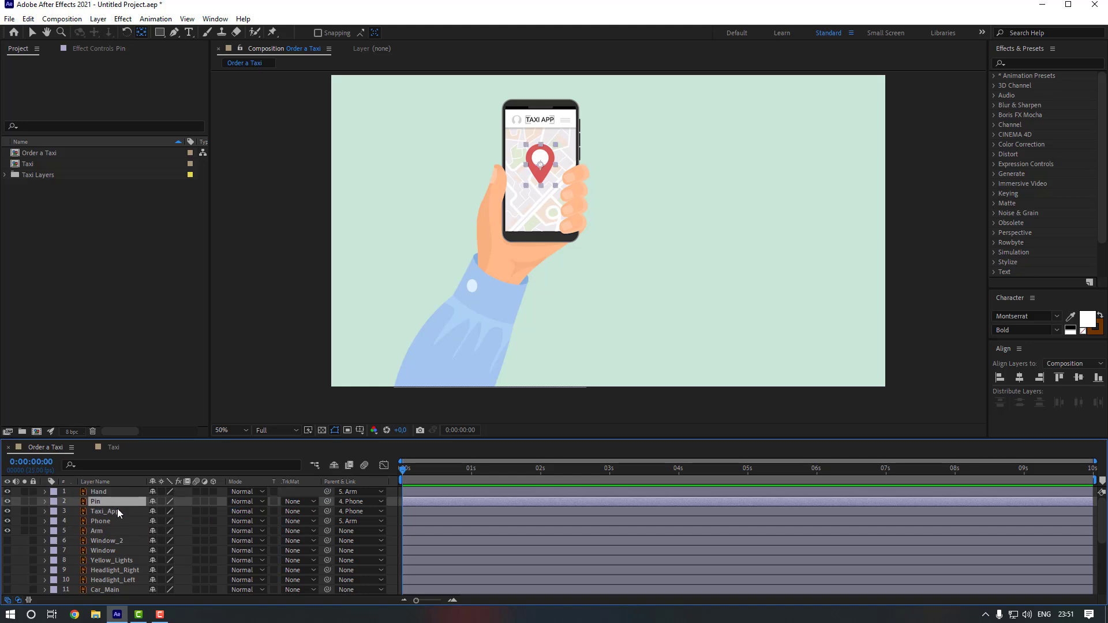
pyautogui.click(24, 502)
pyautogui.scroll(2, 507, 185)
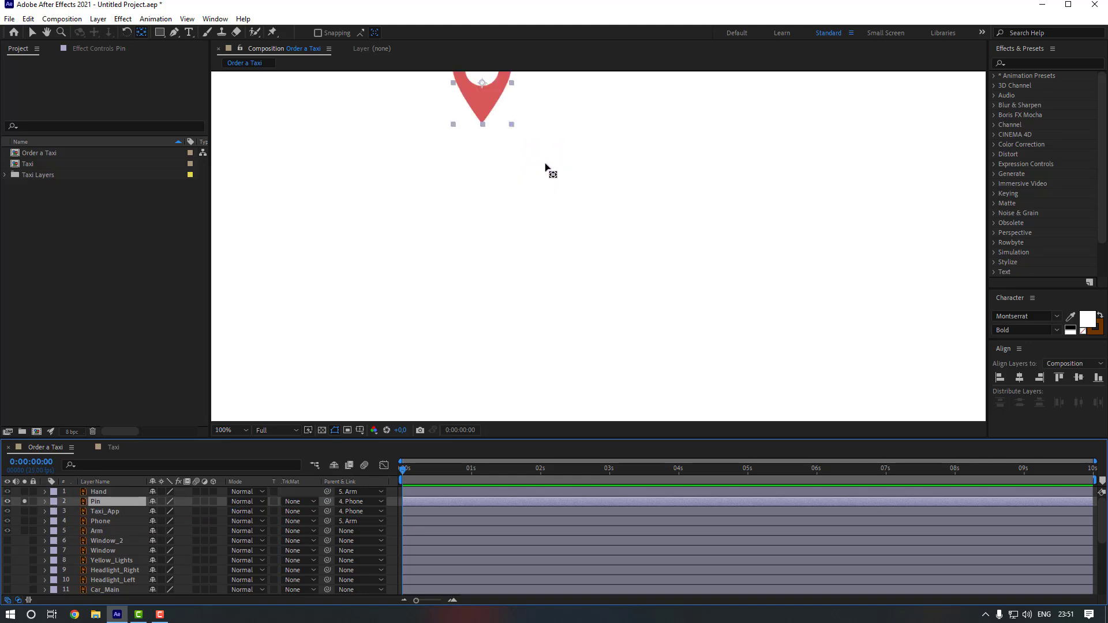
pyautogui.moveTo(549, 168); pyautogui.dragTo(512, 260)
pyautogui.scroll(2, 512, 260)
pyautogui.press('y')
pyautogui.moveTo(436, 173); pyautogui.dragTo(435, 251)
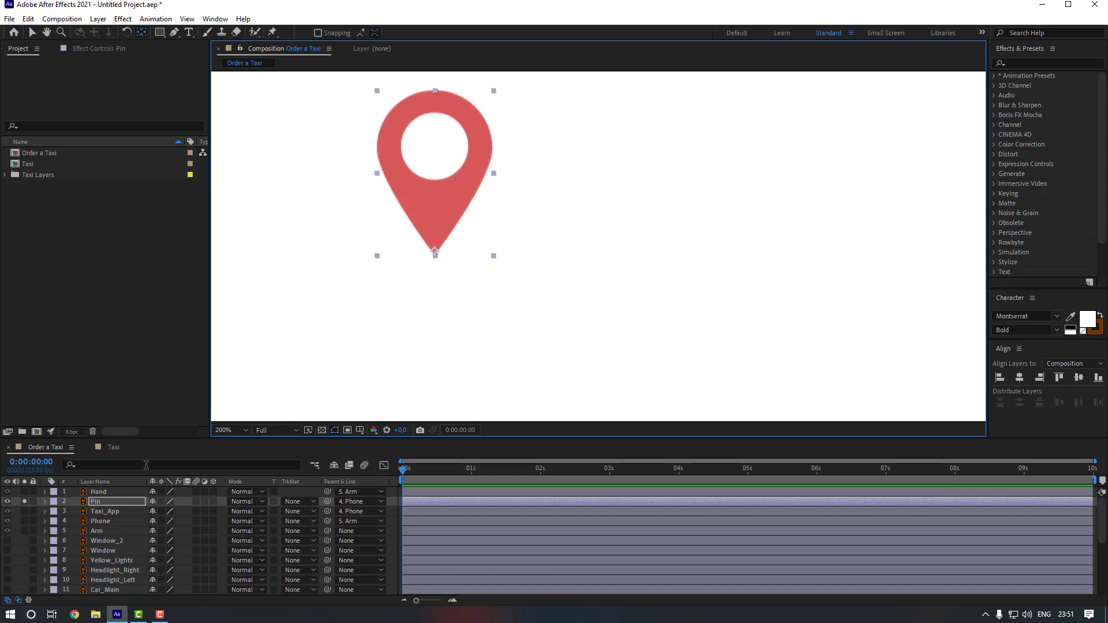
pyautogui.click(25, 501)
pyautogui.scroll(-3, 424, 356)
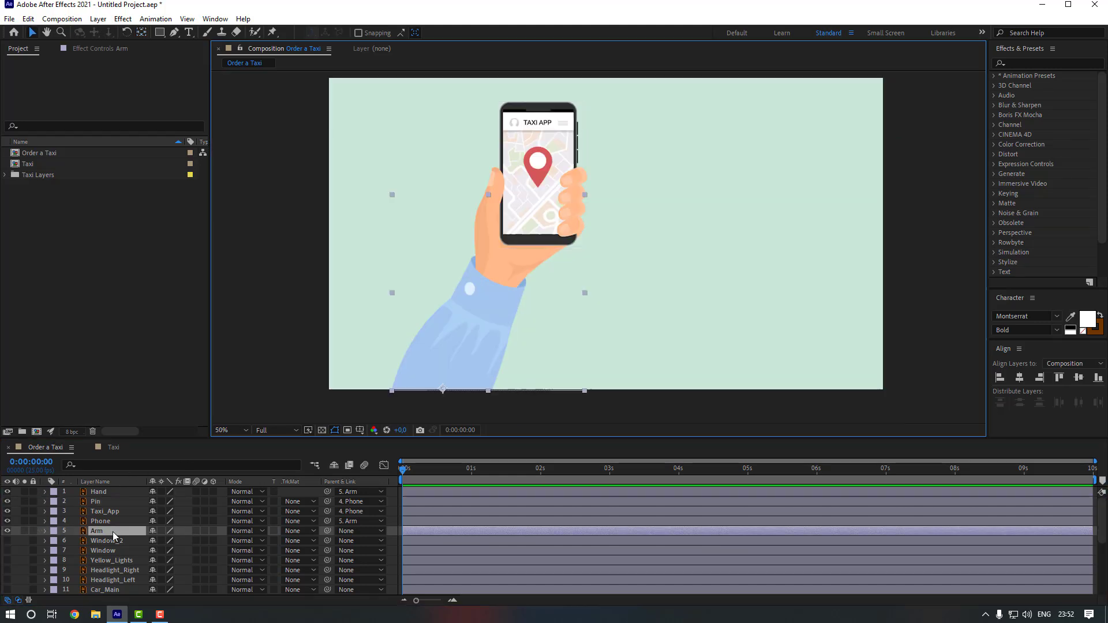
# - Center the Arm layer horizontally in the composition and shift it slightly to the left
pyautogui.click(114, 531)
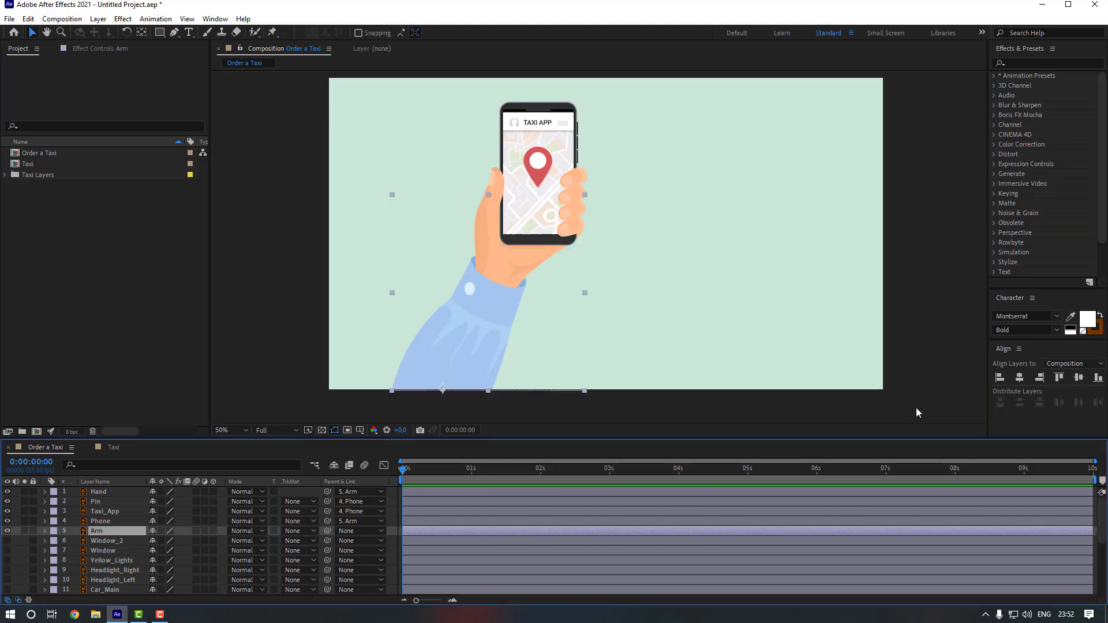
pyautogui.click(1019, 378)
pyautogui.moveTo(882, 244); pyautogui.dragTo(808, 255)
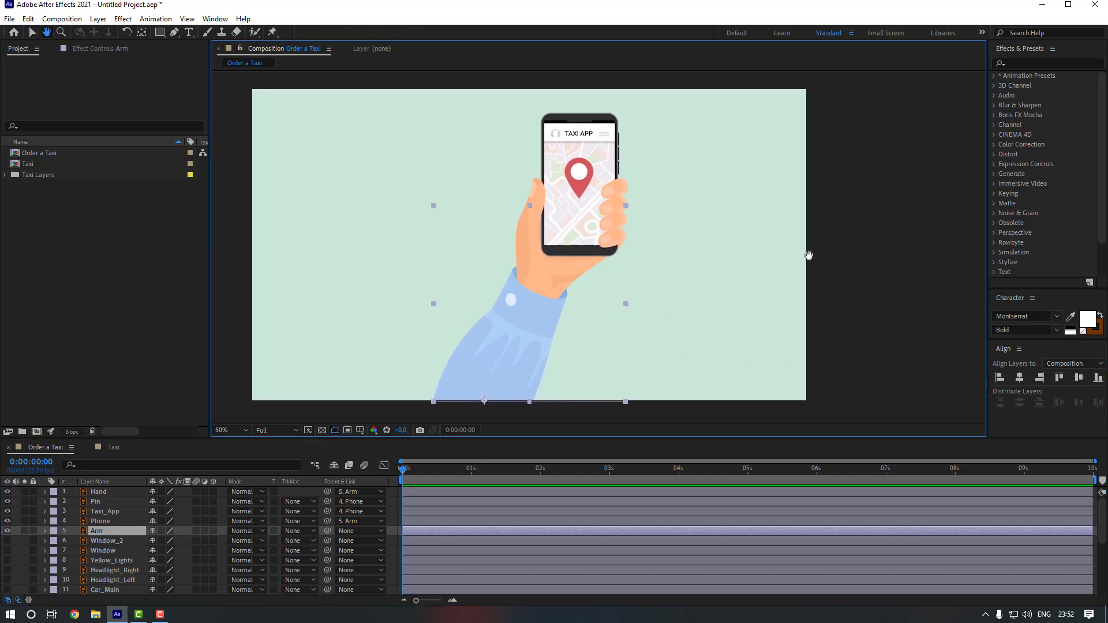
pyautogui.press('v')
pyautogui.moveTo(498, 371); pyautogui.dragTo(490, 375)
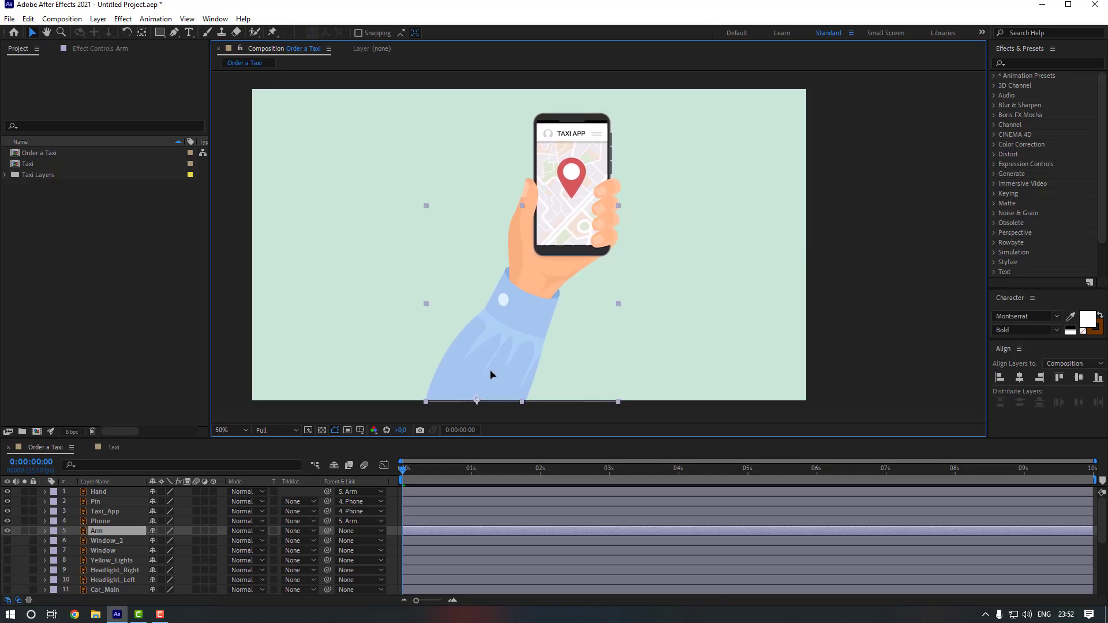
# - Keyframe the Arm layer's Rotation at 0° at 0:00:00:23 and at -128° at 0:00:00:00
pyautogui.click(127, 534)
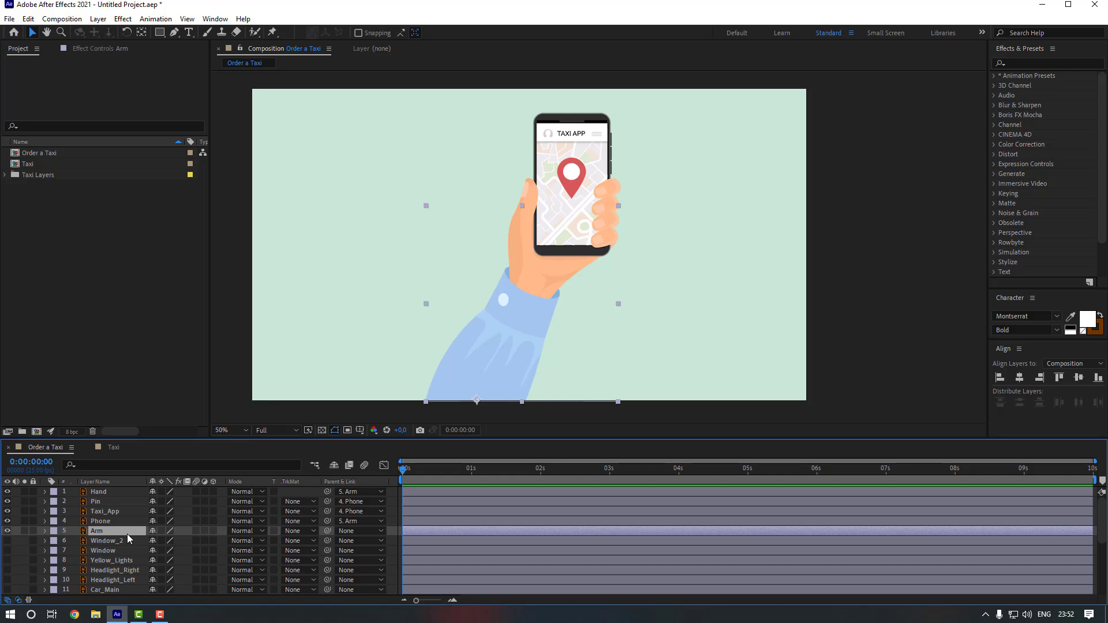
pyautogui.press('r')
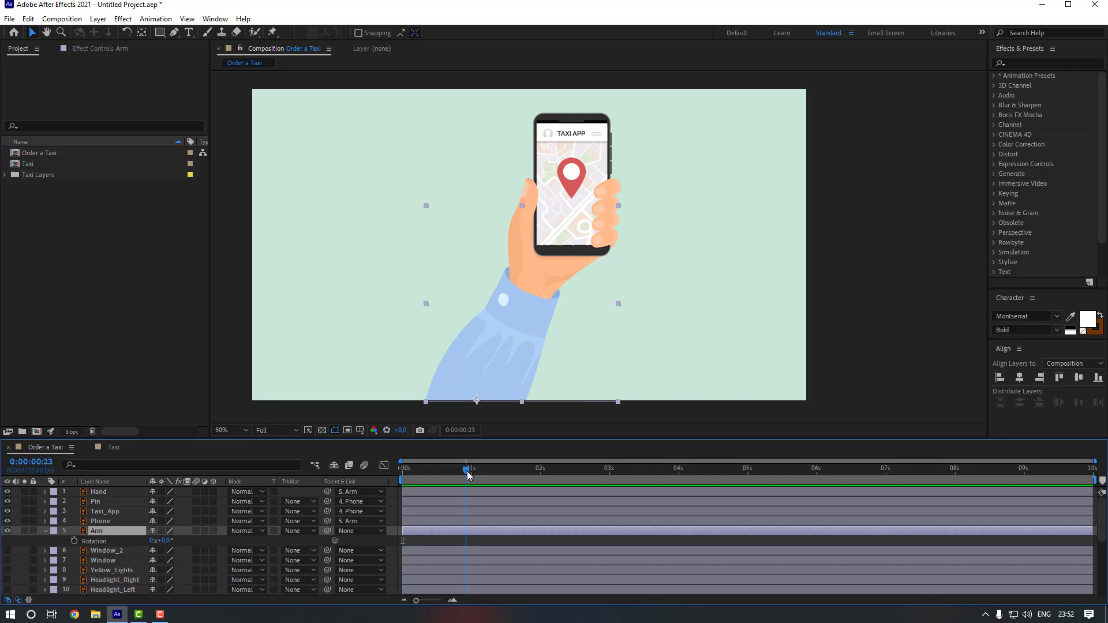
pyautogui.click(73, 541)
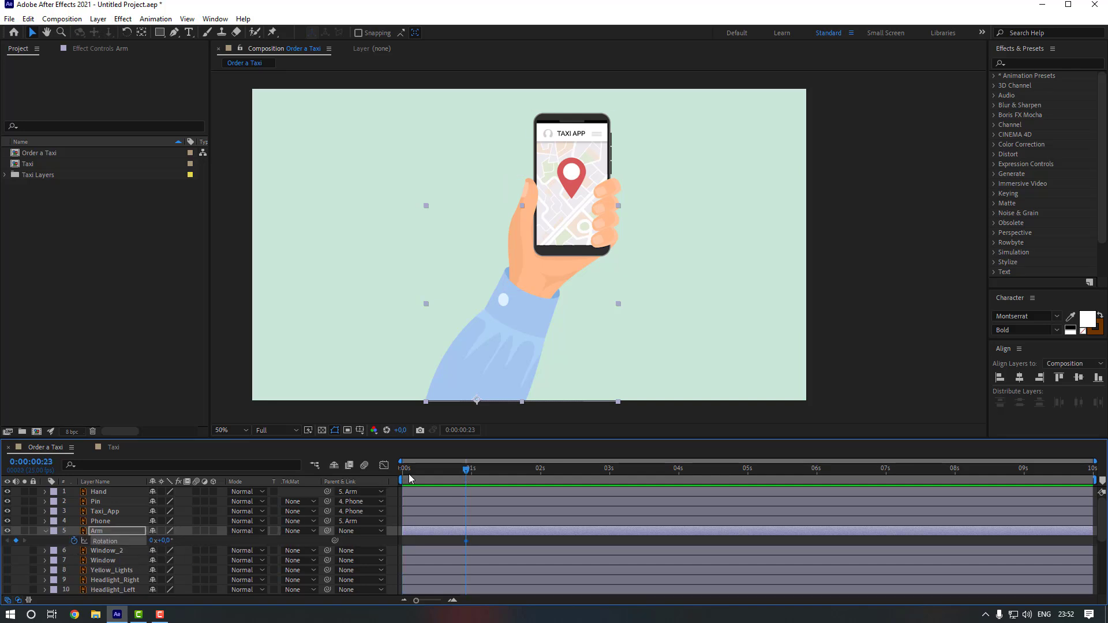
pyautogui.moveTo(437, 469); pyautogui.dragTo(299, 486)
pyautogui.moveTo(158, 544); pyautogui.dragTo(98, 547)
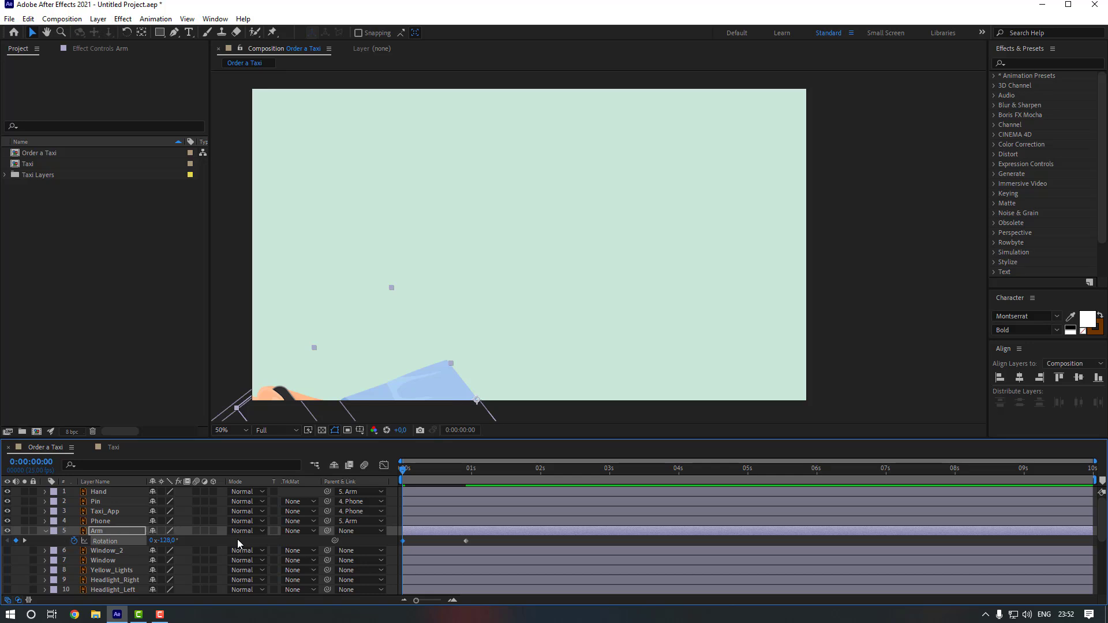
# - Keyframe the Arm's current Position at about frame 22 and set it to 777.6, 1236.4 at 0:00:00:00, below the frame
pyautogui.hotkey('shift', 'p')
pyautogui.moveTo(465, 470); pyautogui.dragTo(371, 473)
pyautogui.click(74, 541)
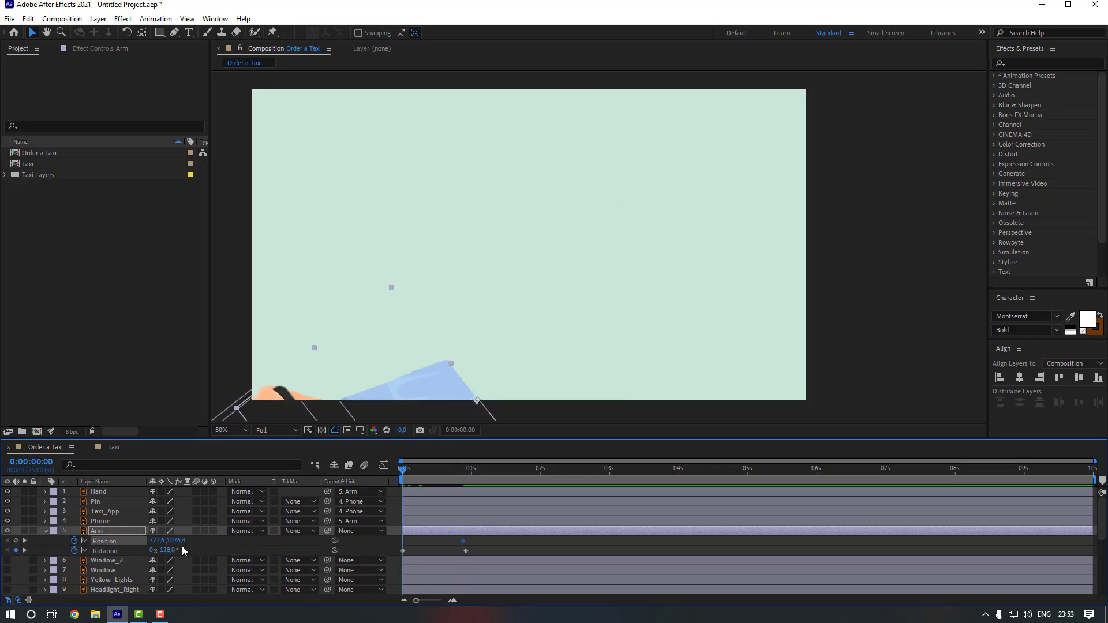
pyautogui.moveTo(178, 544); pyautogui.dragTo(270, 544)
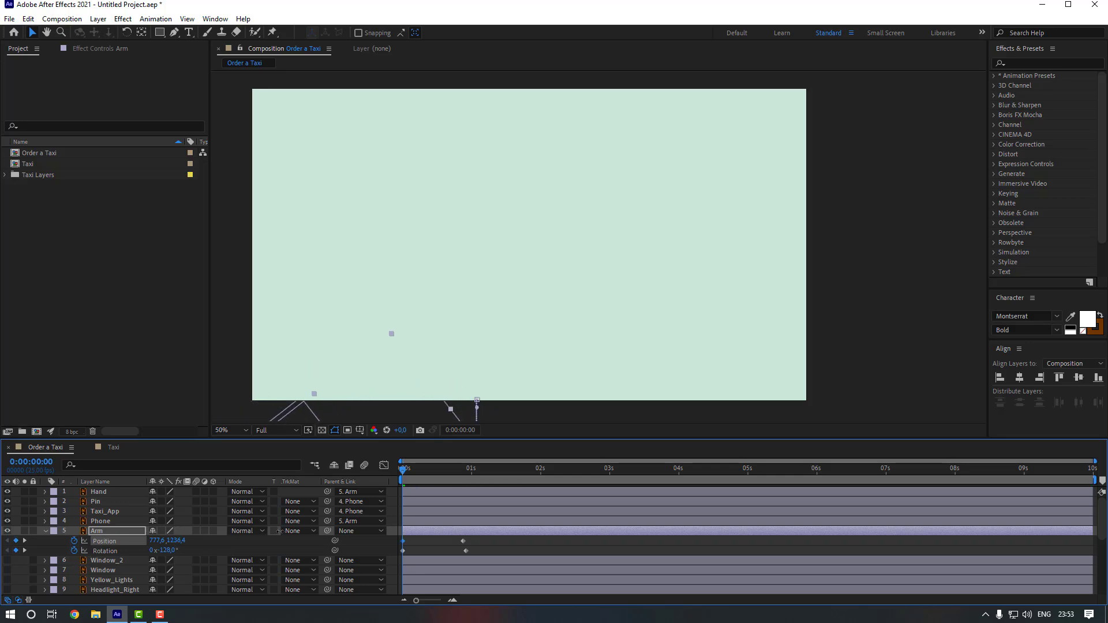
# - Move the Arm's second Position keyframe to 0:00:00:23, in line with the Rotation keyframe
pyautogui.click(472, 541)
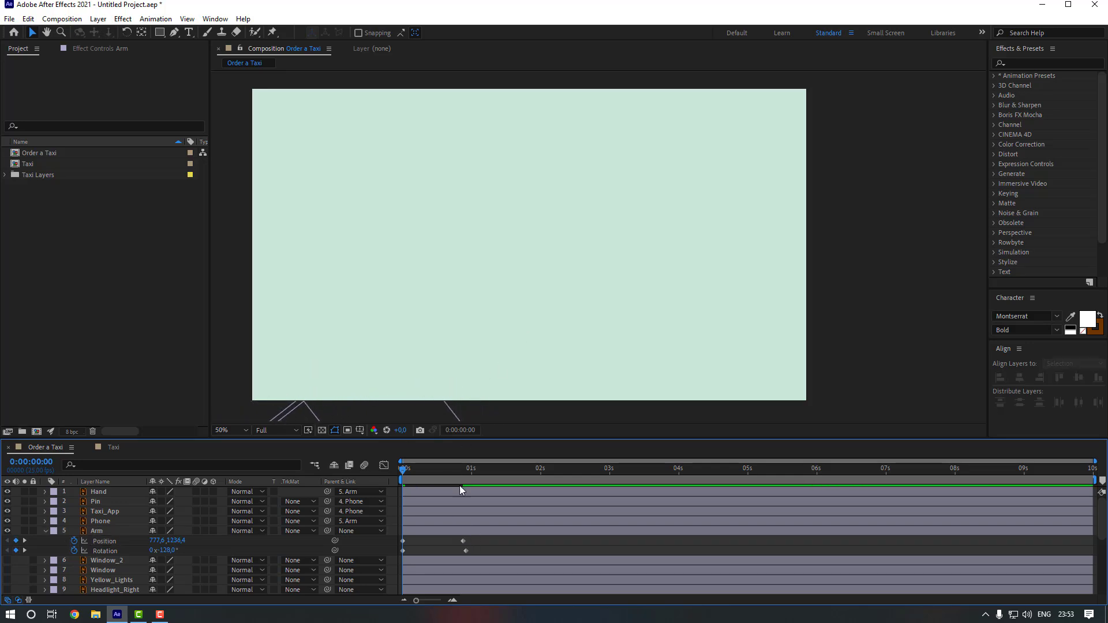
pyautogui.click(465, 469)
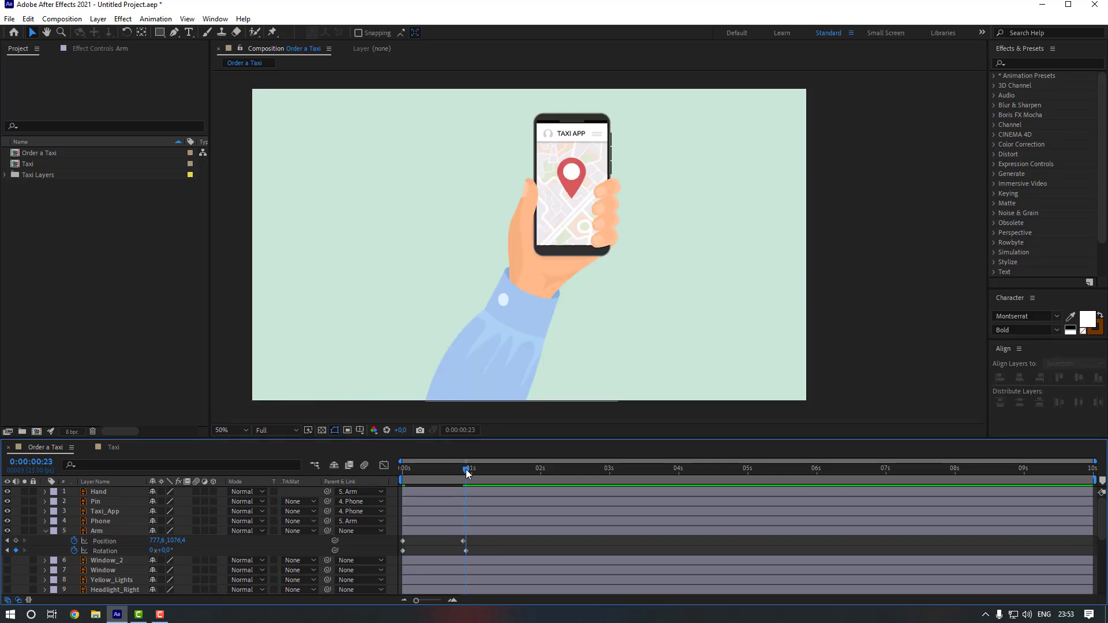
pyautogui.click(465, 542)
pyautogui.click(490, 540)
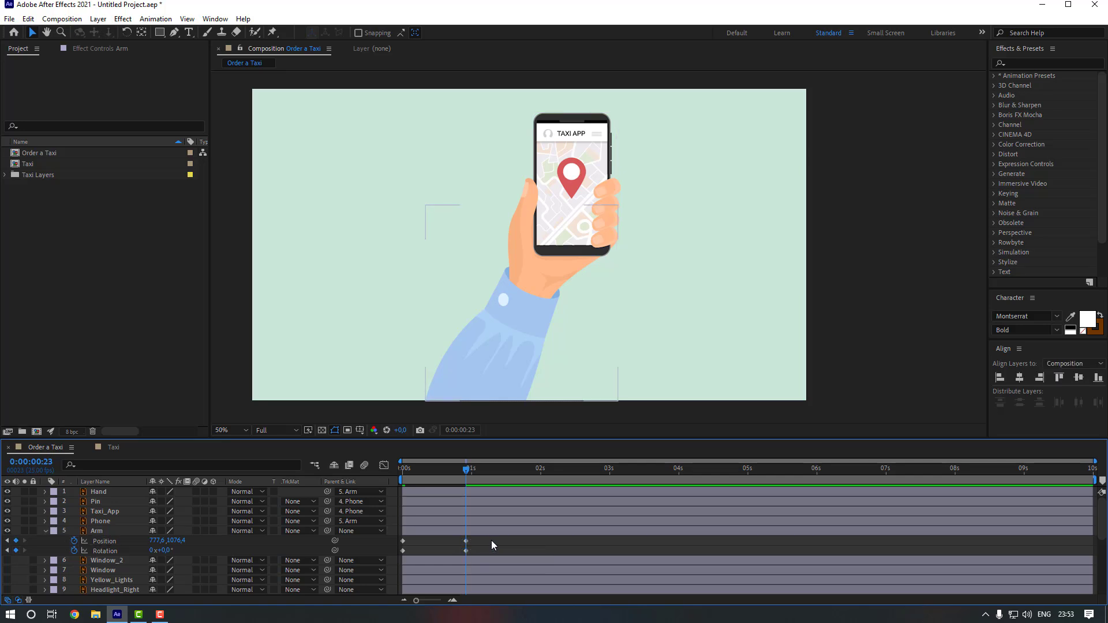
# - Apply Easy Ease to all of the Arm's Position and Rotation keyframes and preview the animation
pyautogui.moveTo(488, 537); pyautogui.dragTo(400, 553)
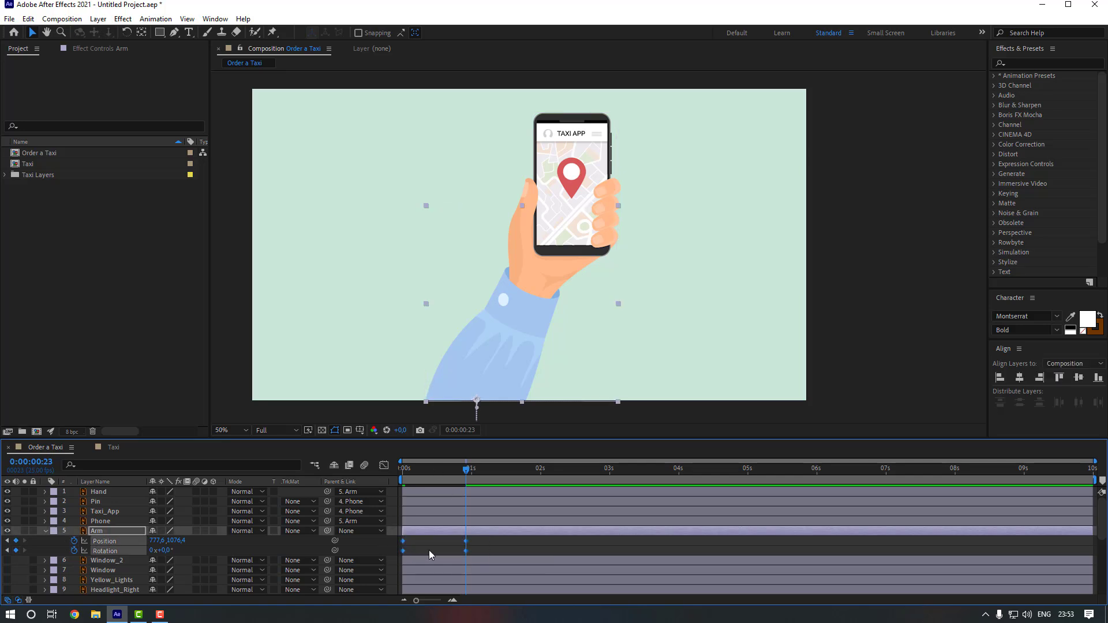
pyautogui.rightClick(467, 541)
pyautogui.moveTo(519, 535)
pyautogui.click(664, 455)
pyautogui.click(511, 539)
pyautogui.press('space')
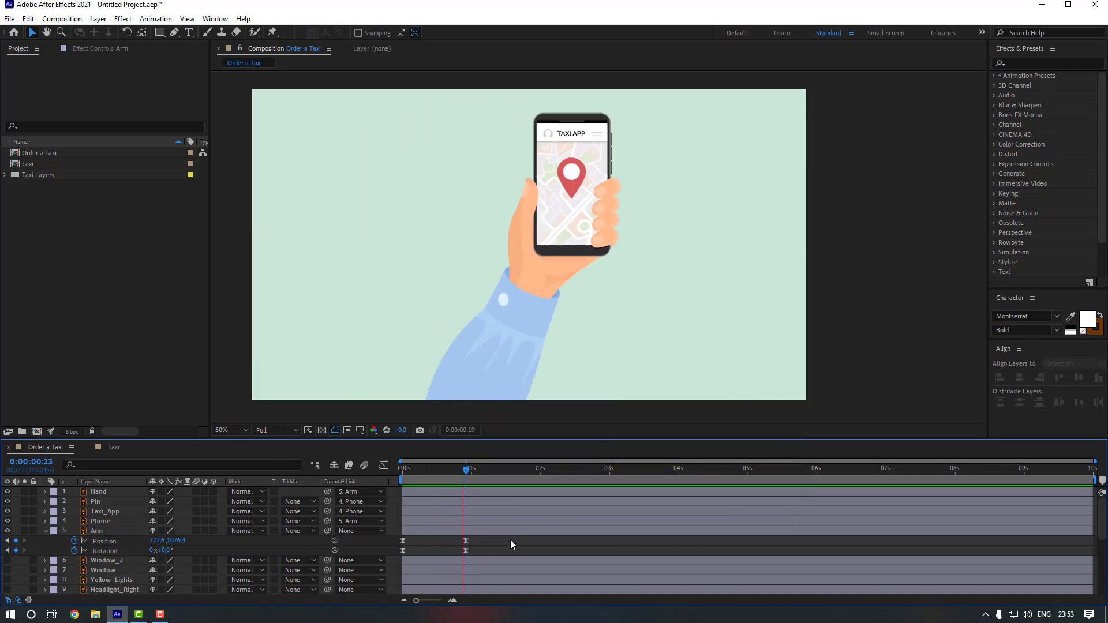
# - Add Arm Rotation keyframes of 19.5° at 0:00:00:10 and -17° at 0:00:00:20
pyautogui.moveTo(466, 469); pyautogui.dragTo(394, 473)
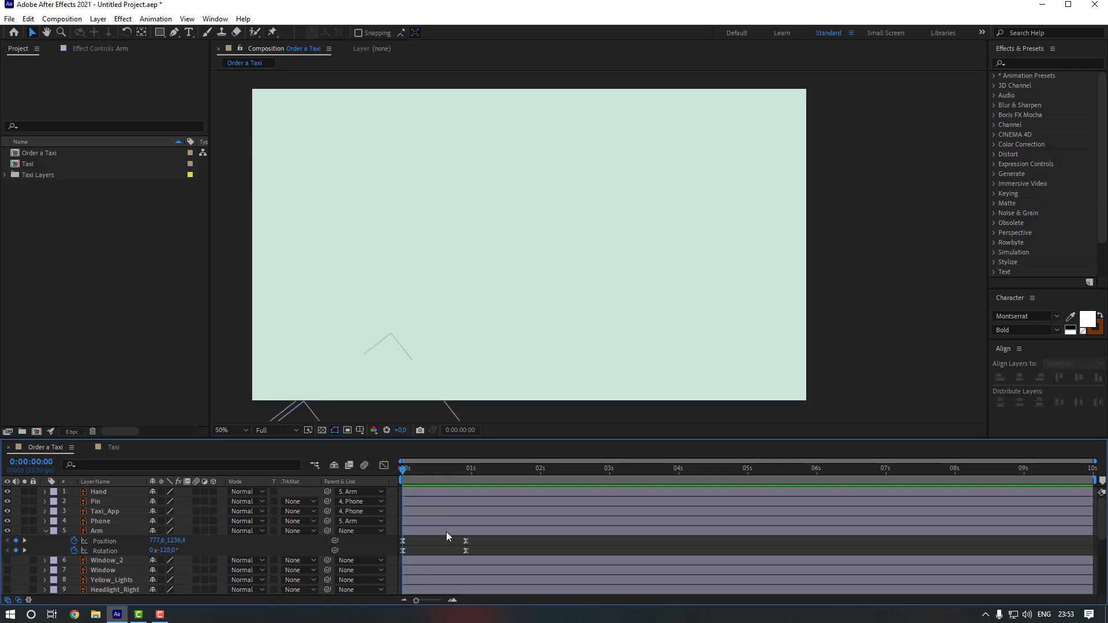
pyautogui.click(414, 531)
pyautogui.click(426, 547)
pyautogui.hotkey('shift', 'pagedown')
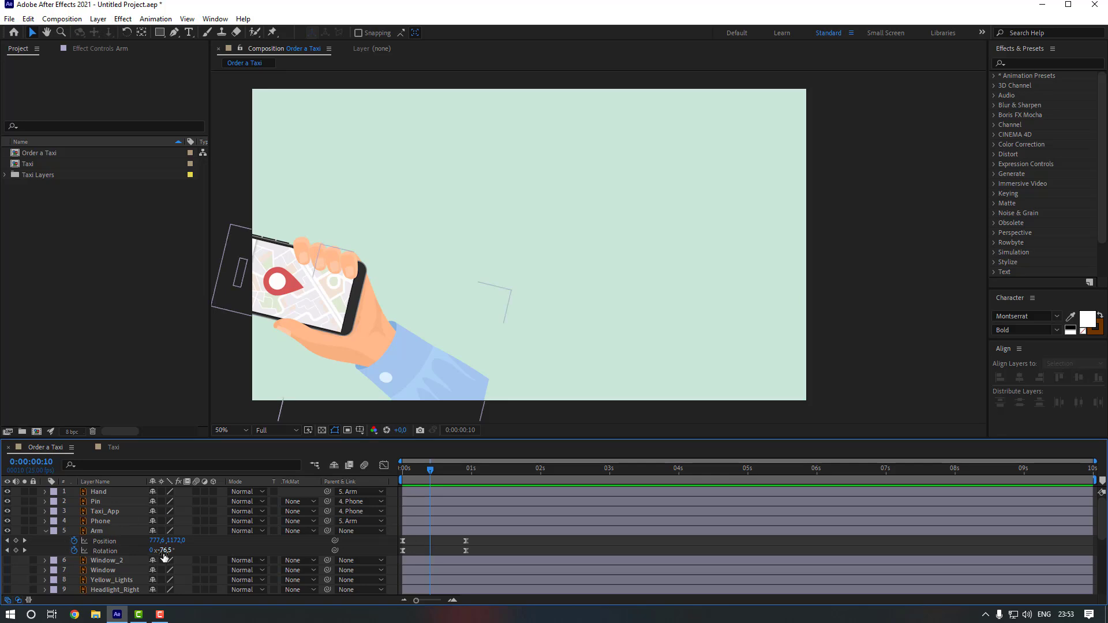
pyautogui.moveTo(165, 551); pyautogui.dragTo(214, 549)
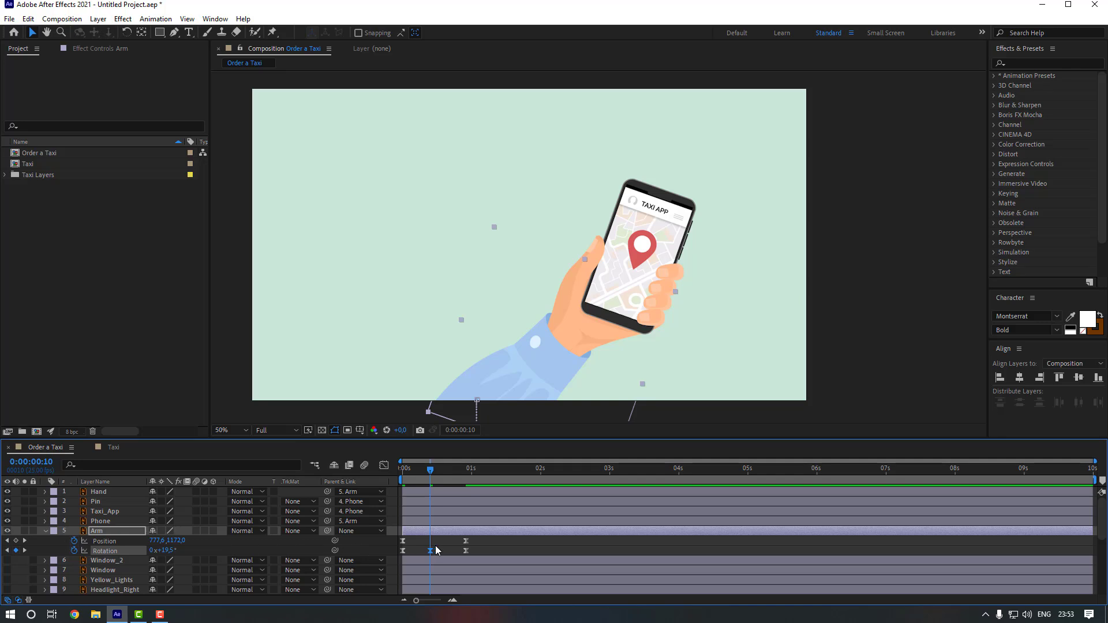
pyautogui.hotkey('shift', 'pagedown')
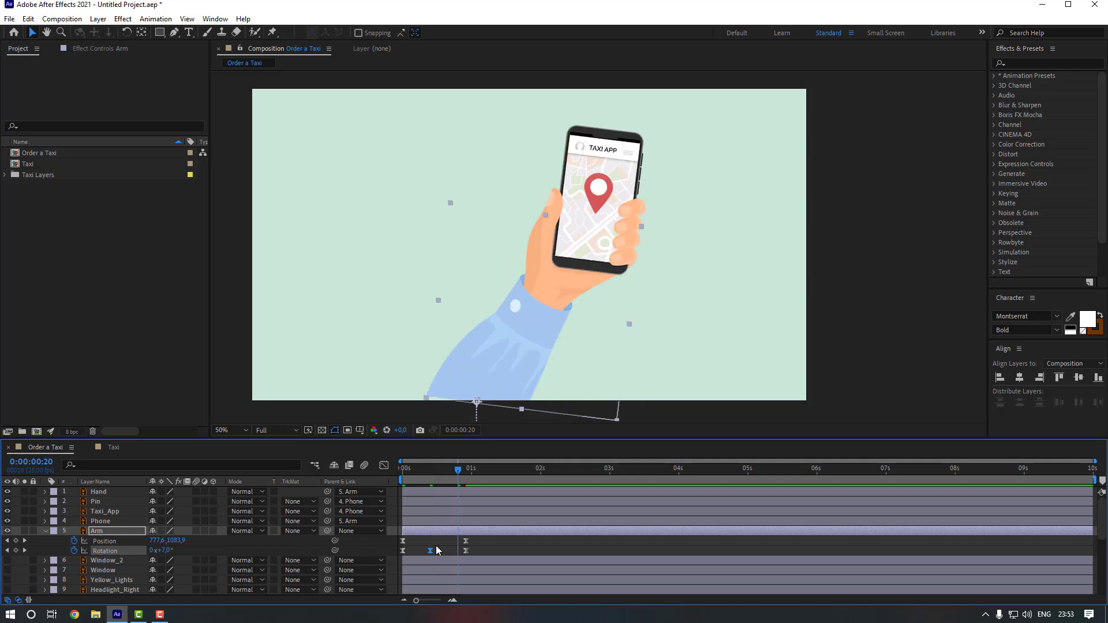
pyautogui.moveTo(166, 553); pyautogui.dragTo(151, 551)
# - Move the Arm's final Position and Rotation keyframes to about 1.8 seconds and preview the swing from the start
pyautogui.moveTo(480, 538); pyautogui.dragTo(529, 541)
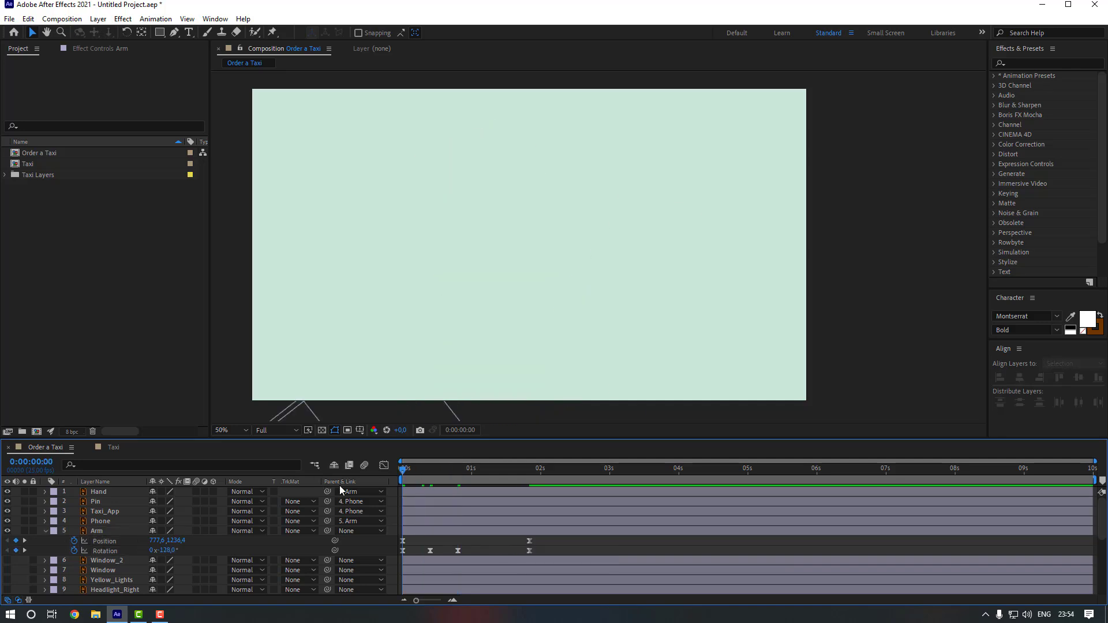
pyautogui.press('space')
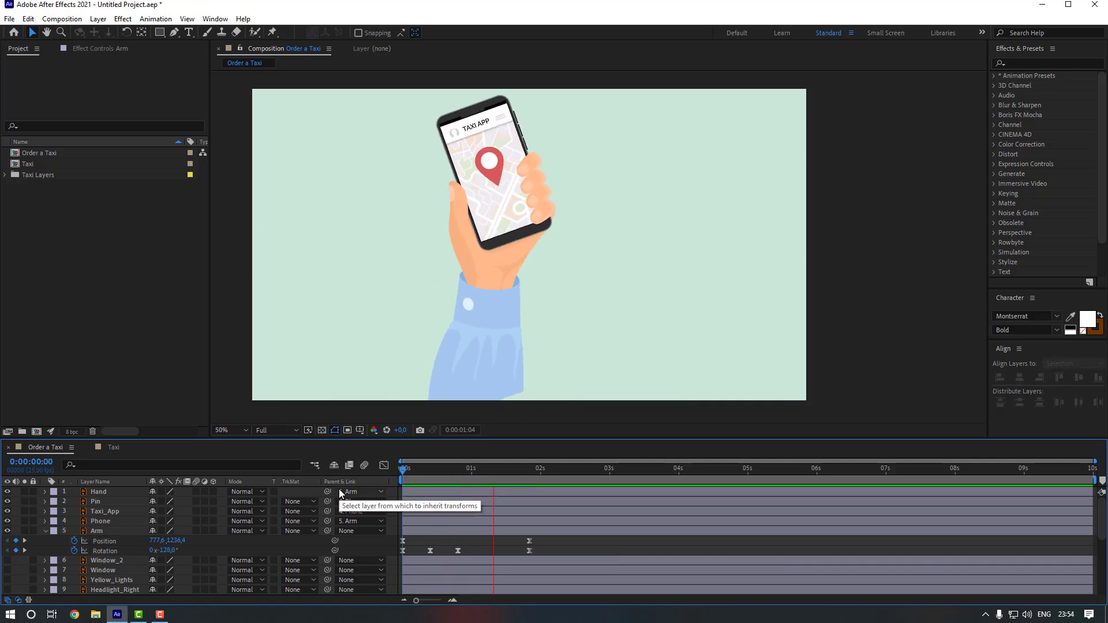
pyautogui.click(458, 470)
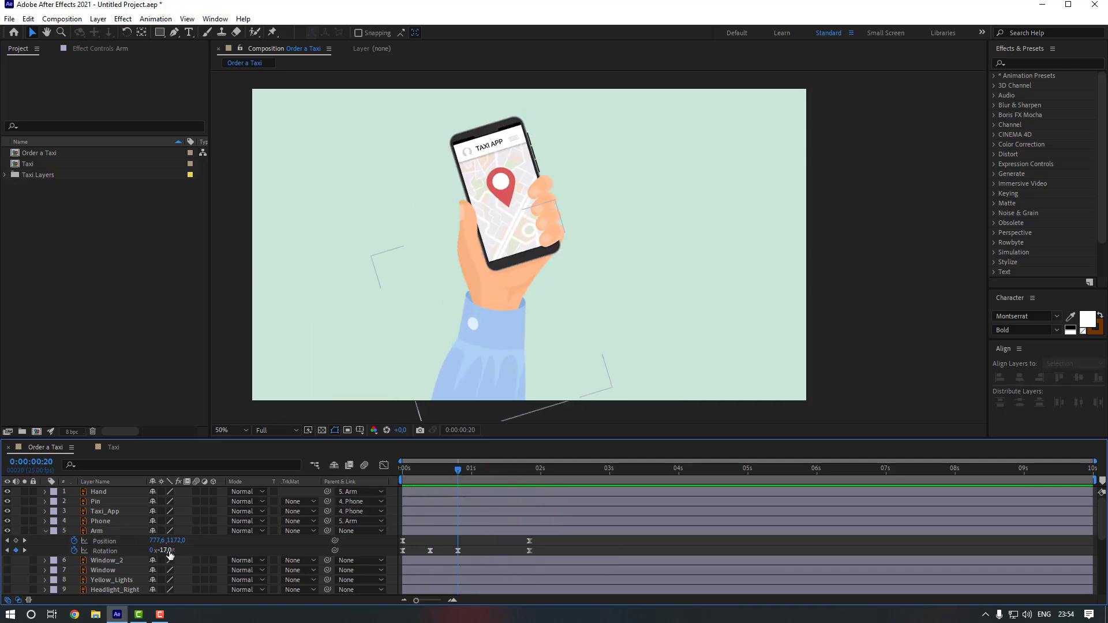
# - Set the Arm's Rotation to -37° at 0:00:00:20, -5.2° at 0:00:01:05 and 2° at 0:00:01:15
pyautogui.moveTo(170, 552); pyautogui.dragTo(343, 559)
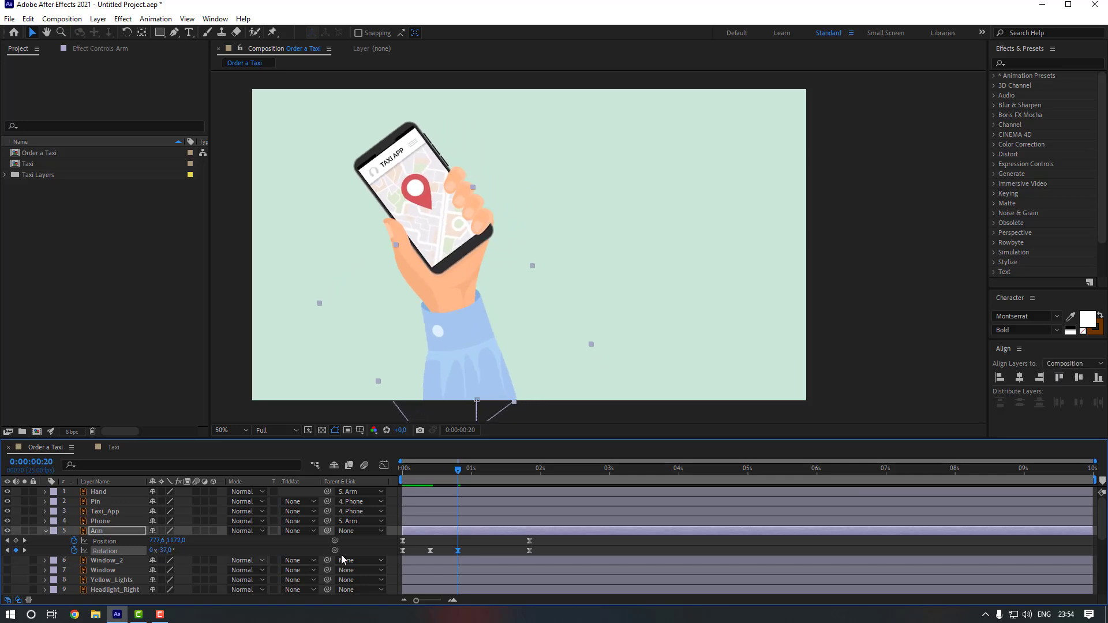
pyautogui.press('space')
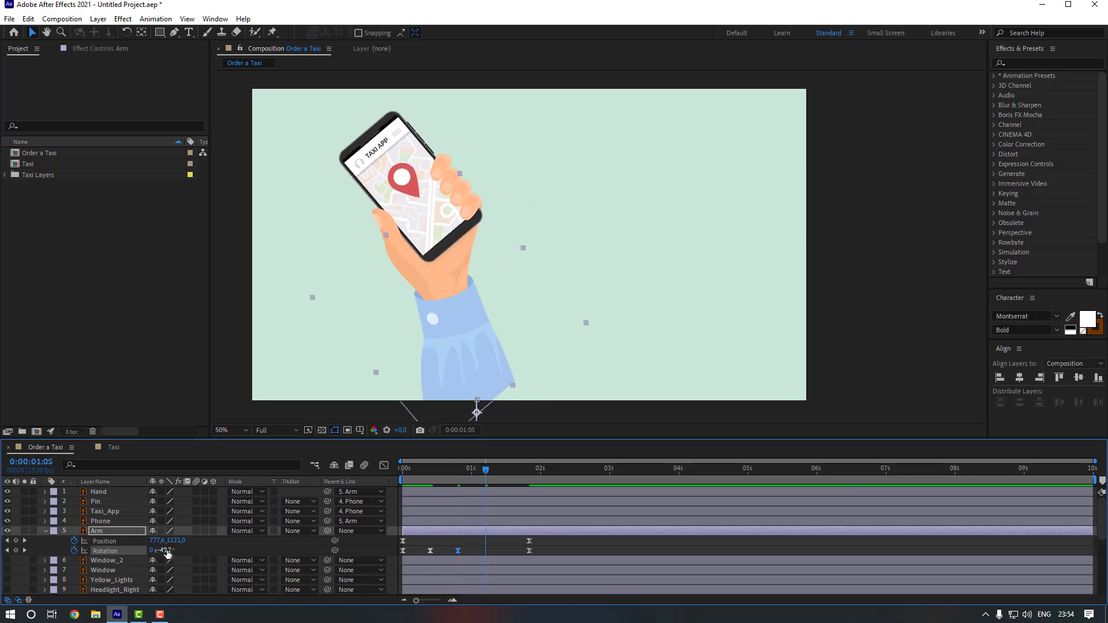
pyautogui.moveTo(167, 552); pyautogui.dragTo(185, 550)
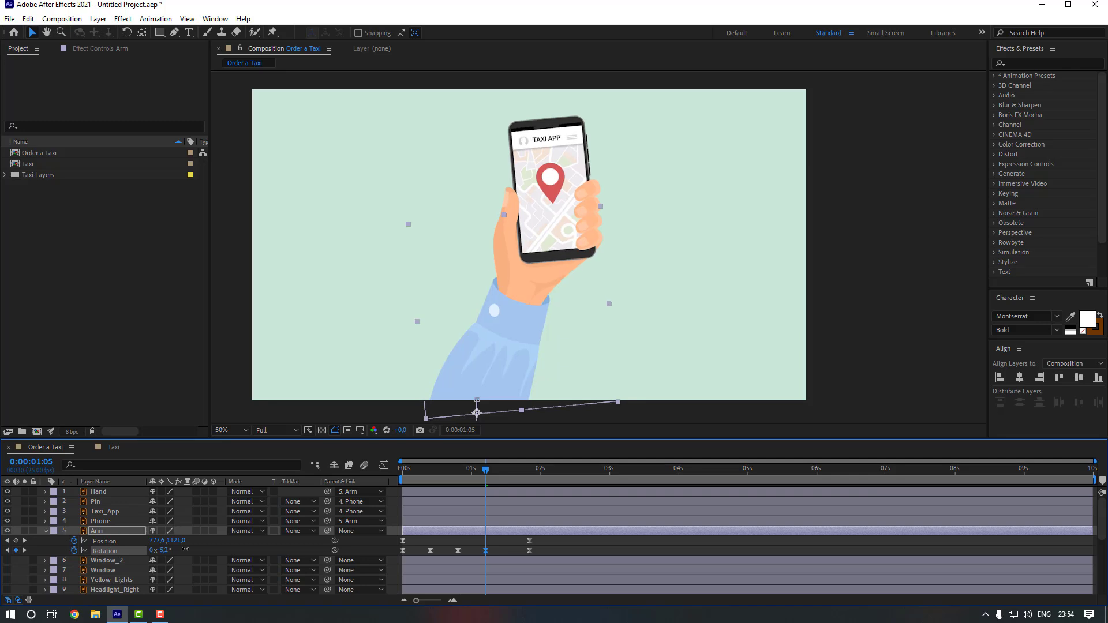
pyautogui.hotkey('shift', 'pagedown')
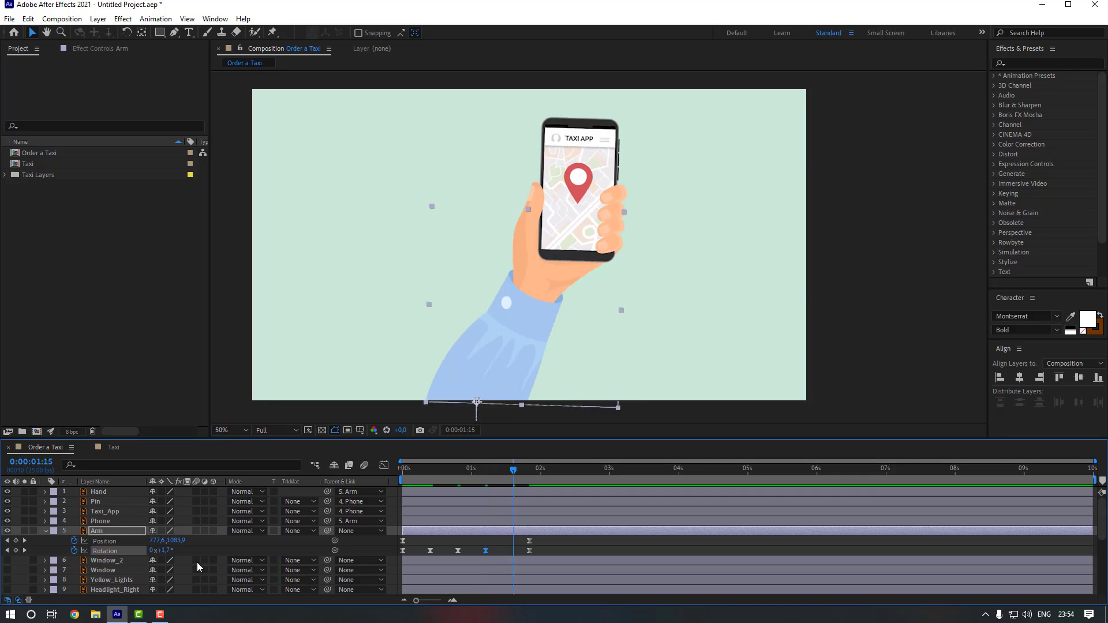
pyautogui.click(169, 551)
pyautogui.write('2')
pyautogui.press('Return')
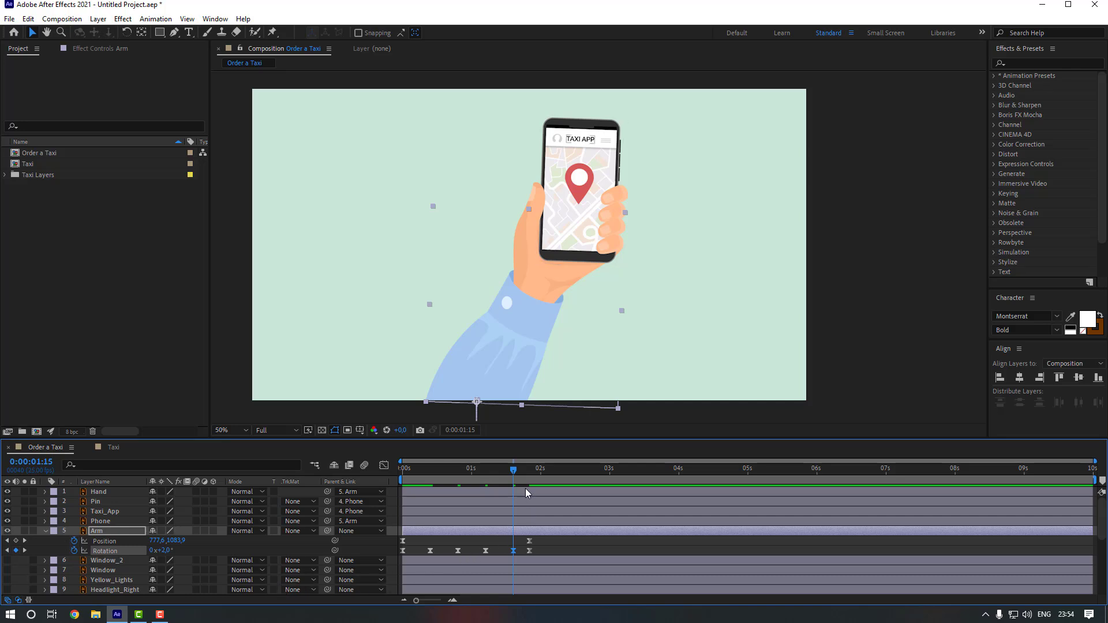
# - Lower the Arm's resting Position to 777.6, 1190.4 at 0:00:01:21 and preview the animation
pyautogui.click(529, 469)
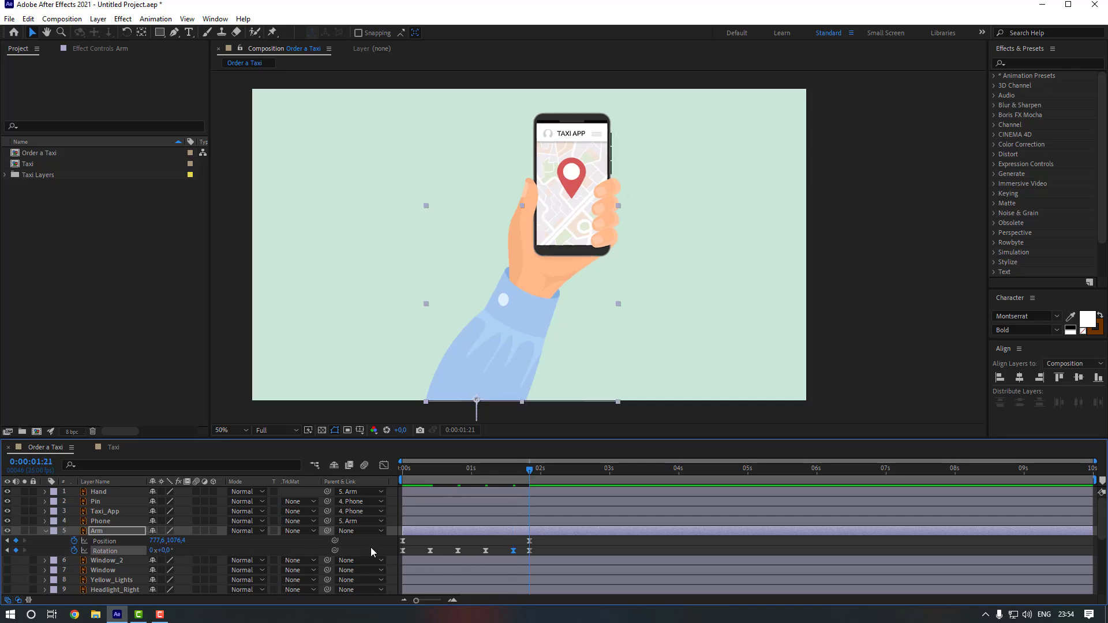
pyautogui.click(404, 541)
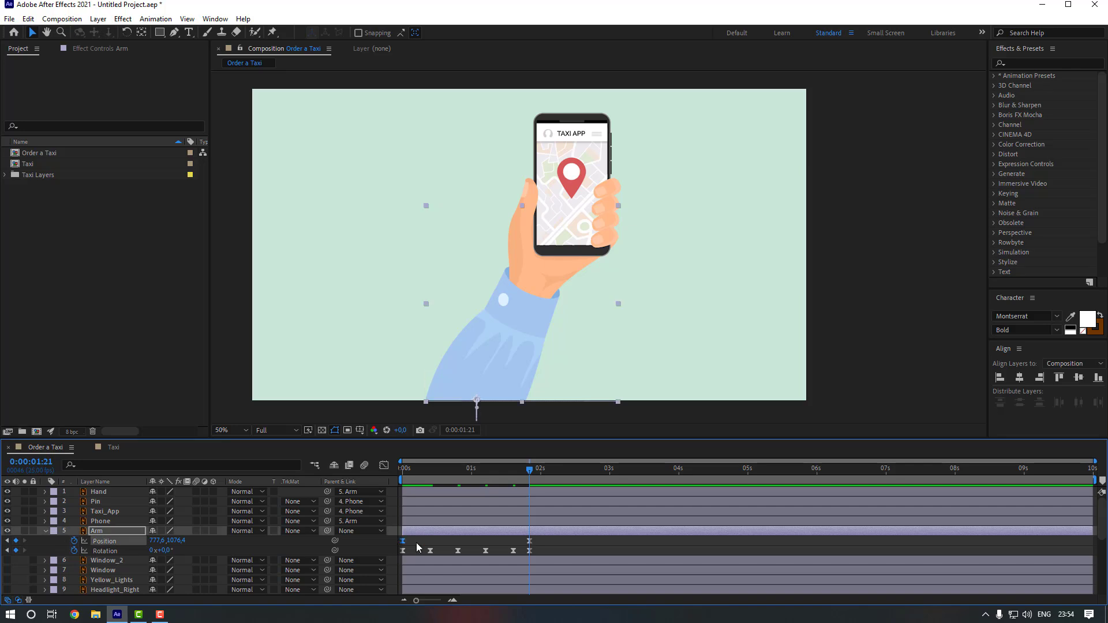
pyautogui.hotkey('ctrl', 'v')
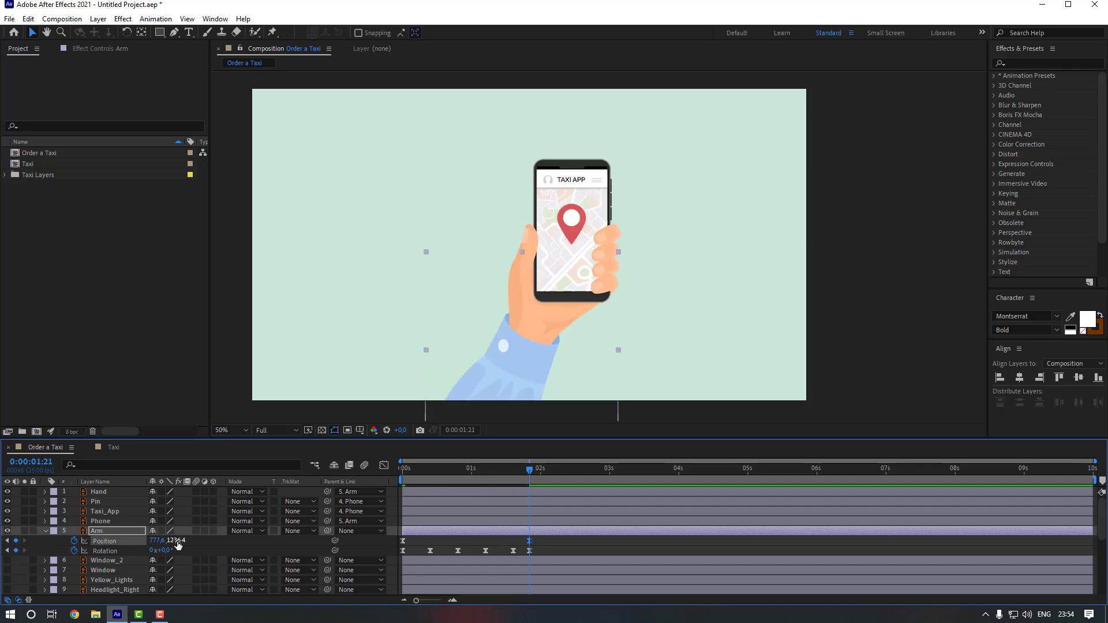
pyautogui.moveTo(178, 545); pyautogui.dragTo(148, 543)
pyautogui.click(575, 550)
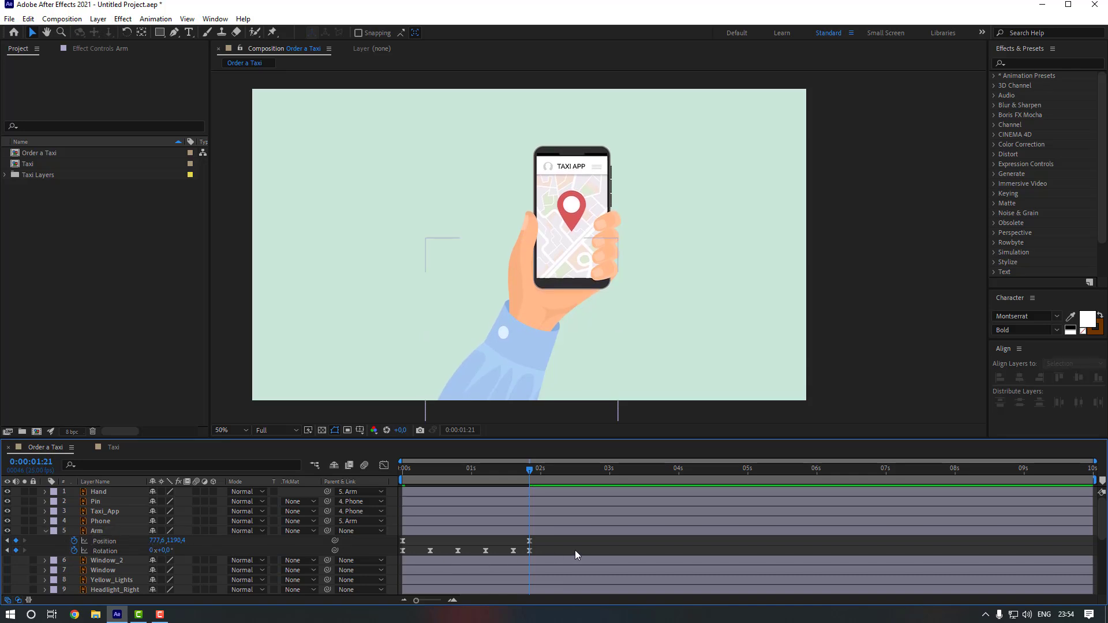
pyautogui.press('space')
# - Set the Arm's Rotation to 9° at 0:00:01:15 and add a -2° Rotation keyframe at 0:00:02:00
pyautogui.click(516, 470)
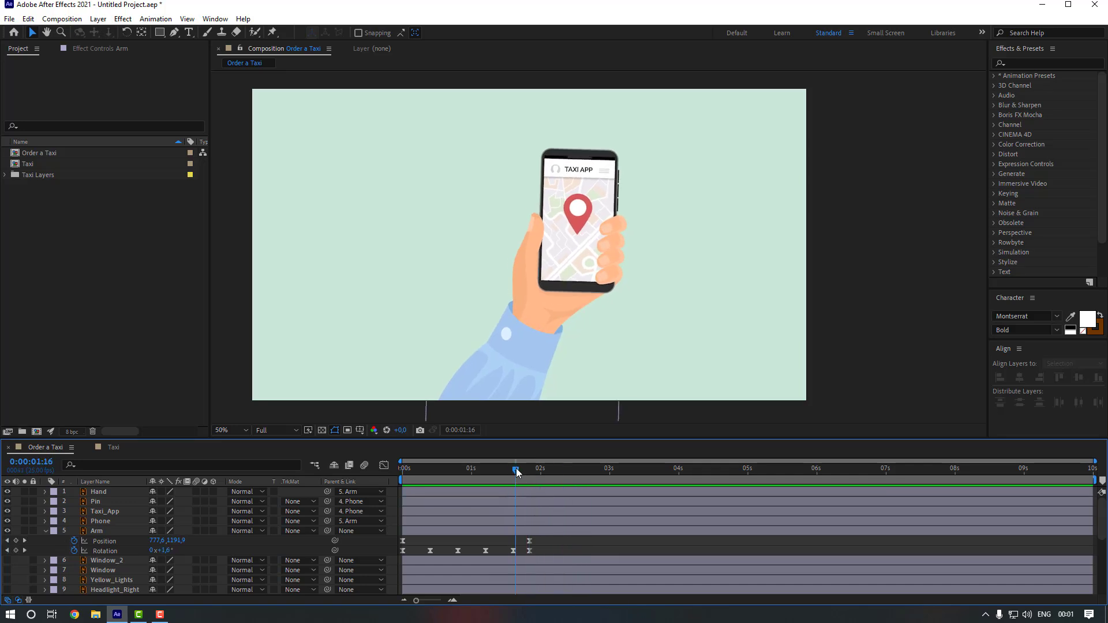
pyautogui.click(233, 534)
pyautogui.moveTo(171, 553); pyautogui.dragTo(170, 550)
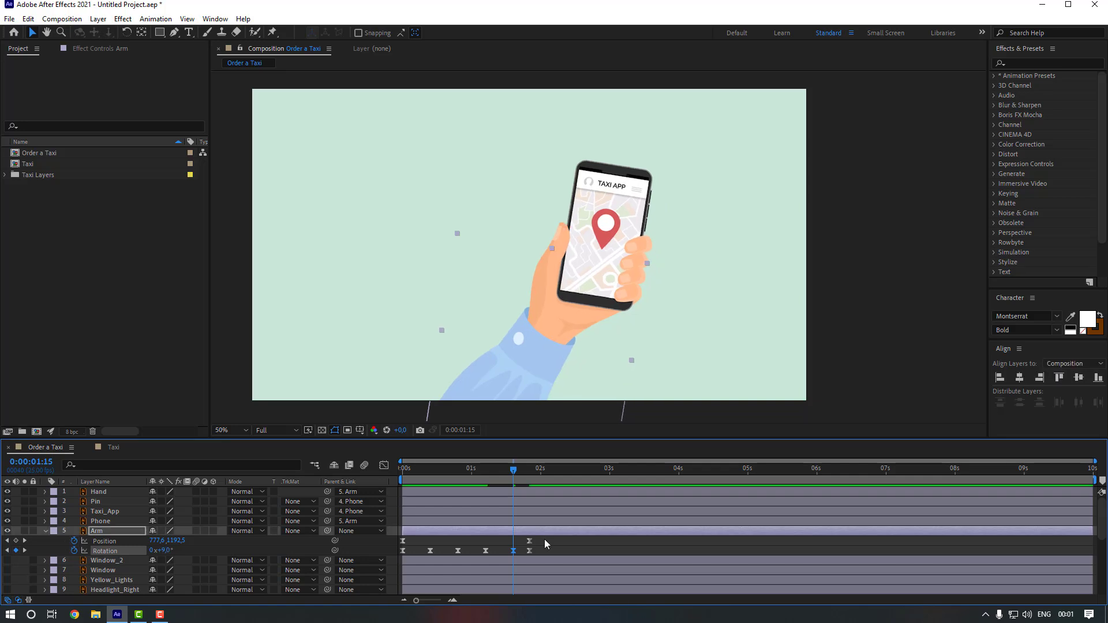
pyautogui.hotkey('shift', 'pagedown')
pyautogui.click(164, 553)
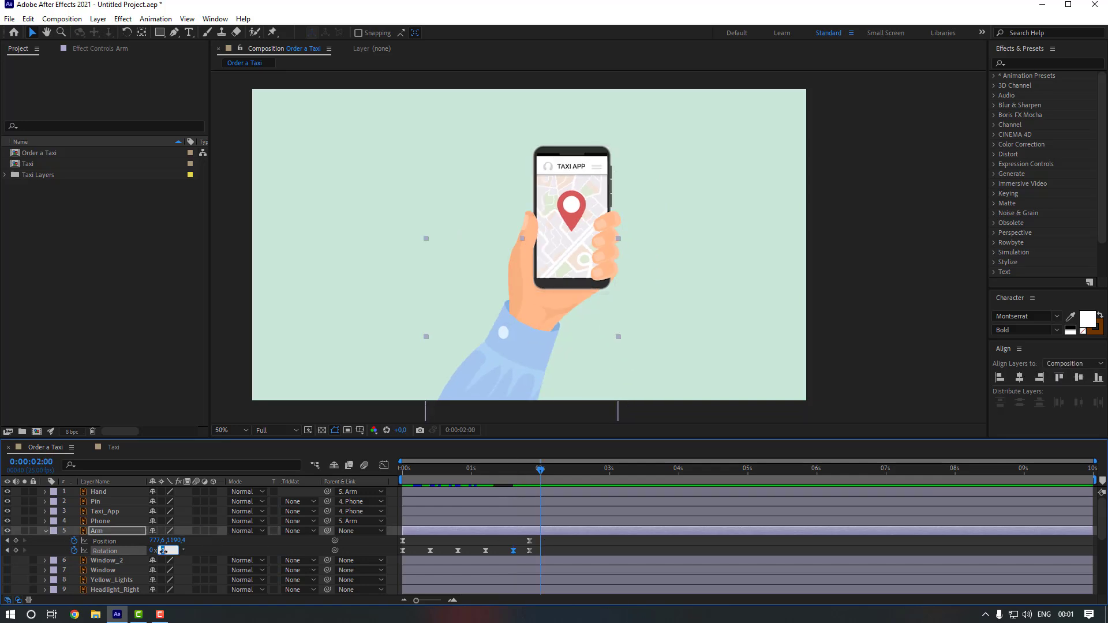
pyautogui.write('-2')
pyautogui.press('Return')
# - Add Arm Rotation keyframes of 4° at 0:00:02:10 and 0° at 0:00:02:20
pyautogui.hotkey('shift', 'pagedown')
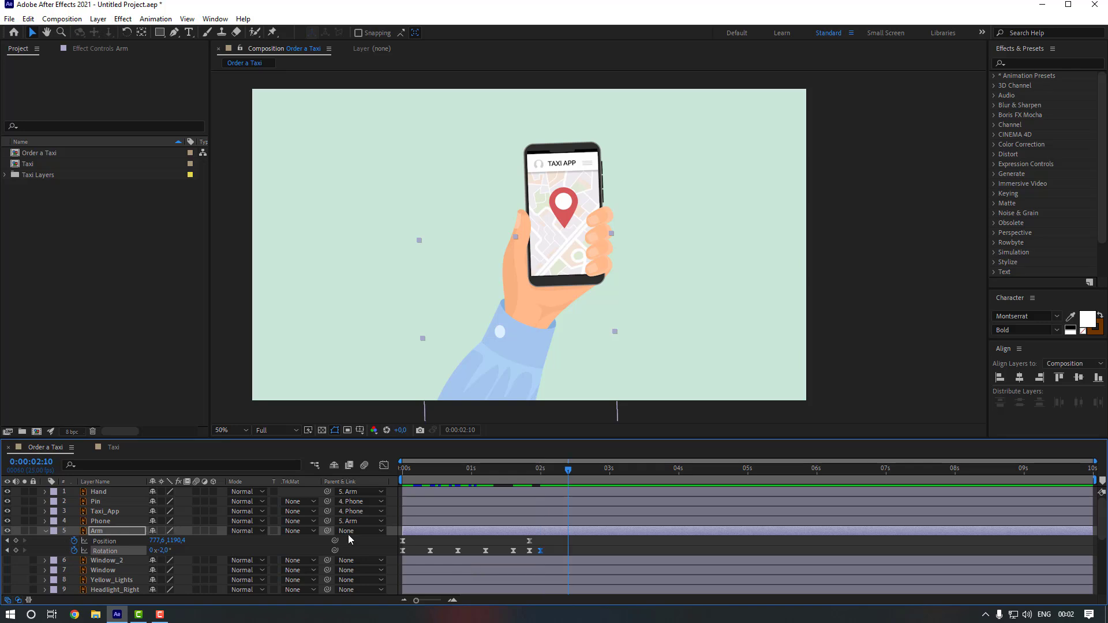
pyautogui.write('8')
pyautogui.press('Return')
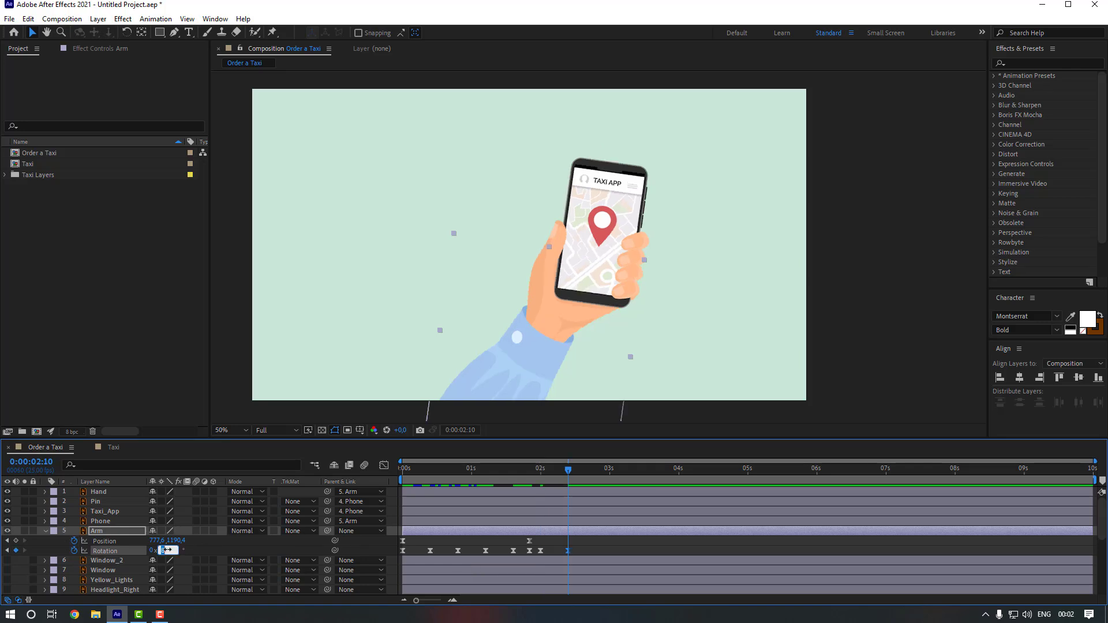
pyautogui.write('4')
pyautogui.press('Return')
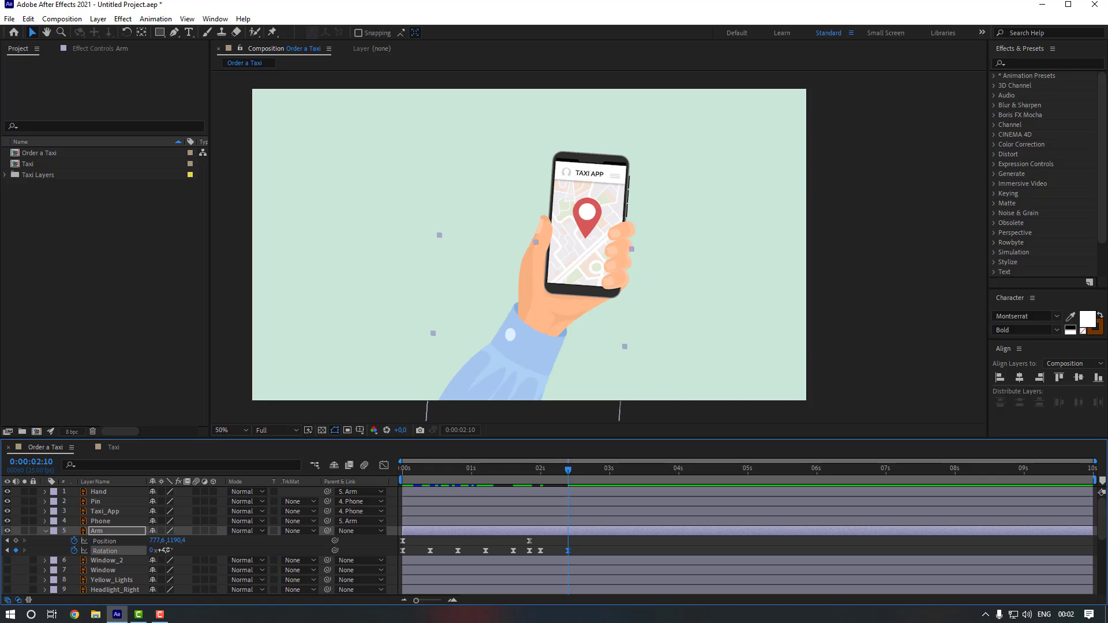
pyautogui.write('0')
pyautogui.press('Return')
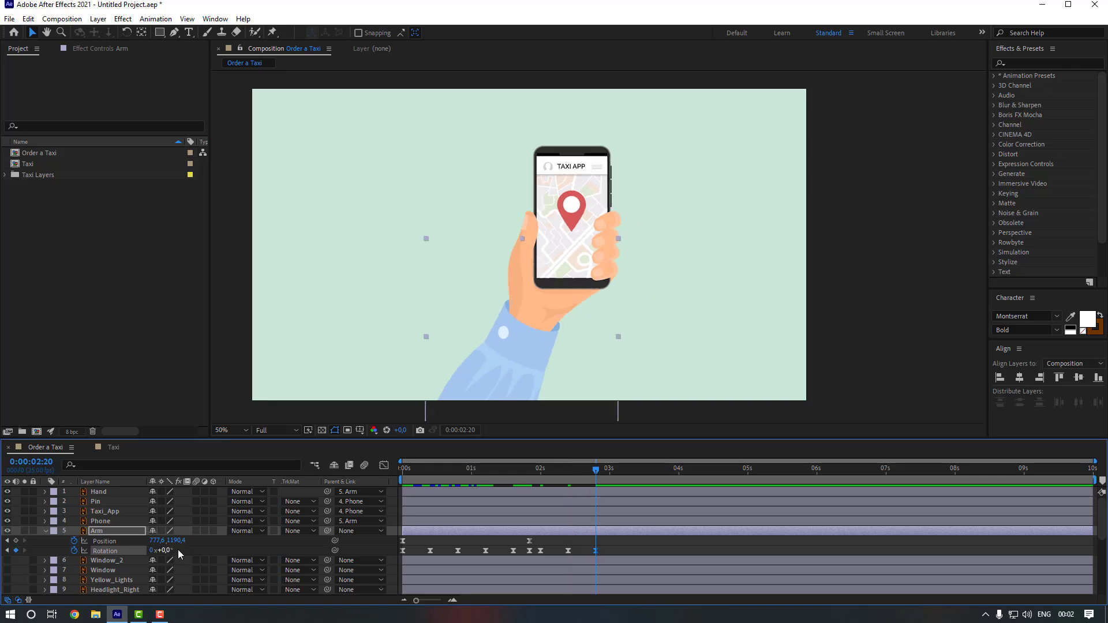
# - Delete the Arm's Rotation keyframe at 0:00:01:21, move its last Position keyframe to 0:00:02:20 and preview the swing
pyautogui.click(529, 551)
pyautogui.press('Delete')
pyautogui.moveTo(530, 541); pyautogui.dragTo(594, 546)
pyautogui.click(625, 543)
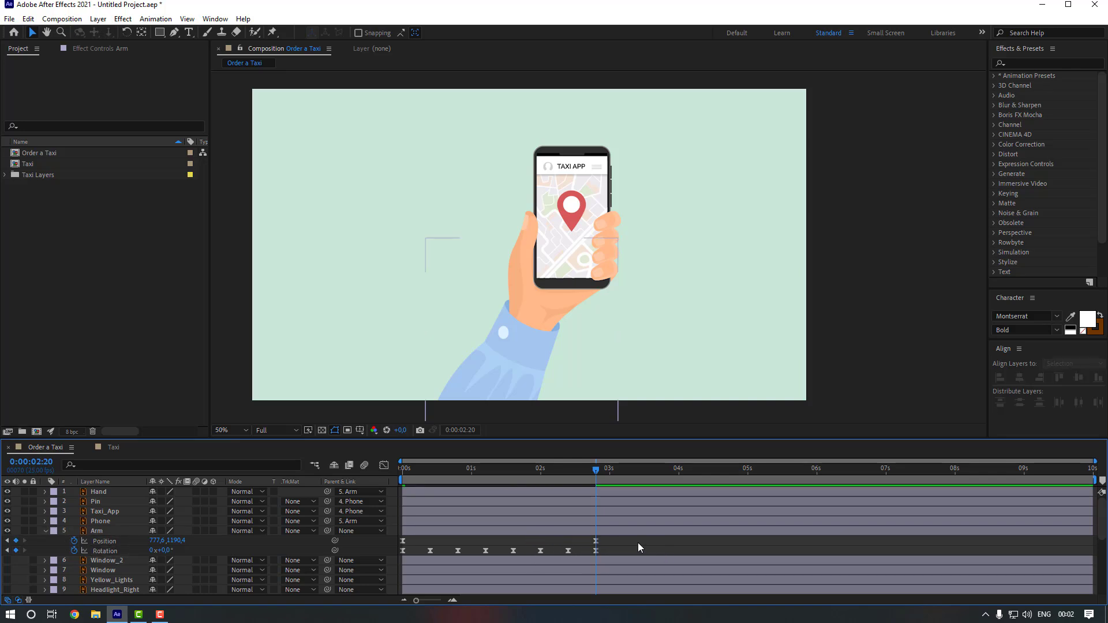
pyautogui.press('space')
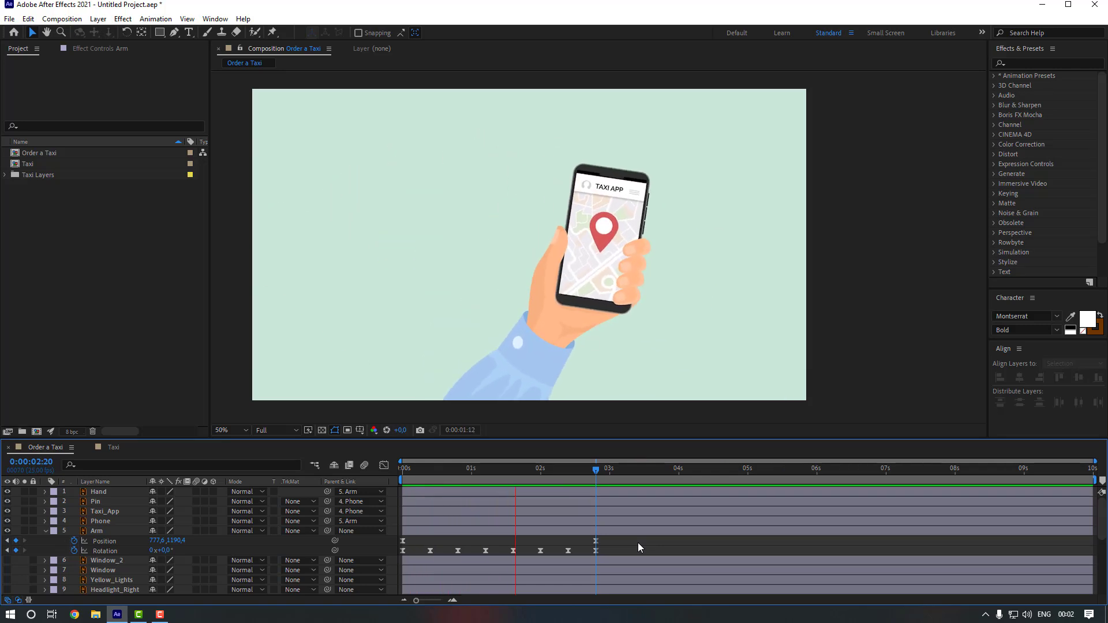
pyautogui.press('space')
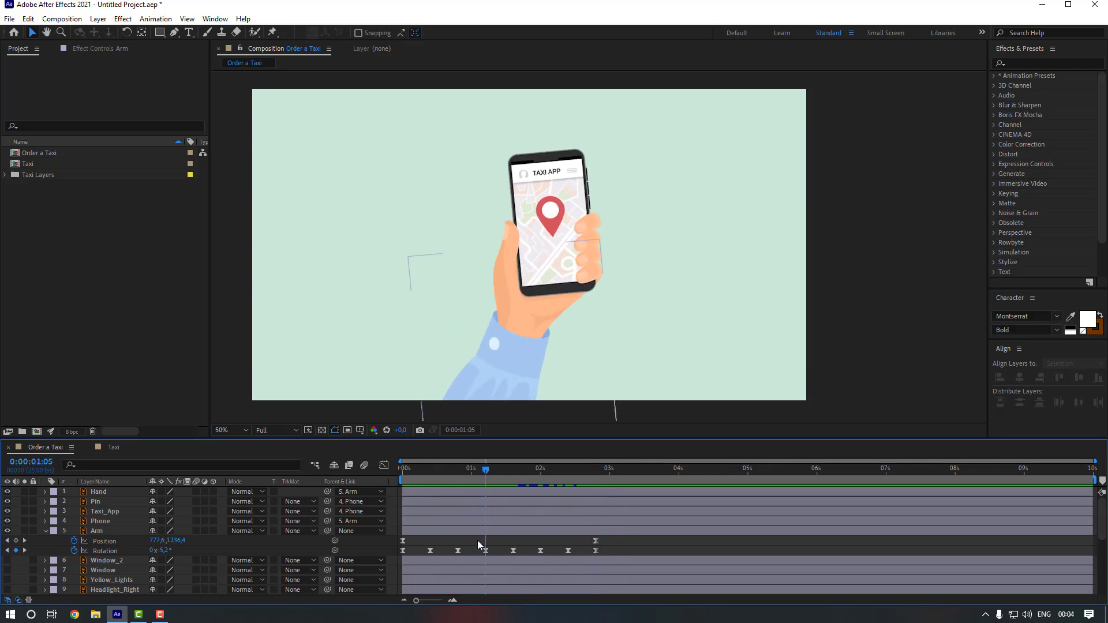
# - Remove the Arm's Rotation keyframe at 0:00:01:05, shift the following Position and Rotation keyframes 10 frames earlier and preview
pyautogui.moveTo(480, 542); pyautogui.dragTo(568, 552)
pyautogui.press('Delete')
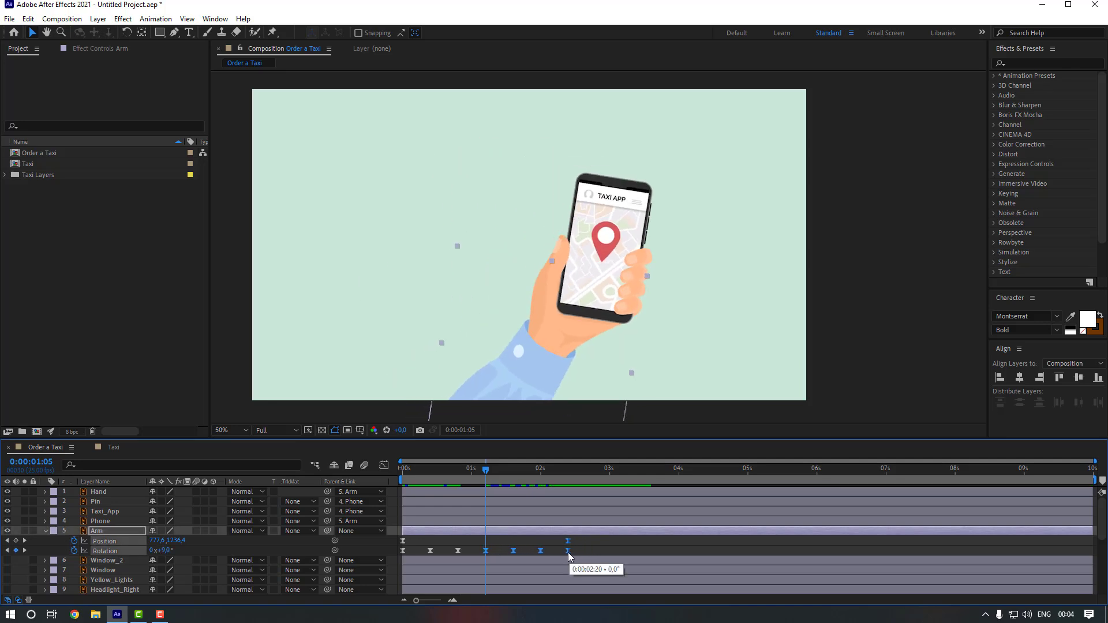
pyautogui.click(590, 546)
pyautogui.press('space')
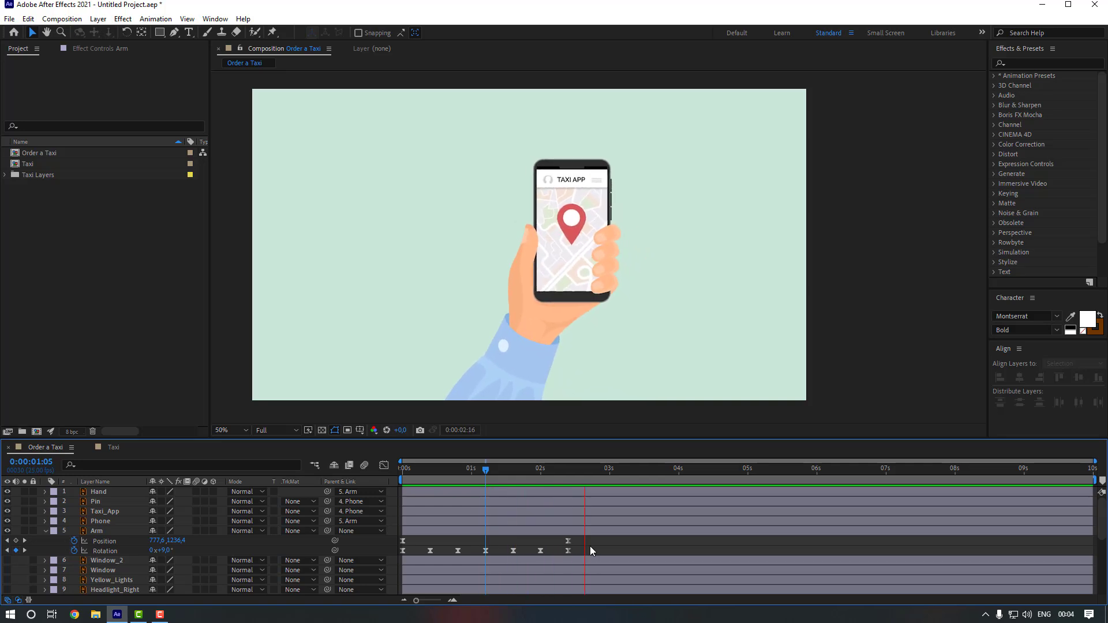
pyautogui.press('space')
# - Set the Arm's Rotation to -9° at 0:00:01:15 and preview the swing from the start
pyautogui.press('k')
pyautogui.click(166, 551)
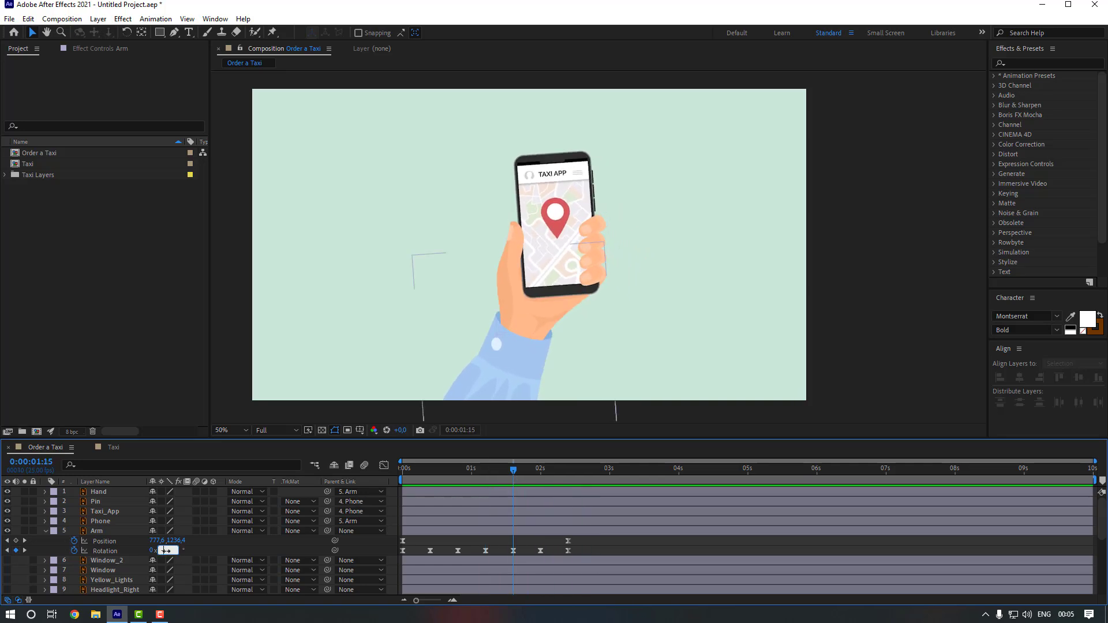
pyautogui.write('-8')
pyautogui.press('Return')
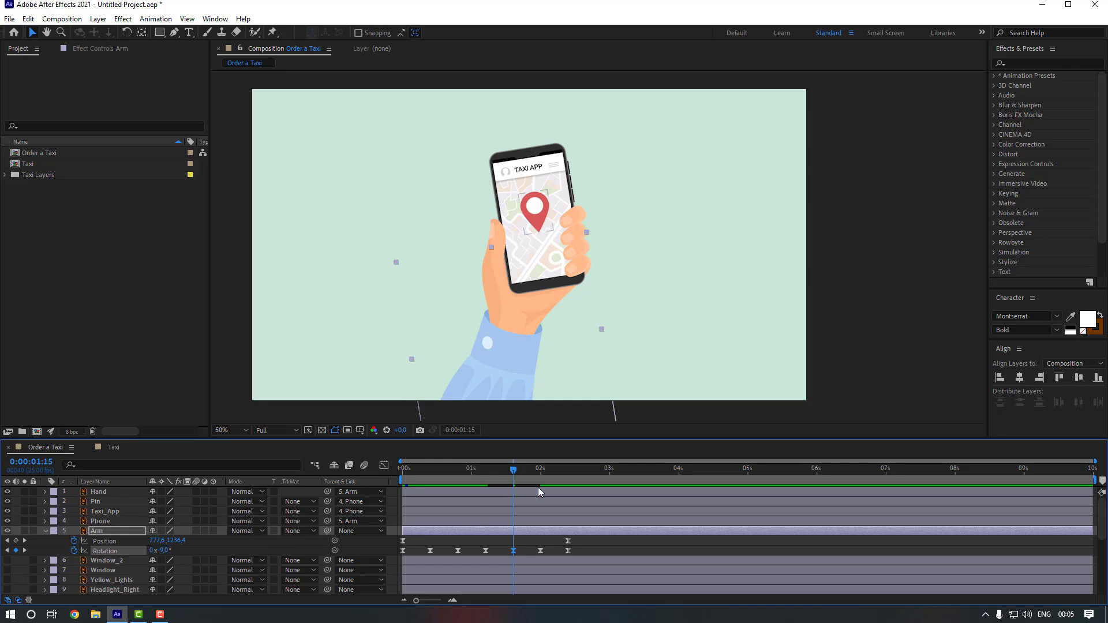
pyautogui.click(539, 469)
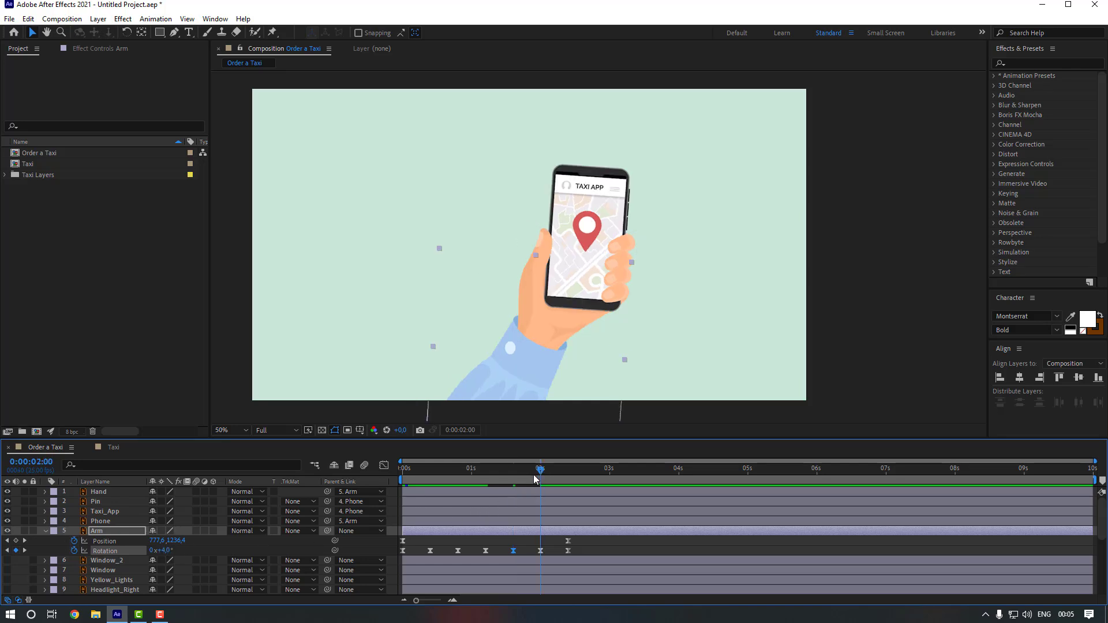
pyautogui.press('space')
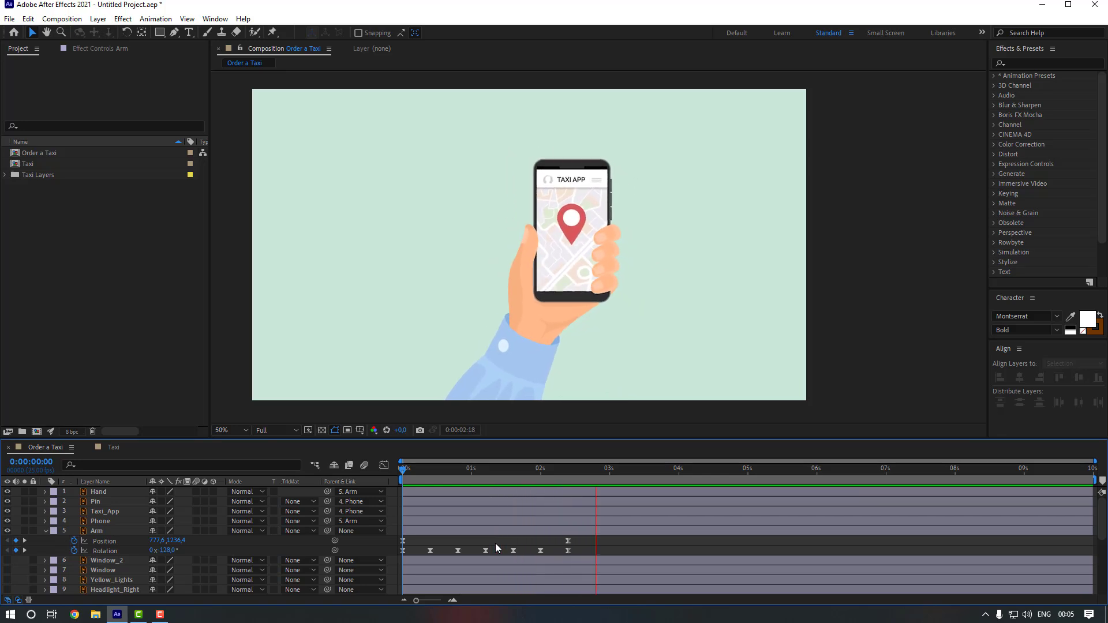
pyautogui.press('space')
pyautogui.press('space')
# - Add a Scale keyframe of 0% to the Pin layer at 0:00:02:19
pyautogui.click(592, 476)
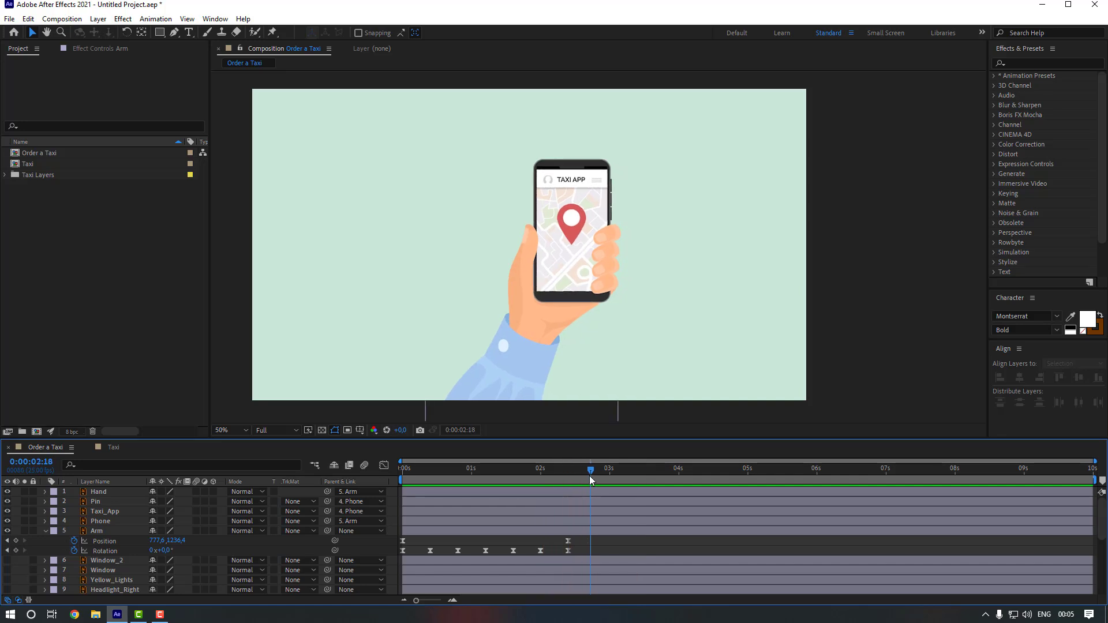
pyautogui.click(111, 502)
pyautogui.press('s')
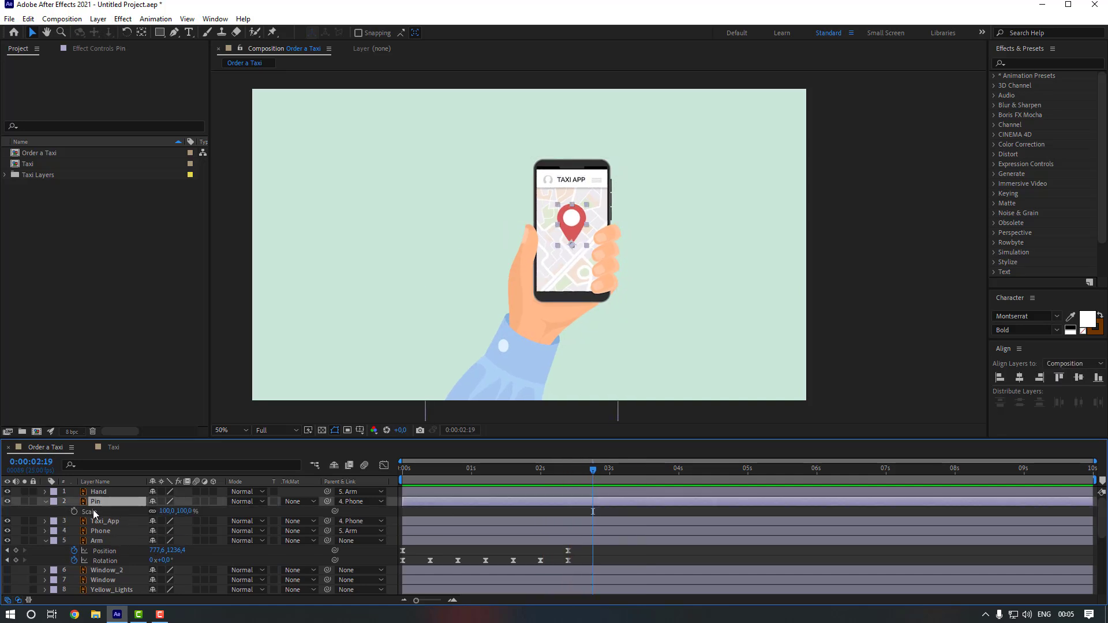
pyautogui.click(74, 511)
pyautogui.click(165, 511)
pyautogui.write('0')
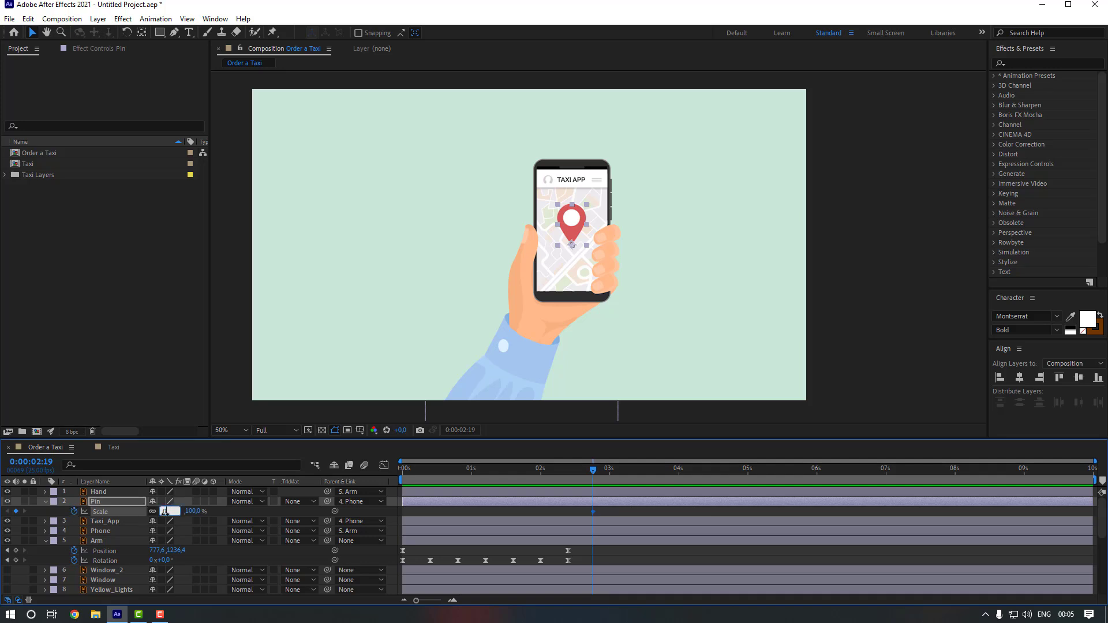
pyautogui.press('Return')
# - Add Pin Scale keyframes of 110% at 0:00:03:04, 95% at 0:00:03:14 and 100% at 0:00:03:24
pyautogui.hotkey('shift', 'pagedown')
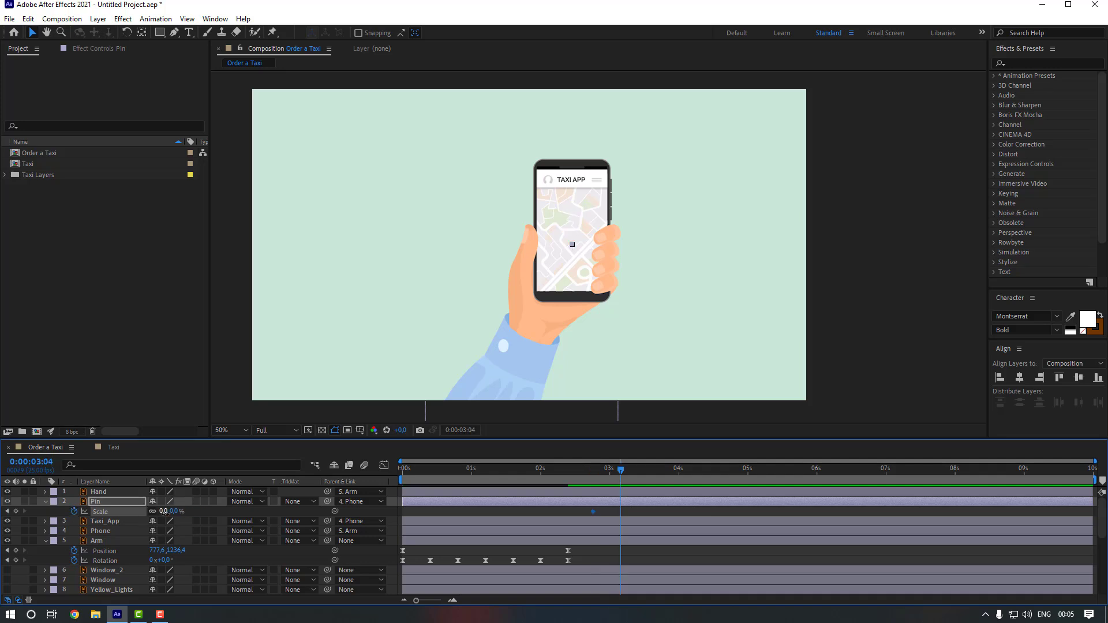
pyautogui.write('110')
pyautogui.press('Return')
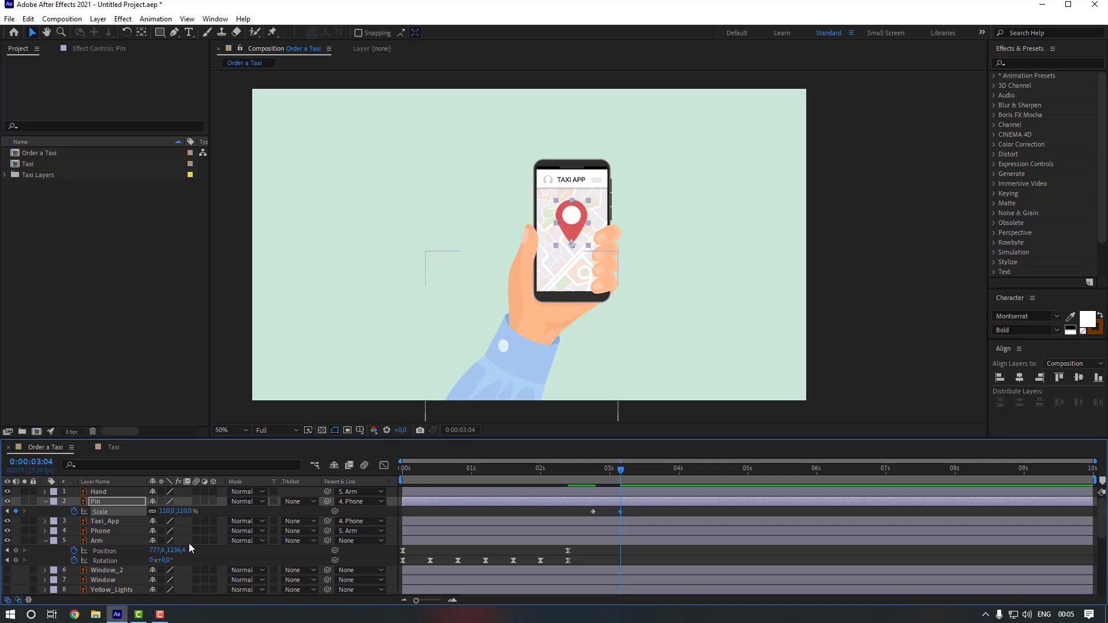
pyautogui.click(166, 512)
pyautogui.write('95')
pyautogui.press('Return')
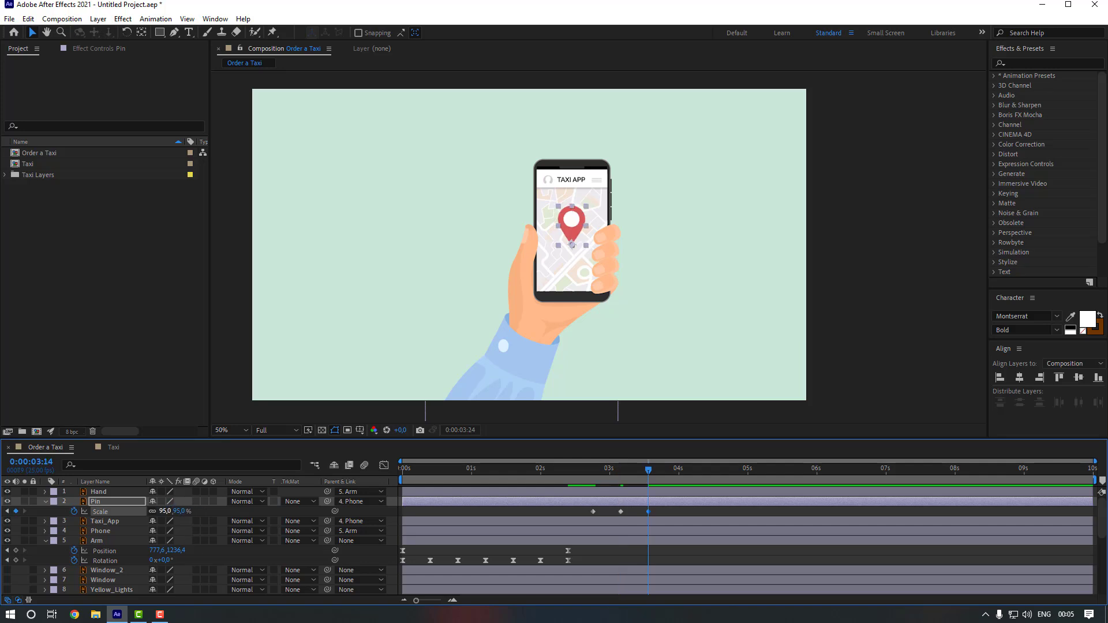
pyautogui.click(165, 512)
pyautogui.write('100')
pyautogui.press('Return')
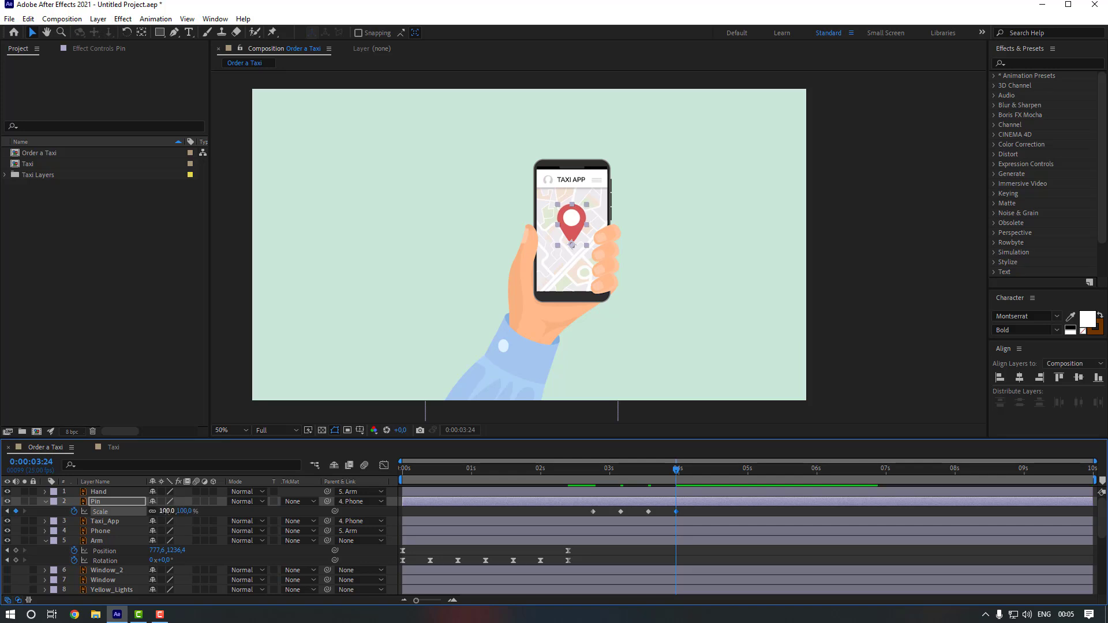
# - Apply Easy Ease to all of the Pin's Scale keyframes and compress their spacing so they end at about 3.6 seconds
pyautogui.moveTo(692, 508); pyautogui.dragTo(593, 512)
pyautogui.rightClick(593, 515)
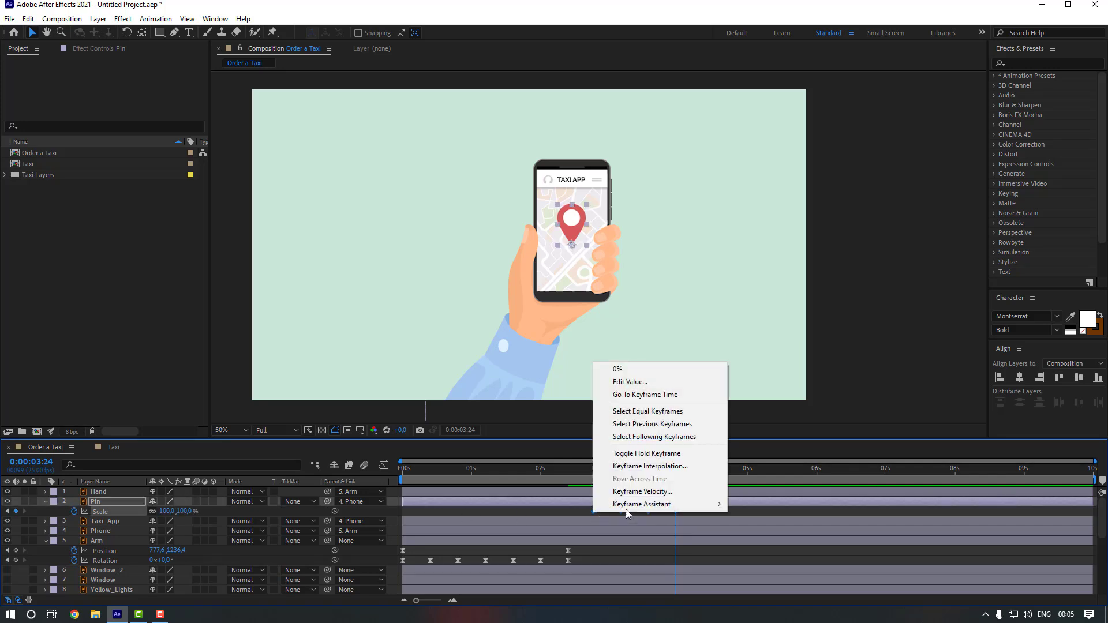
pyautogui.moveTo(704, 508)
pyautogui.click(751, 427)
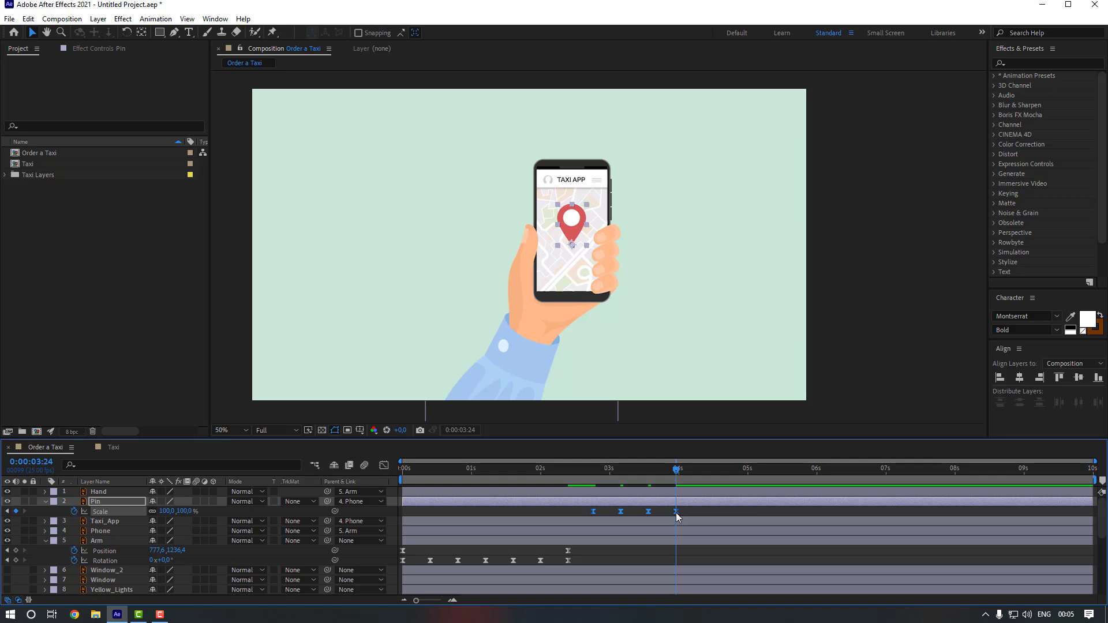
pyautogui.moveTo(675, 512); pyautogui.dragTo(654, 512)
pyautogui.press('F2')
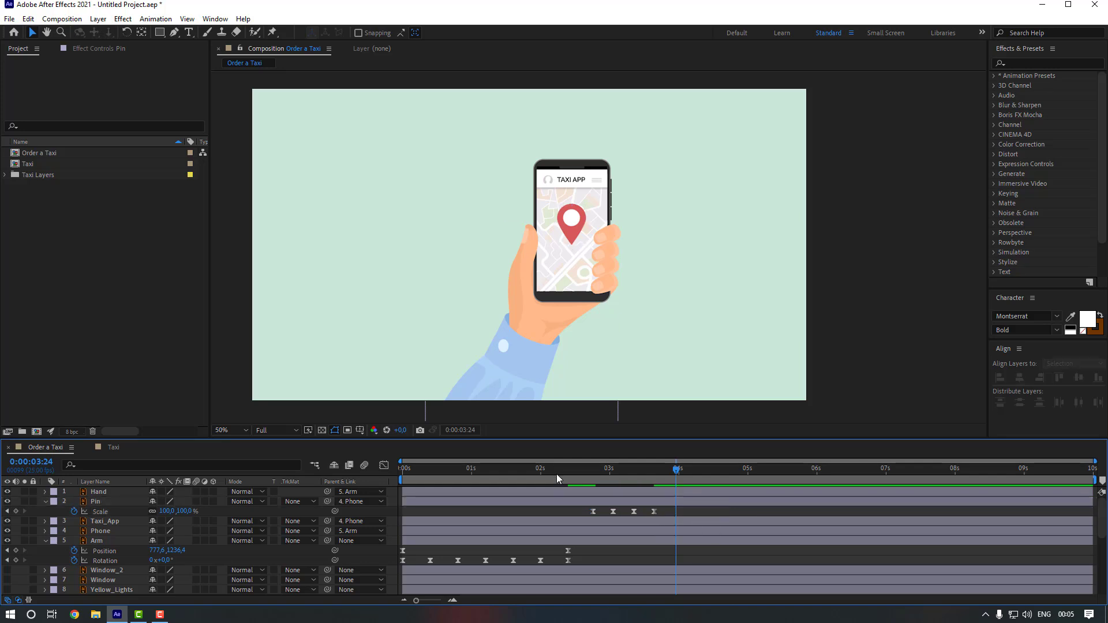
# - Tighten the Pin's Scale keyframe spacing so the last one falls at about 3.4 seconds, and preview the pop-up
pyautogui.click(552, 474)
pyautogui.press('space')
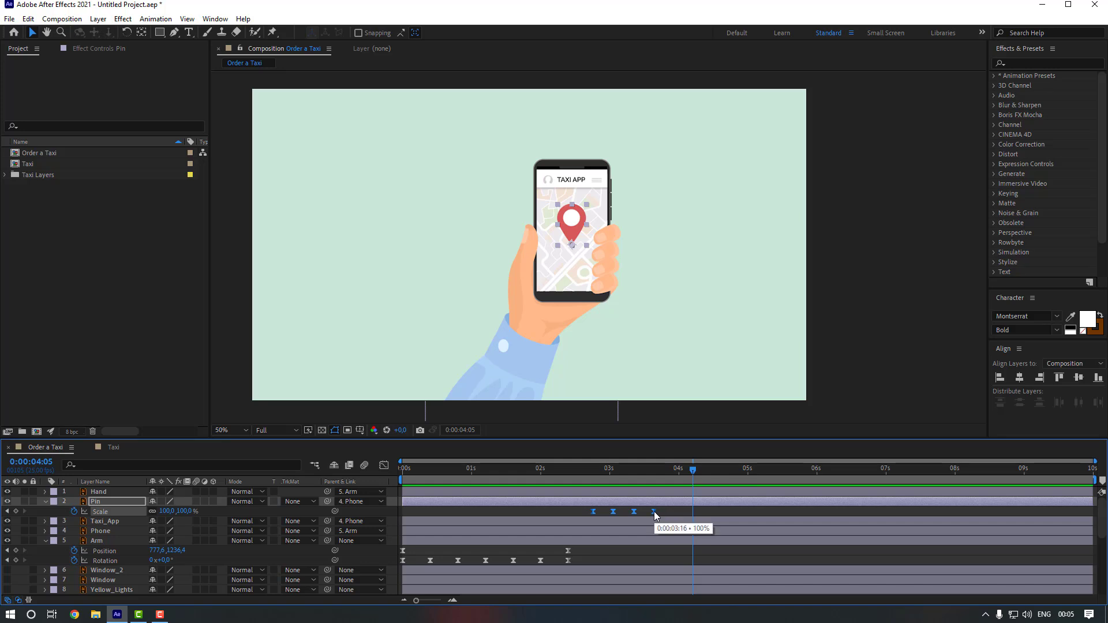
pyautogui.moveTo(655, 516); pyautogui.dragTo(637, 515)
pyautogui.click(649, 512)
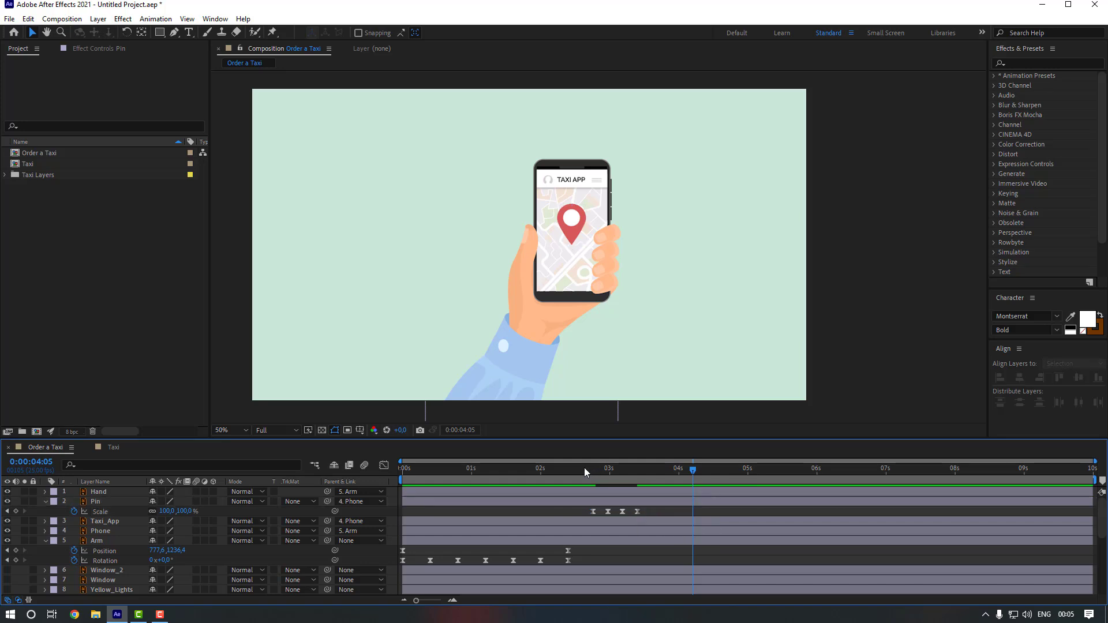
pyautogui.click(573, 470)
pyautogui.press('space')
pyautogui.press('space')
# - Add Pin Rotation keyframes of 0° at 0:00:02:19 and about 16° at 0:00:03:04
pyautogui.moveTo(576, 471); pyautogui.dragTo(594, 471)
pyautogui.click(594, 501)
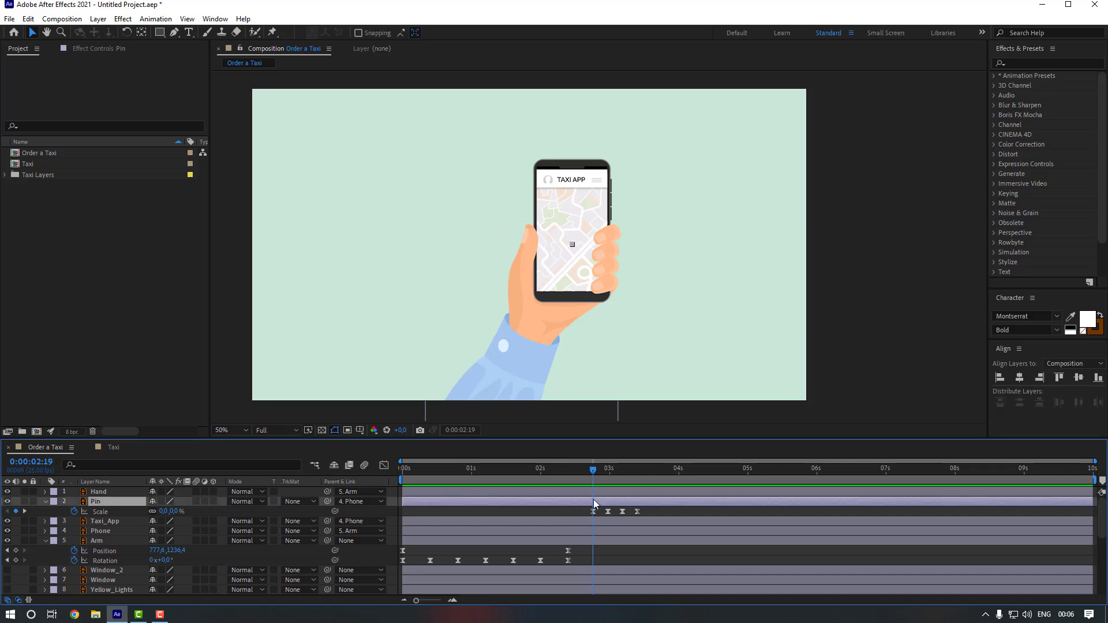
pyautogui.hotkey('shift', 'r')
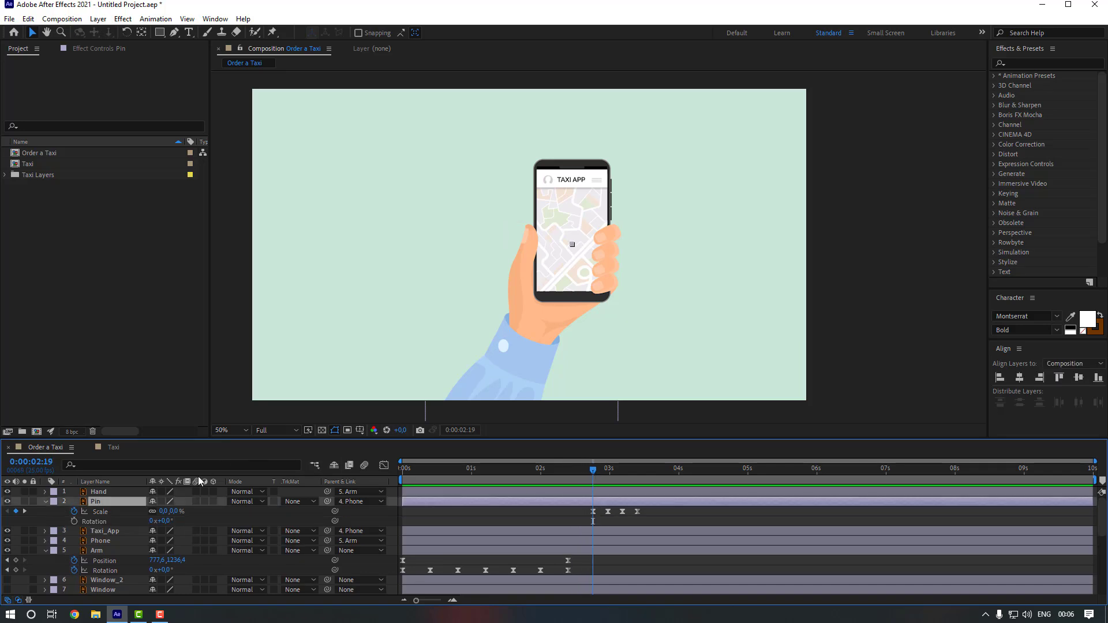
pyautogui.click(73, 522)
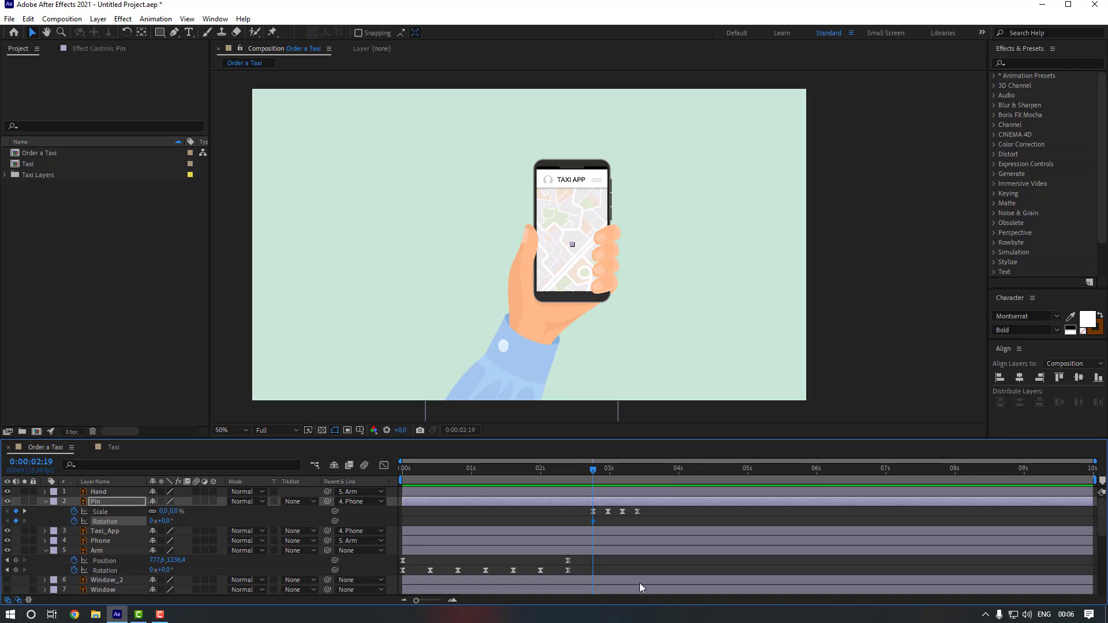
pyautogui.hotkey('shift', 'pagedown')
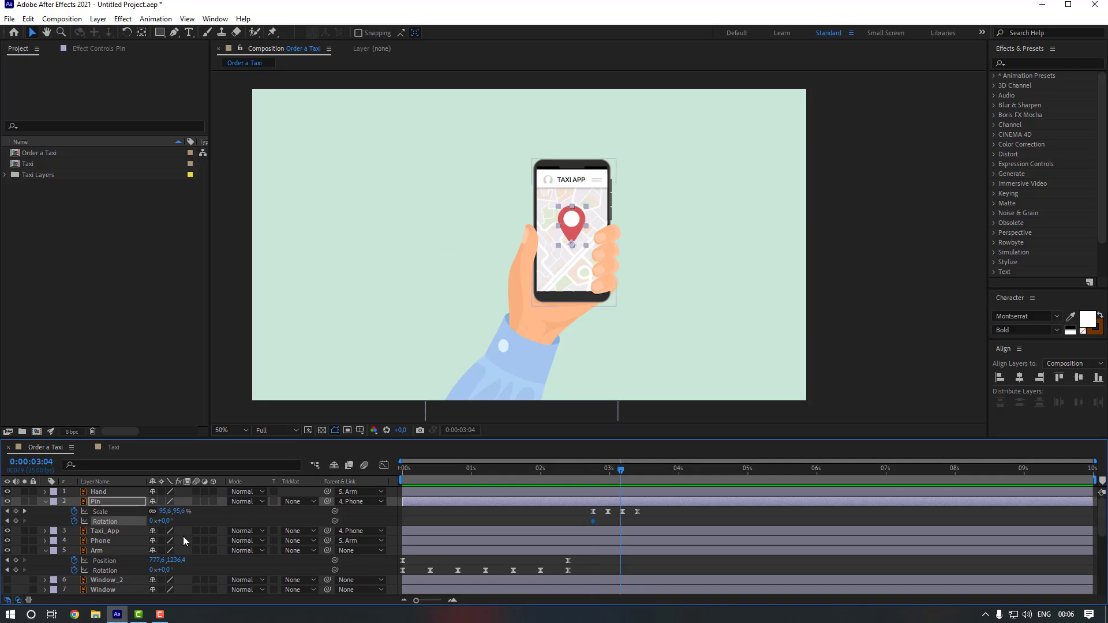
pyautogui.moveTo(169, 522); pyautogui.dragTo(177, 528)
# - Set the Pin's Rotation to -10° at 0:00:03:14 and apply Easy Ease to its three Rotation keyframes
pyautogui.hotkey('shift', 'pagedown')
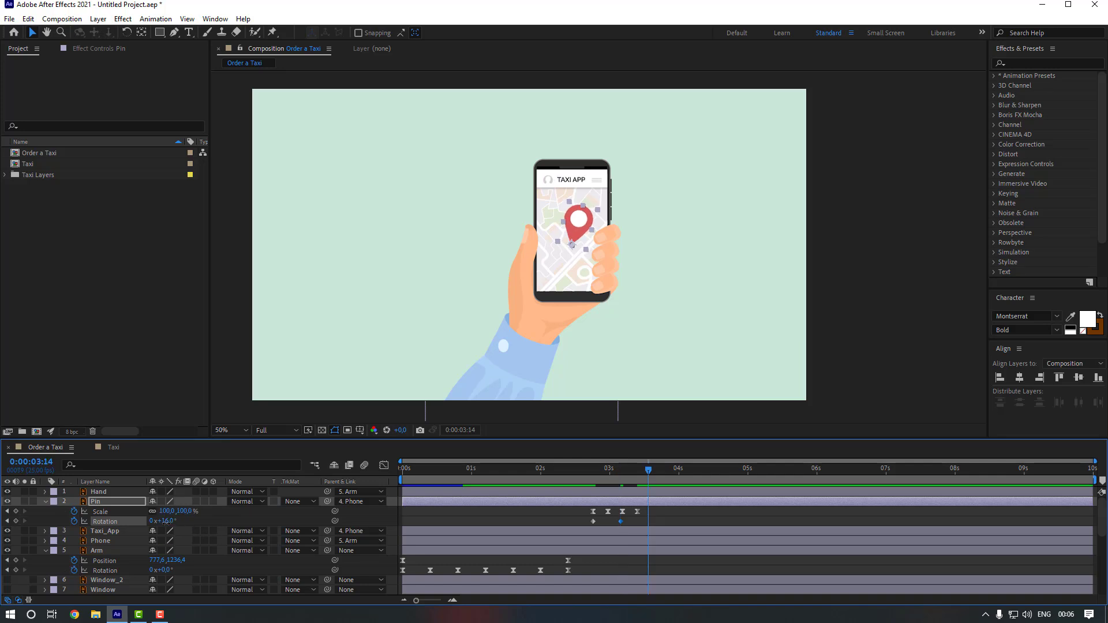
pyautogui.click(166, 521)
pyautogui.write('-10')
pyautogui.press('Return')
pyautogui.moveTo(673, 523); pyautogui.dragTo(573, 521)
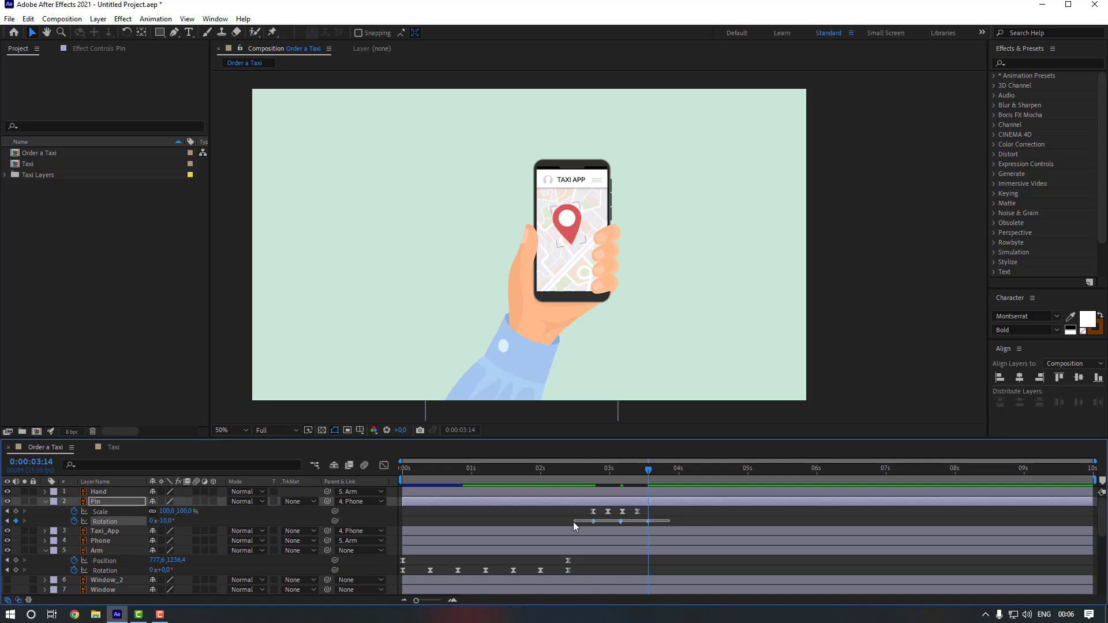
pyautogui.rightClick(593, 522)
pyautogui.moveTo(663, 513)
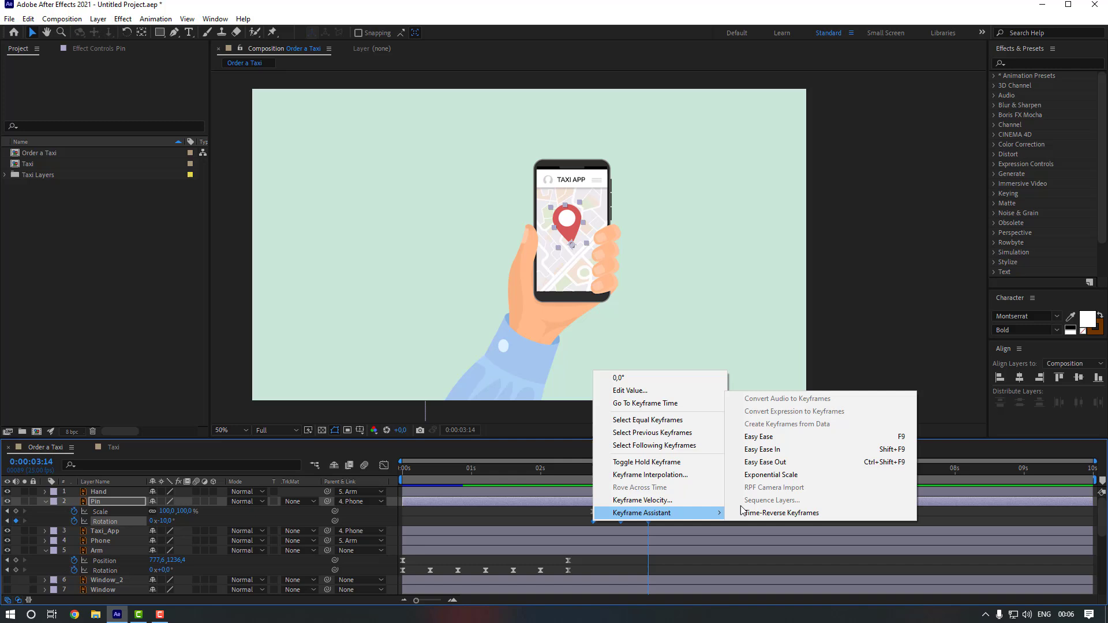
pyautogui.click(761, 437)
# - Set the Pin's Rotation to 0° at 0:00:03:24
pyautogui.press('space')
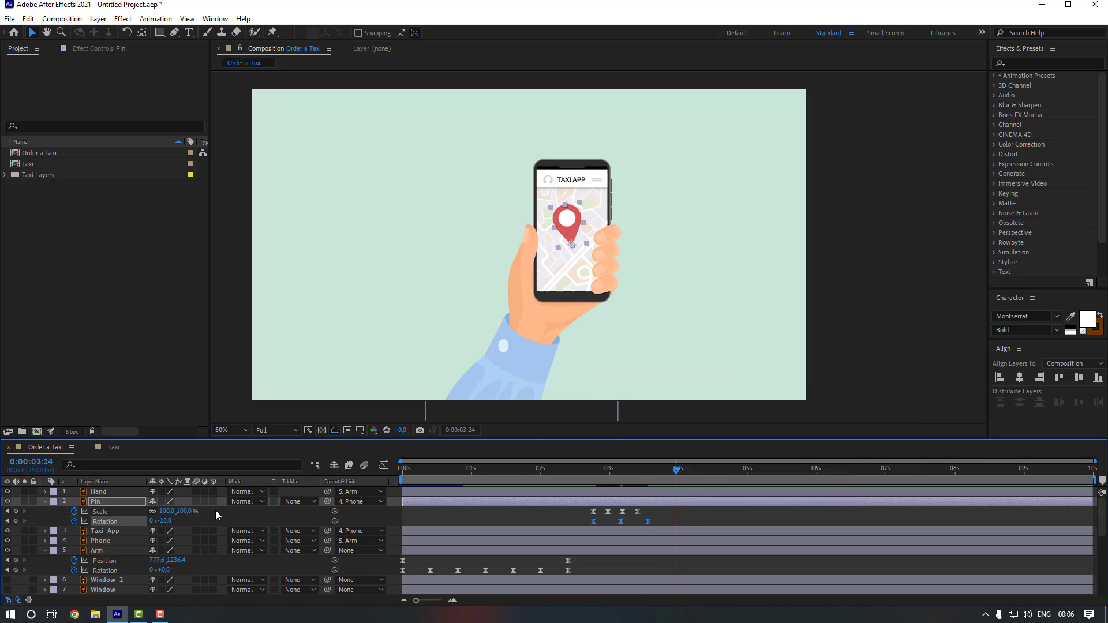
pyautogui.click(164, 521)
pyautogui.write('0')
pyautogui.press('Return')
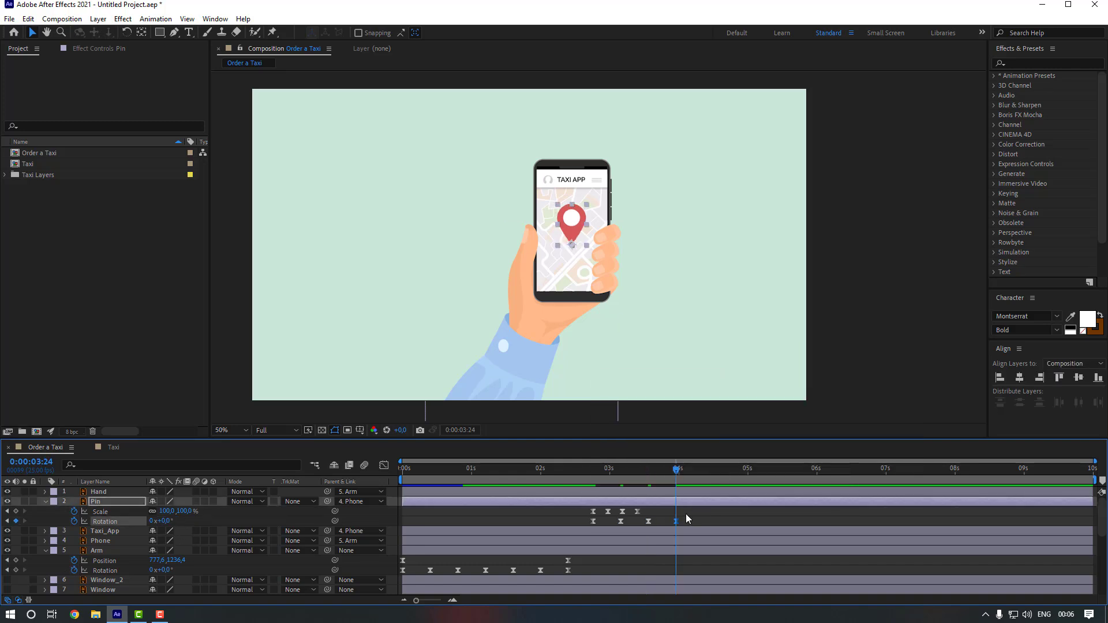
# - Preview the pin wobble and compress its Rotation keyframes to span about 2.85 to 3.8 seconds
pyautogui.moveTo(595, 470); pyautogui.dragTo(554, 472)
pyautogui.click(546, 521)
pyautogui.press('space')
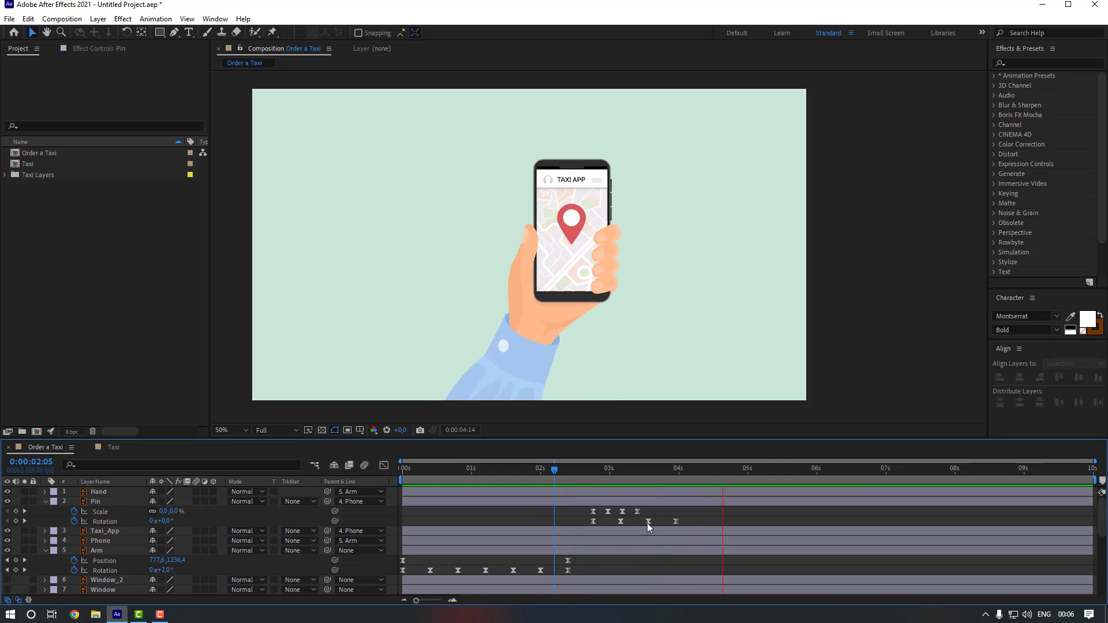
pyautogui.press('space')
pyautogui.moveTo(686, 519); pyautogui.dragTo(587, 527)
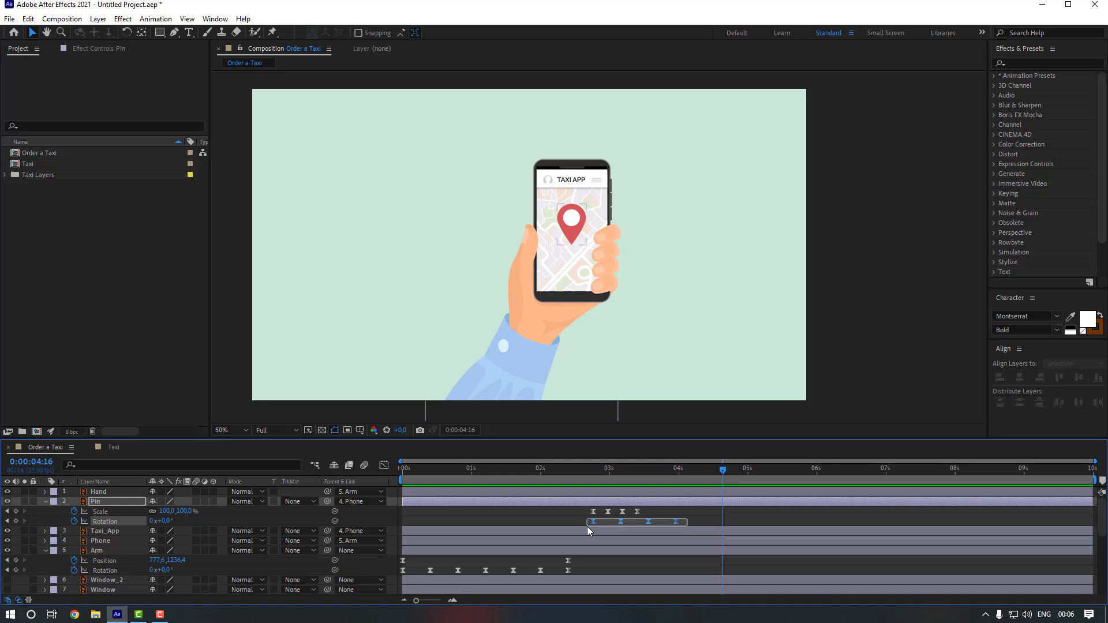
pyautogui.moveTo(677, 524); pyautogui.dragTo(667, 523)
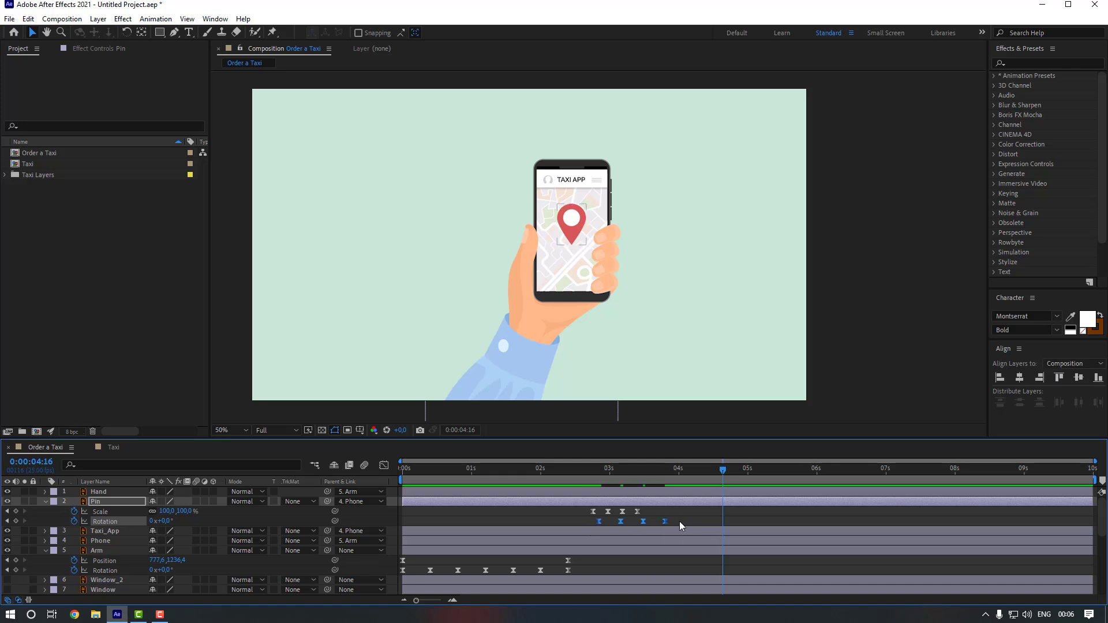
pyautogui.click(680, 521)
pyautogui.click(575, 475)
pyautogui.press('space')
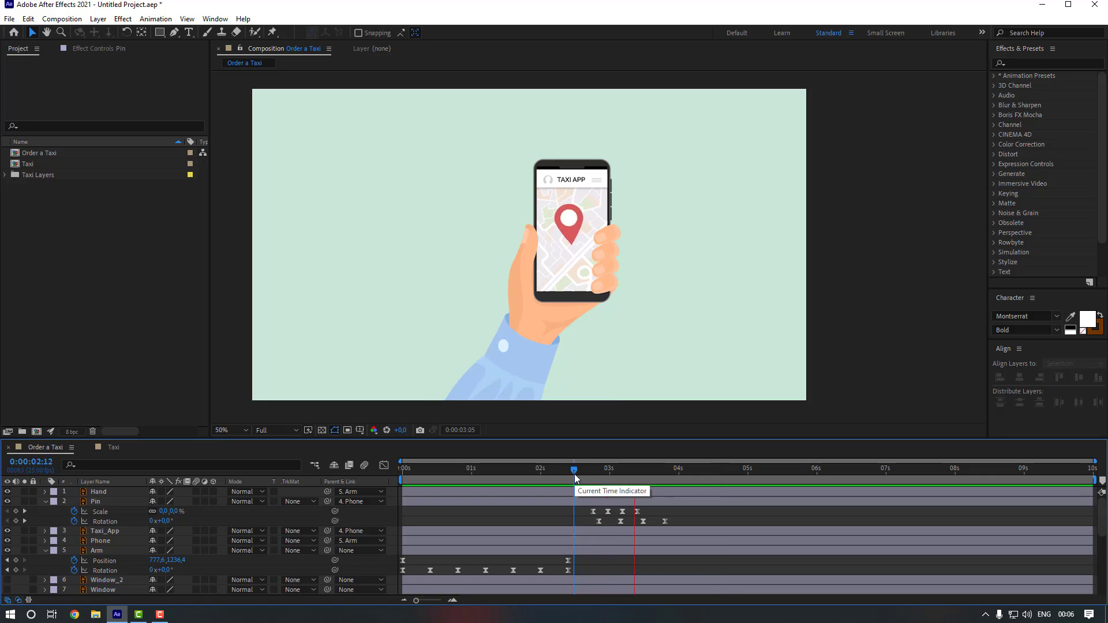
pyautogui.press('space')
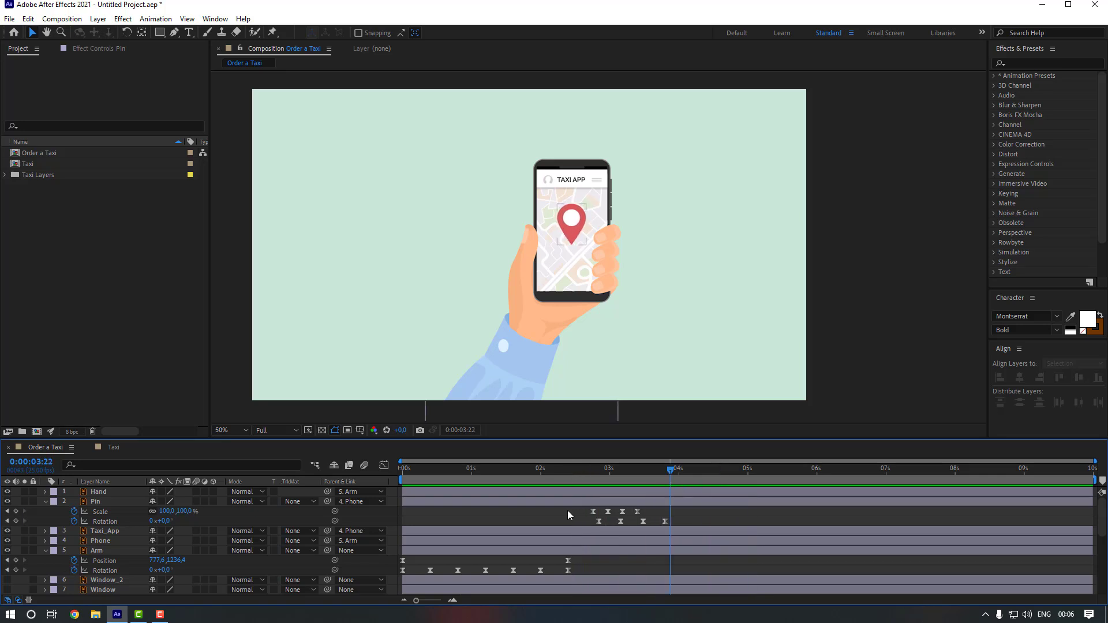
# - Shift all Pin Scale and Rotation keyframes earlier so Scale starts with the Arm's last keyframe at about 2.4 seconds, and preview
pyautogui.moveTo(567, 509); pyautogui.dragTo(641, 523)
pyautogui.click(655, 517)
pyautogui.moveTo(540, 470); pyautogui.dragTo(531, 475)
pyautogui.press('space')
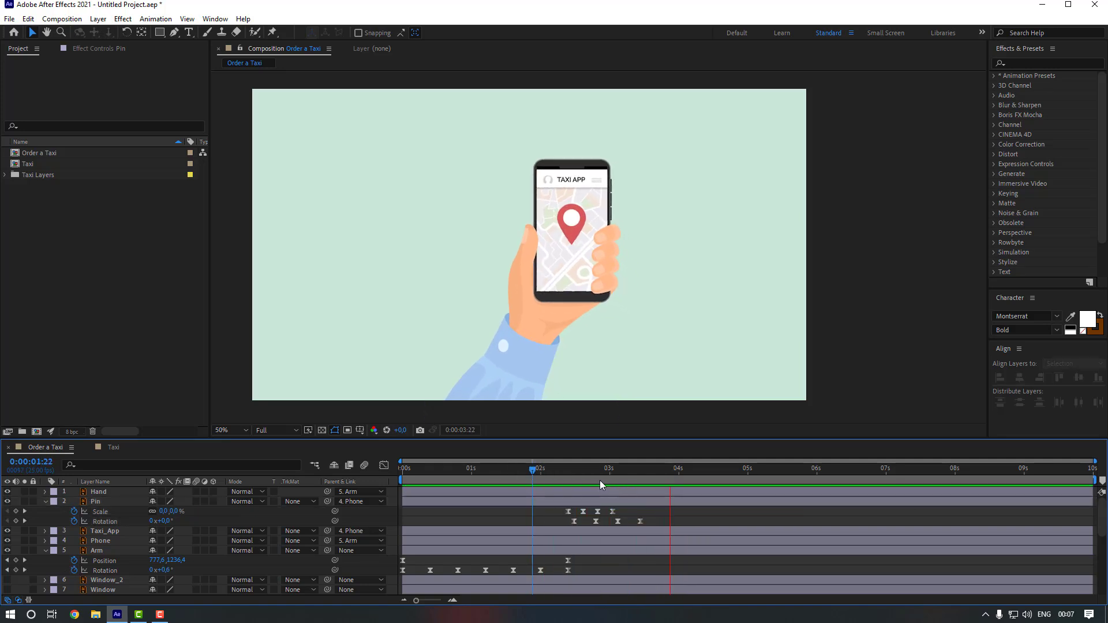
pyautogui.press('space')
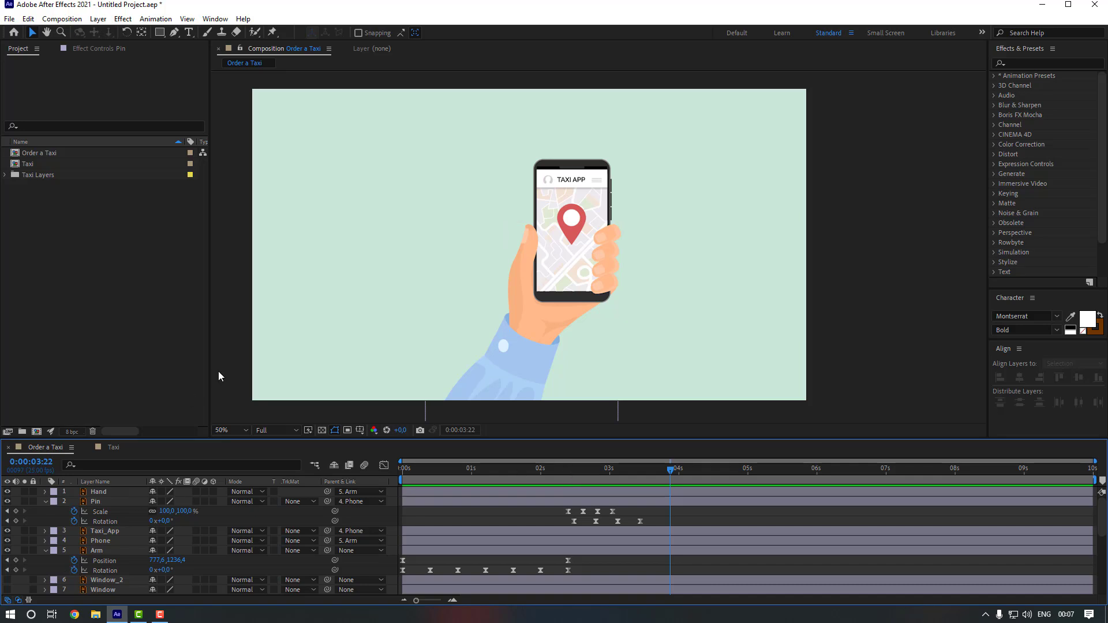
# - Add a text layer reading TAXI in the phone's app header
pyautogui.click(188, 32)
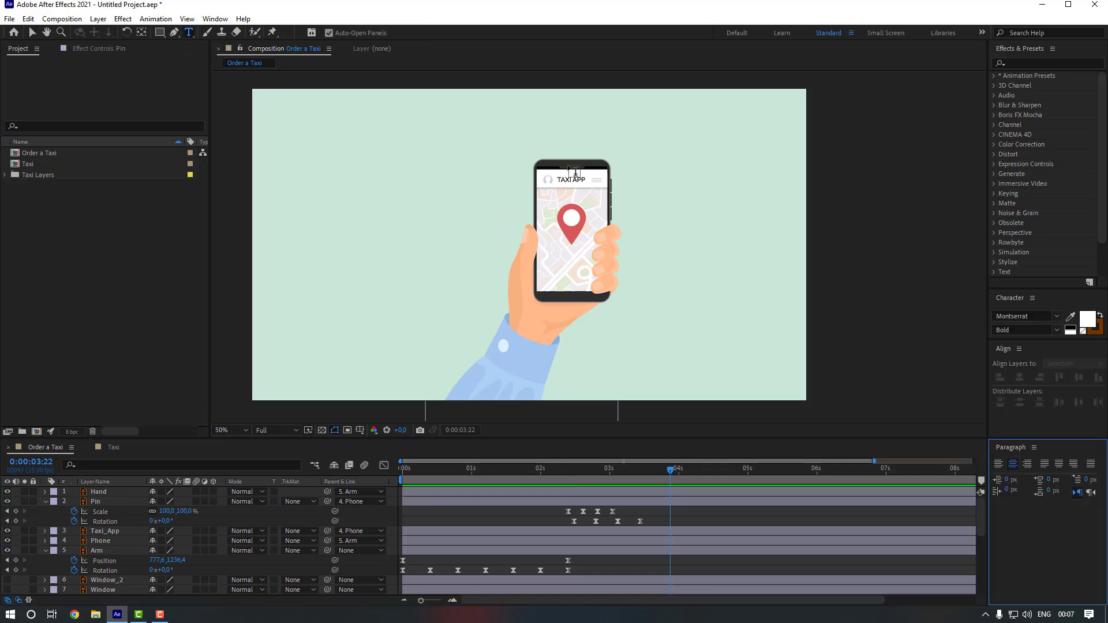
pyautogui.scroll(4, 569, 178)
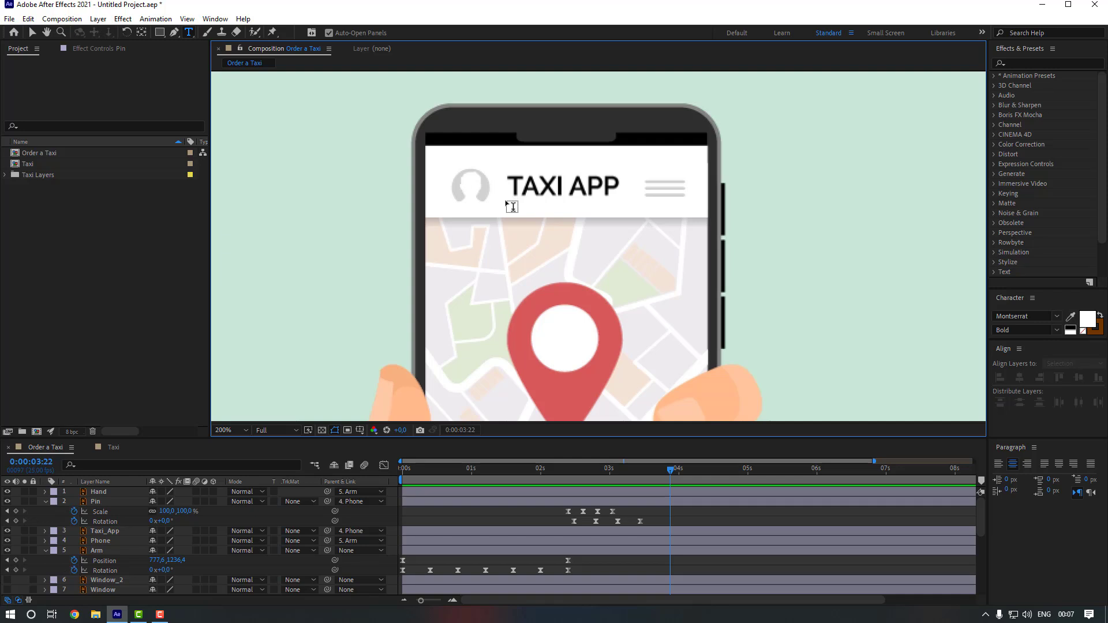
pyautogui.click(506, 202)
pyautogui.write('TAXI')
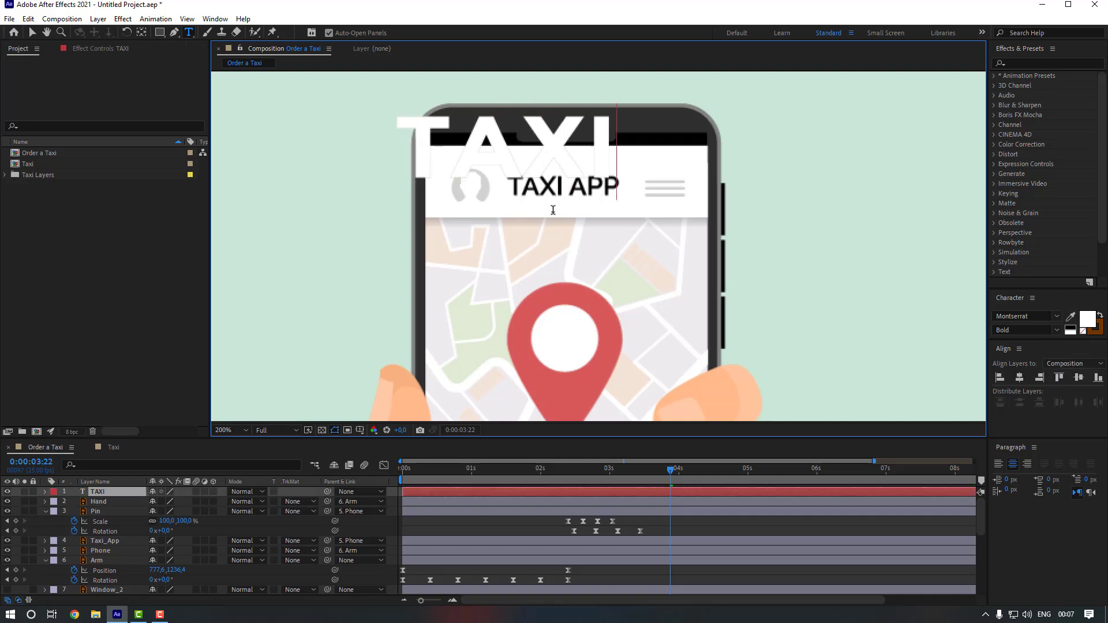
# - Give the TAXI text a yellow fill (FFF115) and a font size of 129 px
pyautogui.hotkey('ctrl', 'a')
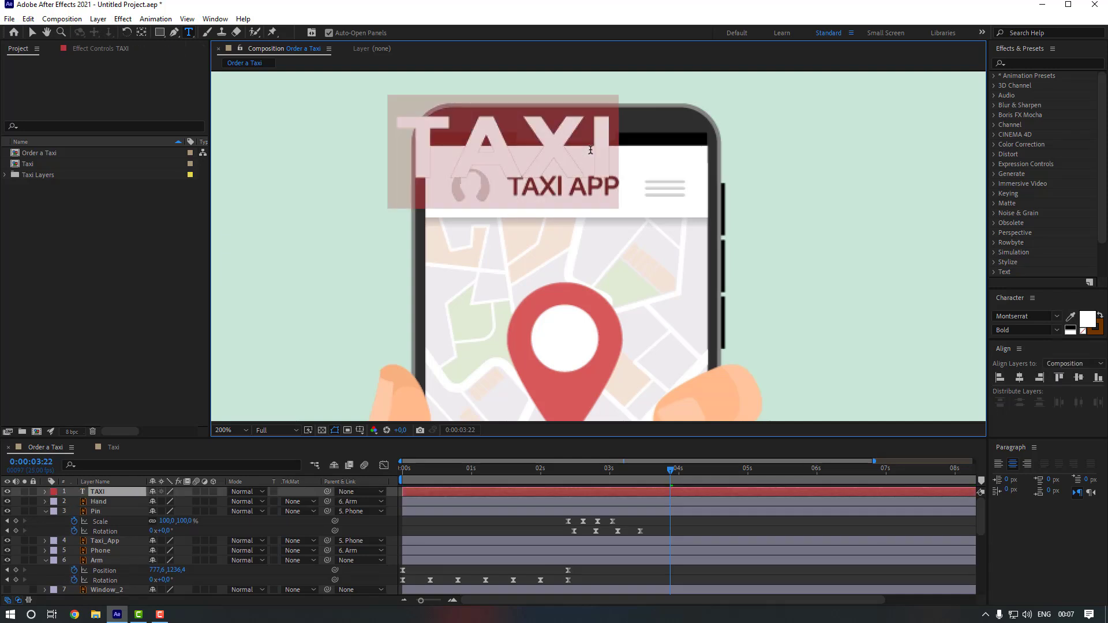
pyautogui.click(1088, 320)
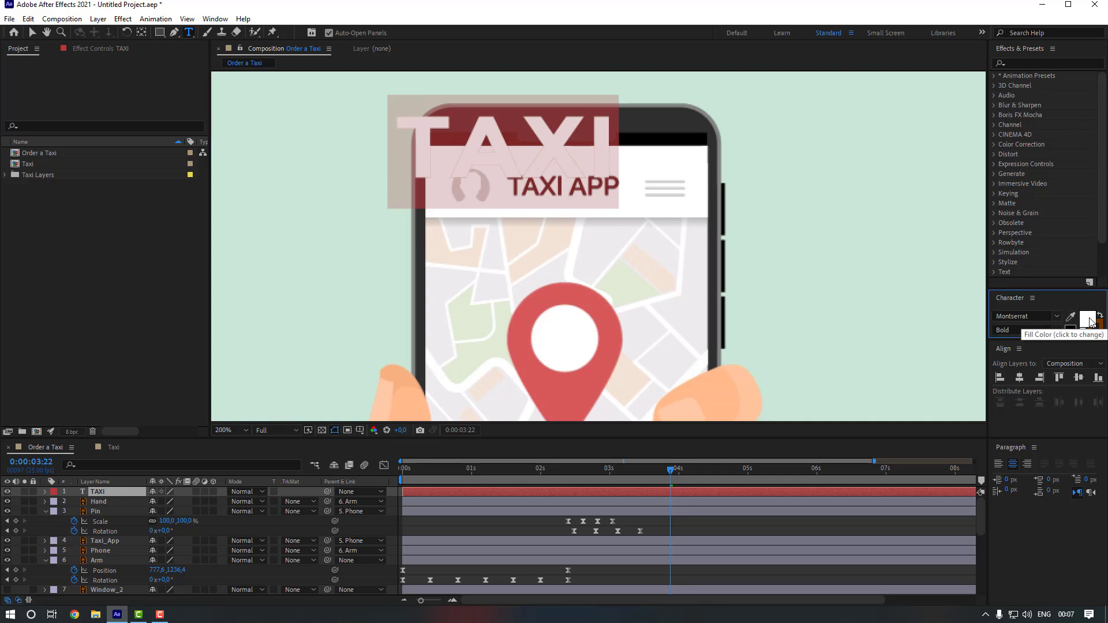
pyautogui.click(936, 506)
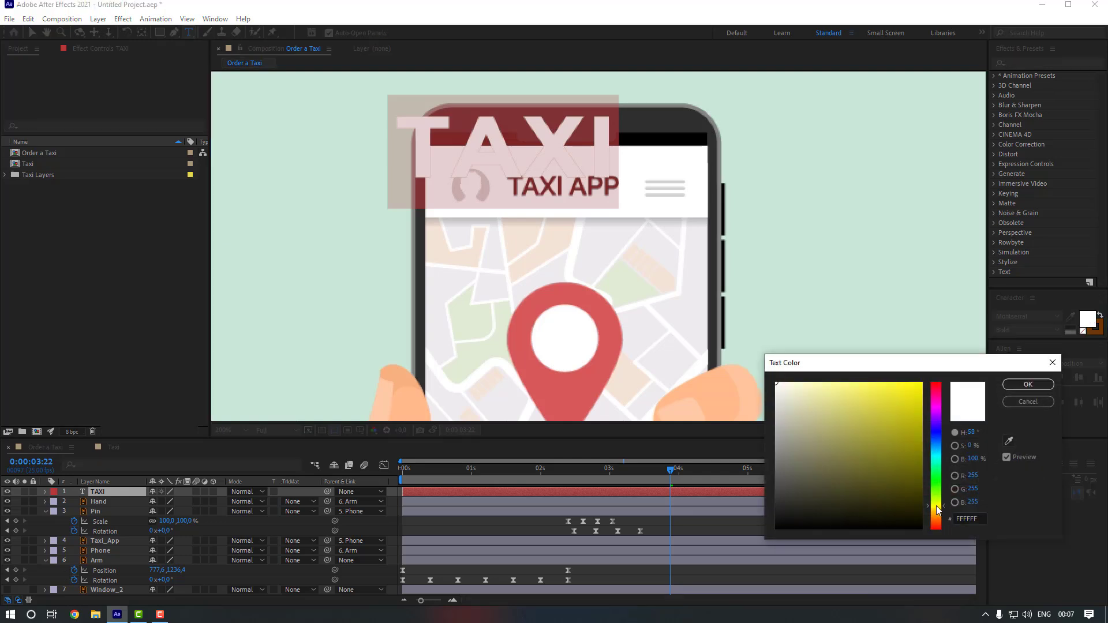
pyautogui.moveTo(886, 408); pyautogui.dragTo(911, 368)
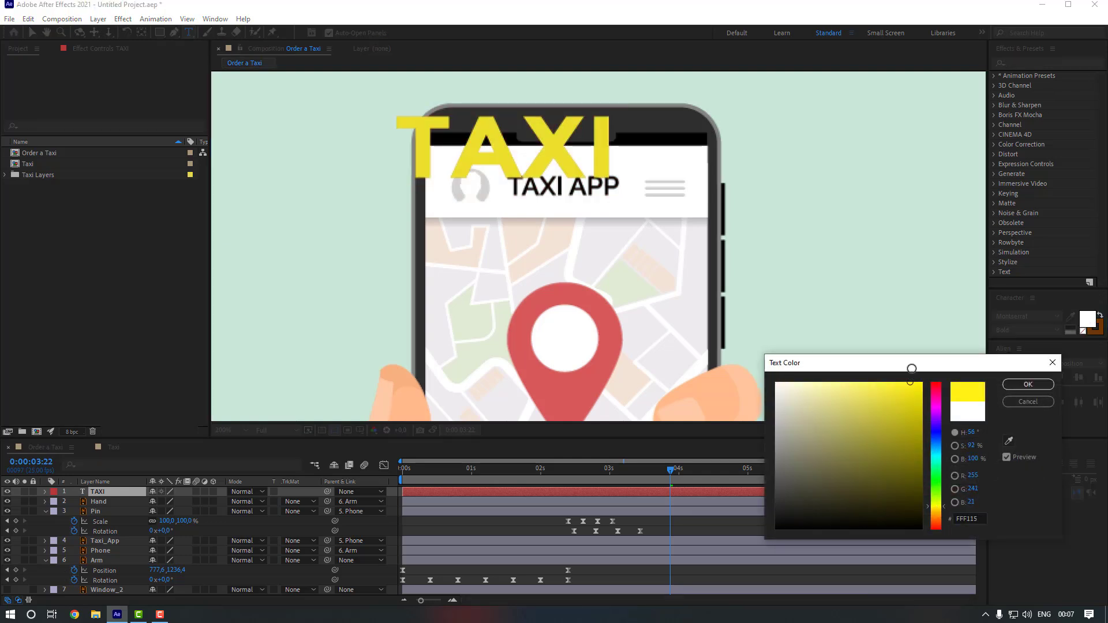
pyautogui.click(1028, 384)
pyautogui.moveTo(1047, 342); pyautogui.dragTo(912, 353)
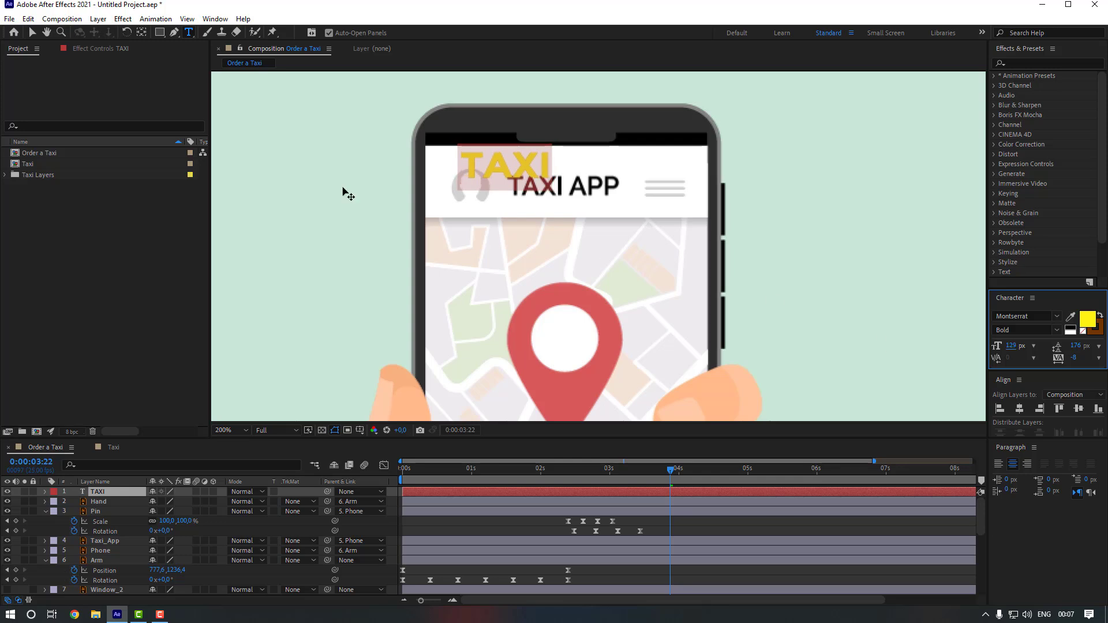
# - Move the TAXI text over the existing app title and parent its layer to Phone
pyautogui.click(33, 32)
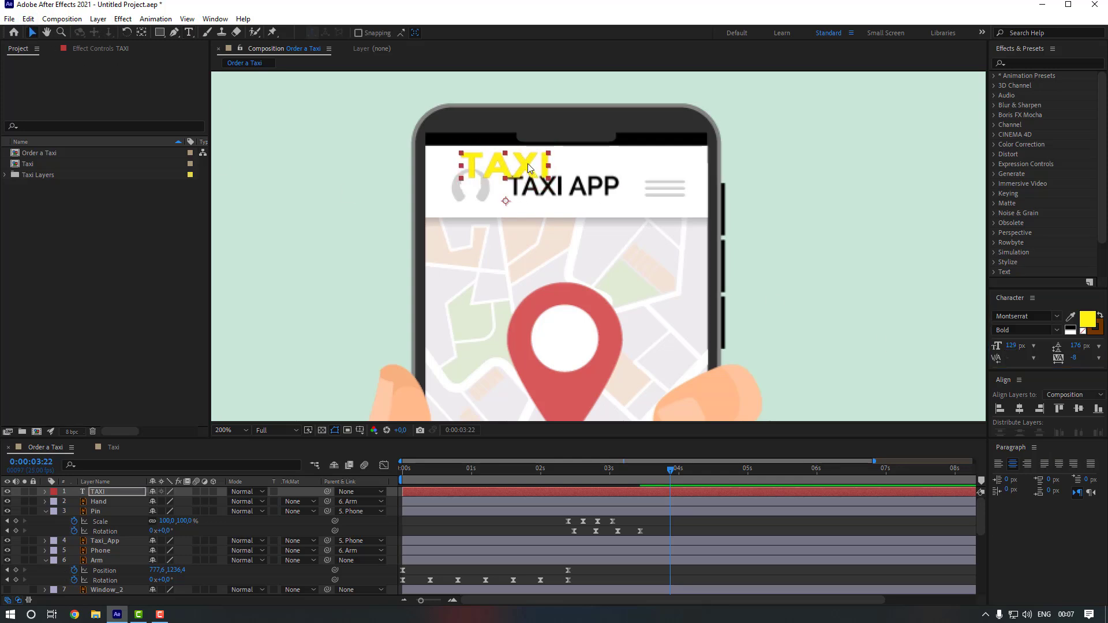
pyautogui.moveTo(538, 172); pyautogui.dragTo(580, 185)
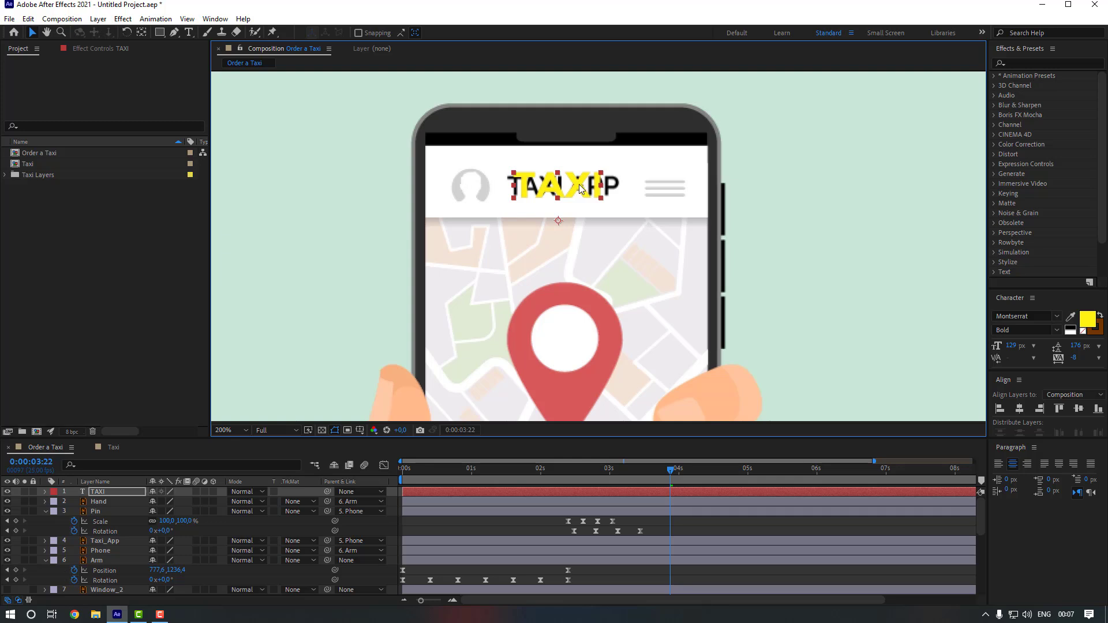
pyautogui.click(112, 492)
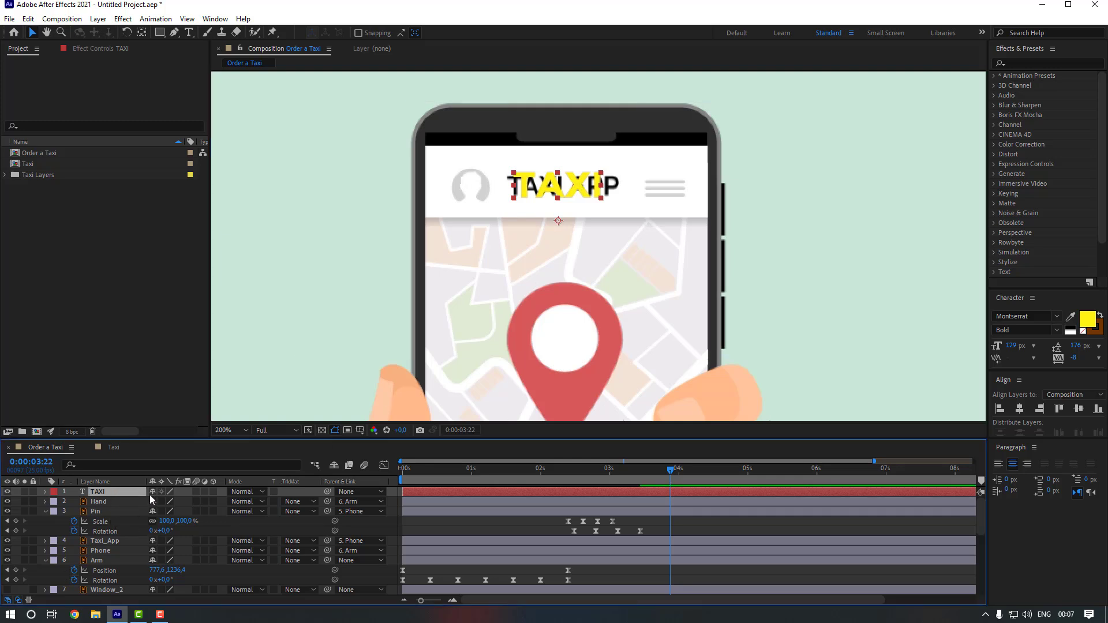
pyautogui.moveTo(328, 492); pyautogui.dragTo(117, 553)
# - Delete the old Taxi_App layer, and resize the TAXI text to 107 px, centring it in the app header
pyautogui.click(115, 543)
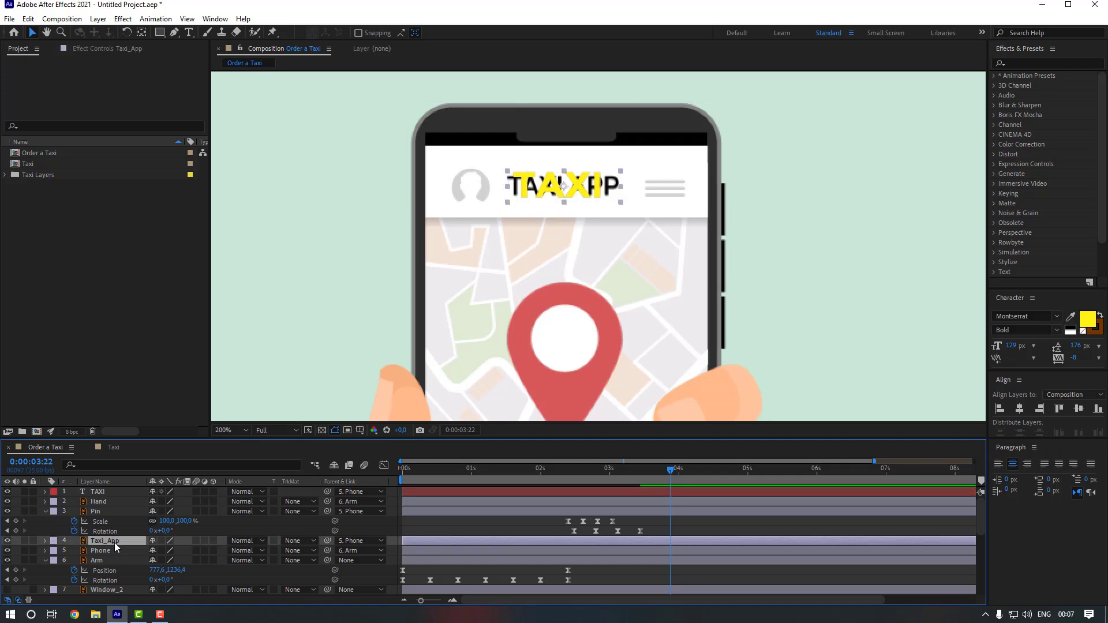
pyautogui.press('Delete')
pyautogui.click(557, 185)
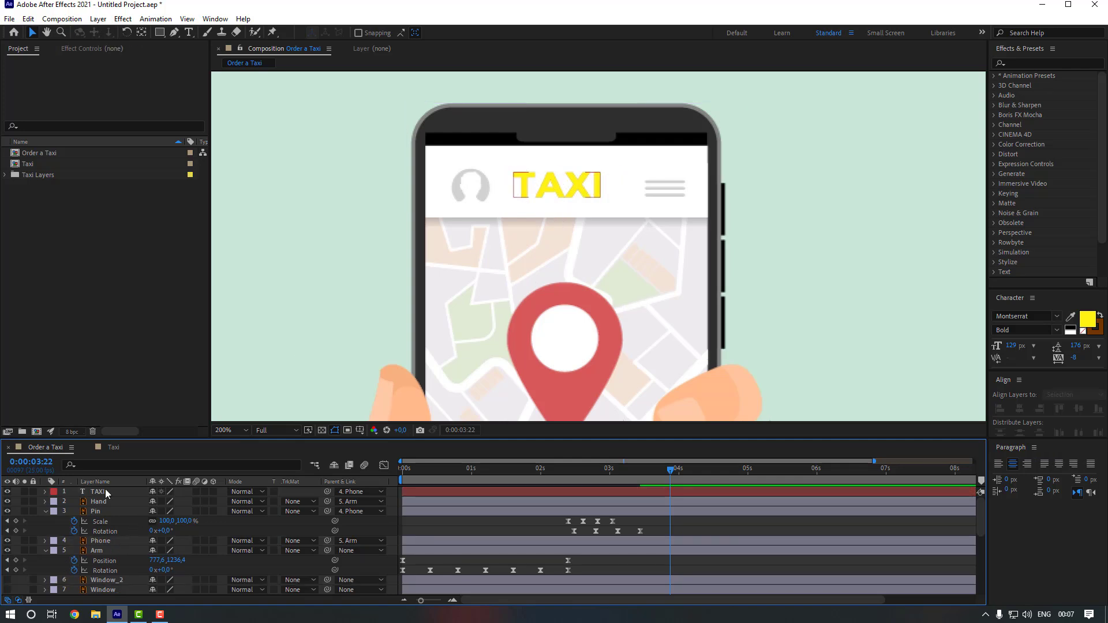
pyautogui.moveTo(1012, 348); pyautogui.dragTo(999, 348)
pyautogui.moveTo(578, 187); pyautogui.dragTo(580, 189)
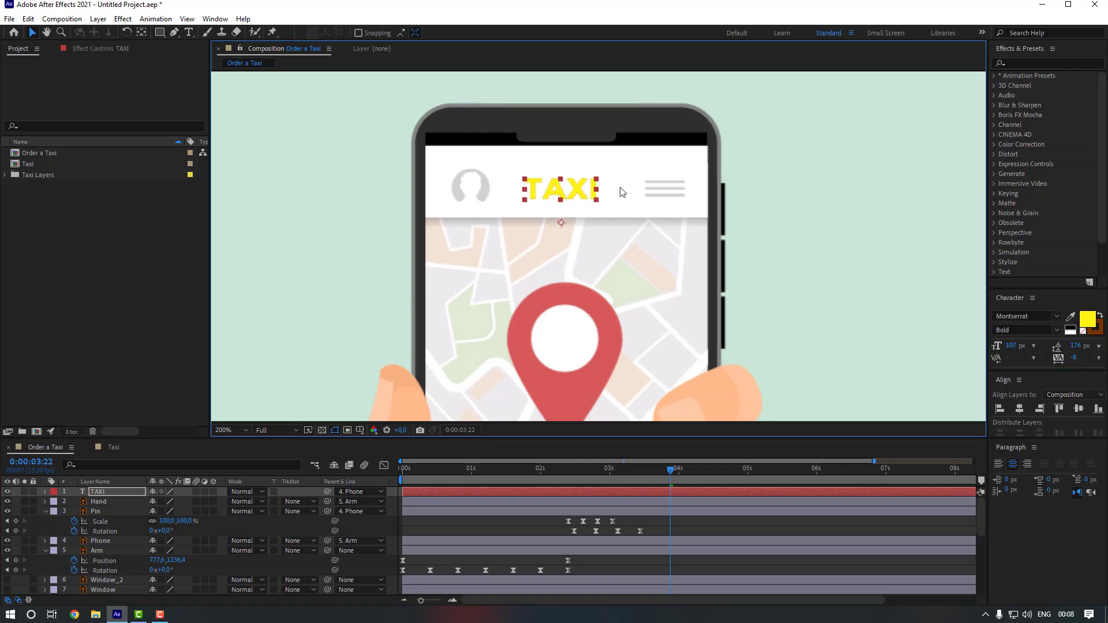
pyautogui.click(807, 192)
pyautogui.press(',')
pyautogui.press(',')
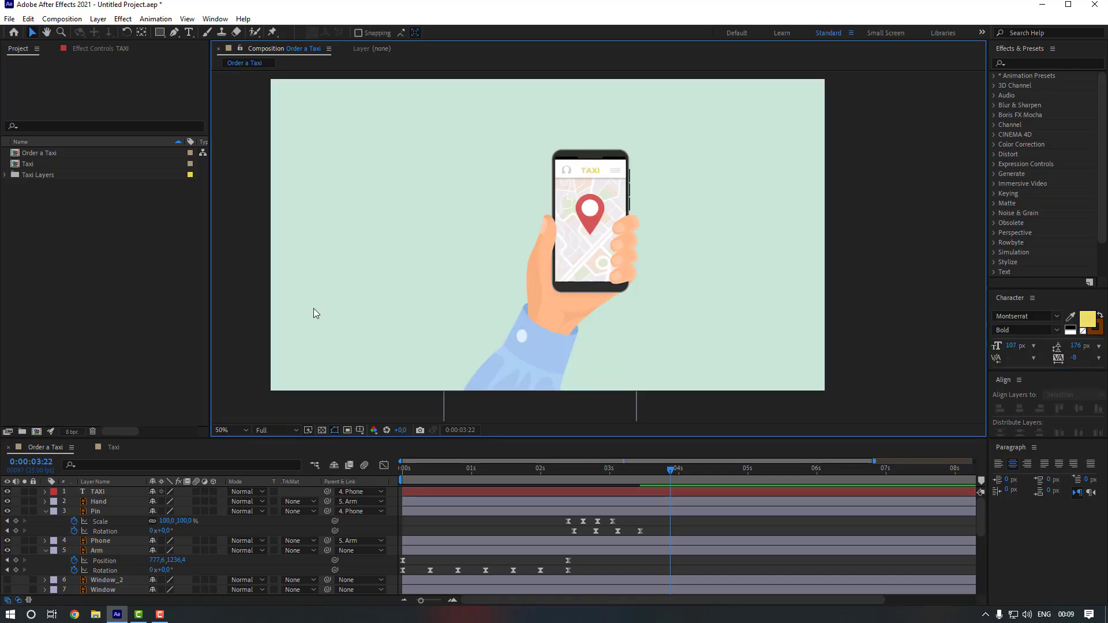
# - Add a null object to the Order a Taxi composition
pyautogui.rightClick(237, 259)
pyautogui.moveTo(283, 270)
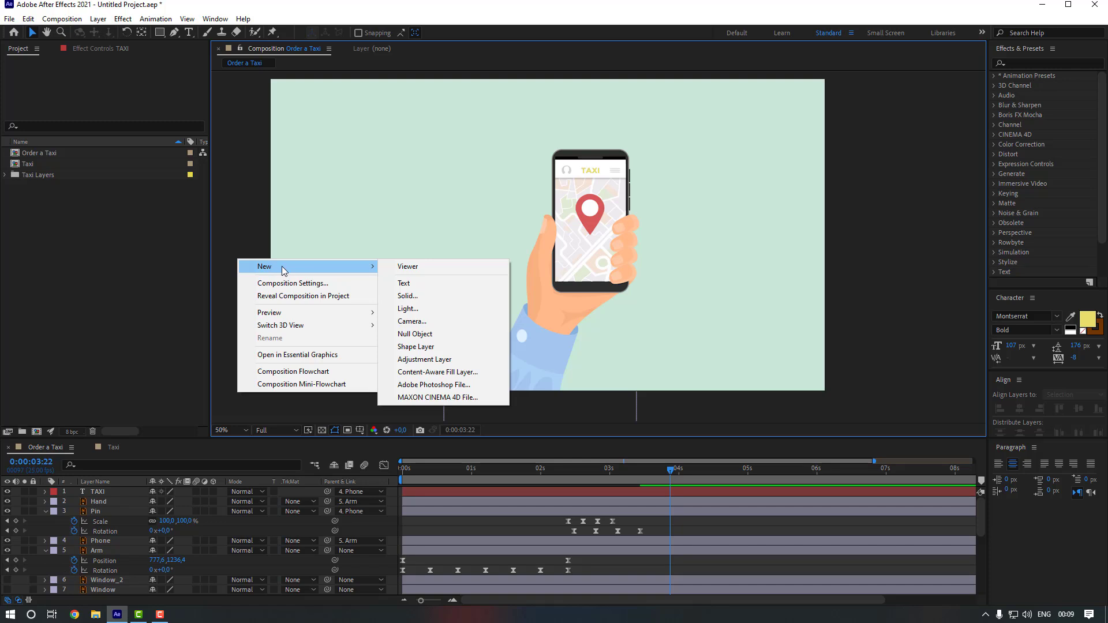
pyautogui.moveTo(371, 272)
pyautogui.click(414, 335)
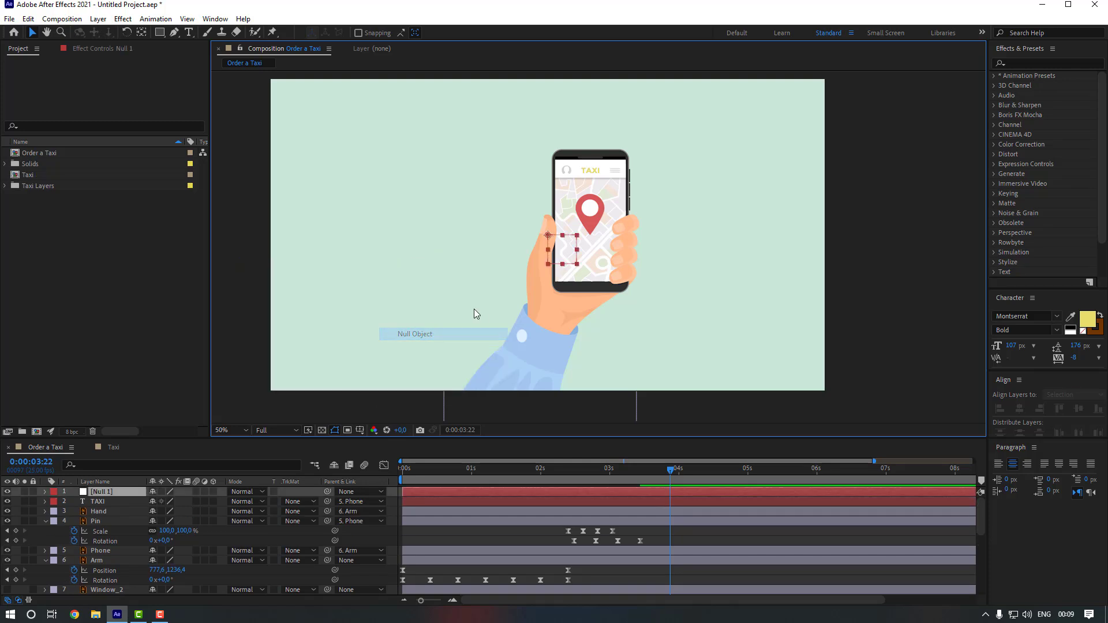
# - Move the null object onto the lower part of the phone screen and centre its anchor point within it
pyautogui.moveTo(569, 256); pyautogui.dragTo(585, 247)
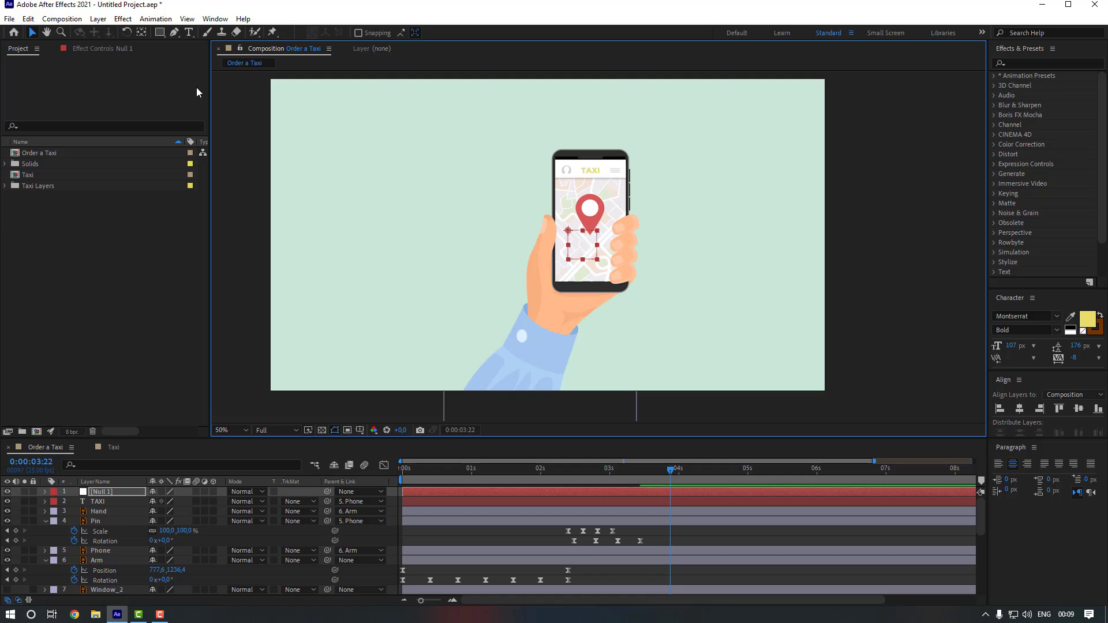
pyautogui.click(141, 33)
pyautogui.hotkey('ctrl', 'alt', 'Home')
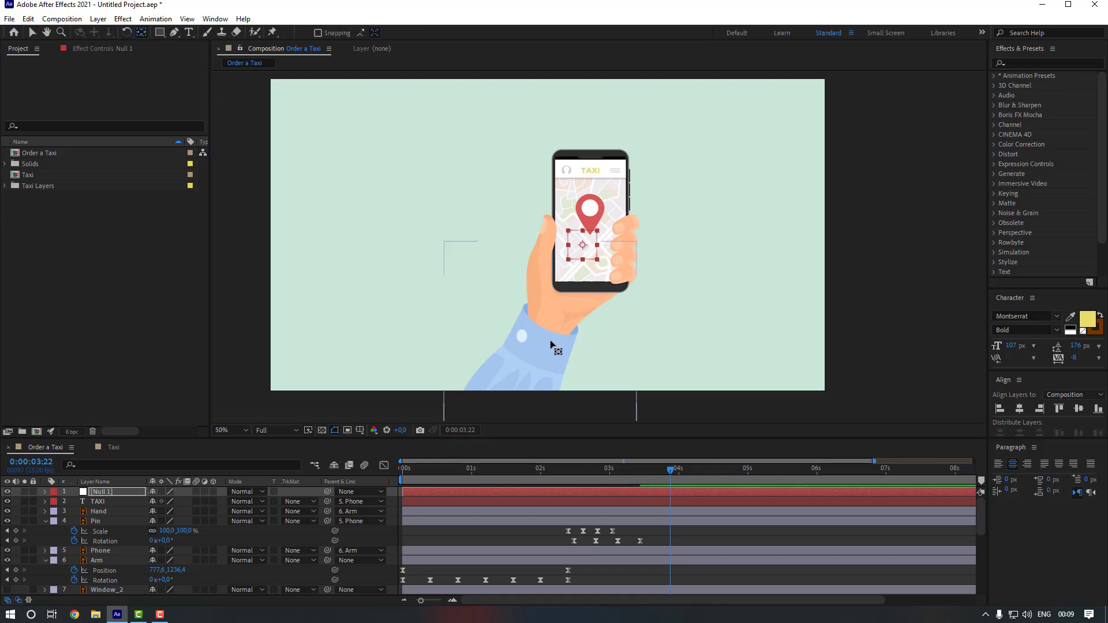
pyautogui.press('v')
# - Rename the null object's layer as Controller
pyautogui.click(113, 495)
pyautogui.press('Return')
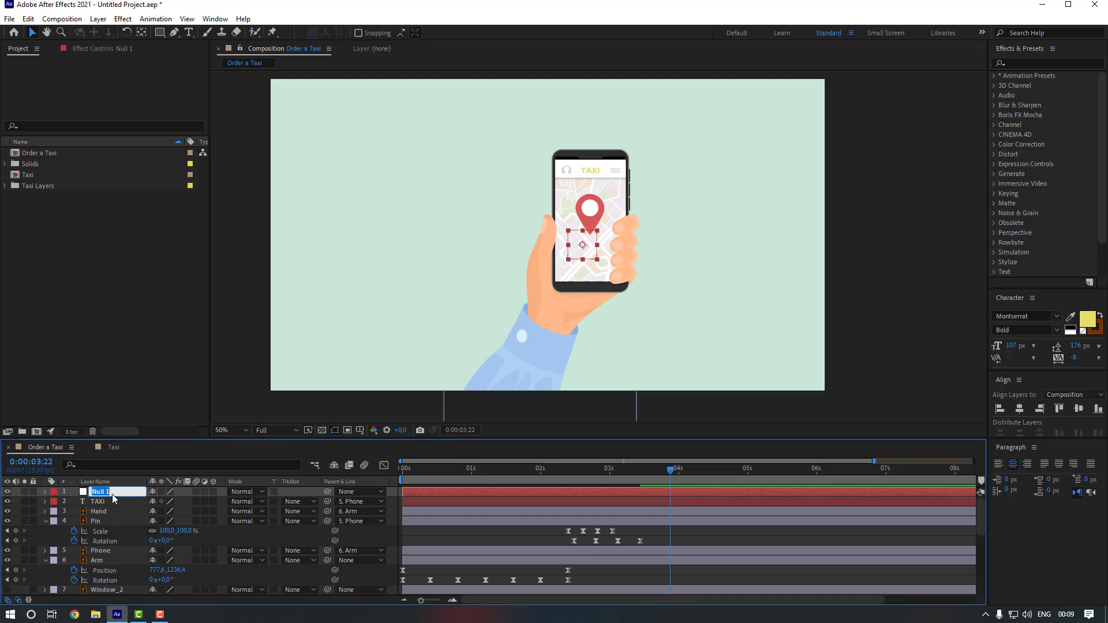
pyautogui.write('Controller')
pyautogui.press('Return')
# - Parent the Arm layer to the Controller null
pyautogui.scroll(-1, 113, 551)
pyautogui.click(112, 532)
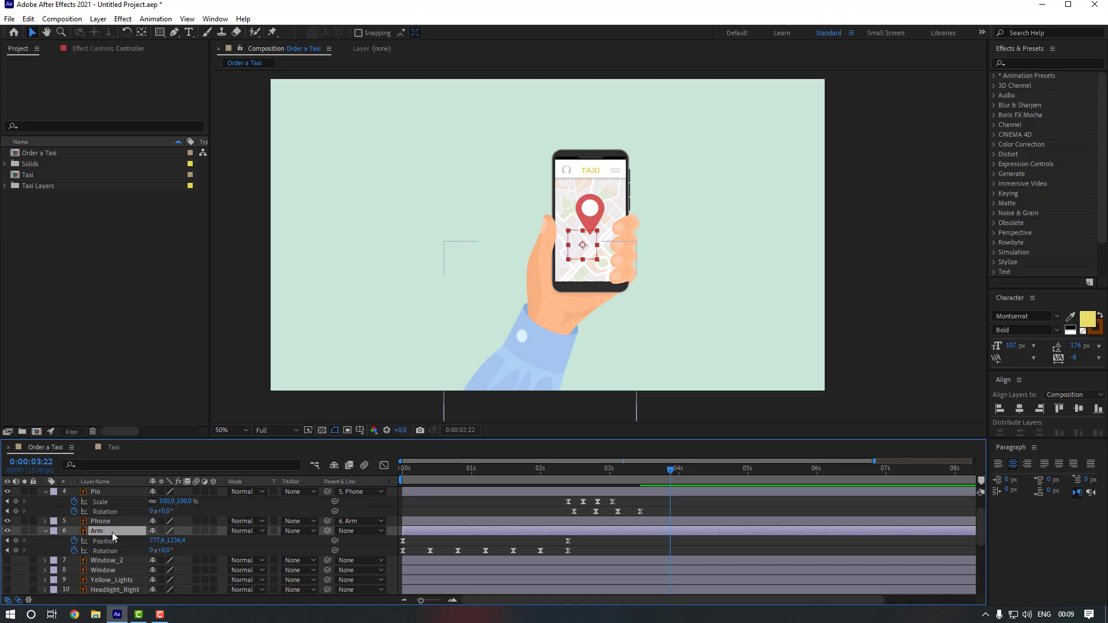
pyautogui.scroll(1, 112, 534)
pyautogui.moveTo(327, 559); pyautogui.dragTo(109, 492)
# - Keyframe Controller's position at 0:00:03:11, and at 0:00:03:21 set its Y position to 1431 so the phone drops out of frame
pyautogui.click(109, 493)
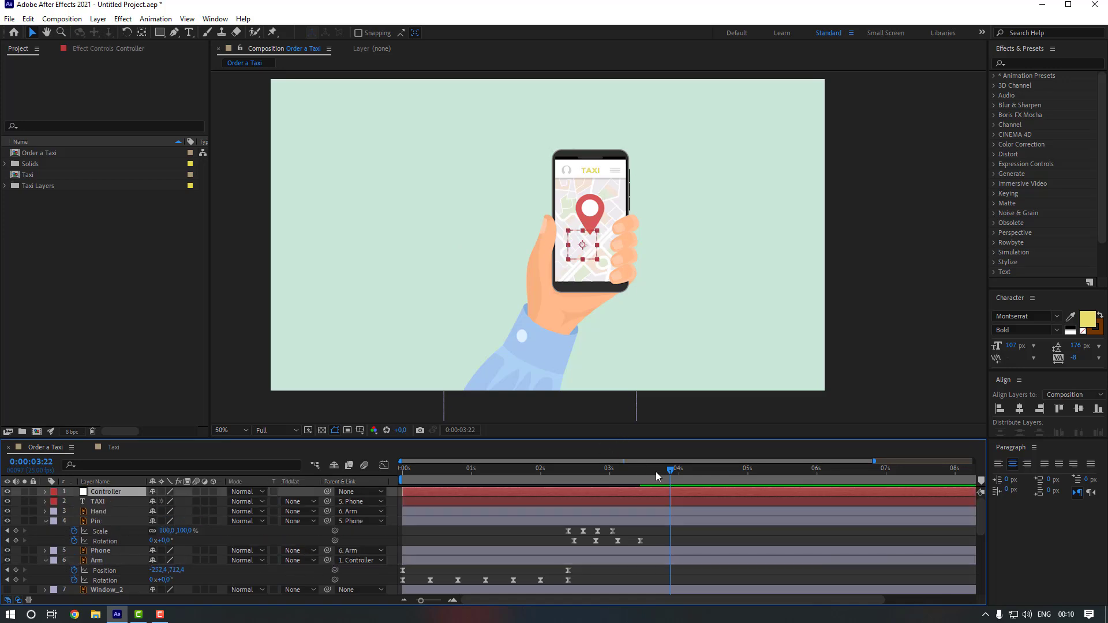
pyautogui.moveTo(656, 472); pyautogui.dragTo(640, 469)
pyautogui.hotkey('alt', 'shift', 'p')
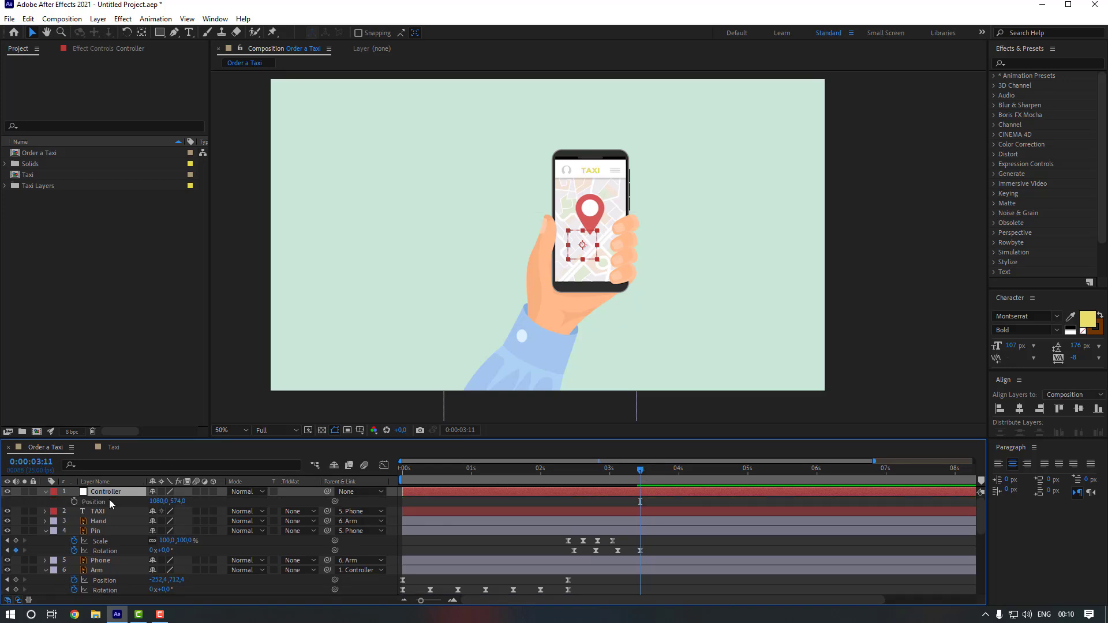
pyautogui.click(73, 501)
pyautogui.hotkey('shift', 'pagedown')
pyautogui.moveTo(176, 501); pyautogui.dragTo(729, 446)
# - Apply Easy Ease to both Controller position keyframes
pyautogui.click(687, 499)
pyautogui.moveTo(689, 499); pyautogui.dragTo(643, 503)
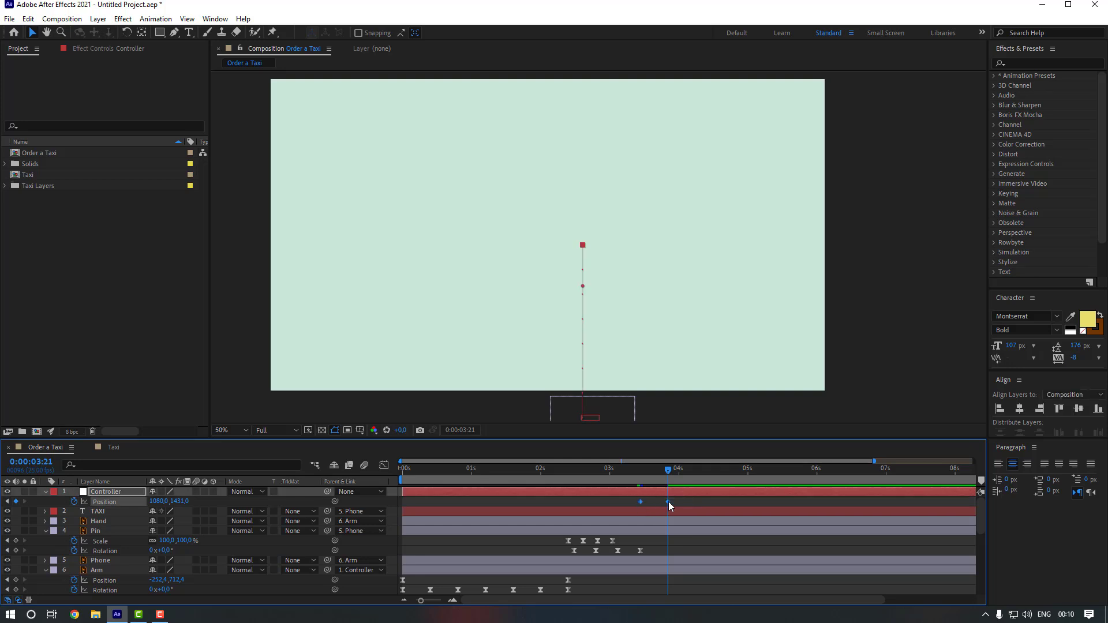
pyautogui.rightClick(668, 501)
pyautogui.moveTo(737, 492)
pyautogui.click(841, 532)
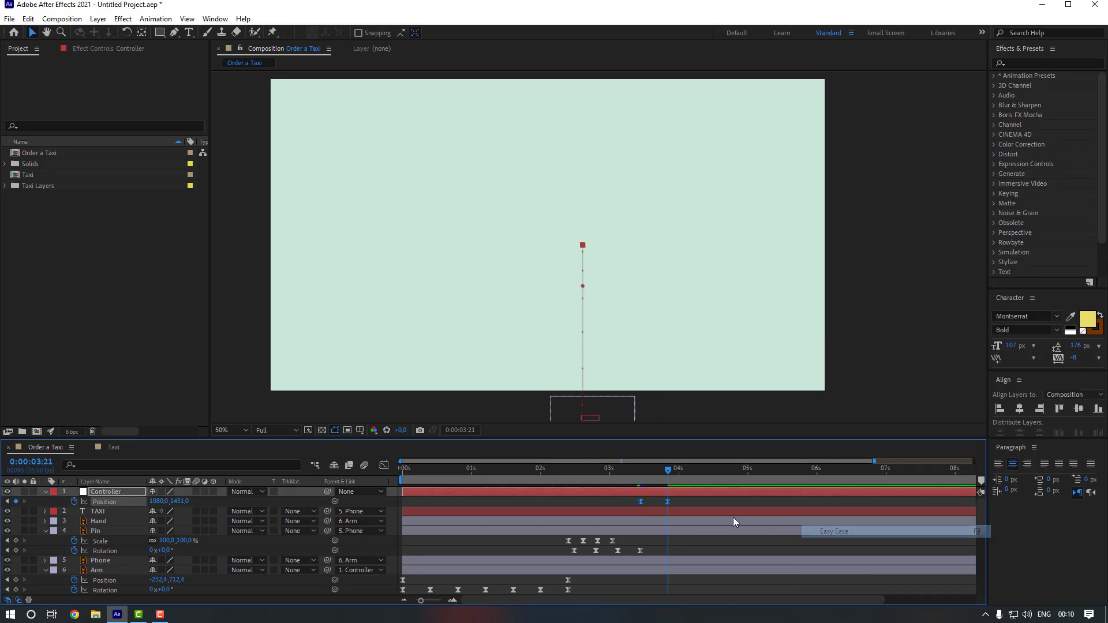
# - Strengthen the ease into Controller's final position keyframe in its speed curve and preview the phone's exit
pyautogui.click(389, 465)
pyautogui.moveTo(656, 577); pyautogui.dragTo(580, 573)
pyautogui.scroll(5, 676, 556)
pyautogui.click(384, 465)
pyautogui.click(707, 501)
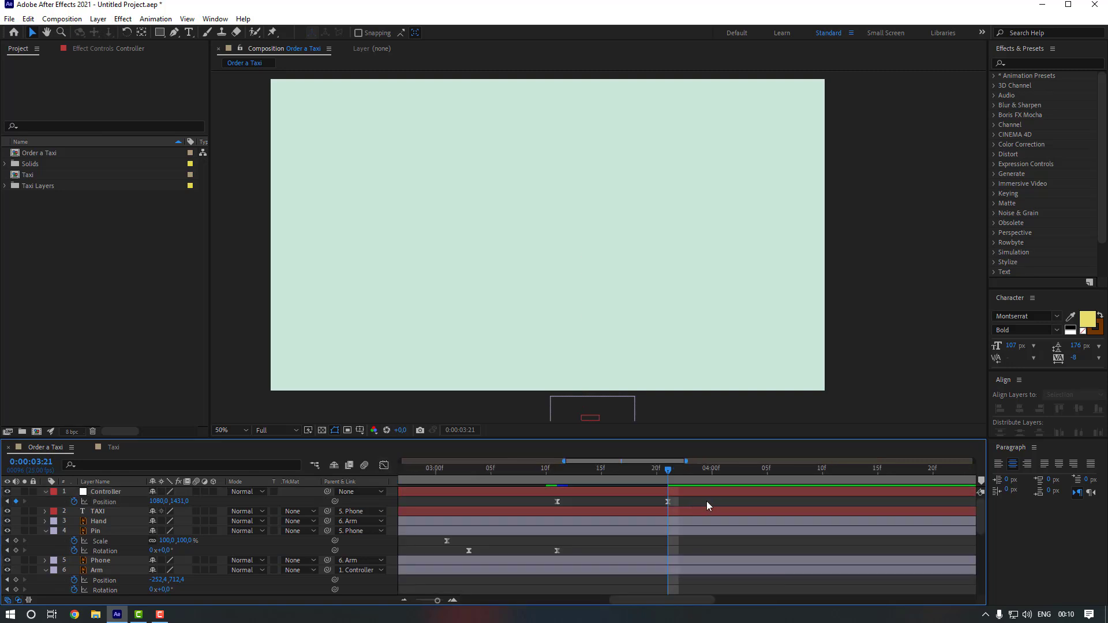
pyautogui.scroll(-5, 706, 501)
pyautogui.press('space')
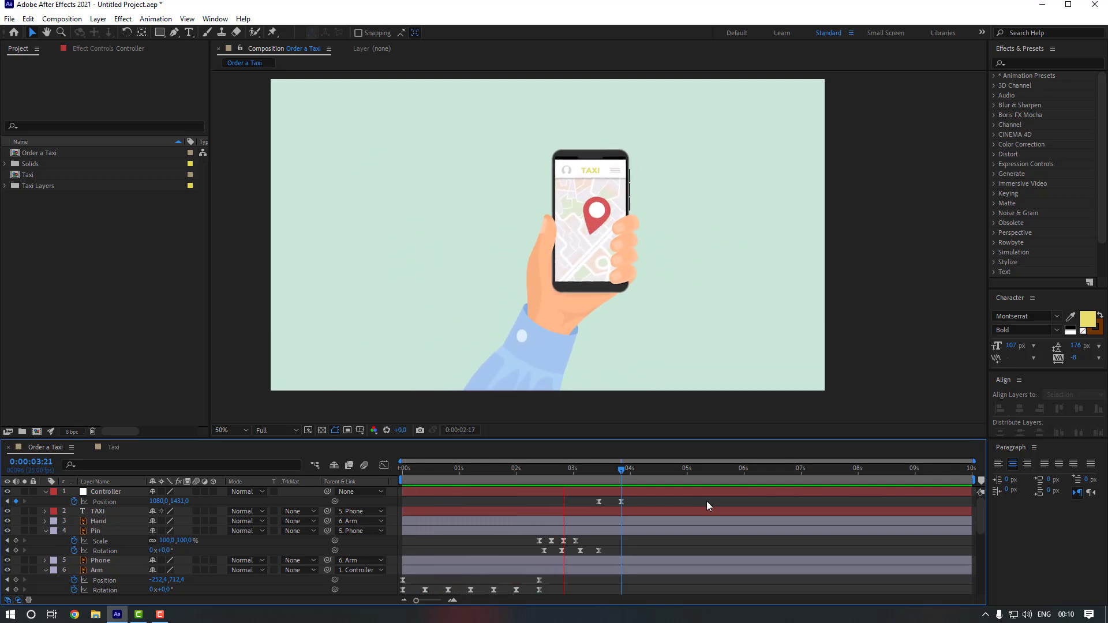
# - Try delaying Controller's final position keyframe to just past 5 seconds and preview the slower exit
pyautogui.click(636, 500)
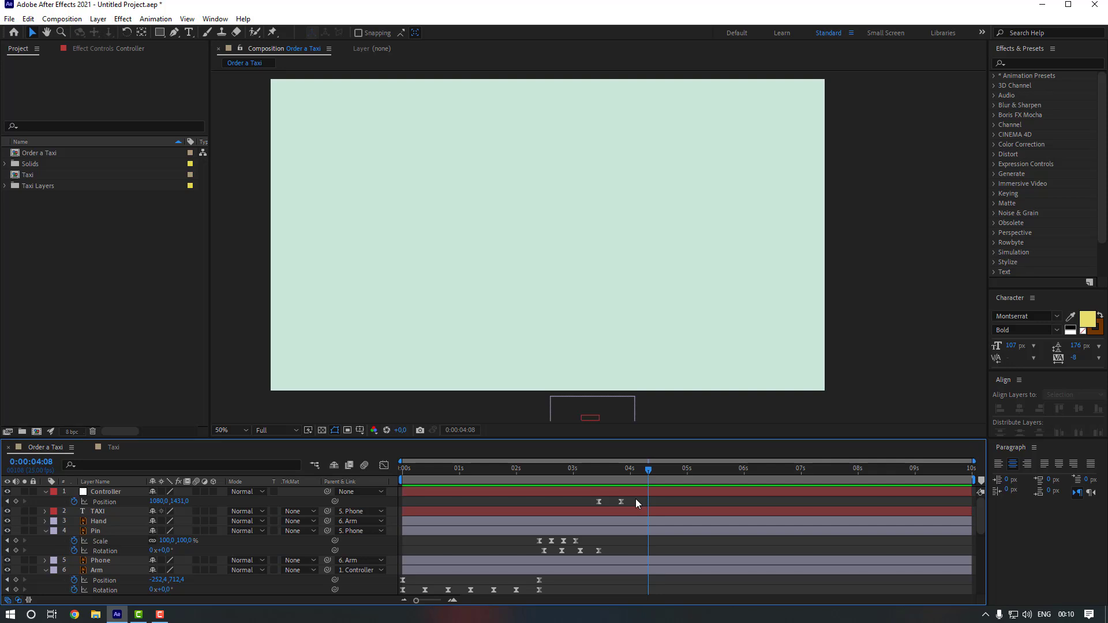
pyautogui.click(621, 502)
pyautogui.moveTo(621, 504); pyautogui.dragTo(695, 502)
pyautogui.click(514, 469)
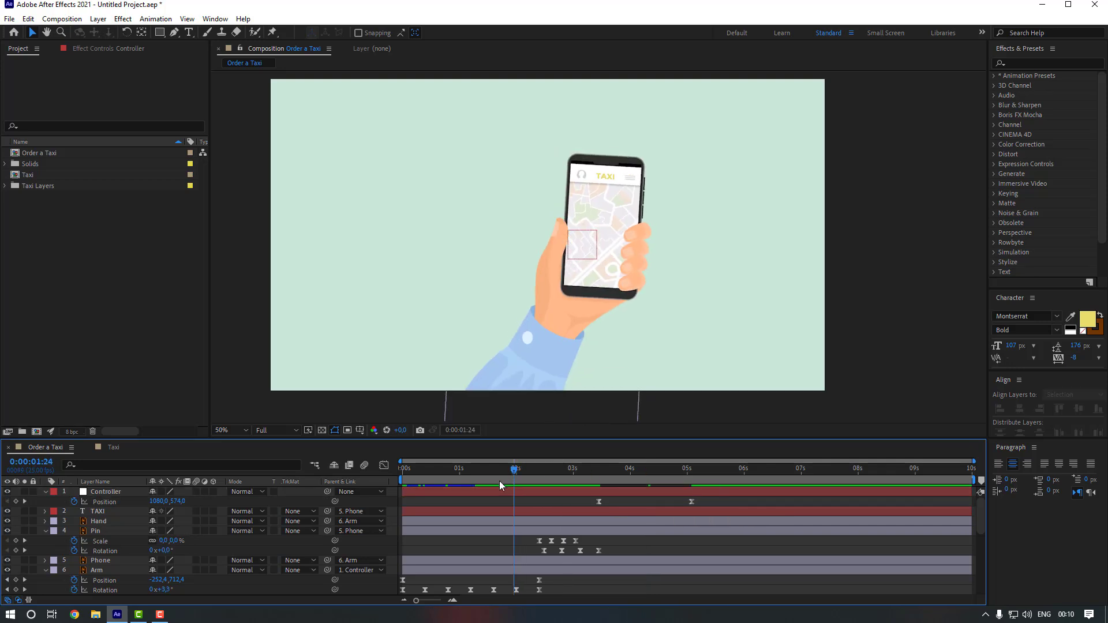
pyautogui.click(500, 480)
pyautogui.press('space')
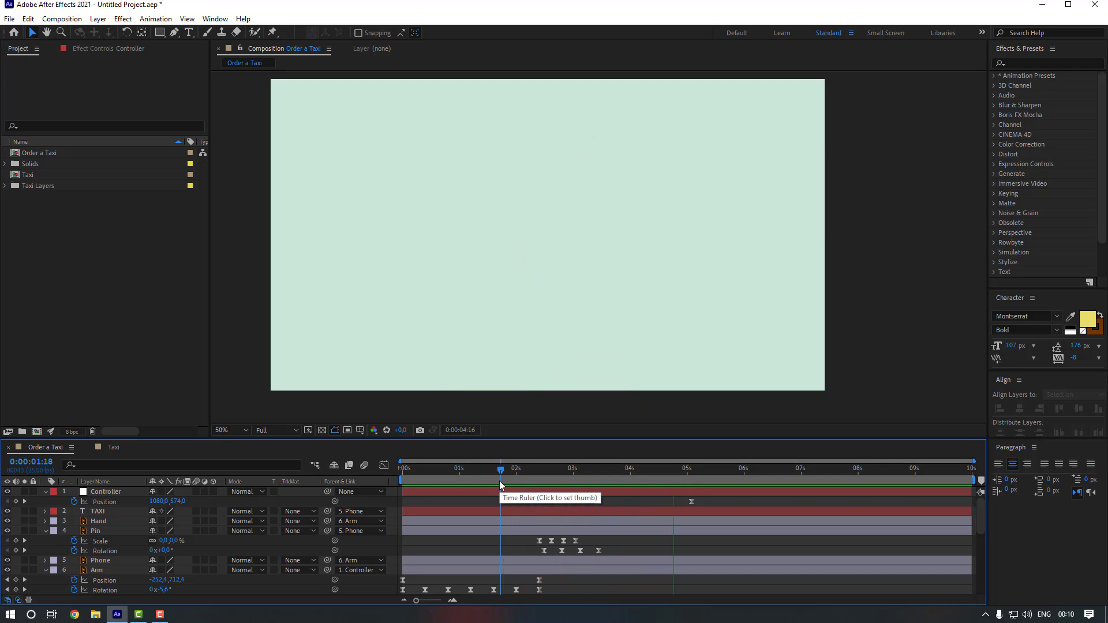
pyautogui.press('space')
# - Move Controller's final position keyframe to about 0:00:04:18 and preview the phone's exit
pyautogui.moveTo(695, 501); pyautogui.dragTo(673, 501)
pyautogui.click(643, 502)
pyautogui.click(513, 469)
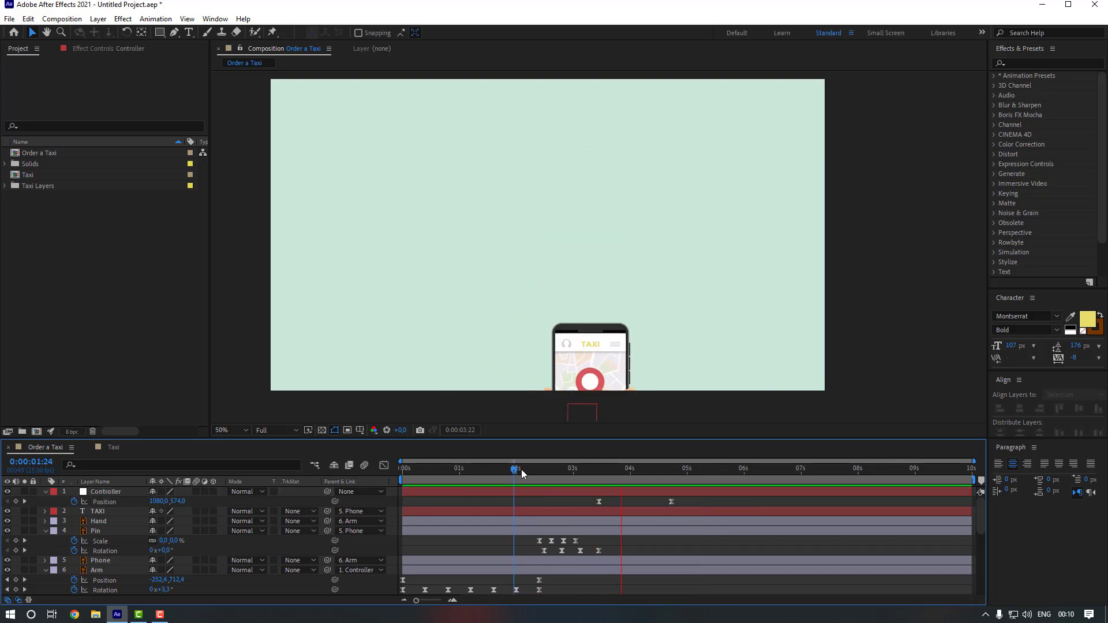
pyautogui.press('space')
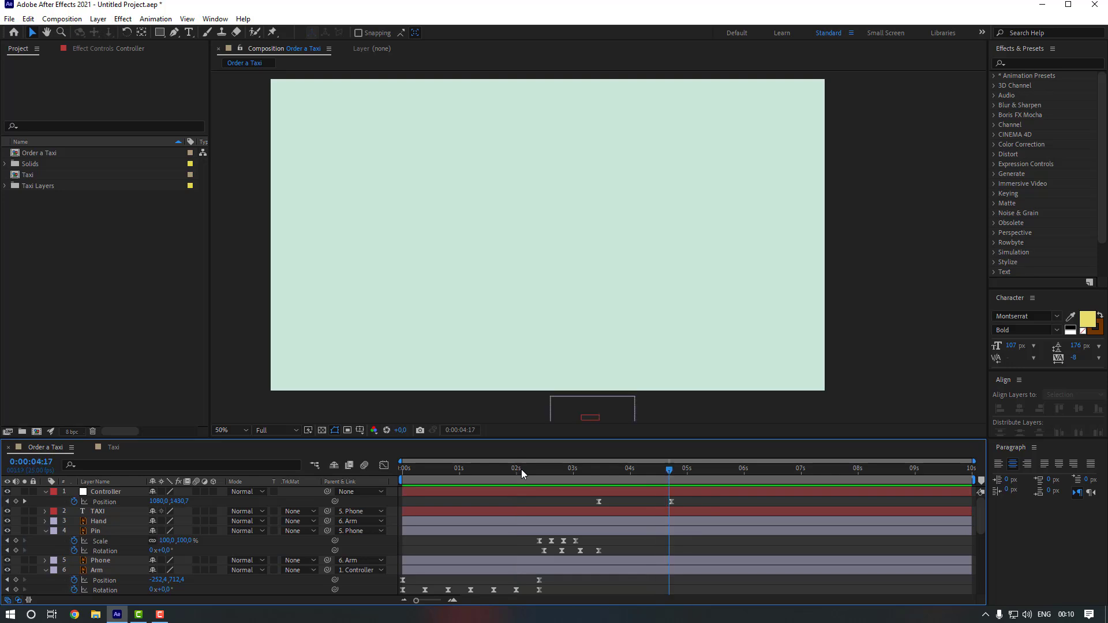
# - Make all the hidden car and scenery layers visible, from Window_2 down to Cloud_1
pyautogui.scroll(-2, 101, 530)
pyautogui.click(109, 542)
pyautogui.scroll(-2, 109, 542)
pyautogui.scroll(-2, 109, 546)
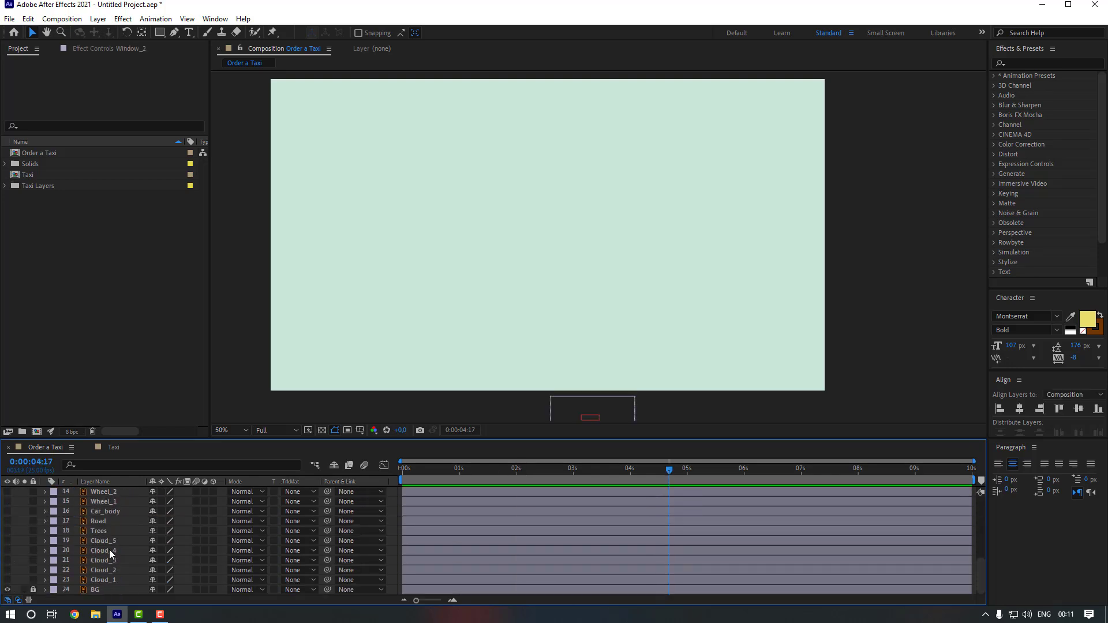
pyautogui.hotkey('ctrl', 'a')
pyautogui.click(8, 580)
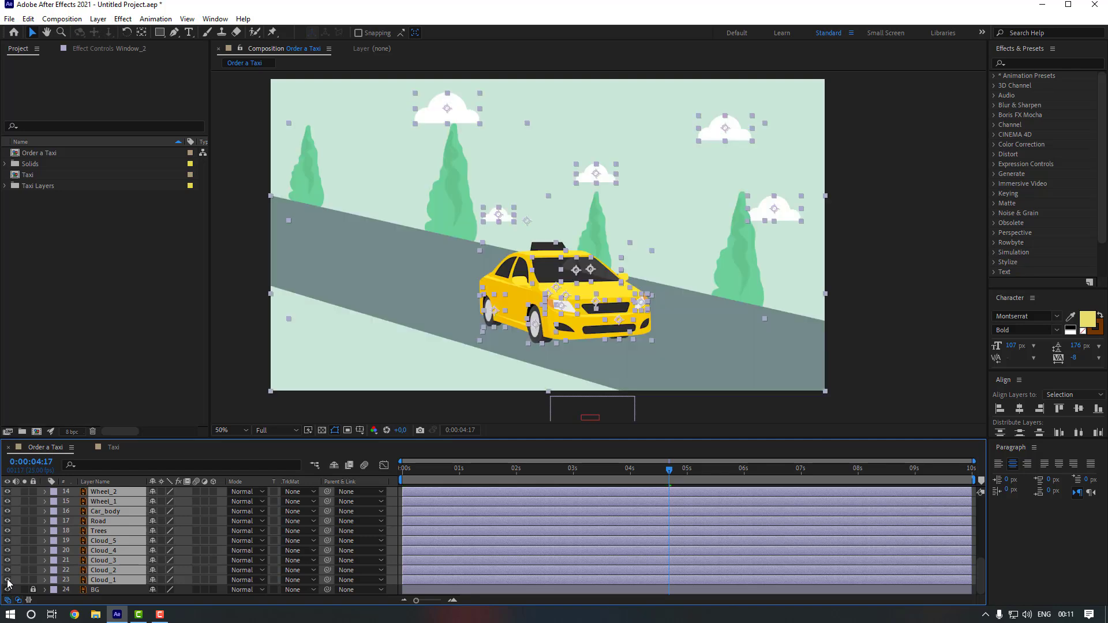
pyautogui.hotkey('ctrl', 'shift', 'a')
# - Parent the Trees layer to Road and the Car_body layer to Car_Main
pyautogui.click(112, 532)
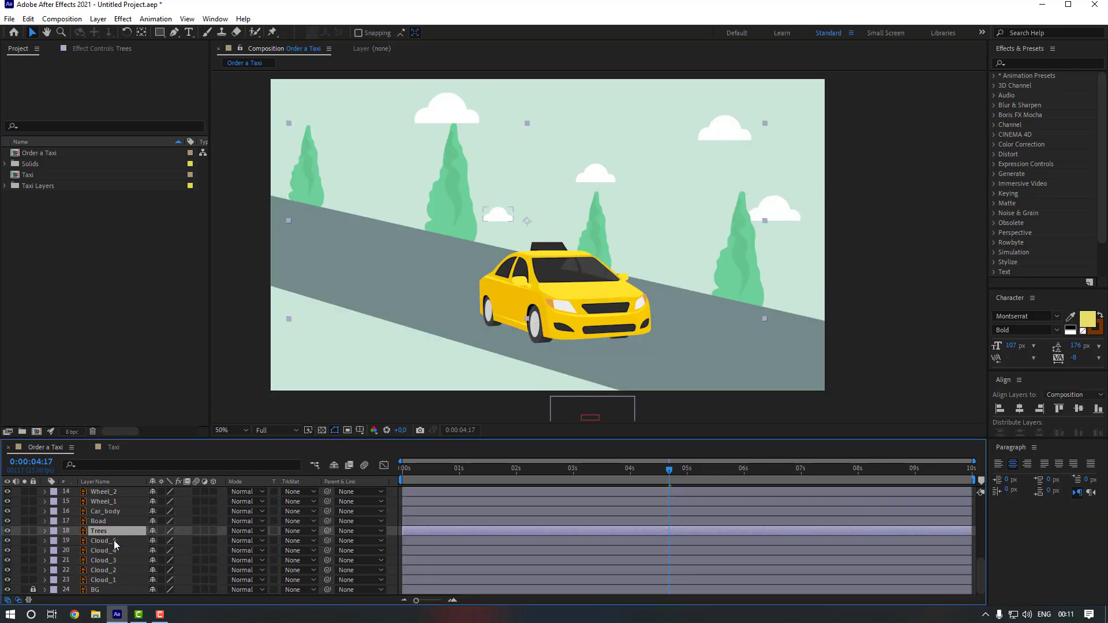
pyautogui.moveTo(325, 531); pyautogui.dragTo(109, 523)
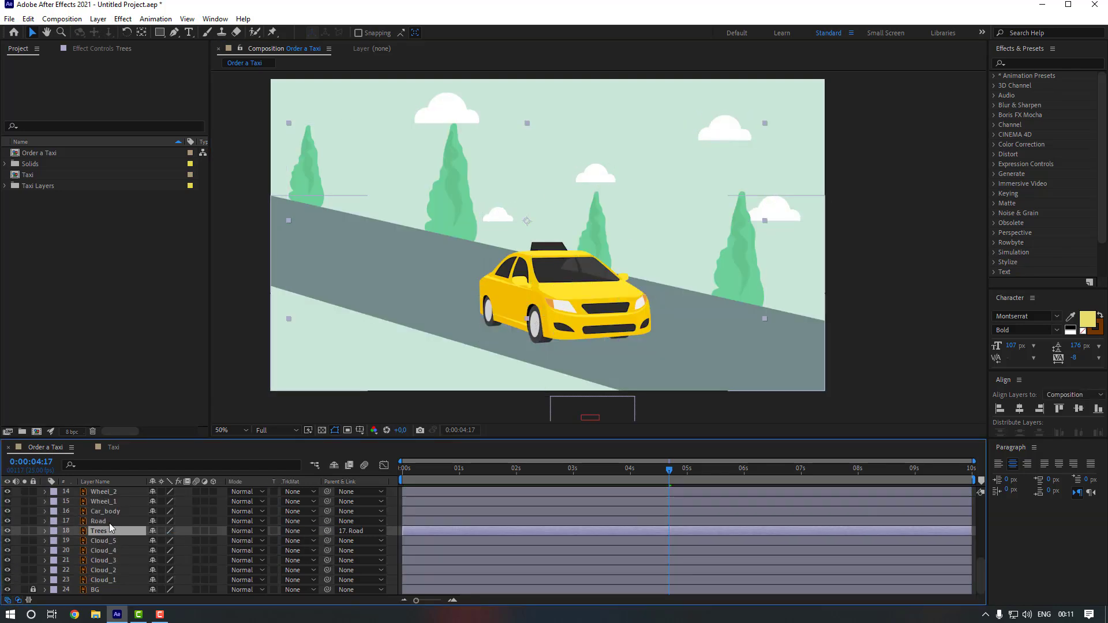
pyautogui.scroll(1, 113, 541)
pyautogui.click(115, 542)
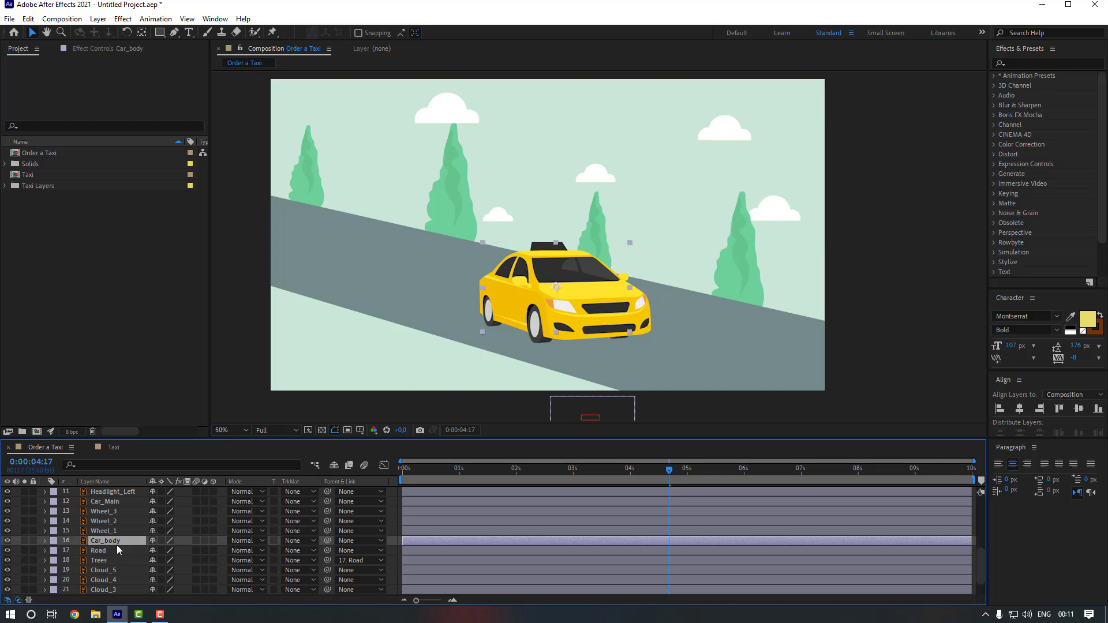
pyautogui.scroll(1, 121, 552)
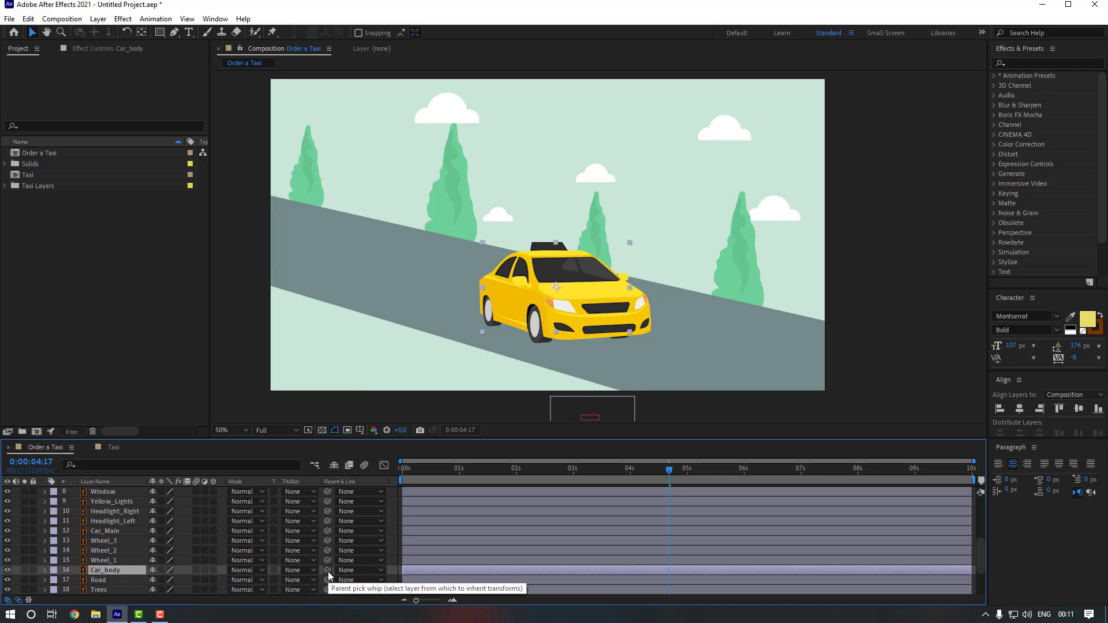
pyautogui.moveTo(328, 571); pyautogui.dragTo(112, 531)
# - Parent the Headlight_Left, Headlight_Right and Yellow_Lights layers to Car_Main
pyautogui.click(123, 525)
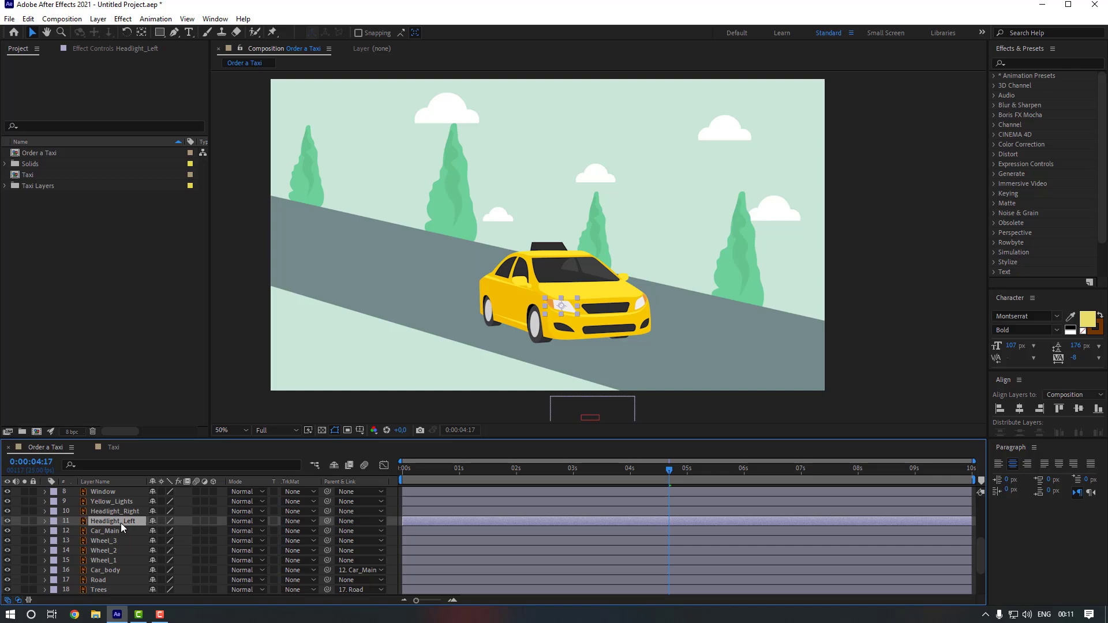
pyautogui.keyDown('ctrl'); pyautogui.click(127, 512); pyautogui.keyUp('ctrl')
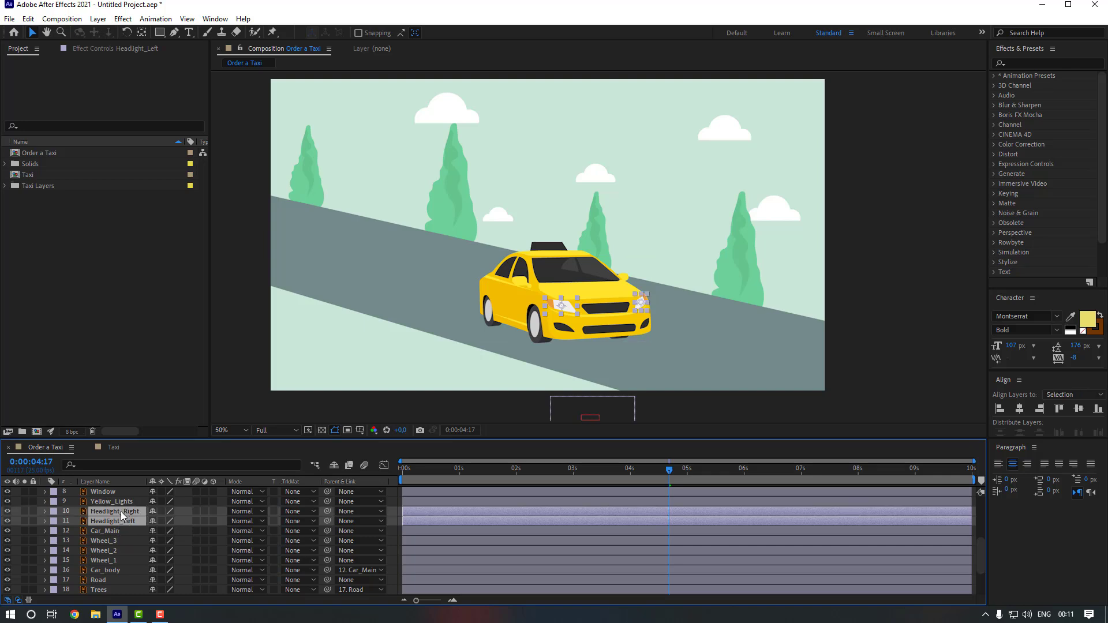
pyautogui.keyDown('ctrl'); pyautogui.click(122, 502); pyautogui.keyUp('ctrl')
pyautogui.scroll(1, 118, 516)
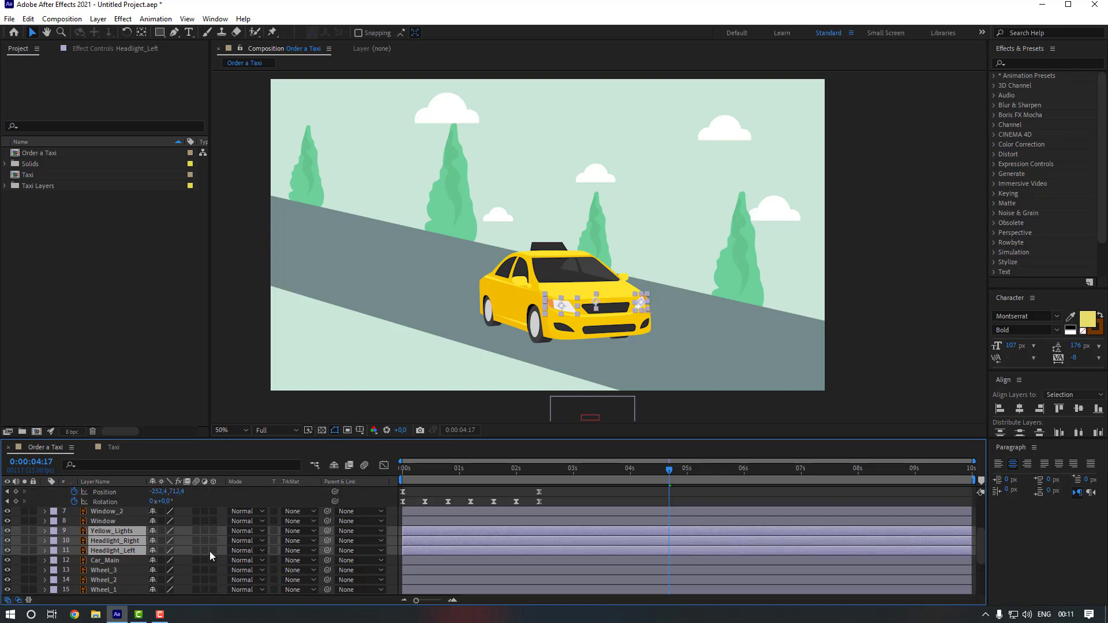
pyautogui.moveTo(329, 553); pyautogui.dragTo(116, 559)
# - Move Car_Main's anchor point to the lower side of the car body, between the two near wheels
pyautogui.click(116, 559)
pyautogui.scroll(2, 553, 340)
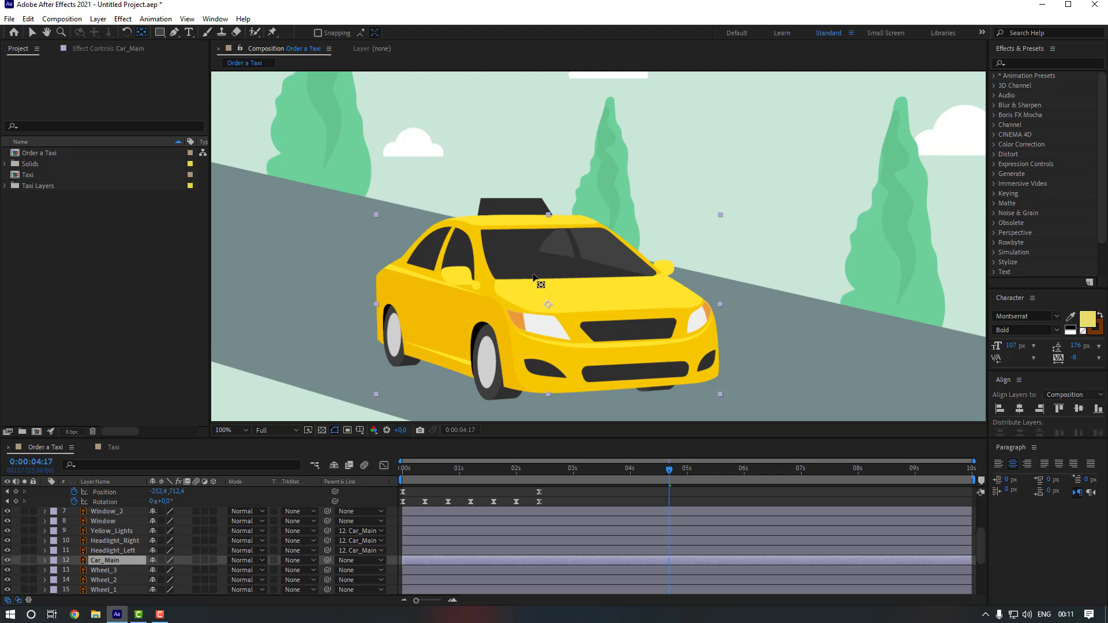
pyautogui.click(549, 309)
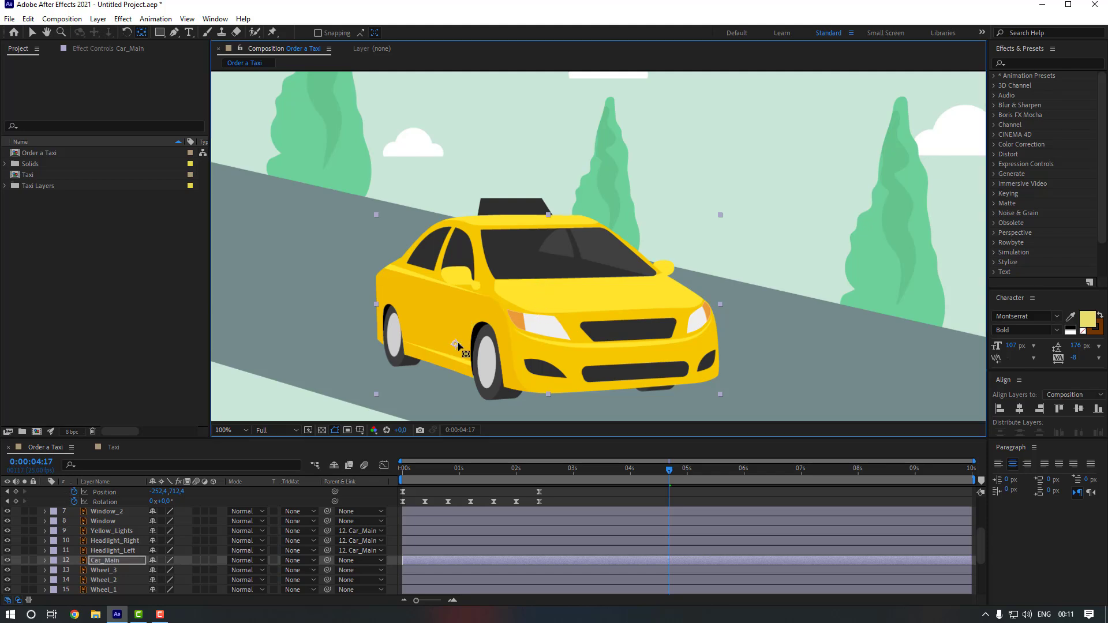
pyautogui.press('v')
pyautogui.click(316, 343)
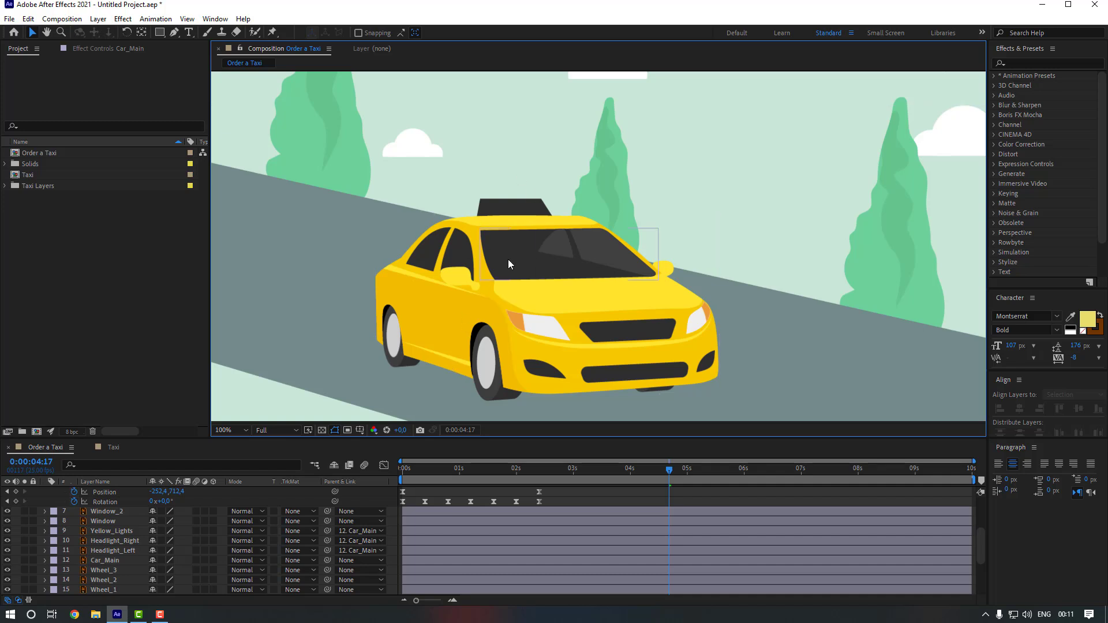
# - Draw a straight diagonal Pen line across the windshield, from above the roof down to the front wheel
pyautogui.doubleClick(514, 243)
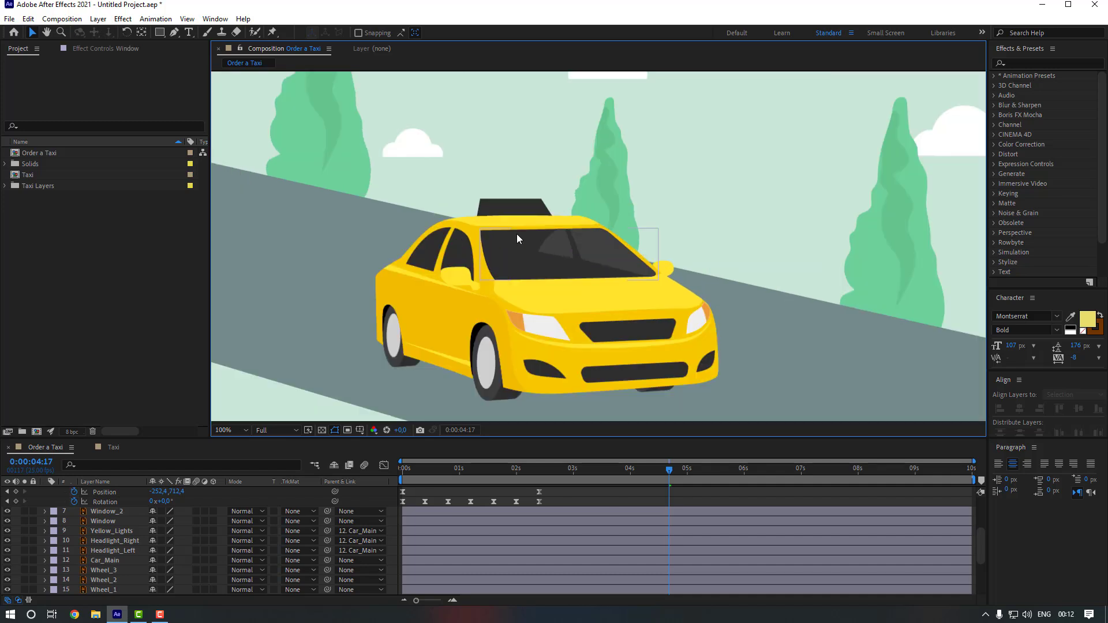
pyautogui.click(174, 33)
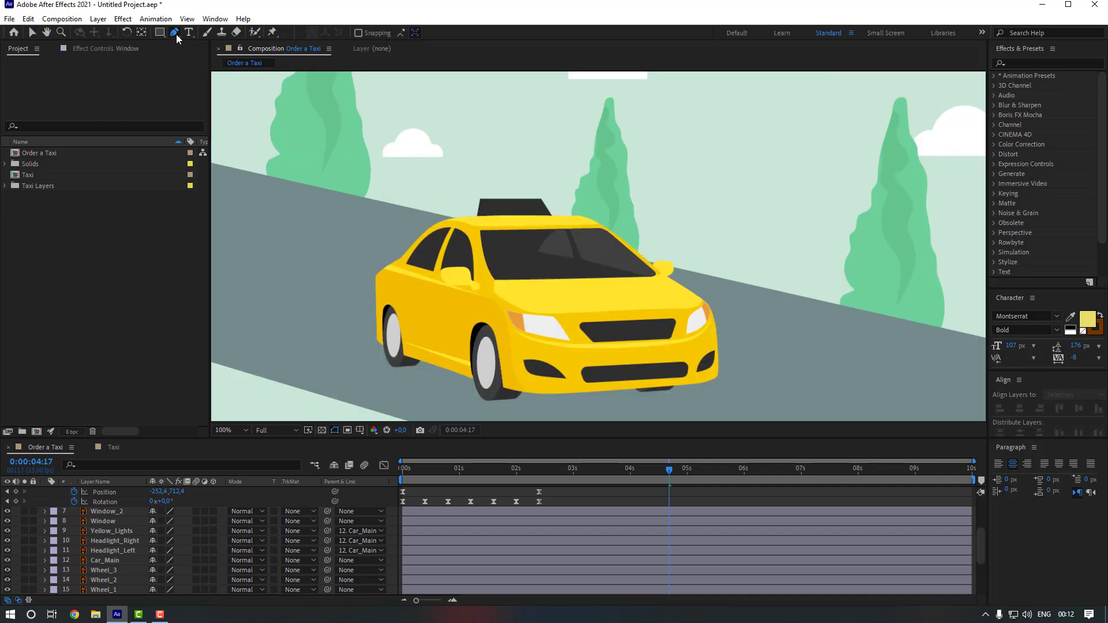
pyautogui.click(551, 132)
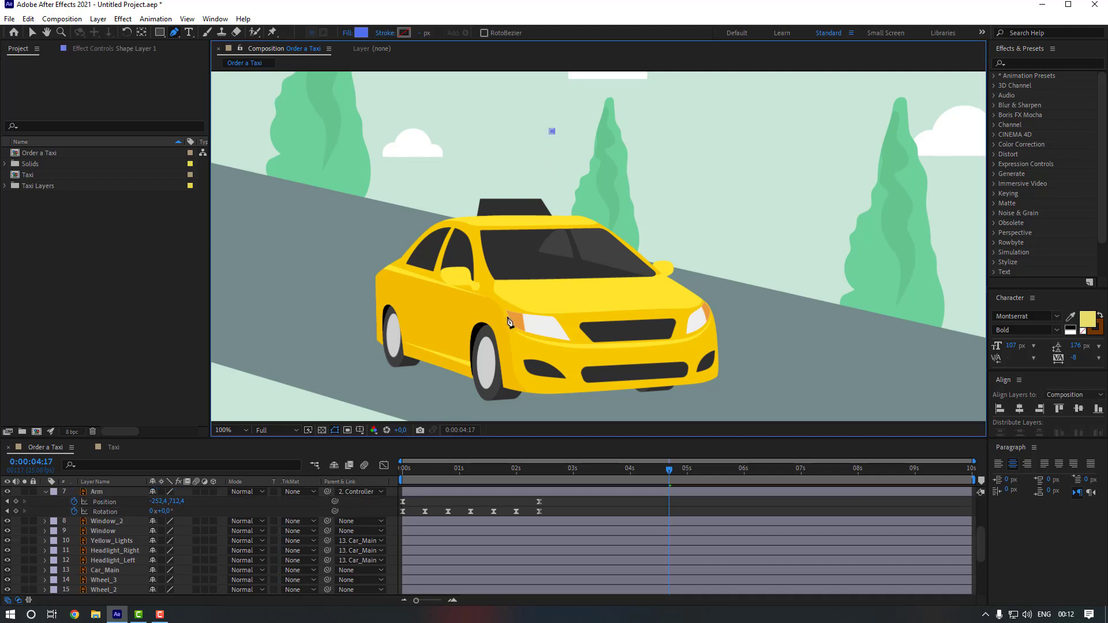
pyautogui.click(480, 397)
# - Remove the fill from the diagonal line and set its stroke width to 26 px
pyautogui.click(348, 33)
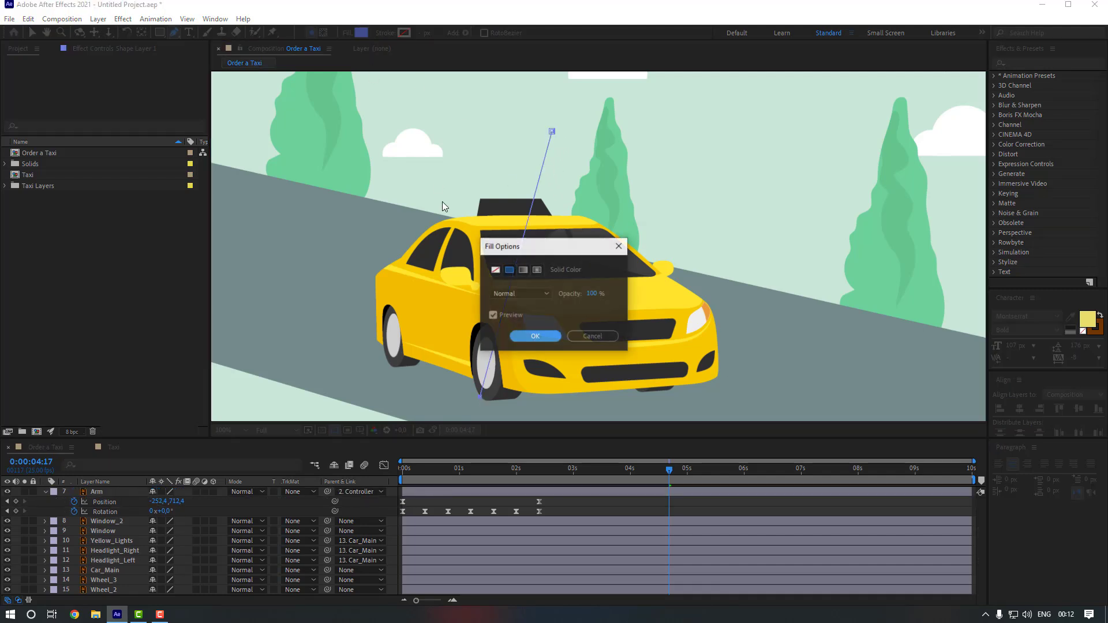
pyautogui.click(495, 269)
pyautogui.click(535, 336)
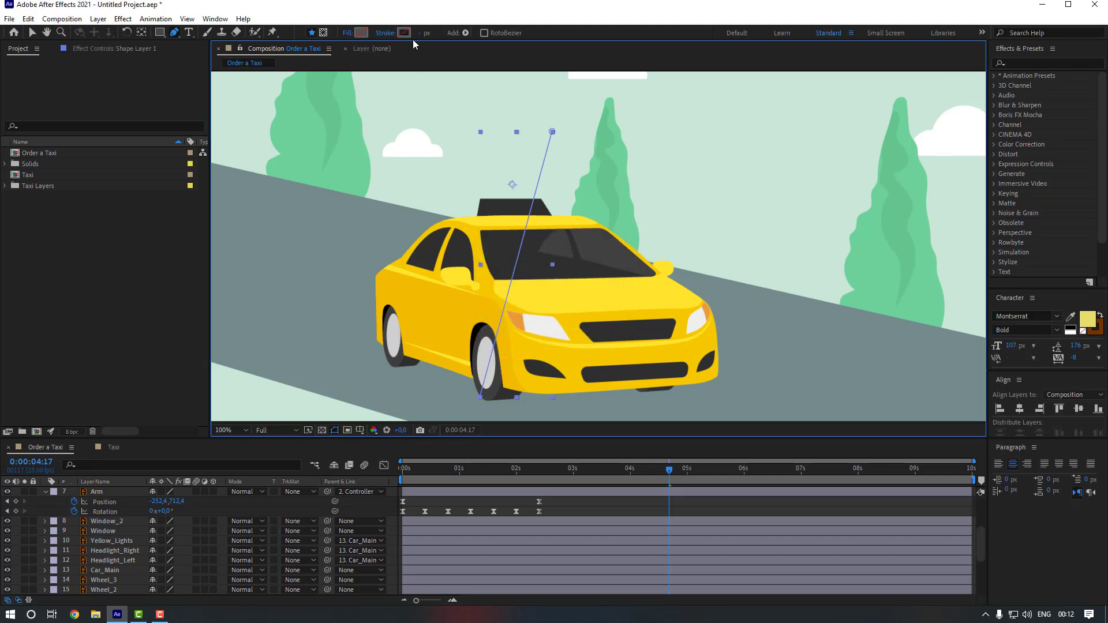
pyautogui.moveTo(419, 35); pyautogui.dragTo(438, 35)
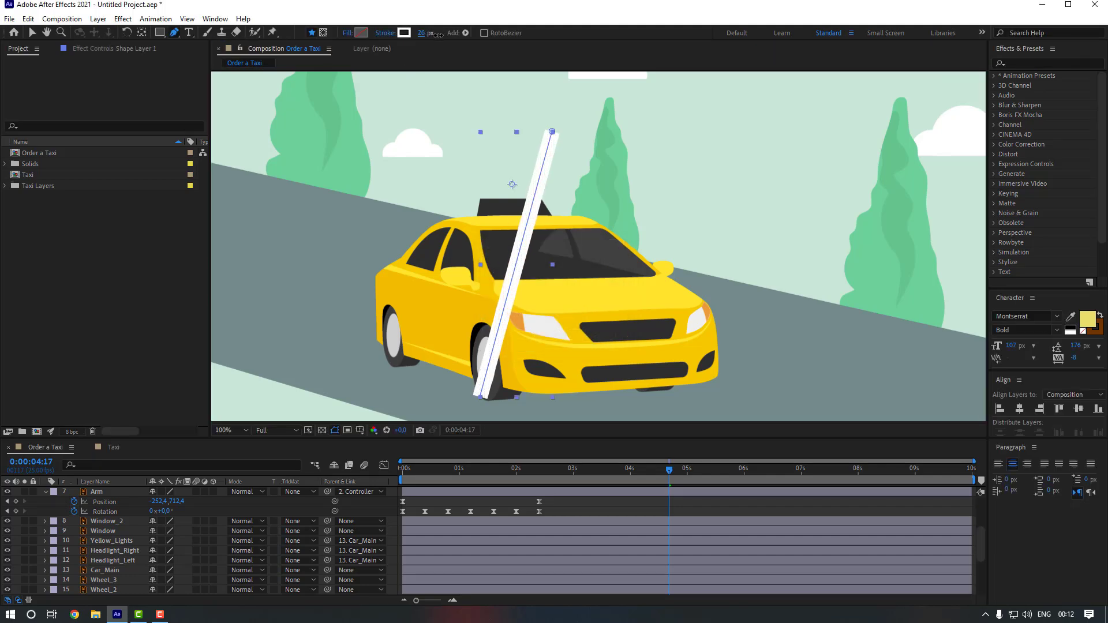
# - Change the diagonal line's stroke color to a medium grey, 777575, starting from a color sampled on the windshield
pyautogui.click(405, 33)
pyautogui.click(1008, 441)
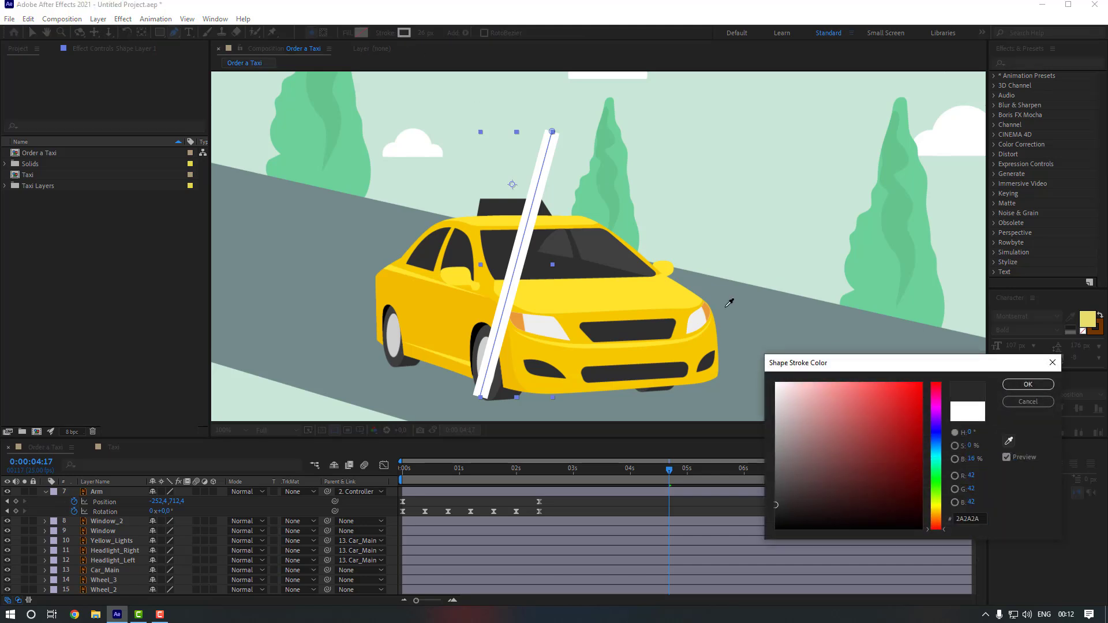
pyautogui.click(509, 242)
pyautogui.moveTo(779, 491)
pyautogui.mouseDown()
pyautogui.moveTo(774, 452)
pyautogui.moveTo(777, 460)
pyautogui.mouseUp()
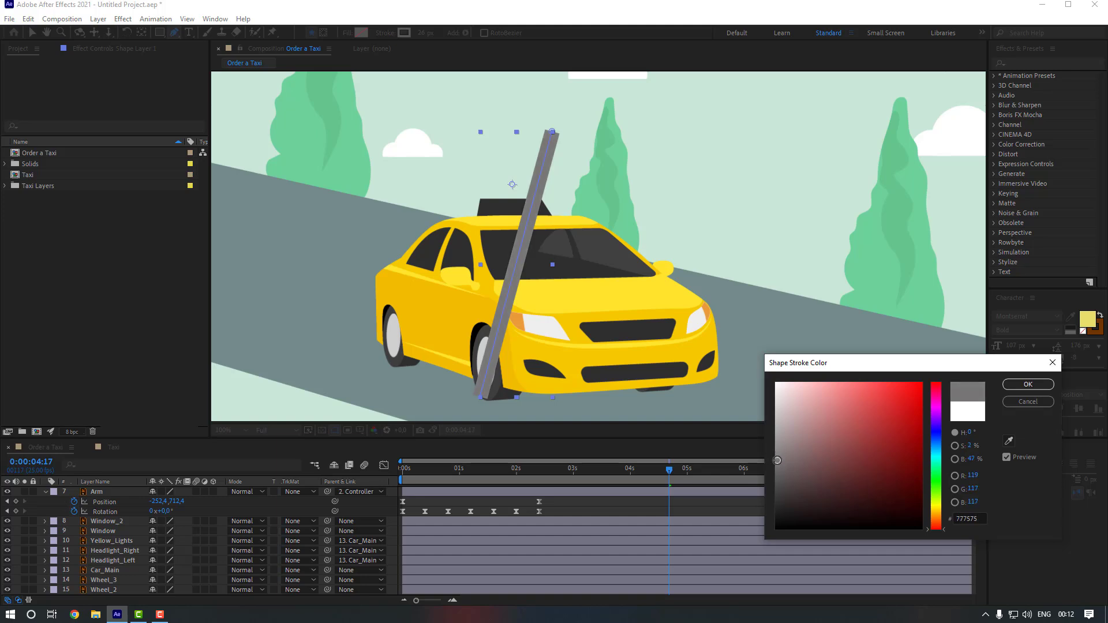
pyautogui.click(1028, 385)
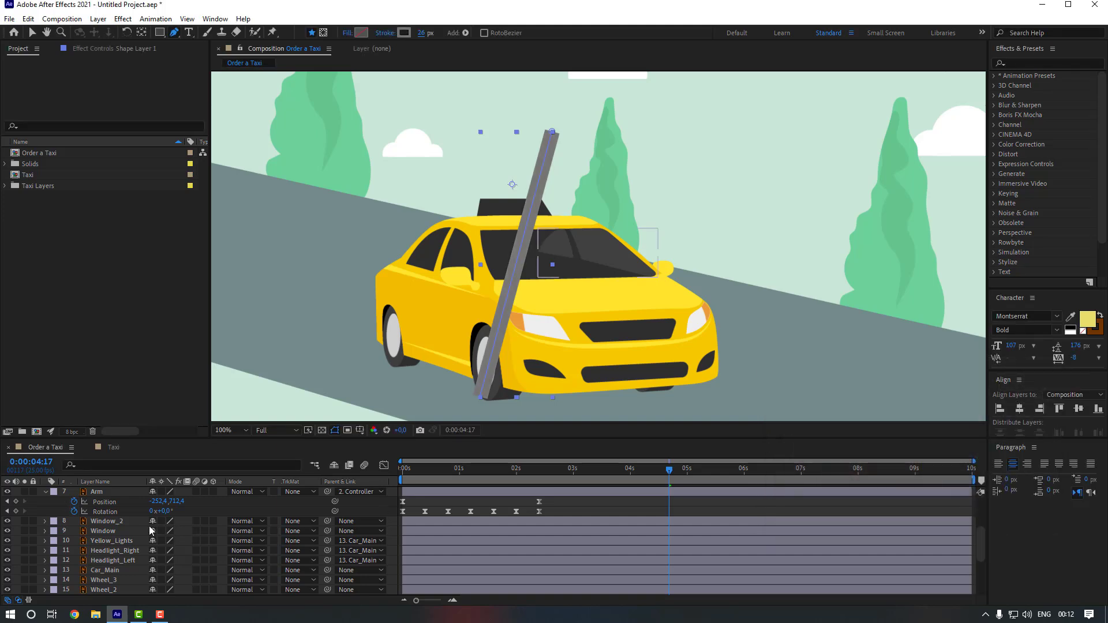
# - Move the line's shape layer directly above the Window layer, and place a duplicate of Window directly above the shape layer
pyautogui.scroll(5, 119, 528)
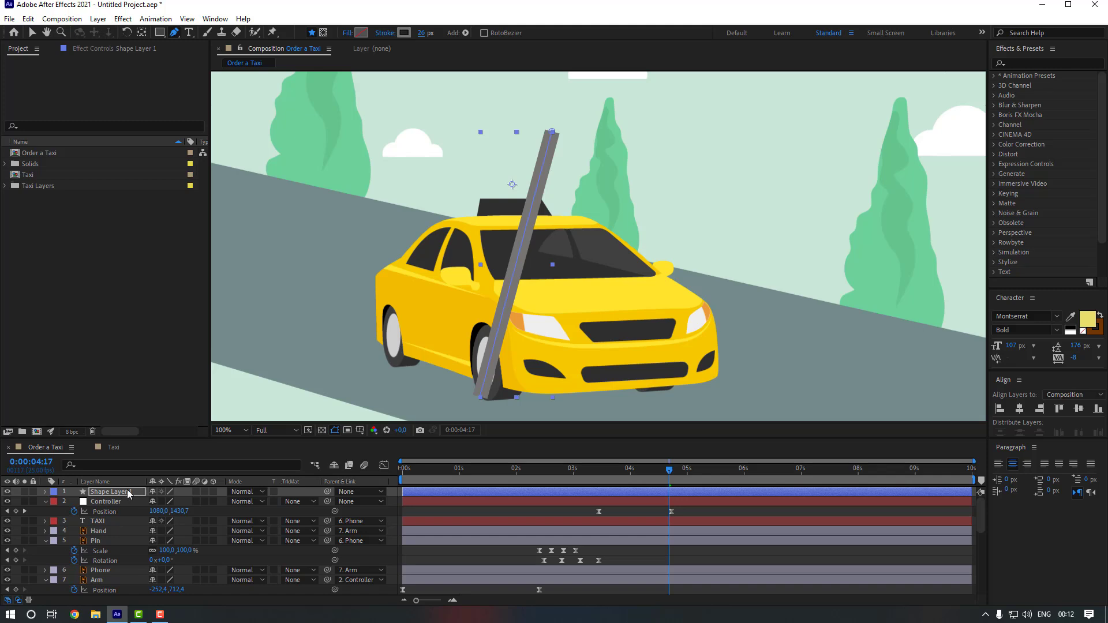
pyautogui.moveTo(127, 489); pyautogui.dragTo(119, 539)
pyautogui.click(116, 538)
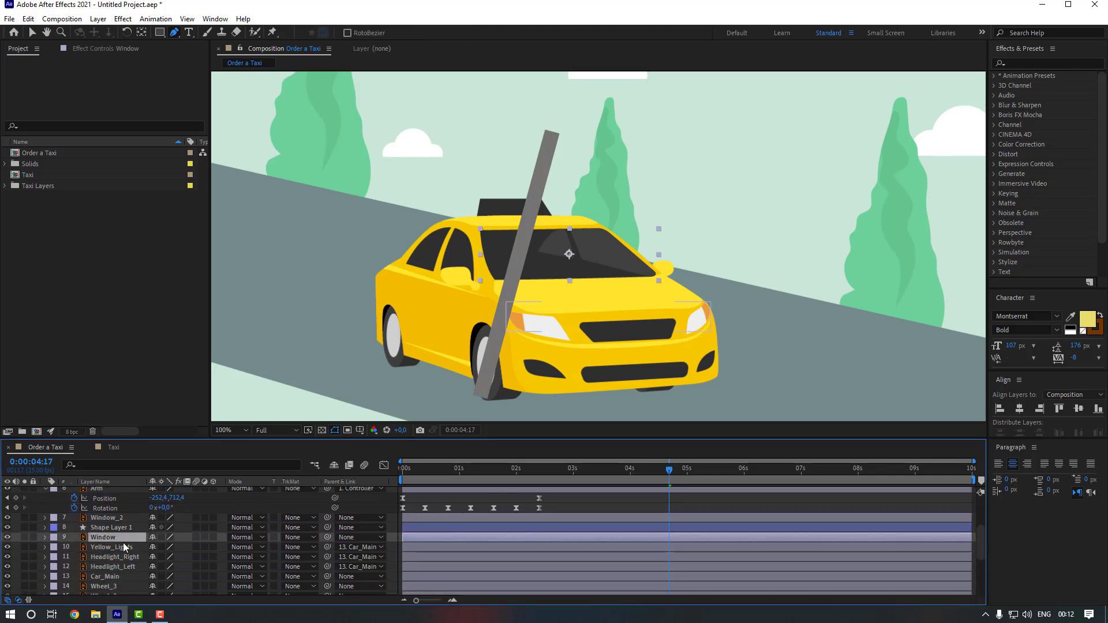
pyautogui.hotkey('ctrl', 'd')
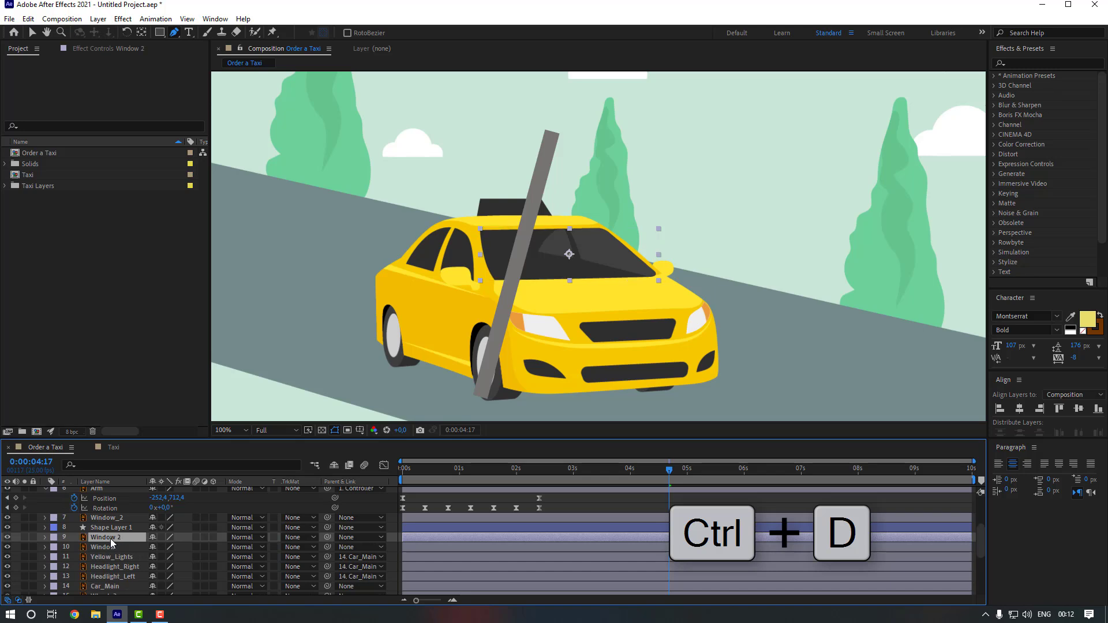
pyautogui.moveTo(110, 538); pyautogui.dragTo(113, 525)
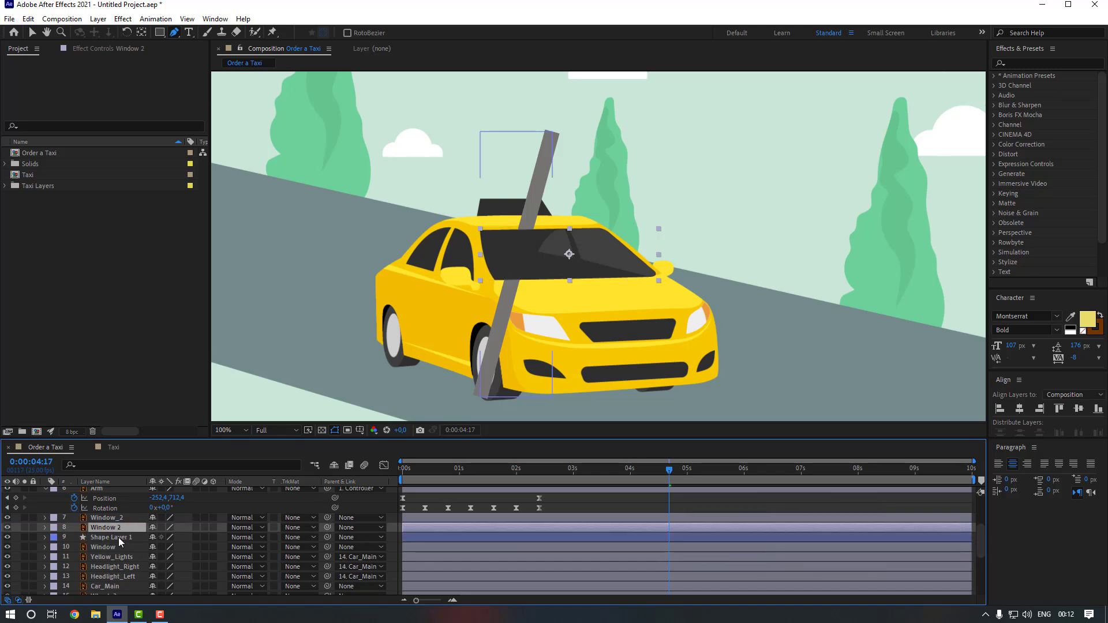
# - Rename the shape layer Reflection and set its track matte to Alpha Matte using Window 2
pyautogui.click(119, 538)
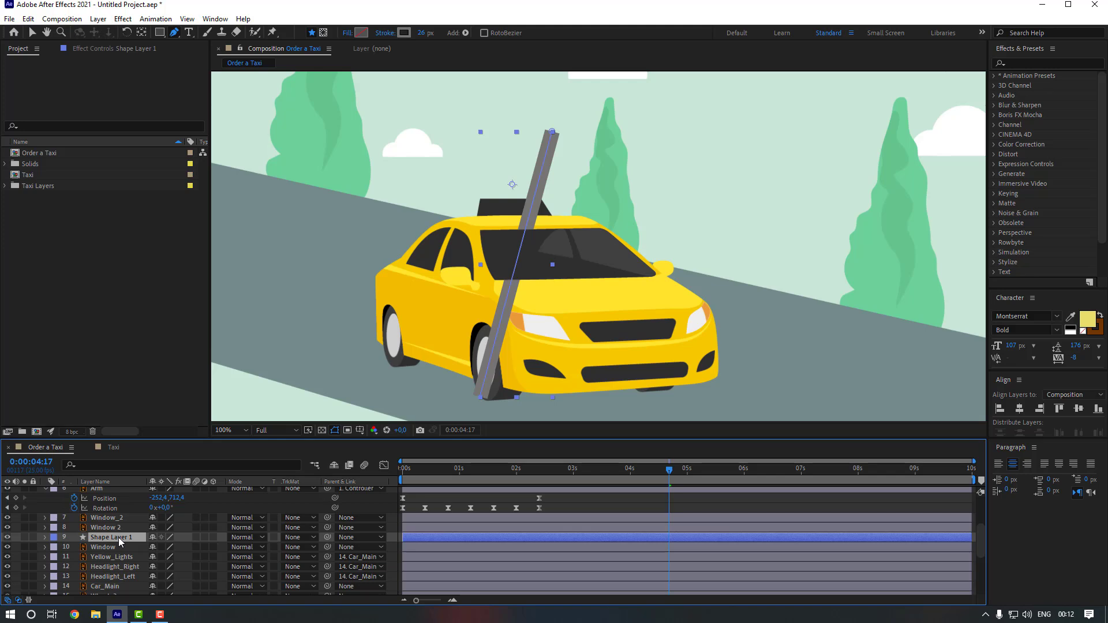
pyautogui.write('Reflection')
pyautogui.click(300, 537)
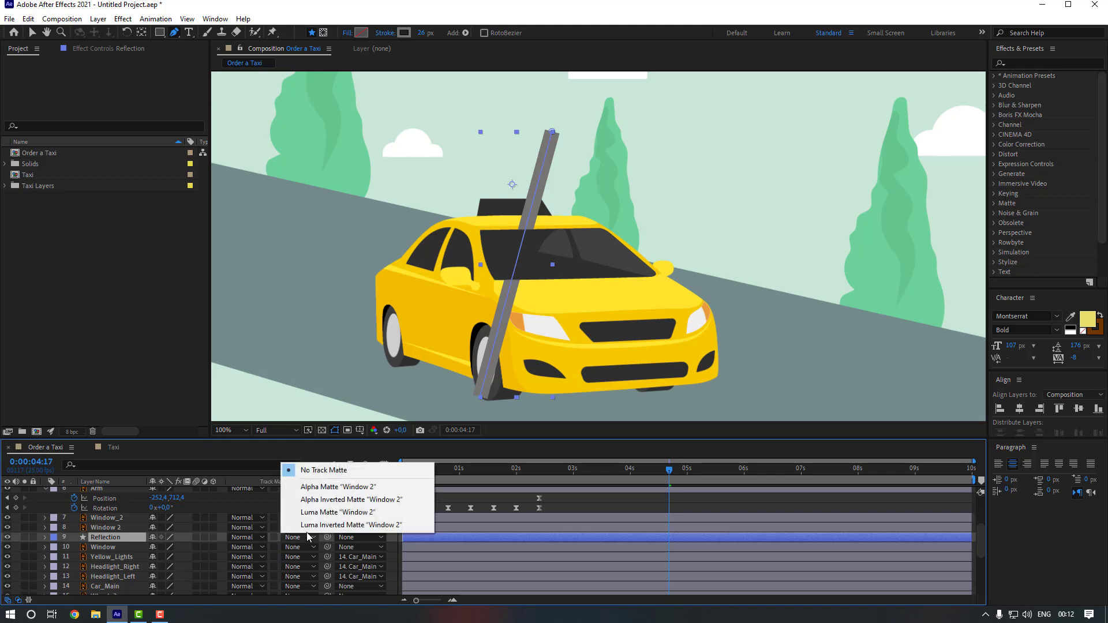
pyautogui.click(338, 487)
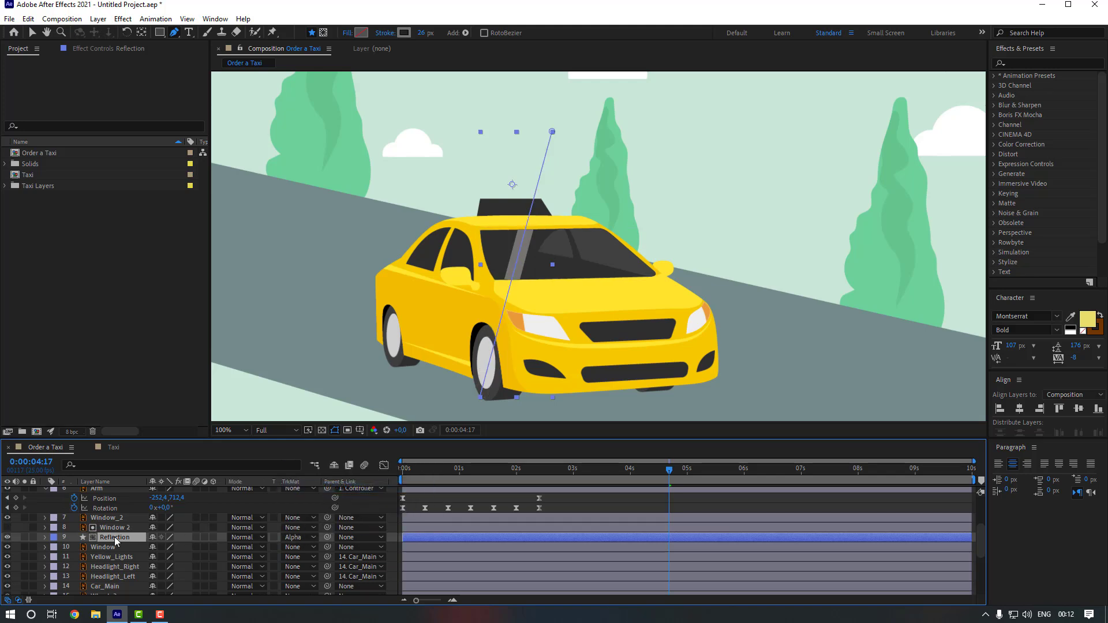
# - Duplicate Shape 1 inside the Reflection layer and offset the copy's shape position to 54, 17
pyautogui.click(45, 537)
pyautogui.scroll(-1, 94, 531)
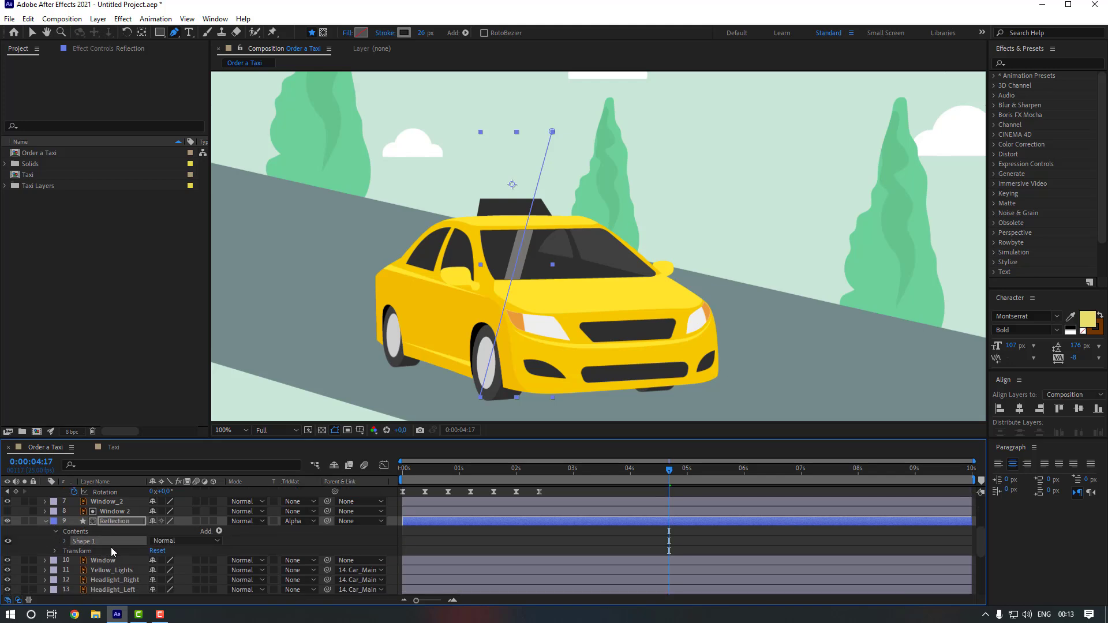
pyautogui.hotkey('ctrl', 'd')
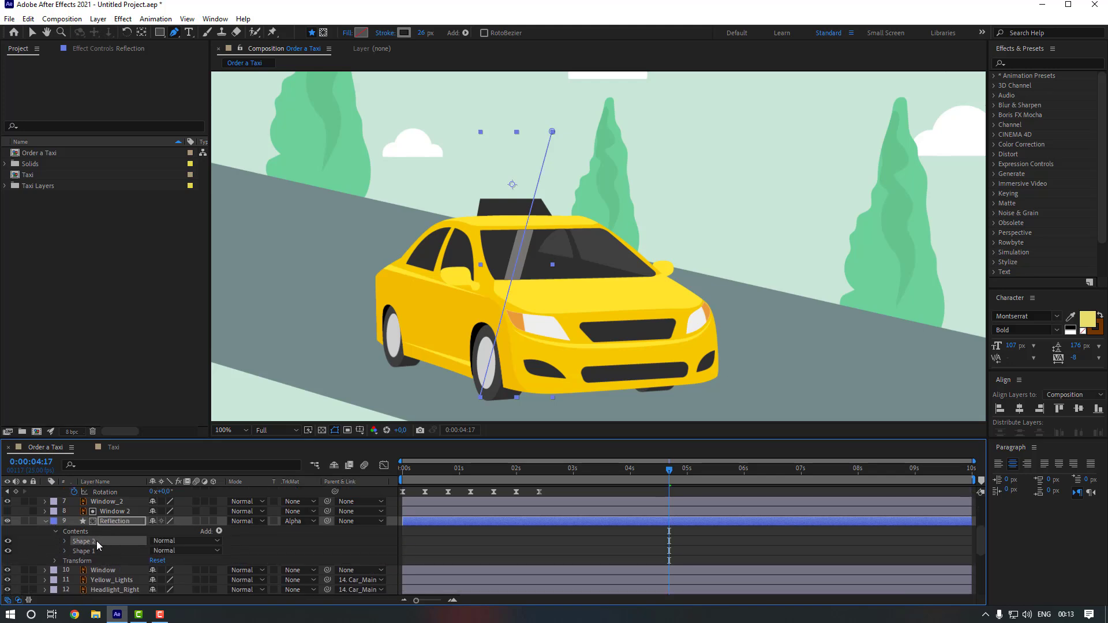
pyautogui.click(64, 543)
pyautogui.scroll(-3, 85, 544)
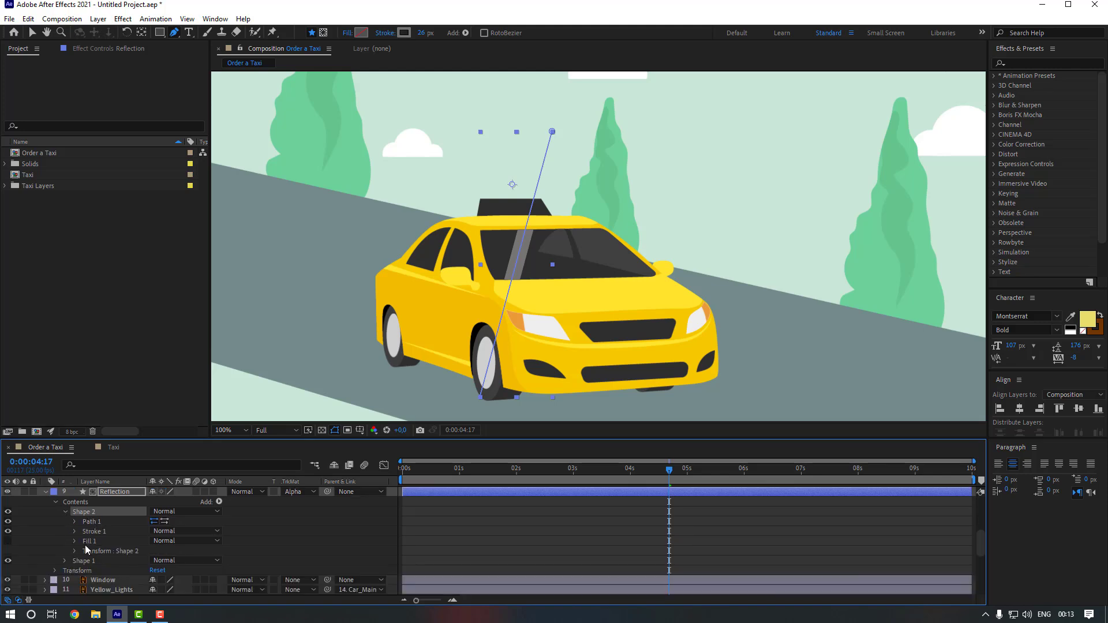
pyautogui.click(75, 551)
pyautogui.scroll(-3, 95, 550)
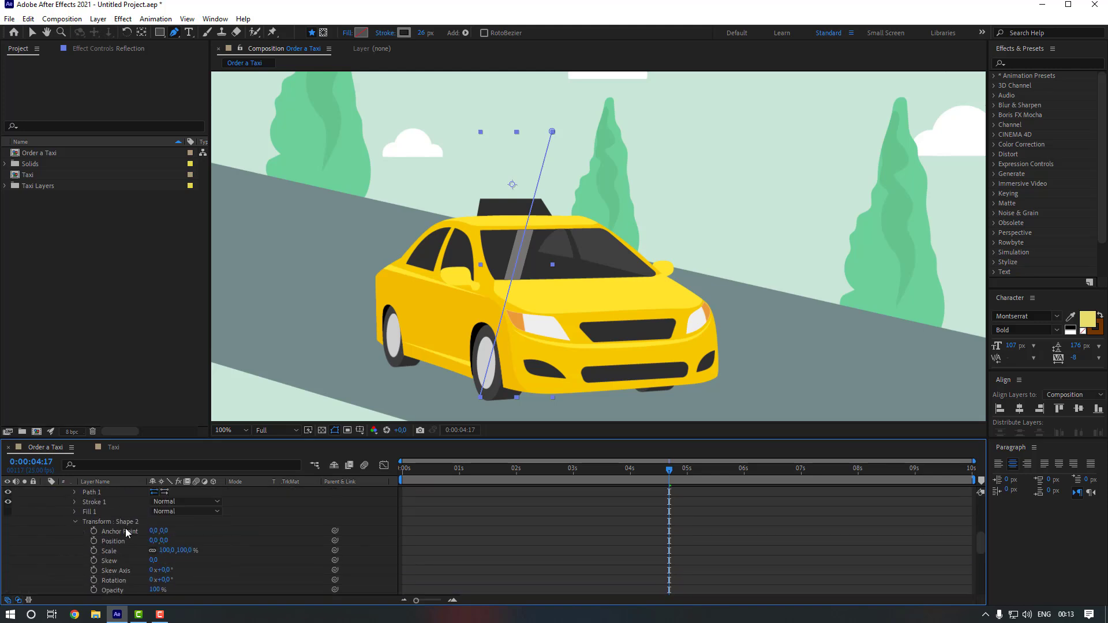
pyautogui.moveTo(163, 541)
pyautogui.mouseDown()
pyautogui.moveTo(255, 529)
pyautogui.moveTo(181, 541)
pyautogui.mouseUp()
pyautogui.moveTo(170, 541); pyautogui.dragTo(97, 541)
pyautogui.moveTo(155, 541)
pyautogui.mouseDown()
pyautogui.moveTo(171, 543)
pyautogui.moveTo(138, 546)
pyautogui.mouseUp()
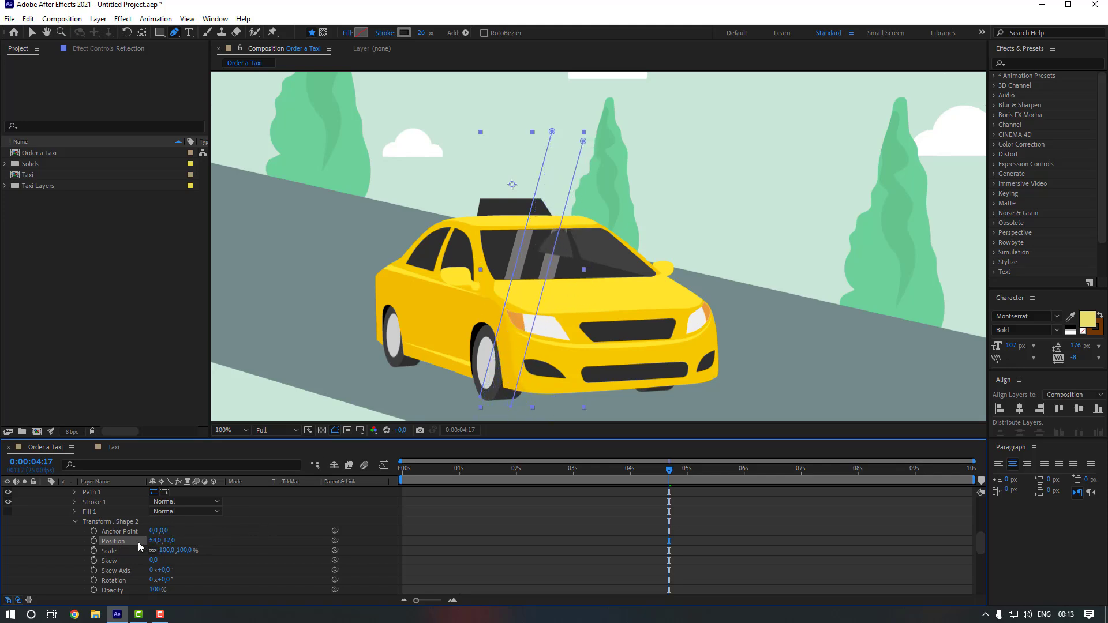
# - Reduce the stroke width of Shape 2 in the Reflection layer to 14 px
pyautogui.click(76, 521)
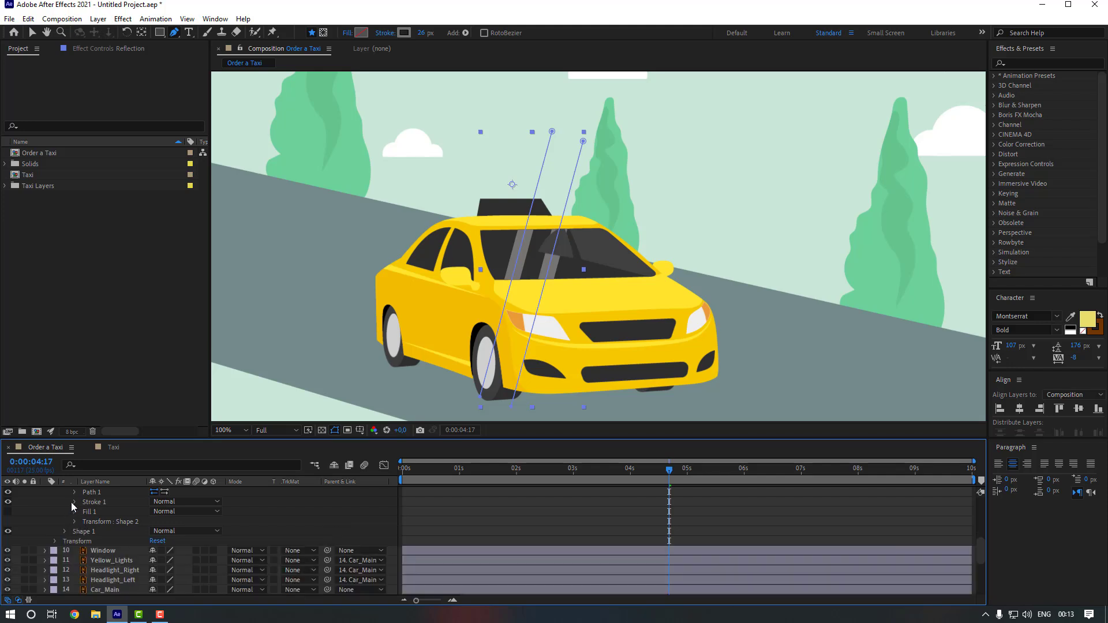
pyautogui.click(72, 502)
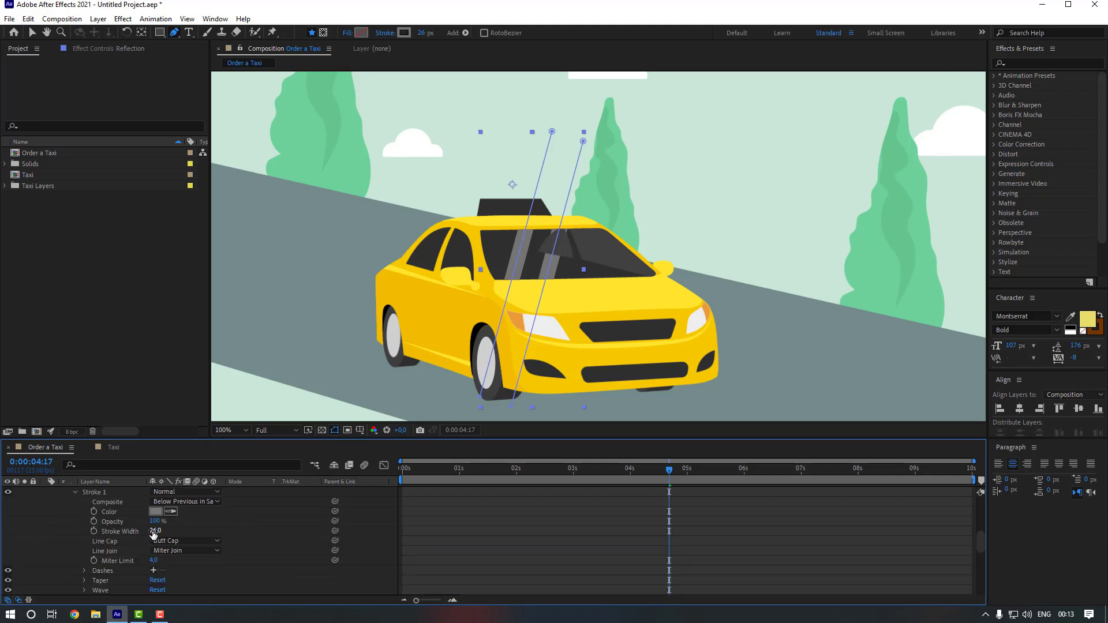
pyautogui.moveTo(155, 533); pyautogui.dragTo(141, 531)
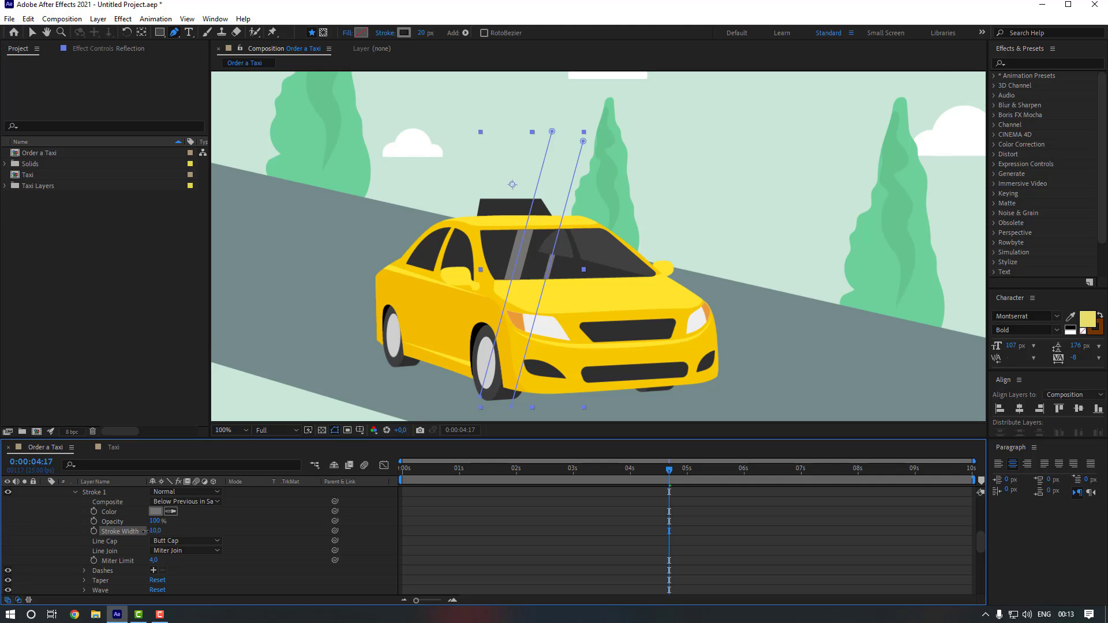
pyautogui.scroll(1, 108, 528)
pyautogui.click(74, 521)
pyautogui.scroll(1, 68, 518)
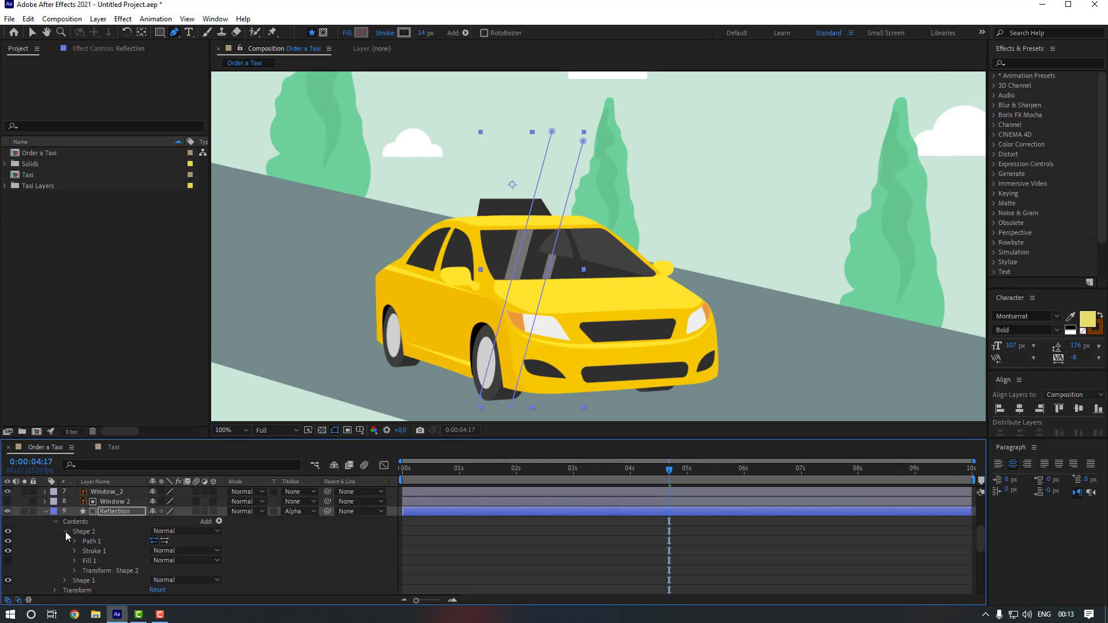
pyautogui.click(65, 532)
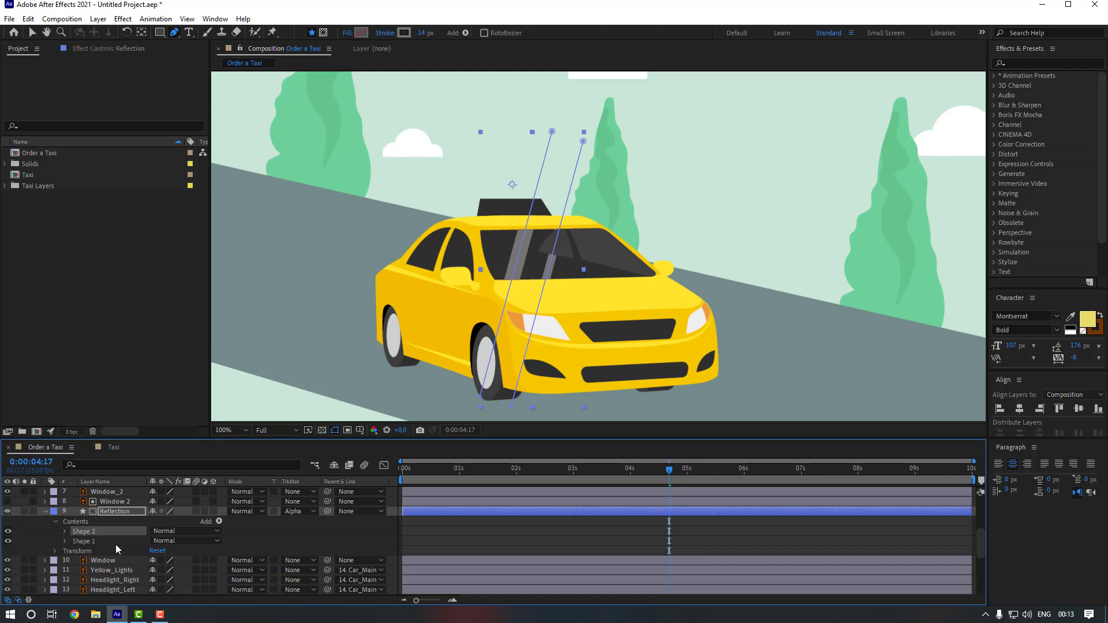
# - Duplicate Shape 2 inside the Reflection layer and offset the new copy's shape position to 76, 52
pyautogui.hotkey('ctrl', 'd')
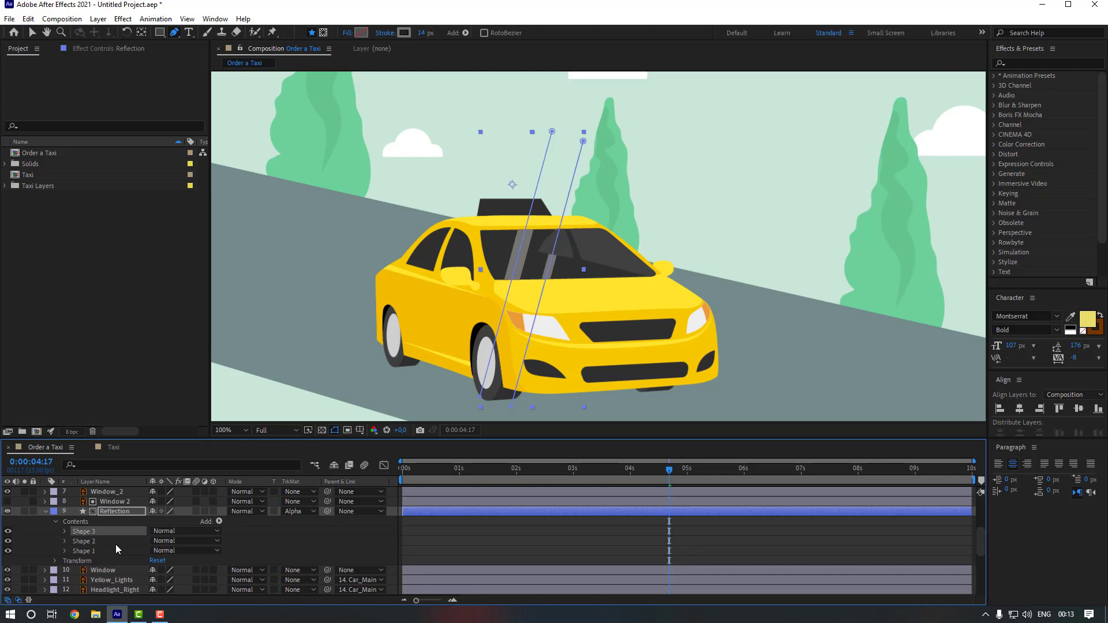
pyautogui.click(64, 531)
pyautogui.scroll(-1, 86, 546)
pyautogui.click(75, 542)
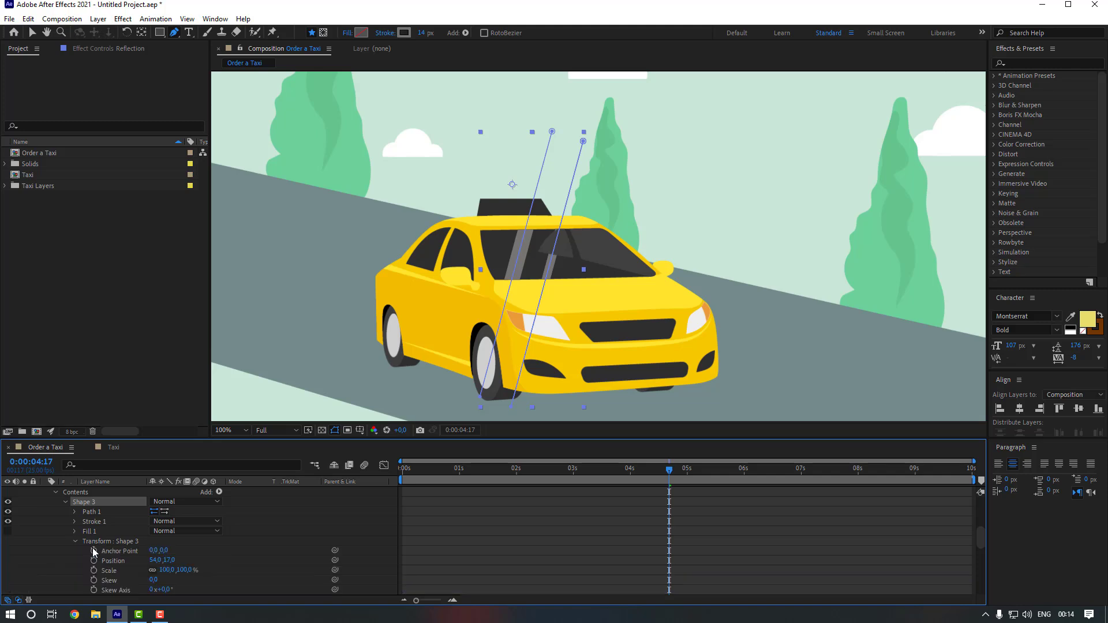
pyautogui.scroll(-1, 92, 548)
pyautogui.moveTo(168, 544)
pyautogui.mouseDown()
pyautogui.moveTo(188, 539)
pyautogui.moveTo(146, 542)
pyautogui.mouseUp()
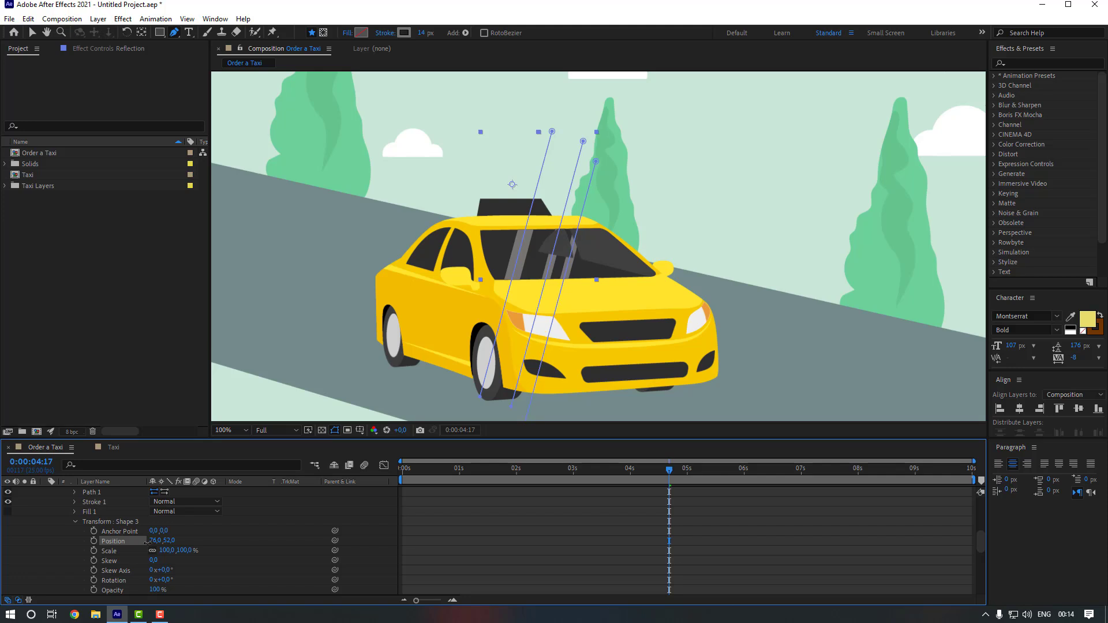
pyautogui.click(71, 525)
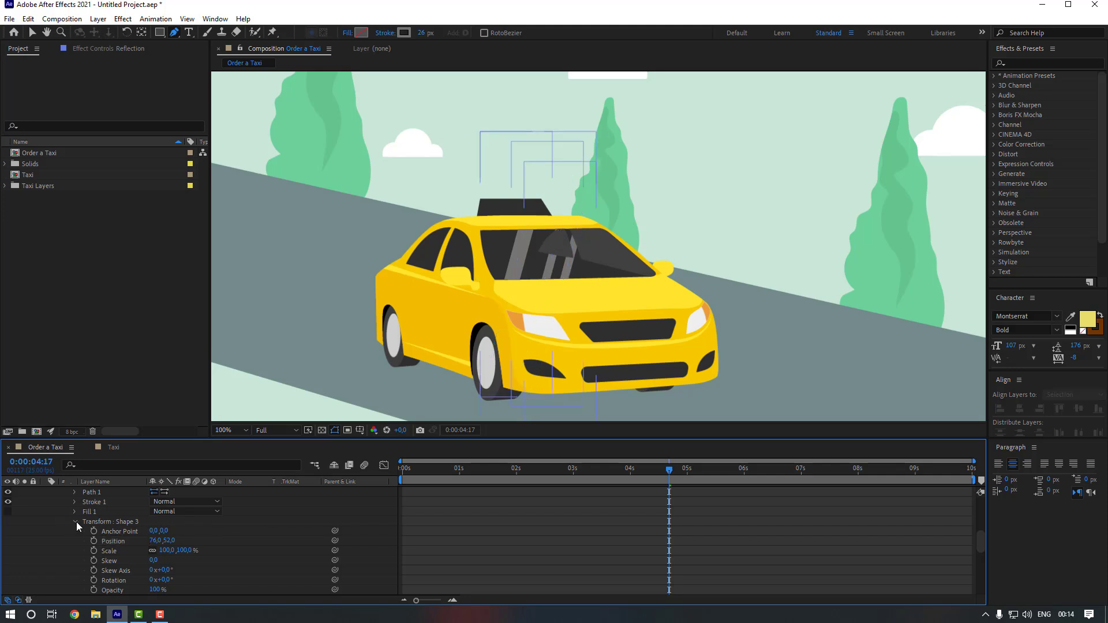
pyautogui.click(76, 522)
pyautogui.scroll(3, 59, 531)
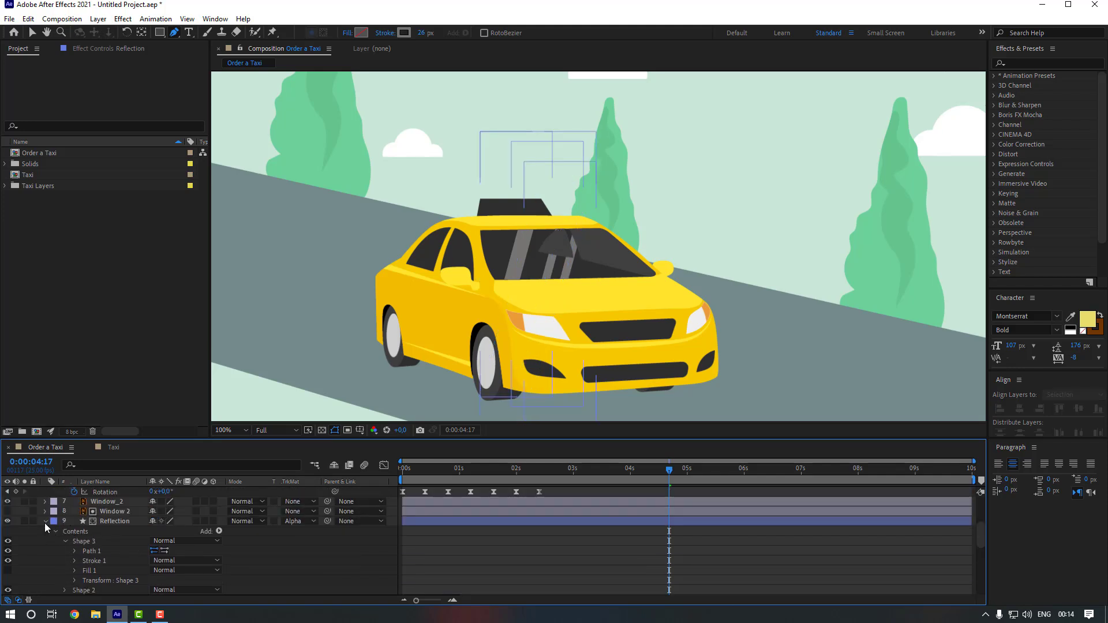
pyautogui.click(44, 523)
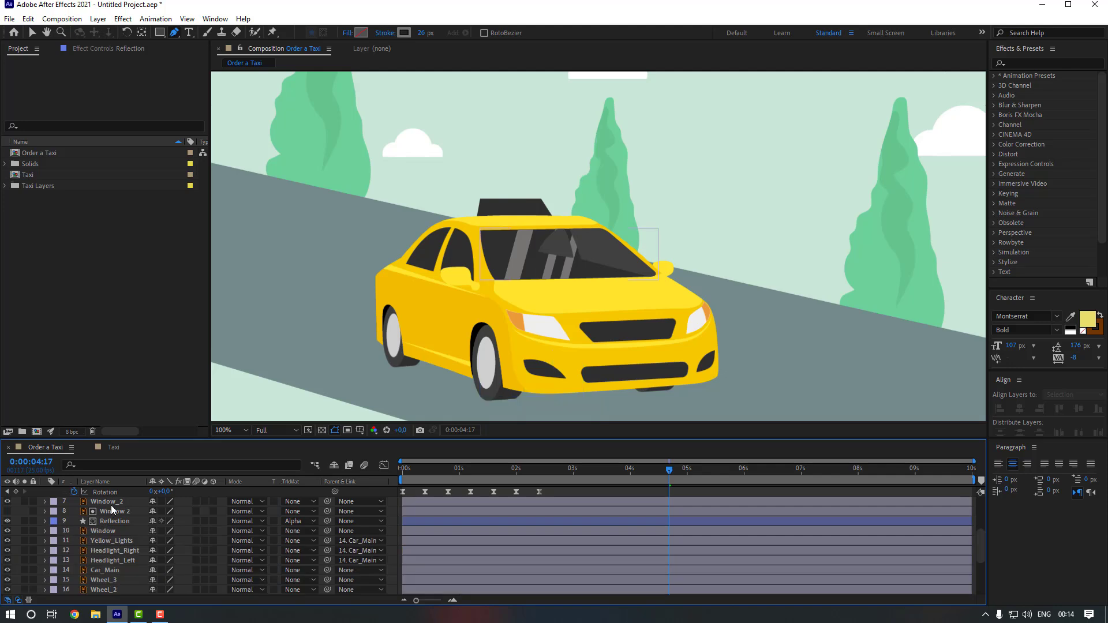
# - Delete the Window_2 layer that holds the original windshield highlight
pyautogui.click(111, 504)
pyautogui.press('Delete')
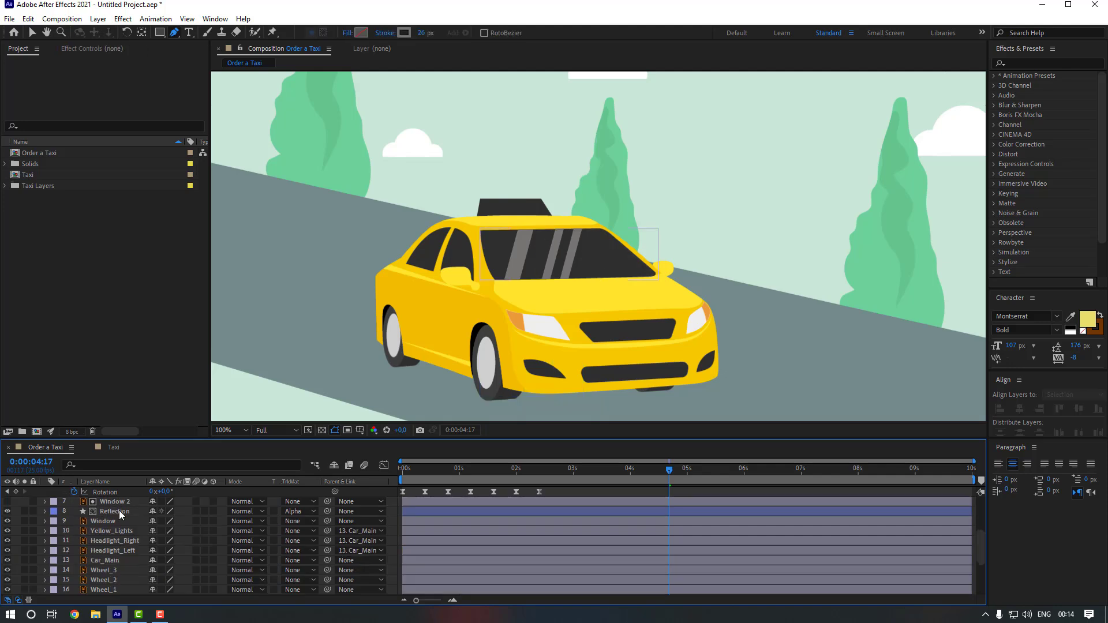
pyautogui.press('v')
# - Keyframe the Reflection layer's Position at 1227, 540 on frame 0 and at 782, 540 on frame 10
pyautogui.click(119, 511)
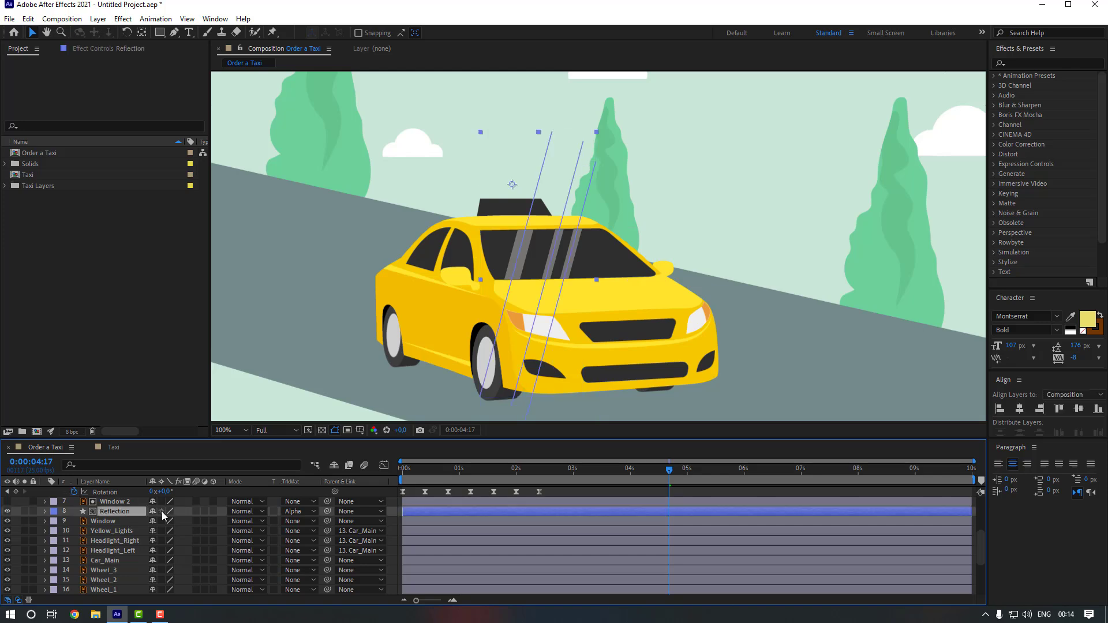
pyautogui.click(434, 468)
pyautogui.moveTo(414, 475); pyautogui.dragTo(394, 476)
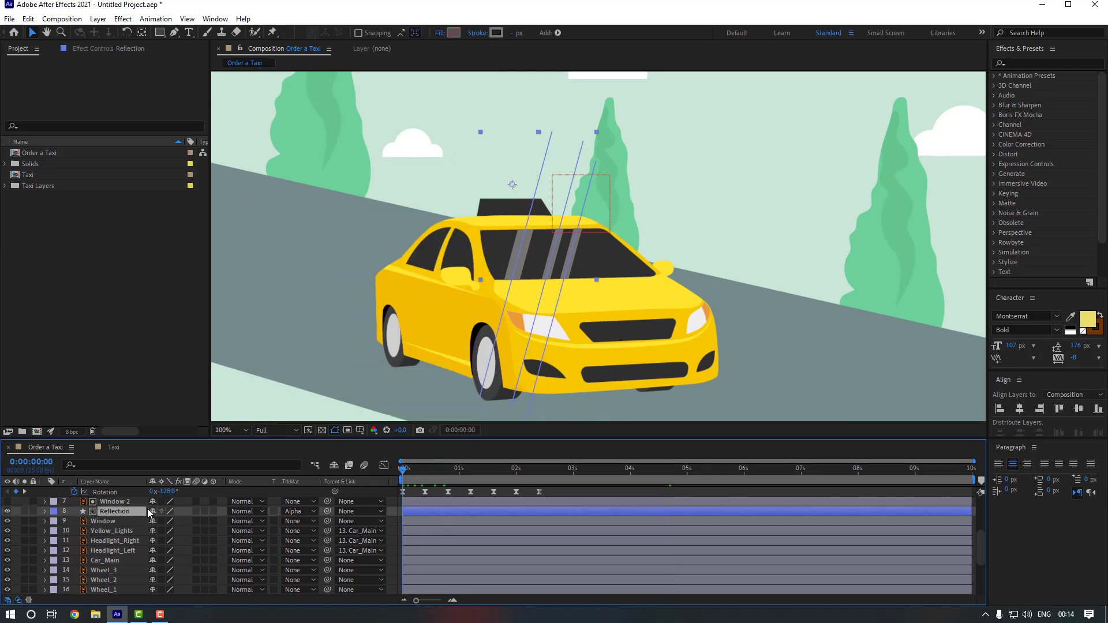
pyautogui.press('p')
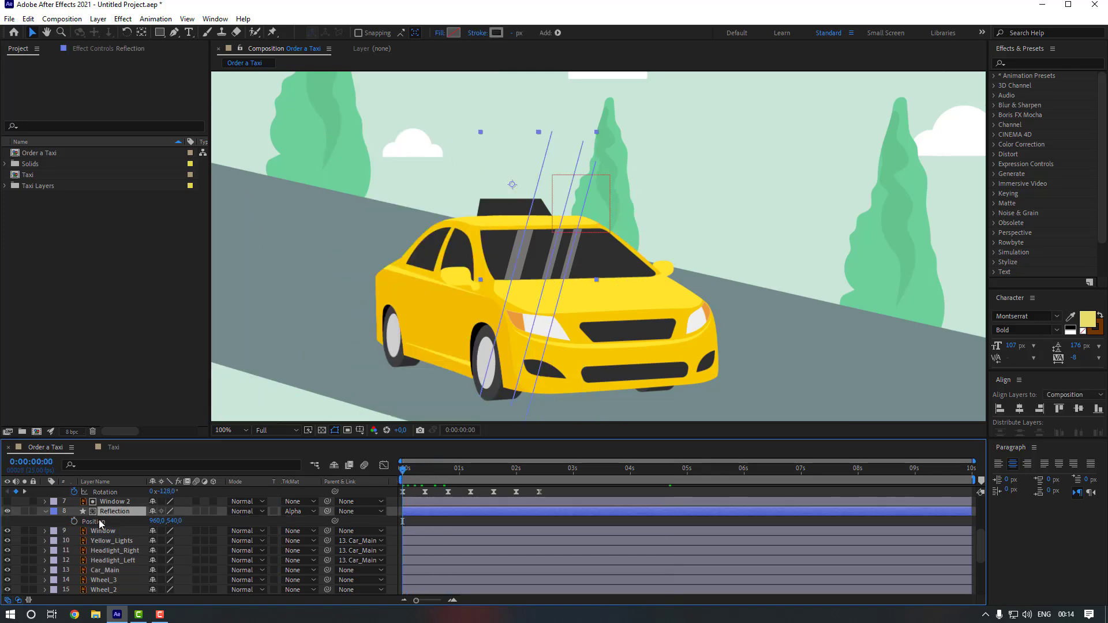
pyautogui.click(74, 521)
pyautogui.moveTo(164, 520); pyautogui.dragTo(299, 510)
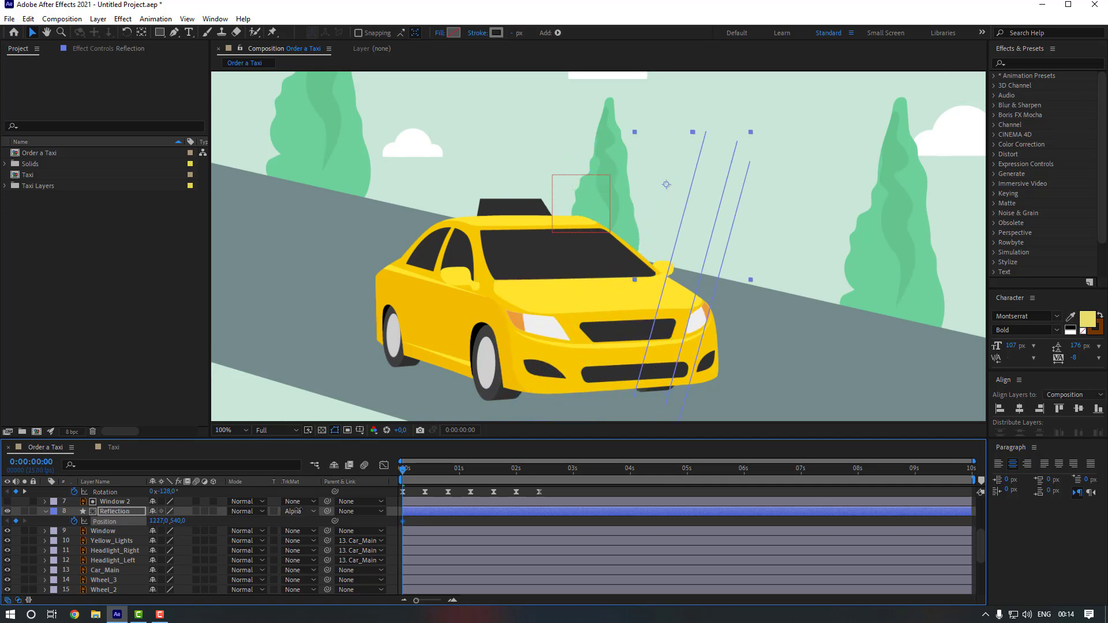
pyautogui.press('k')
pyautogui.moveTo(157, 522); pyautogui.dragTo(17, 521)
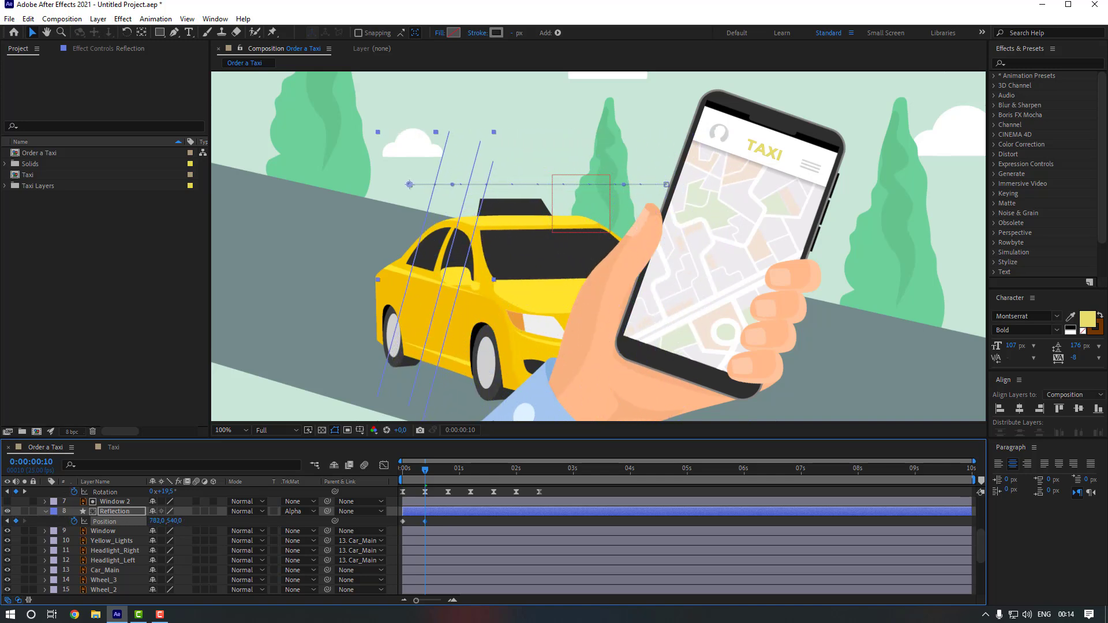
# - Apply Easy Ease to both Reflection Position keyframes and move the second keyframe to about 0.7 s
pyautogui.moveTo(432, 523); pyautogui.dragTo(390, 523)
pyautogui.rightClick(425, 522)
pyautogui.moveTo(508, 514)
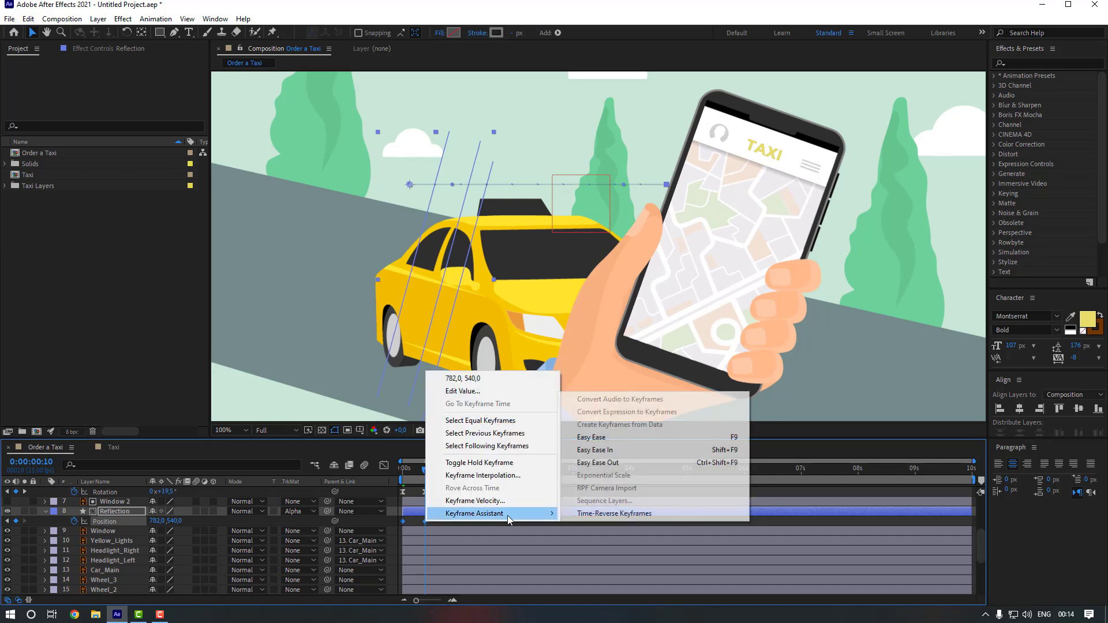
pyautogui.click(592, 437)
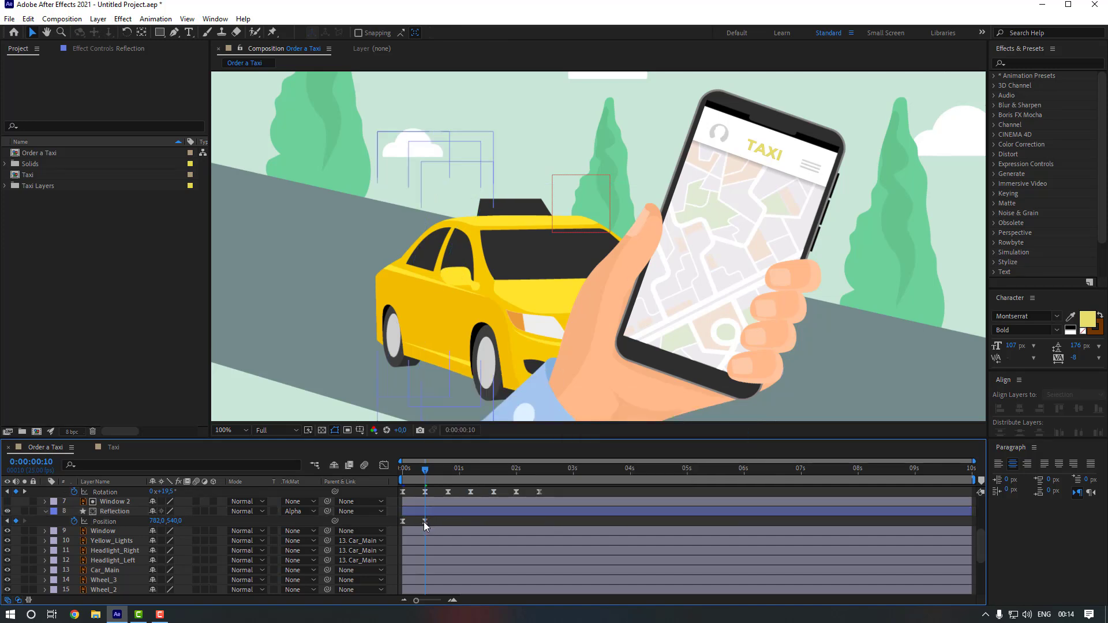
pyautogui.moveTo(424, 522); pyautogui.dragTo(441, 522)
pyautogui.click(456, 523)
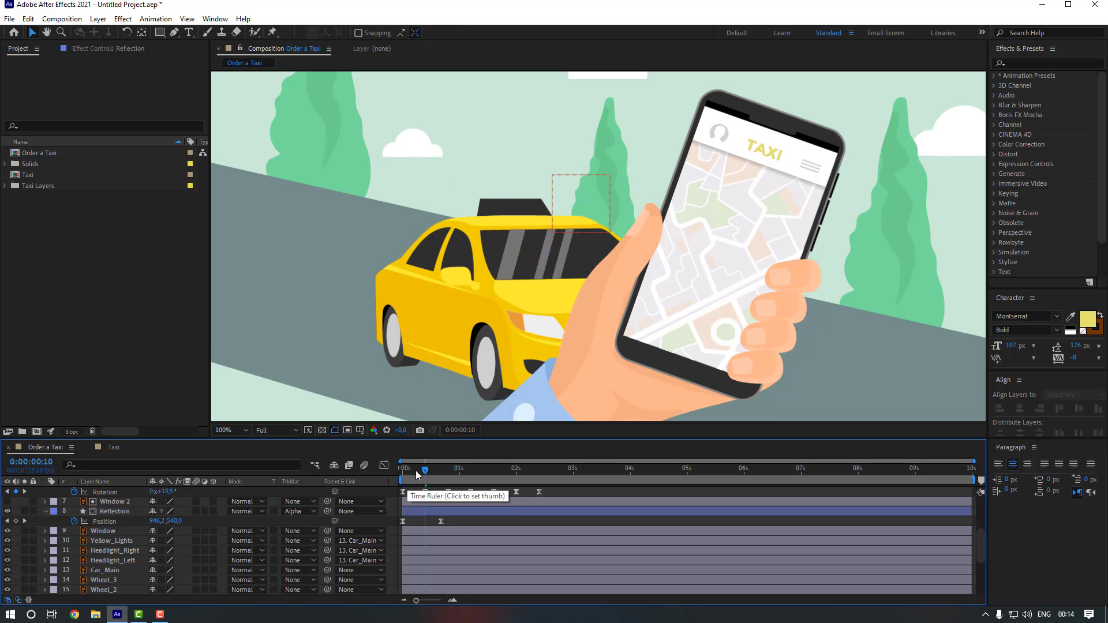
# - Split the Window 2, Reflection and Window layers at 0:00:00:17 and remove the portions after that frame
pyautogui.moveTo(415, 470); pyautogui.dragTo(441, 474)
pyautogui.press('space')
pyautogui.press('space')
pyautogui.click(441, 468)
pyautogui.click(431, 512)
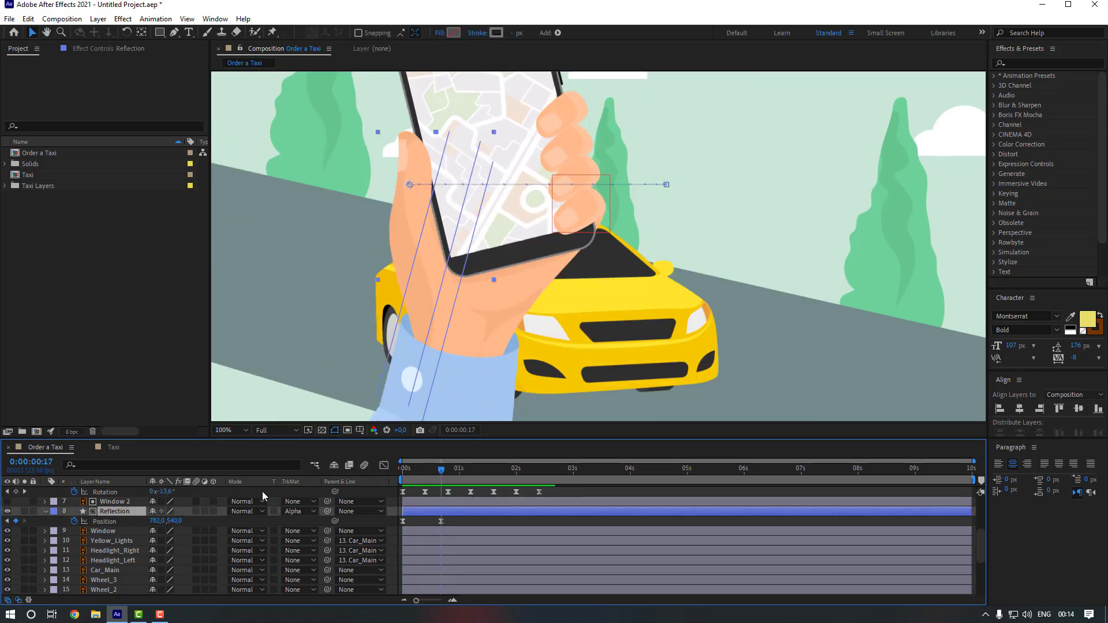
pyautogui.click(109, 531)
pyautogui.keyDown('ctrl'); pyautogui.click(121, 512); pyautogui.keyUp('ctrl')
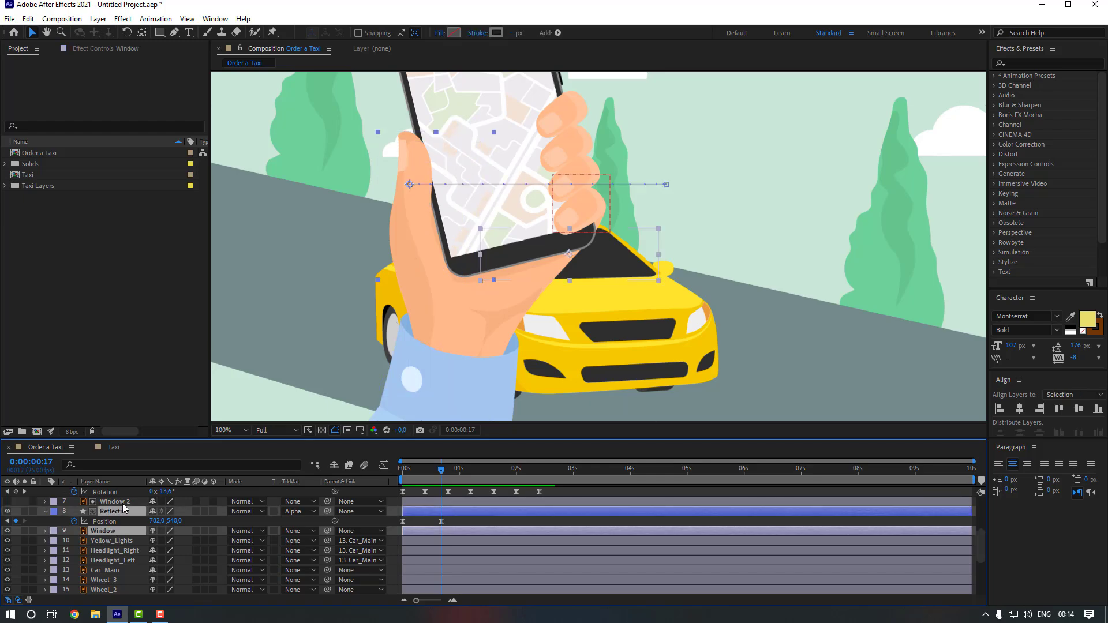
pyautogui.keyDown('ctrl'); pyautogui.click(121, 502); pyautogui.keyUp('ctrl')
pyautogui.click(28, 19)
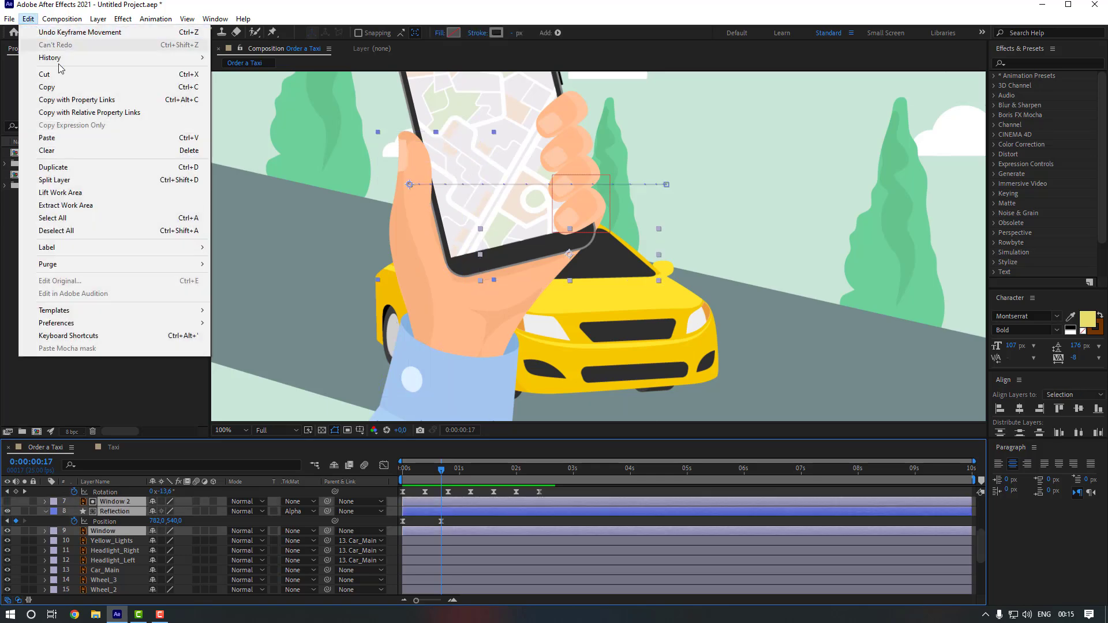
pyautogui.click(96, 180)
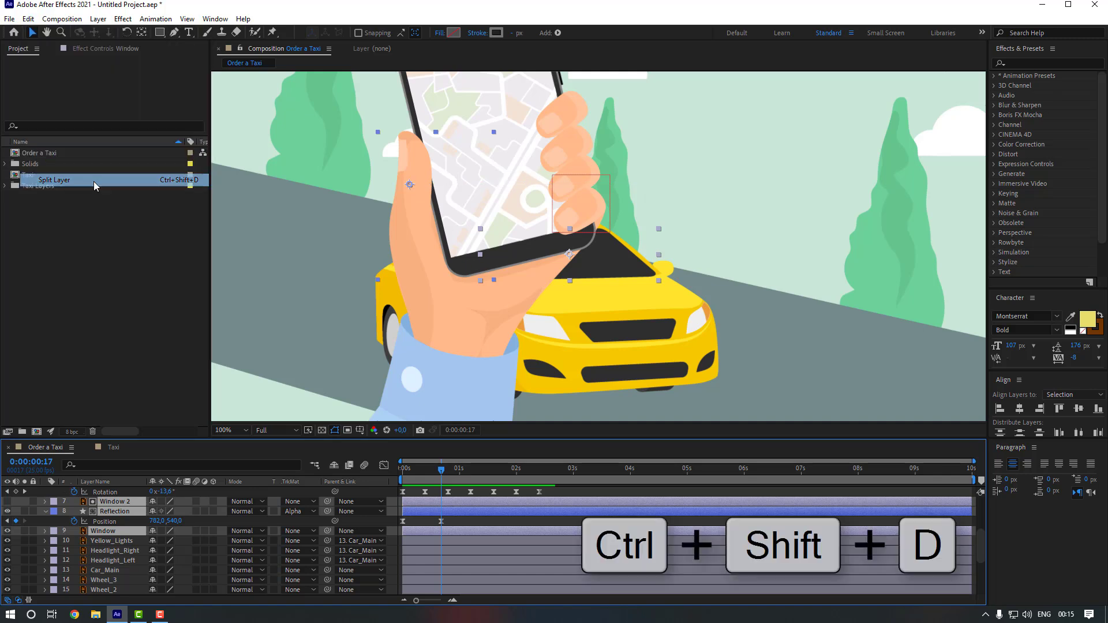
pyautogui.click(493, 523)
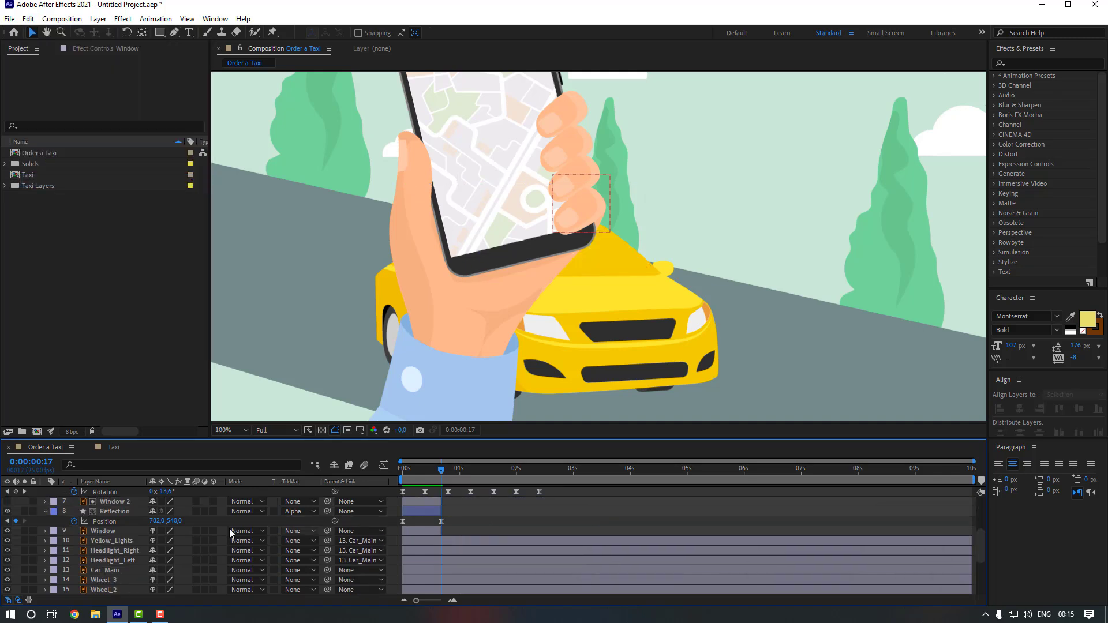
# - Pre-compose the trimmed Window 2, Reflection and Window layers into a composition named Window
pyautogui.click(106, 529)
pyautogui.keyDown('shift'); pyautogui.click(116, 503); pyautogui.keyUp('shift')
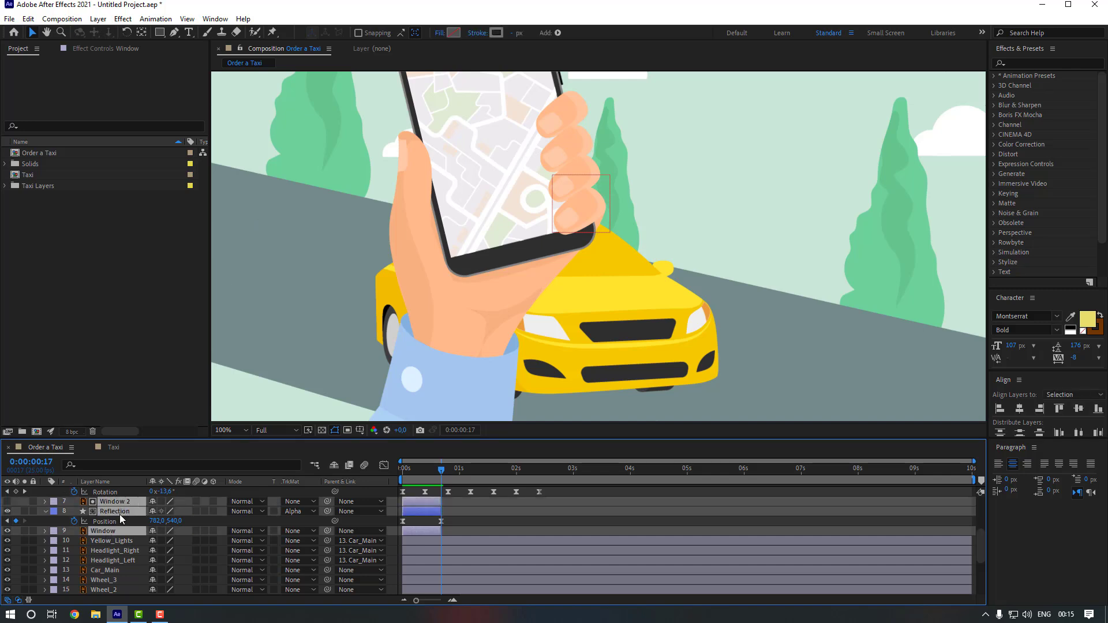
pyautogui.rightClick(119, 515)
pyautogui.click(188, 455)
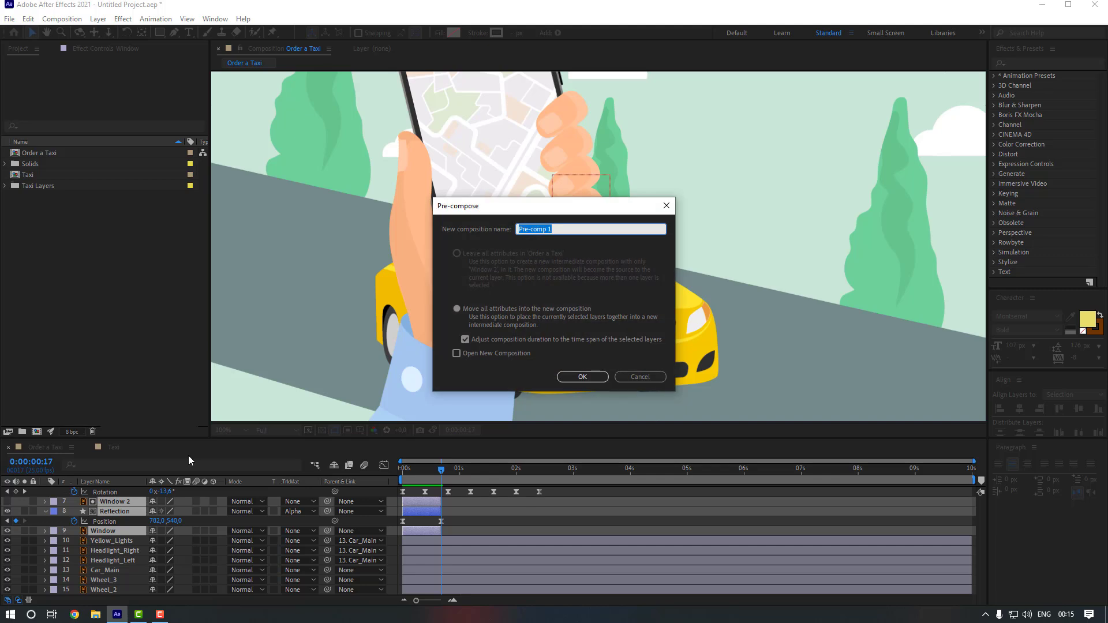
pyautogui.write('Window')
pyautogui.press('Return')
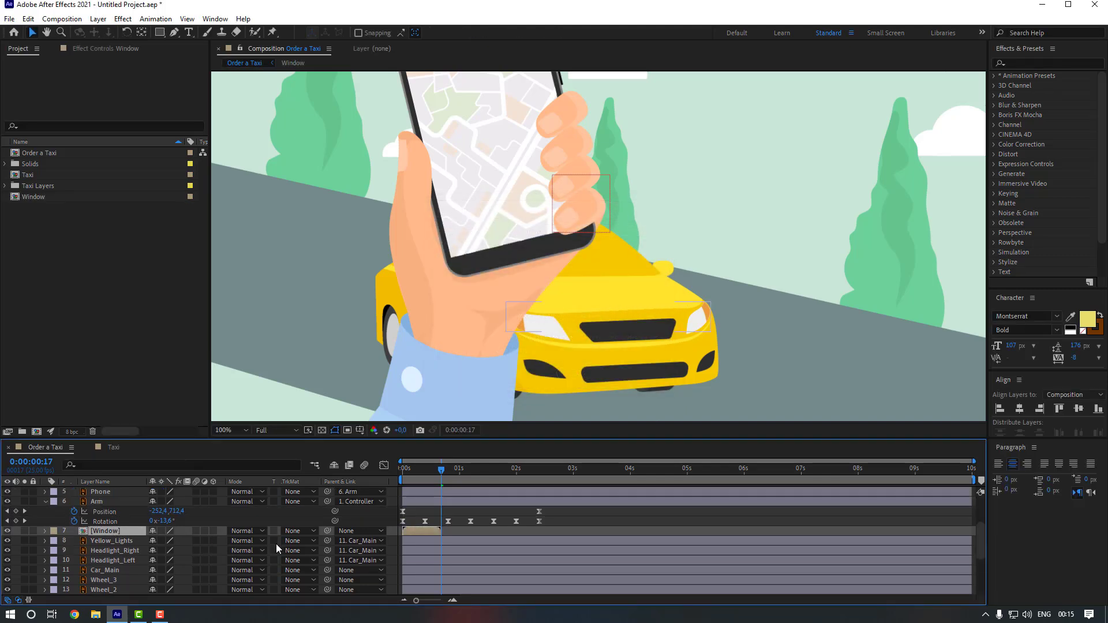
# - Duplicate the Window precomp repeatedly and line the copies up end to end to fill the 10-second timeline
pyautogui.hotkey('ctrl', 'd')
pyautogui.moveTo(426, 529); pyautogui.dragTo(537, 530)
pyautogui.hotkey('ctrl', 'd')
pyautogui.hotkey('ctrl', 'd')
pyautogui.keyDown('shift'); pyautogui.click(105, 560); pyautogui.keyUp('shift')
pyautogui.hotkey('ctrl', 'd')
pyautogui.hotkey('ctrl', 'd')
pyautogui.moveTo(421, 560); pyautogui.dragTo(732, 560)
pyautogui.click(848, 531)
pyautogui.hotkey('ctrl', 'd')
pyautogui.moveTo(853, 531); pyautogui.dragTo(931, 531)
pyautogui.hotkey('ctrl', 'd')
# - Pre-compose all the Window copies as Window_Main and parent it to the Car_Main layer
pyautogui.click(118, 532)
pyautogui.scroll(-2, 120, 548)
pyautogui.scroll(-2, 120, 548)
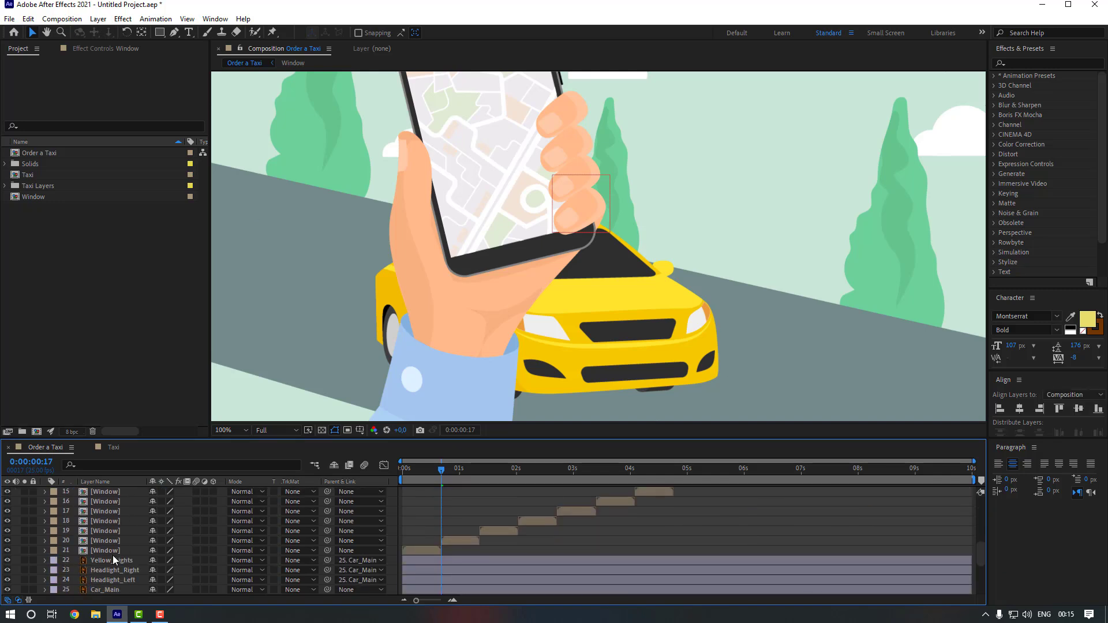
pyautogui.keyDown('shift'); pyautogui.click(112, 551); pyautogui.keyUp('shift')
pyautogui.rightClick(109, 531)
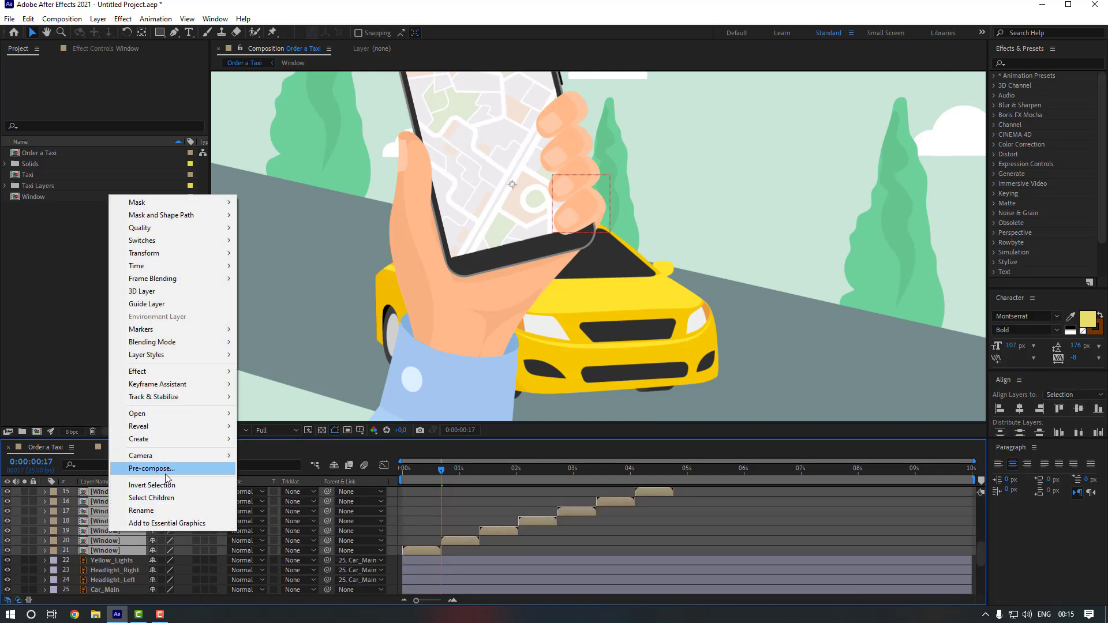
pyautogui.click(147, 468)
pyautogui.write('Windo')
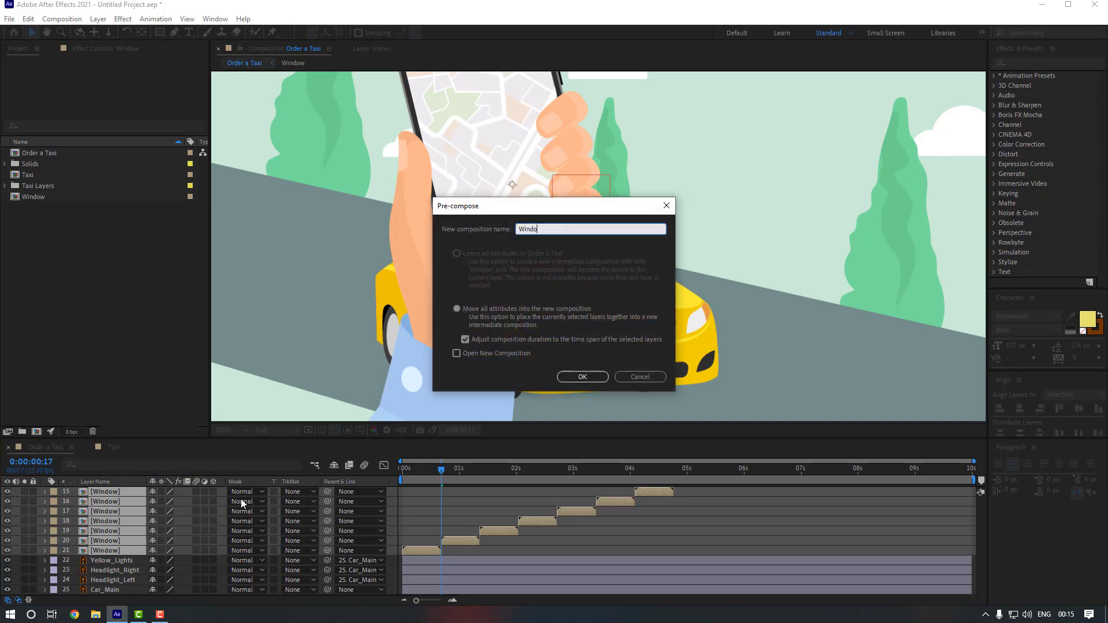
pyautogui.write('w_Main')
pyautogui.press('Return')
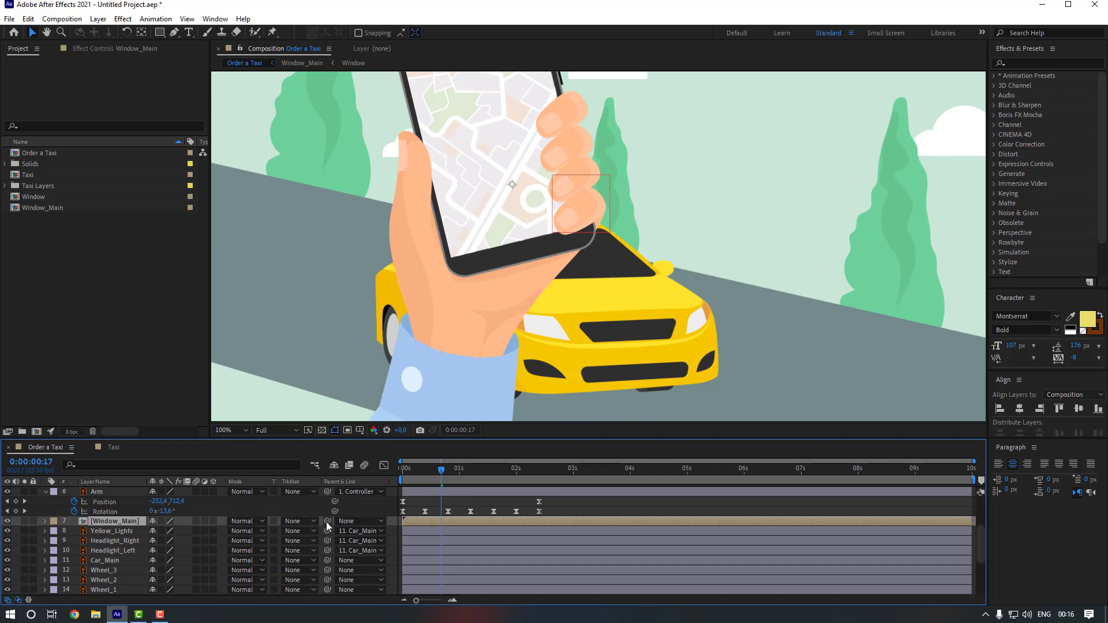
pyautogui.moveTo(327, 522); pyautogui.dragTo(111, 561)
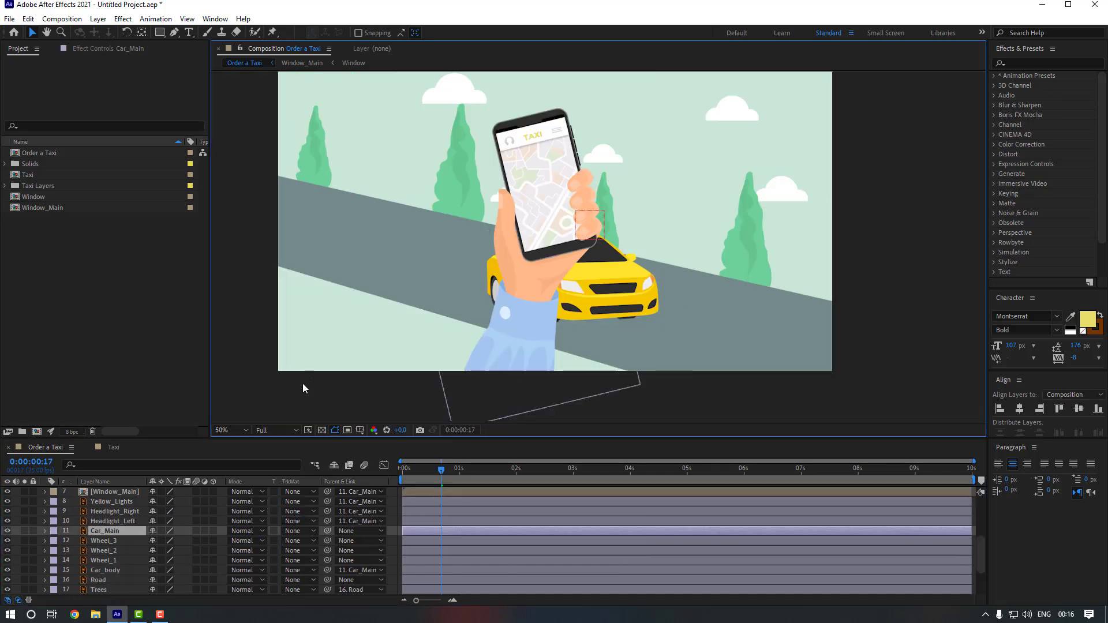
# - Create a null object over the taxi's front wheel area and move its anchor point to the null's centre
pyautogui.click(303, 384)
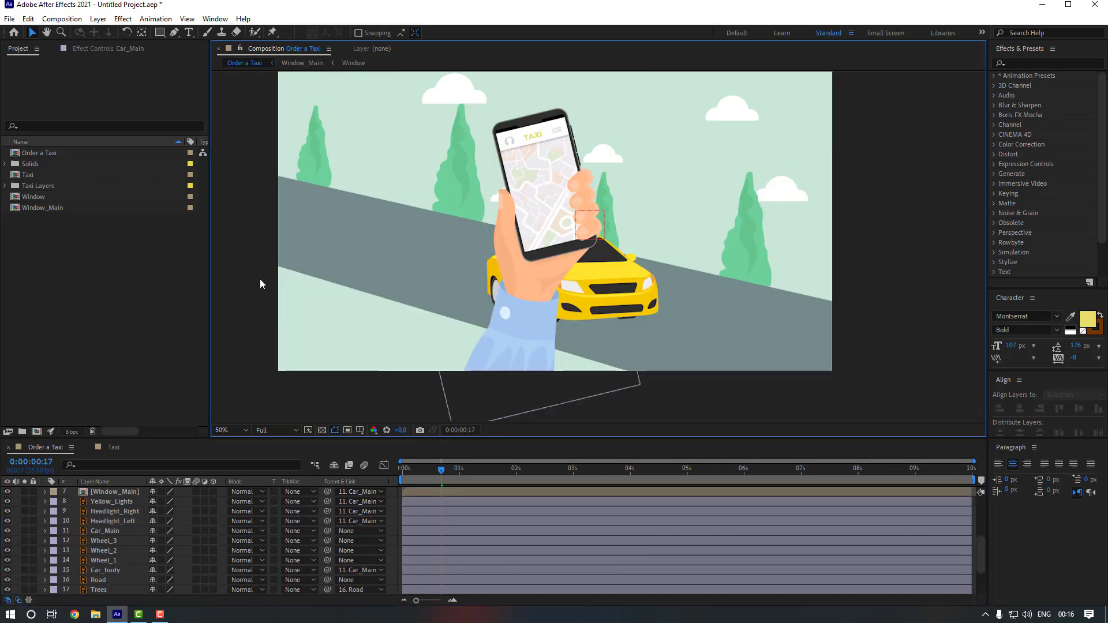
pyautogui.rightClick(260, 280)
pyautogui.moveTo(283, 286)
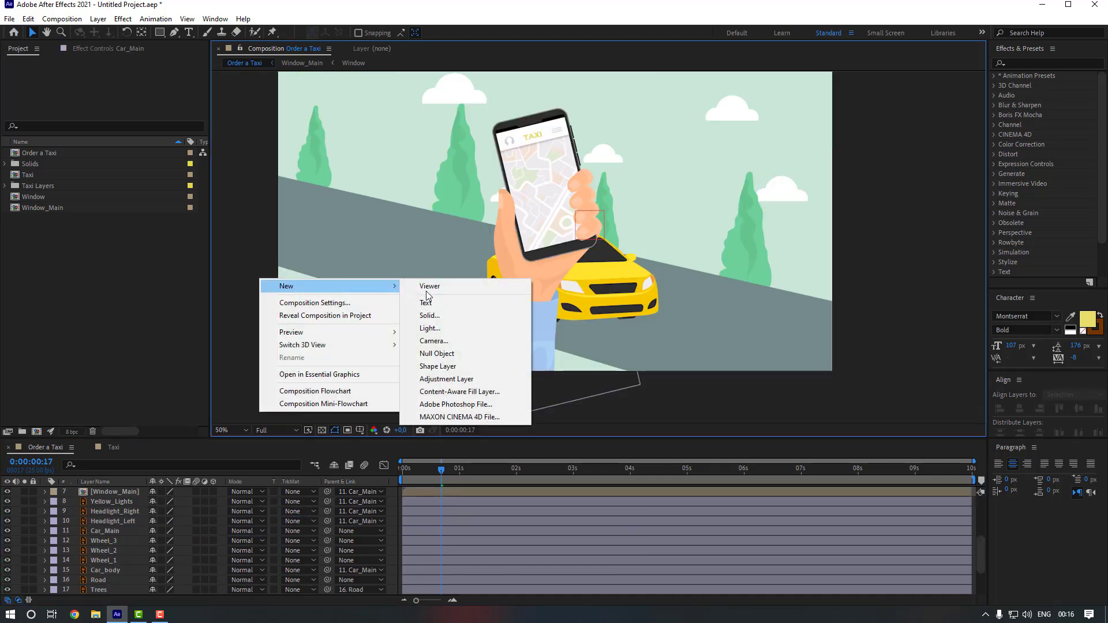
pyautogui.click(455, 353)
pyautogui.moveTo(556, 263); pyautogui.dragTo(540, 305)
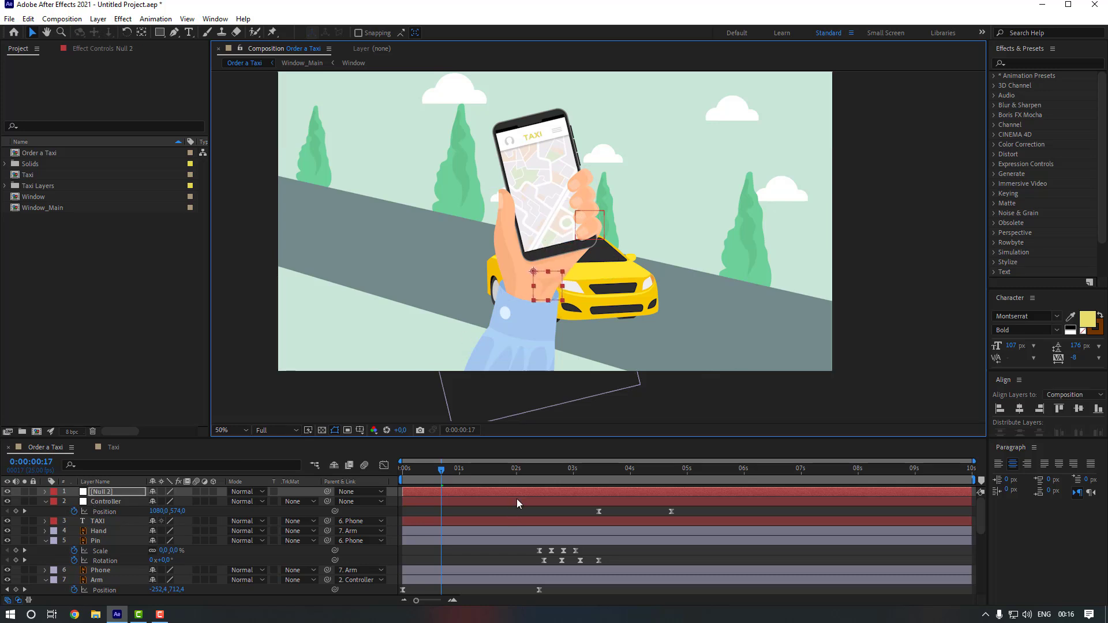
pyautogui.moveTo(557, 469); pyautogui.dragTo(741, 493)
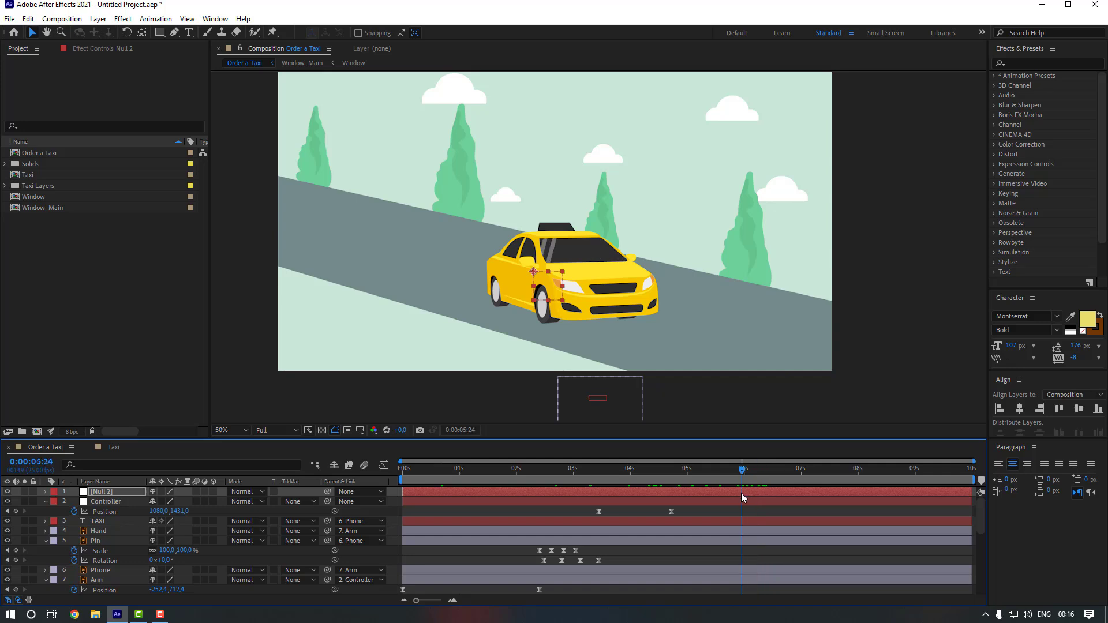
pyautogui.click(144, 34)
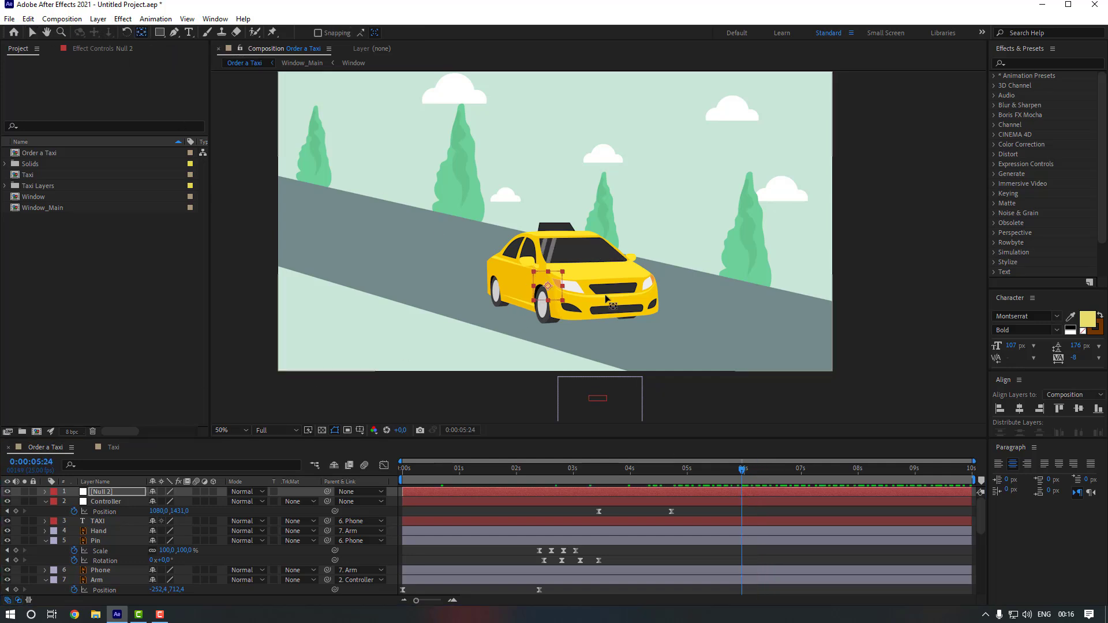
pyautogui.press('v')
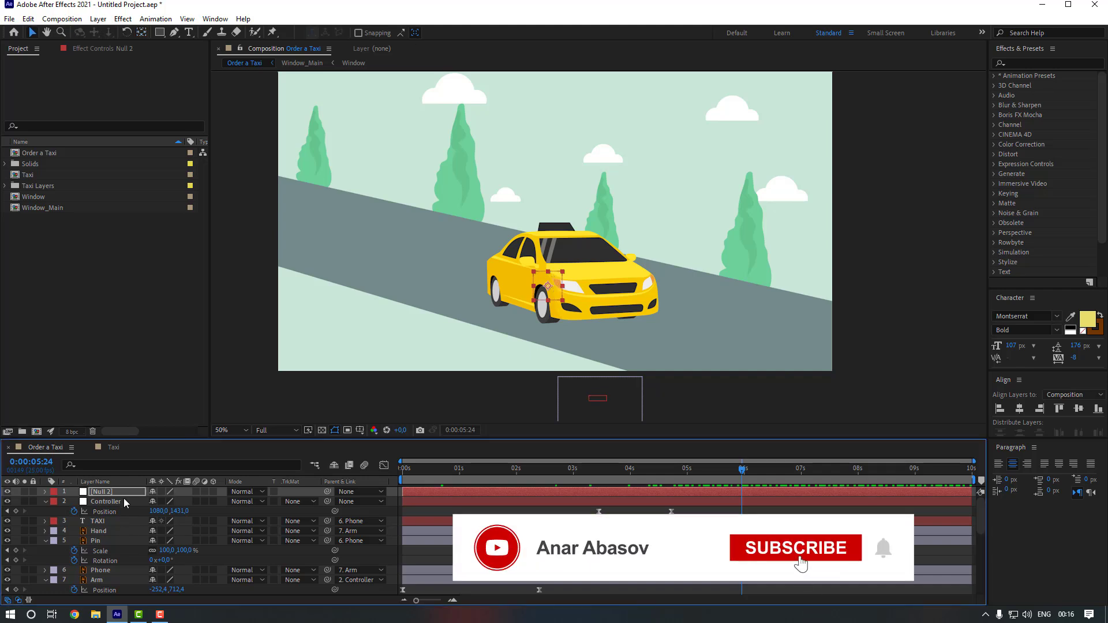
# - Move the new null directly above Window_Main, parent Car_Main to it and rename it Car_Controller
pyautogui.moveTo(122, 493); pyautogui.dragTo(122, 519)
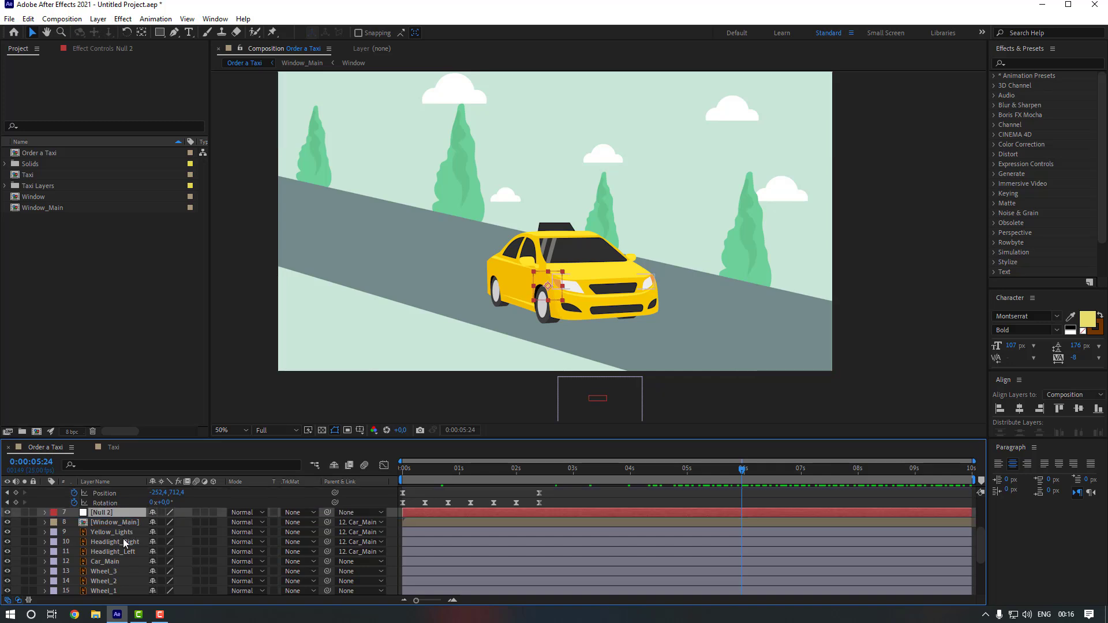
pyautogui.click(113, 560)
pyautogui.moveTo(327, 561); pyautogui.dragTo(109, 514)
pyautogui.click(109, 514)
pyautogui.press('Return')
pyautogui.write('Car_Controller')
pyautogui.press('Return')
# - Parent the Wheel_1, Wheel_2 and Wheel_3 layers to the Car_Controller null
pyautogui.scroll(-1, 115, 562)
pyautogui.click(120, 562)
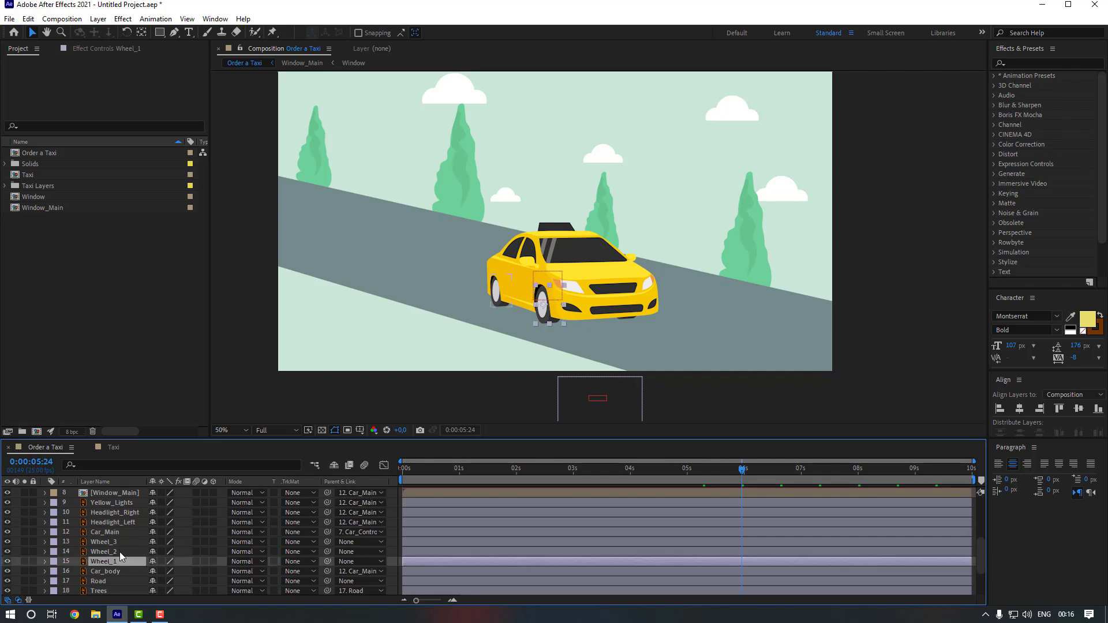
pyautogui.keyDown('shift'); pyautogui.click(122, 543); pyautogui.keyUp('shift')
pyautogui.scroll(1, 123, 548)
pyautogui.moveTo(331, 572); pyautogui.dragTo(122, 515)
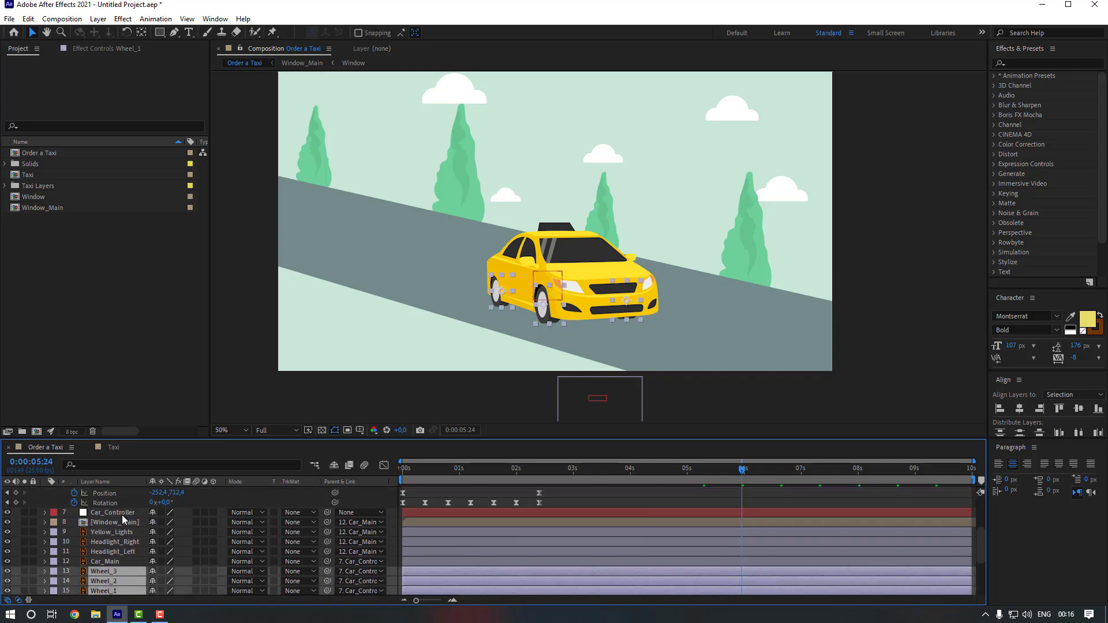
# - Test moving the taxi with Car_Controller and parent that null to the Road layer
pyautogui.click(122, 515)
pyautogui.moveTo(584, 301)
pyautogui.mouseDown()
pyautogui.moveTo(573, 293)
pyautogui.moveTo(584, 296)
pyautogui.mouseUp()
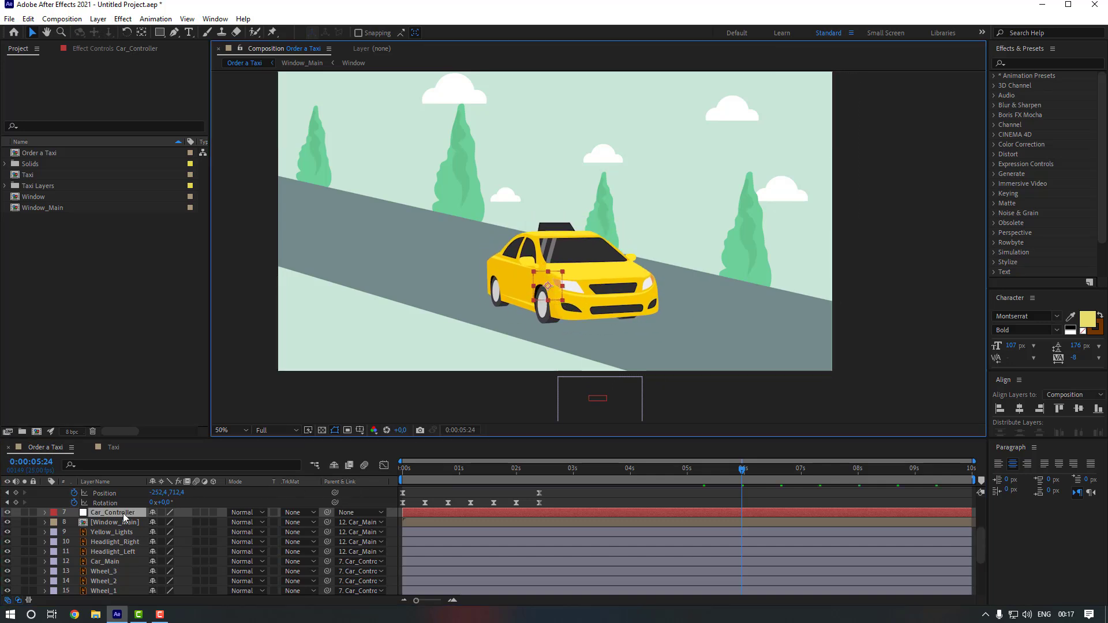
pyautogui.moveTo(151, 552); pyautogui.dragTo(123, 569)
# - Parent the Road layer and the Cloud_1 to Cloud_5 layers to the Controller null
pyautogui.click(121, 560)
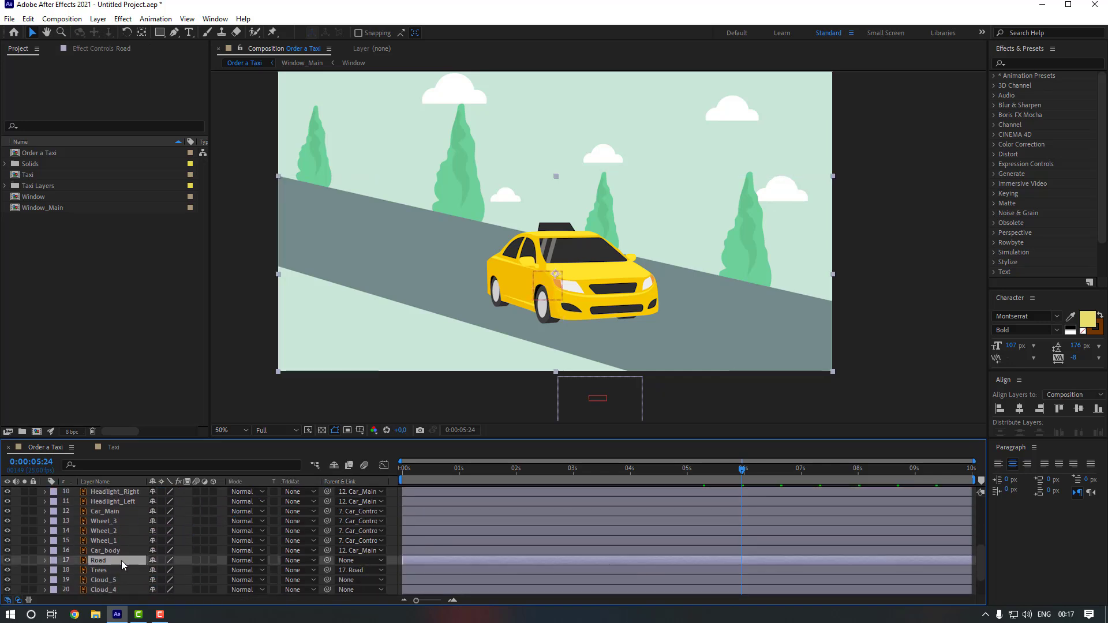
pyautogui.scroll(-1, 122, 559)
pyautogui.keyDown('ctrl'); pyautogui.click(119, 554); pyautogui.keyUp('ctrl')
pyautogui.scroll(-1, 119, 558)
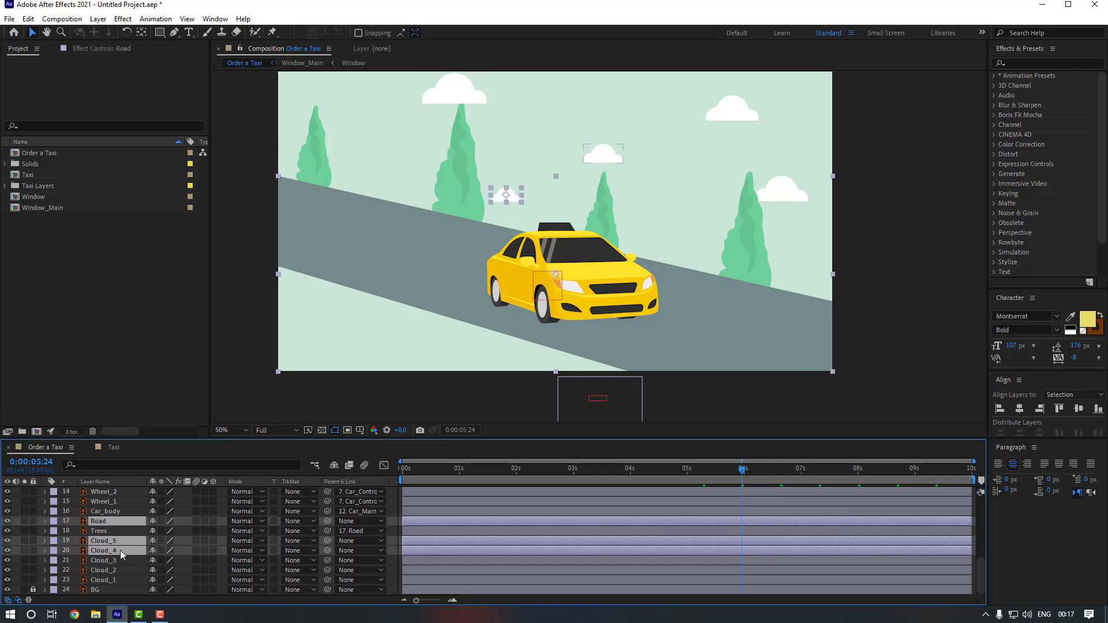
pyautogui.keyDown('ctrl'); pyautogui.click(120, 550); pyautogui.keyUp('ctrl')
pyautogui.keyDown('ctrl'); pyautogui.click(118, 561); pyautogui.keyUp('ctrl')
pyautogui.keyDown('ctrl'); pyautogui.click(117, 570); pyautogui.keyUp('ctrl')
pyautogui.keyDown('ctrl'); pyautogui.click(116, 580); pyautogui.keyUp('ctrl')
pyautogui.click(340, 581)
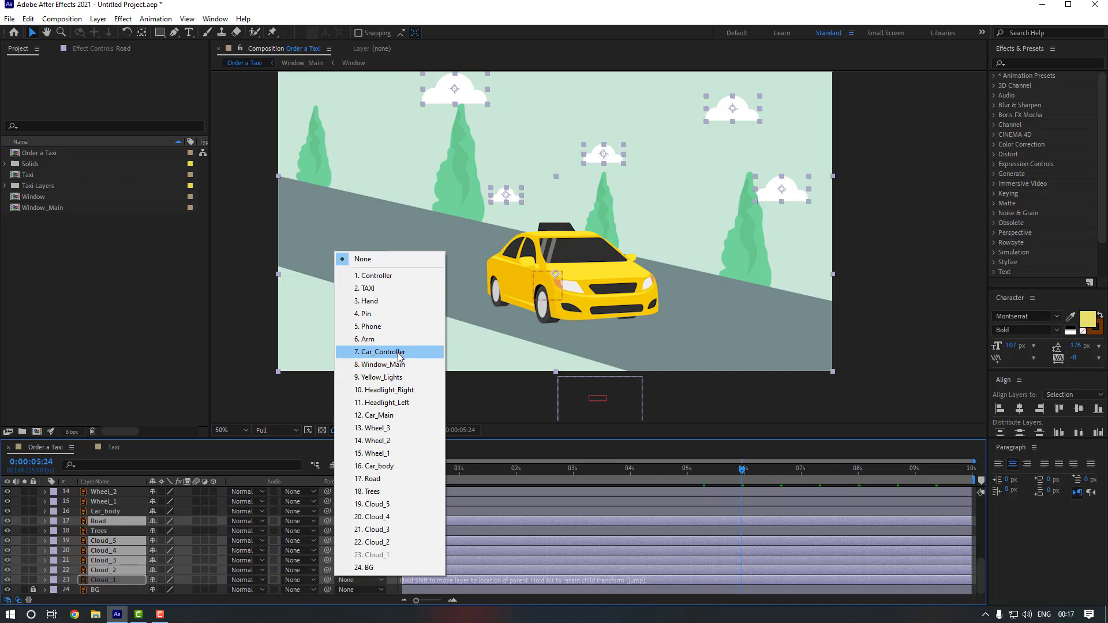
pyautogui.click(399, 276)
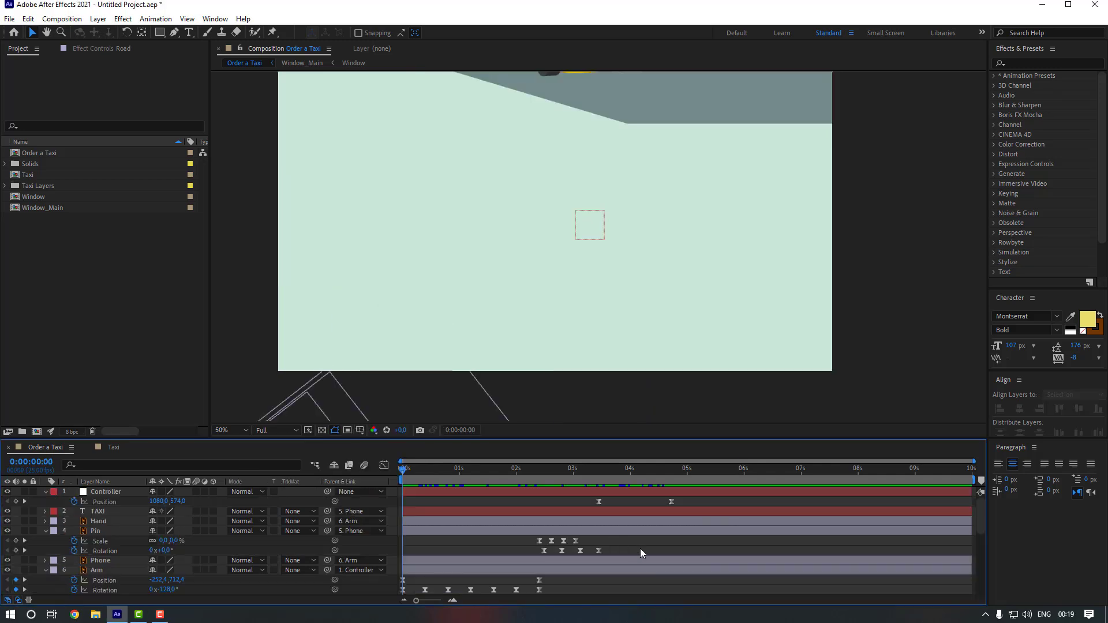
# - Preview the animation to check how the road, taxi and clouds move with the Controller null
pyautogui.press('space')
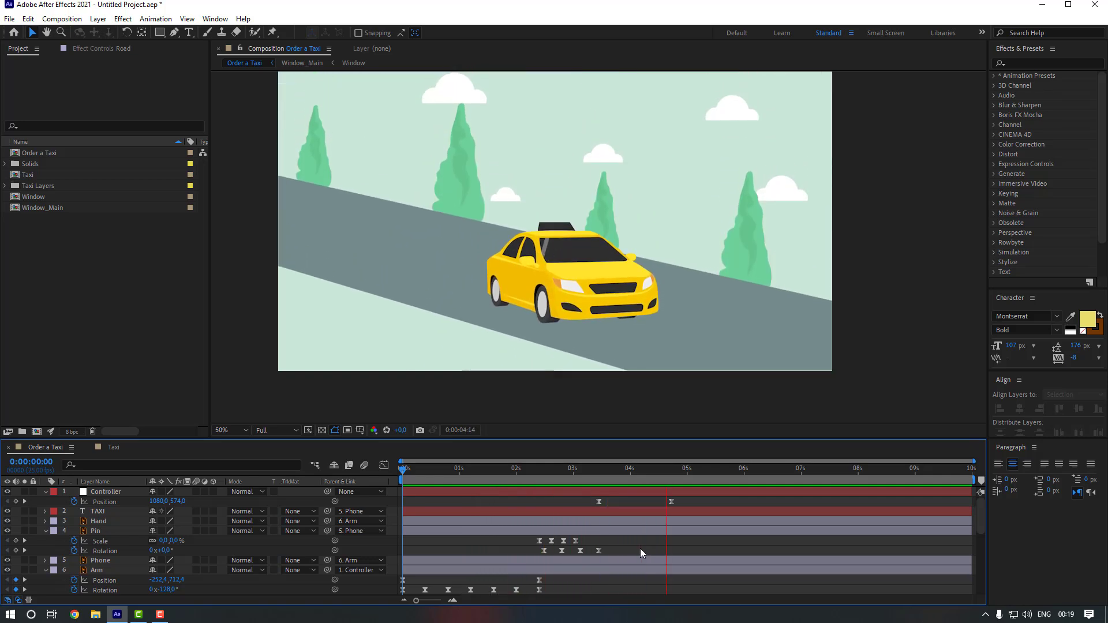
pyautogui.moveTo(531, 468); pyautogui.dragTo(423, 468)
pyautogui.scroll(-3, 502, 528)
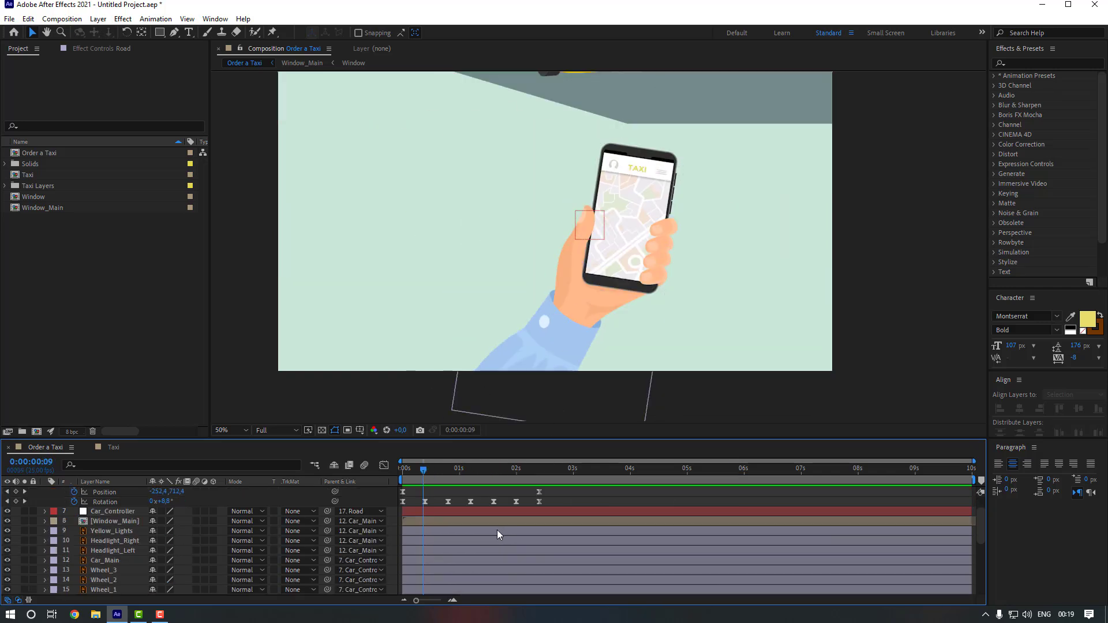
pyautogui.scroll(3, 502, 529)
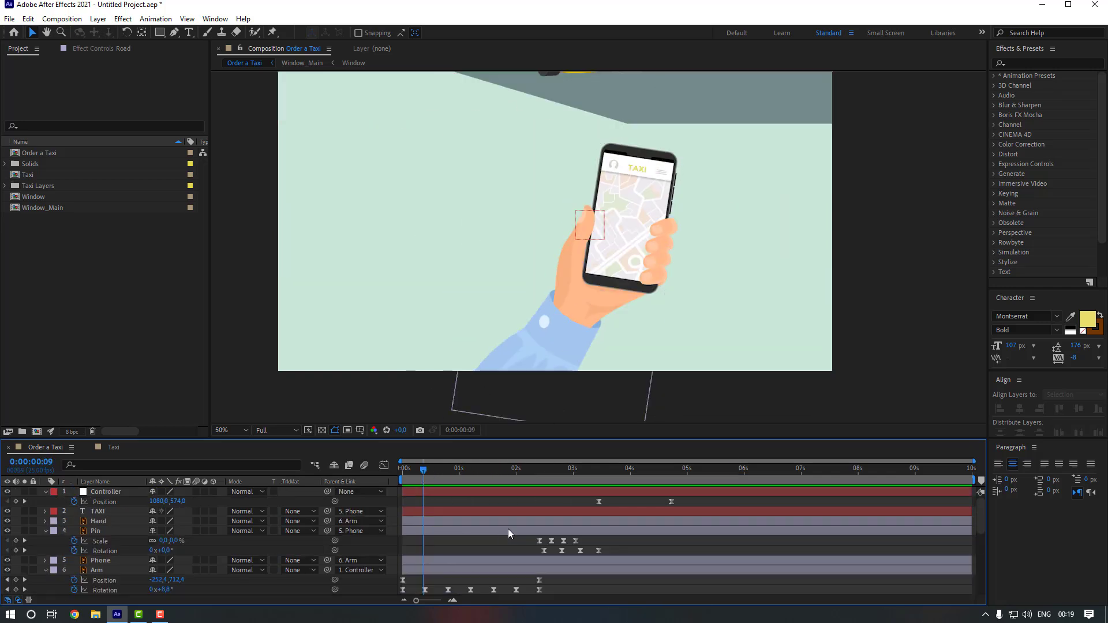
# - Add Position keyframes to the Road layer at 0:00:03:11 and 0:00:04:18, matching the Controller's keyframe times
pyautogui.click(598, 470)
pyautogui.scroll(-5, 540, 534)
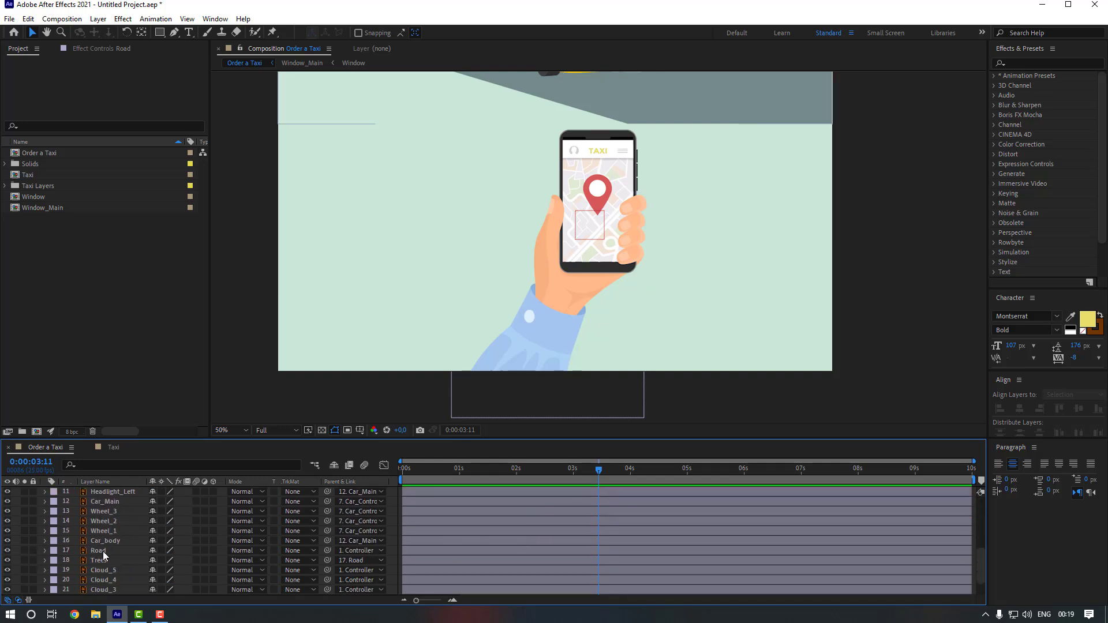
pyautogui.click(103, 552)
pyautogui.press('p')
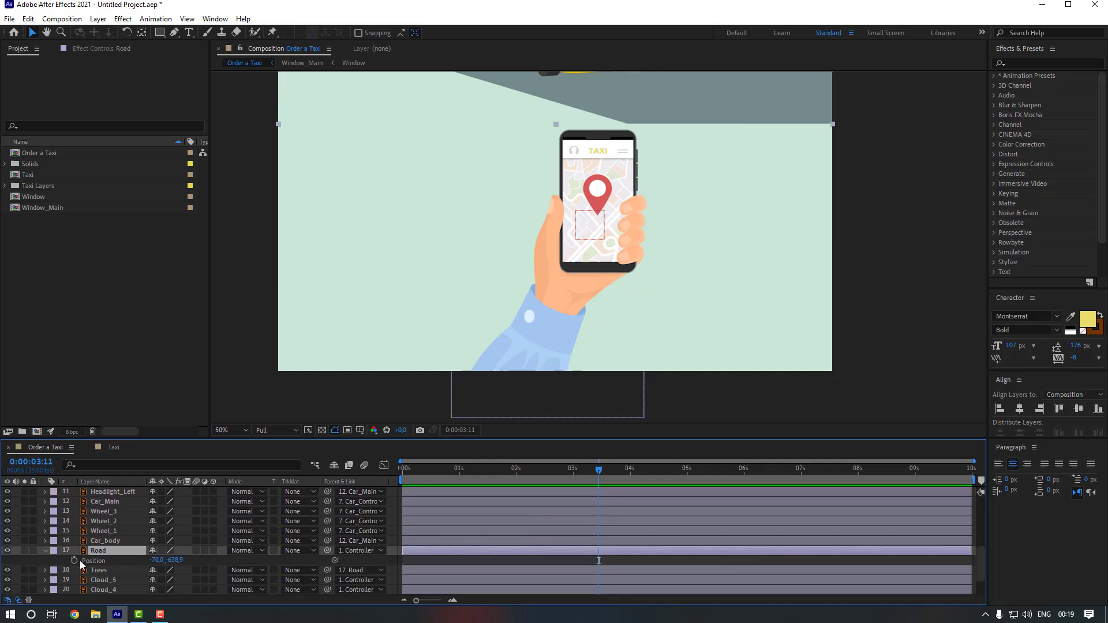
pyautogui.click(74, 560)
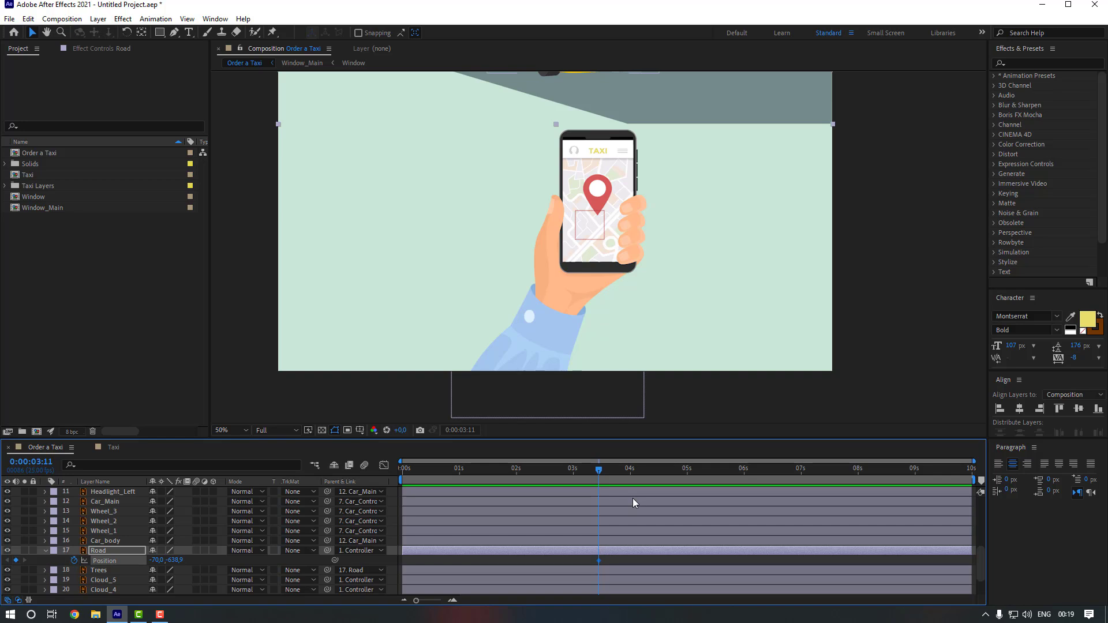
pyautogui.scroll(5, 634, 500)
pyautogui.click(670, 471)
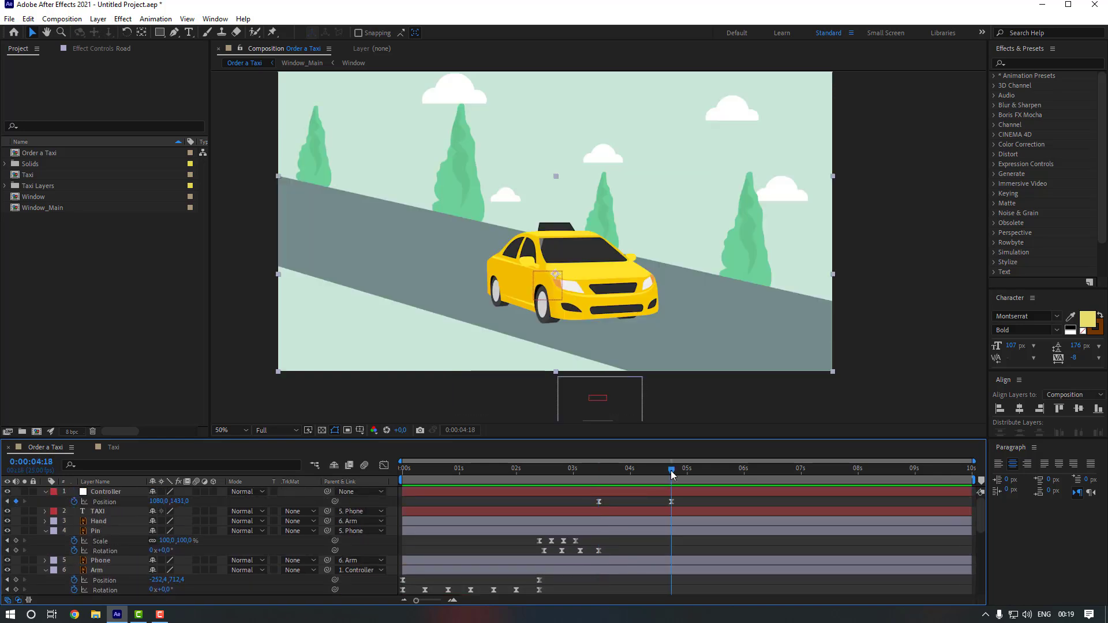
pyautogui.scroll(-5, 214, 531)
pyautogui.click(16, 521)
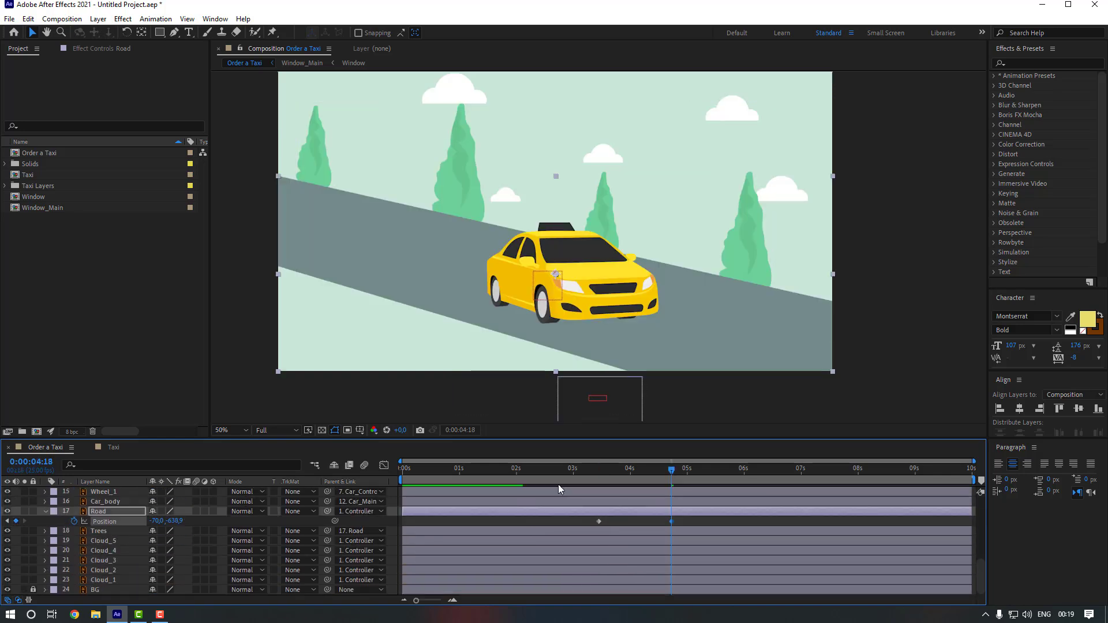
# - Set the Road's Position to -70,0, -838,9 at 0:00:03:11 and apply Easy Ease to both of its Position keyframes
pyautogui.click(598, 469)
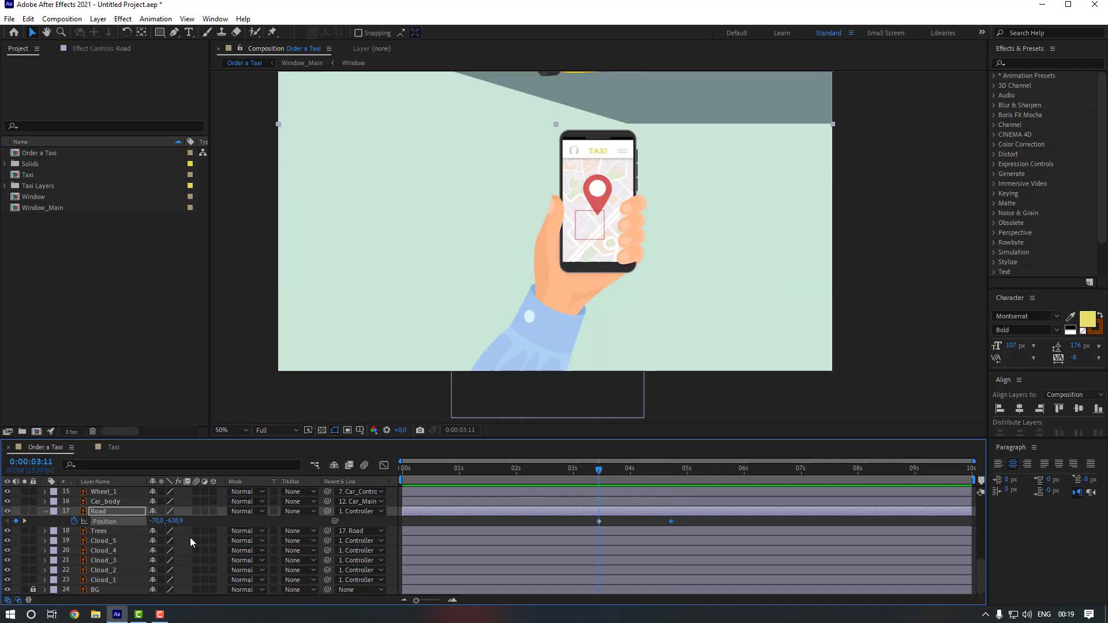
pyautogui.moveTo(177, 522); pyautogui.dragTo(166, 521)
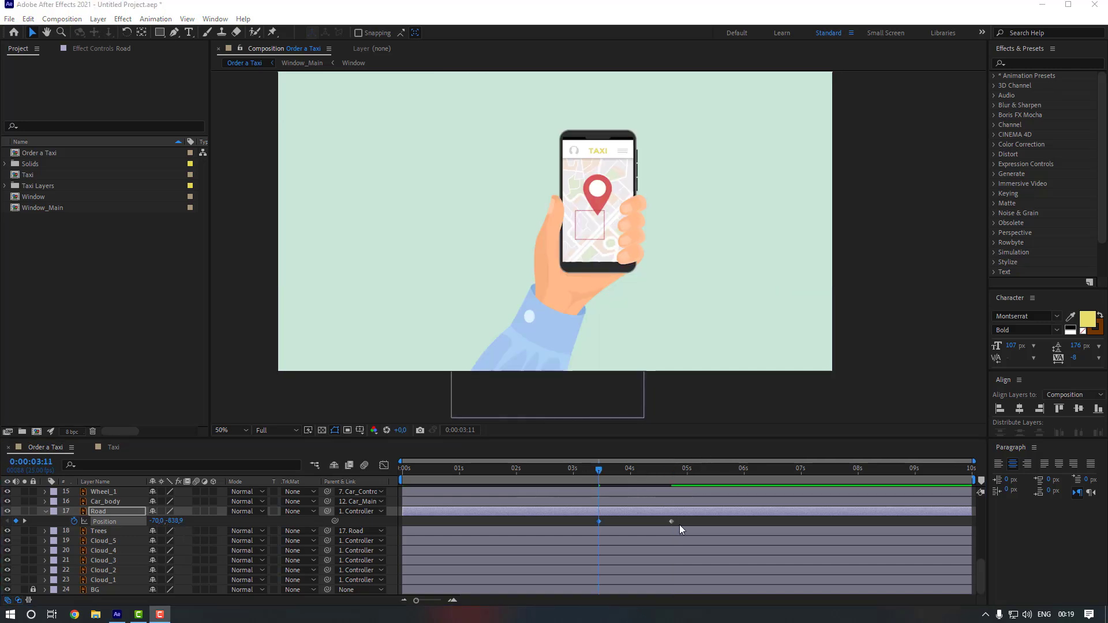
pyautogui.moveTo(684, 520); pyautogui.dragTo(591, 525)
pyautogui.rightClick(598, 520)
pyautogui.moveTo(725, 513)
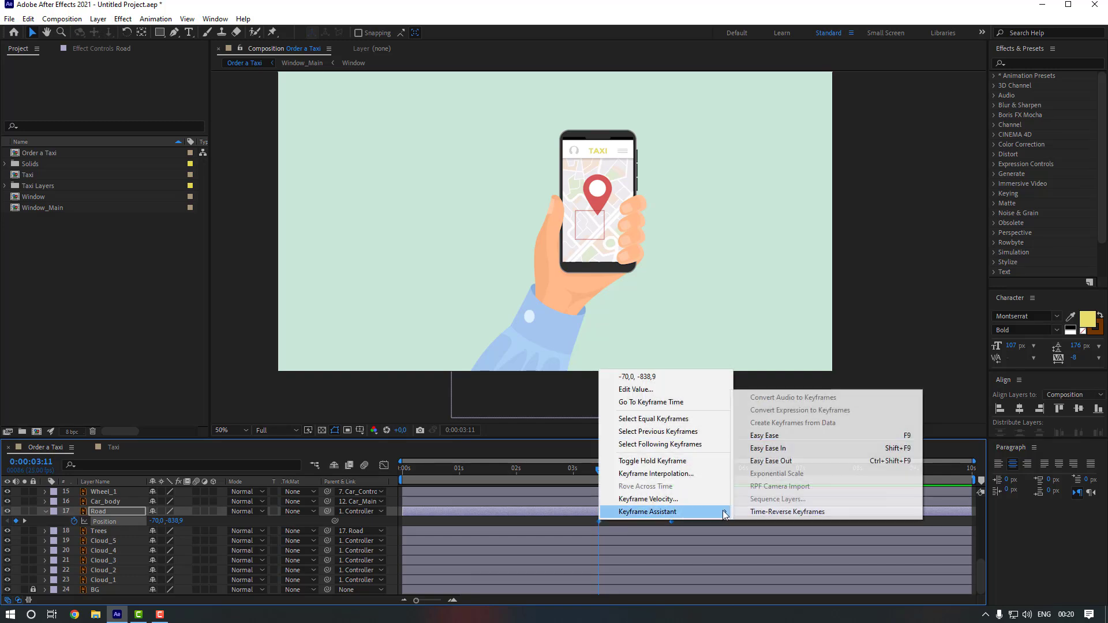
pyautogui.click(764, 435)
# - Preview the scene transition to check the eased Road movement against the clouds and taxi
pyautogui.moveTo(457, 468); pyautogui.dragTo(599, 468)
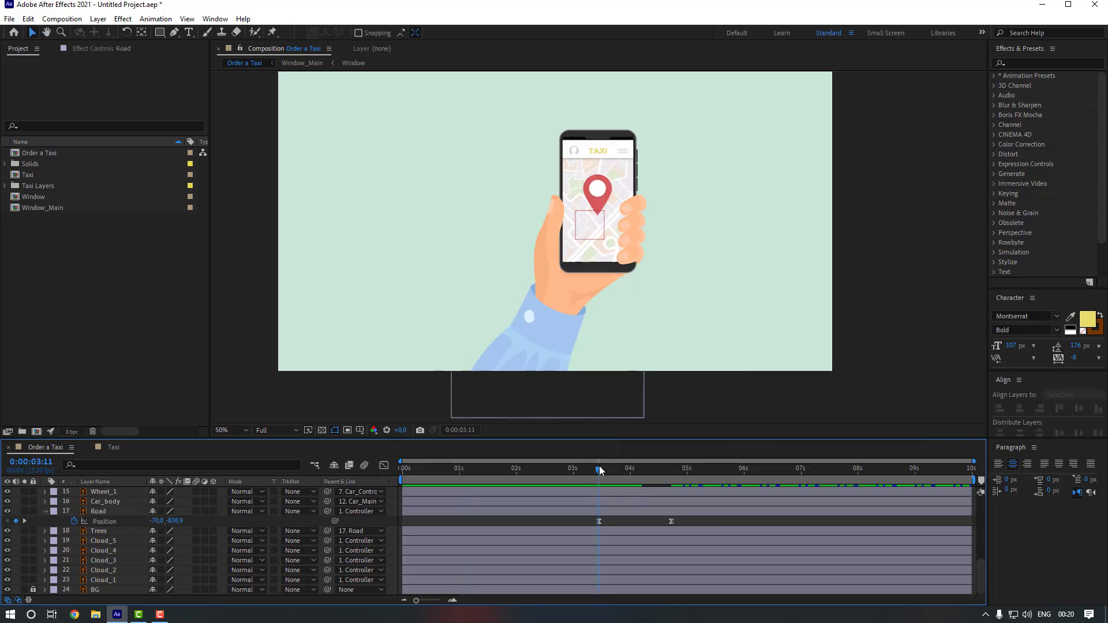
pyautogui.press('space')
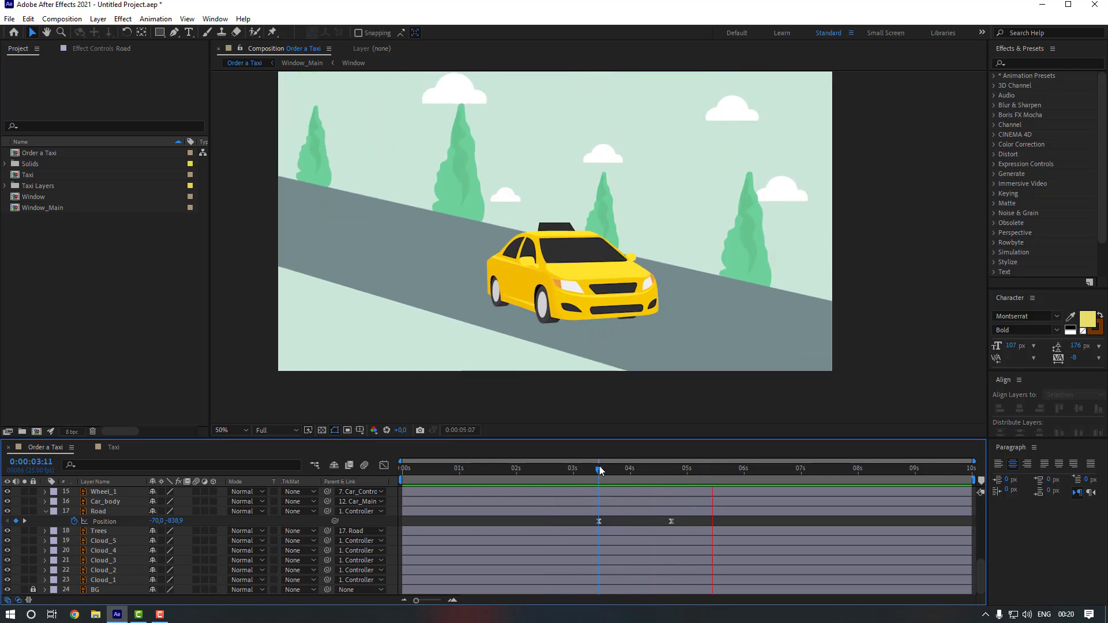
pyautogui.press('space')
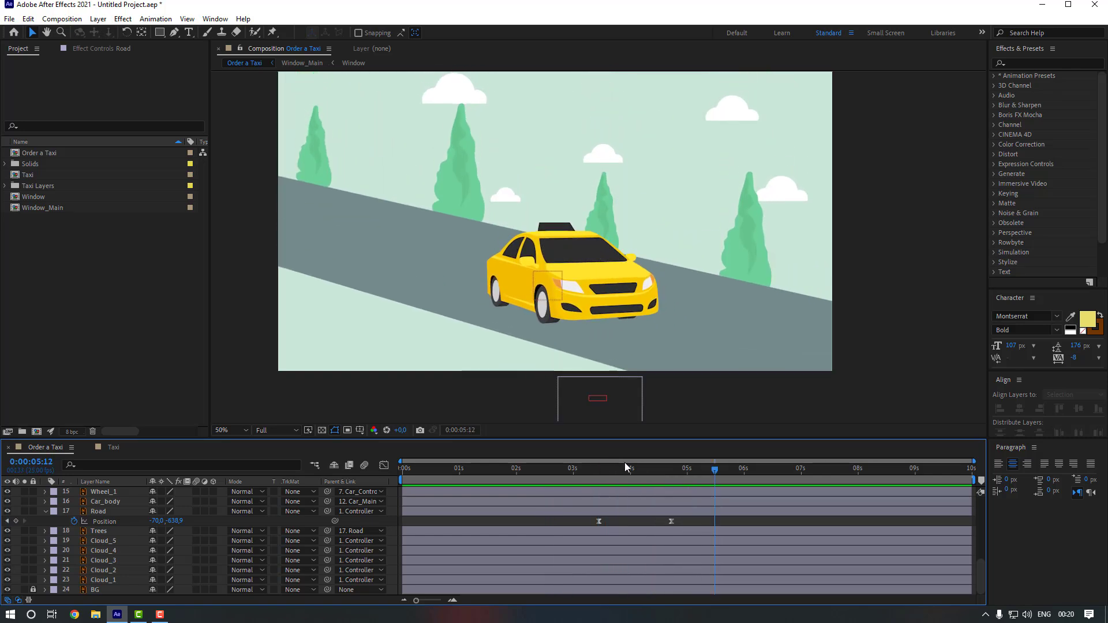
# - Add Position keyframes to the Car_Controller null at 0:00:03:11 and 0:00:04:18, matching the Road's keyframe times
pyautogui.scroll(3, 589, 517)
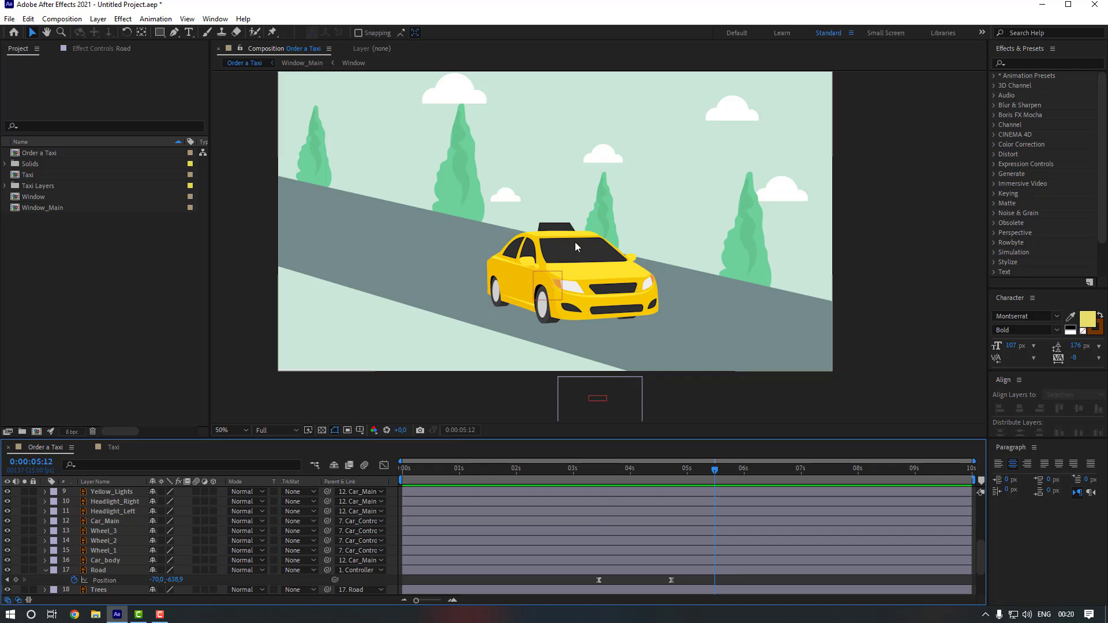
pyautogui.scroll(1, 126, 547)
pyautogui.click(117, 503)
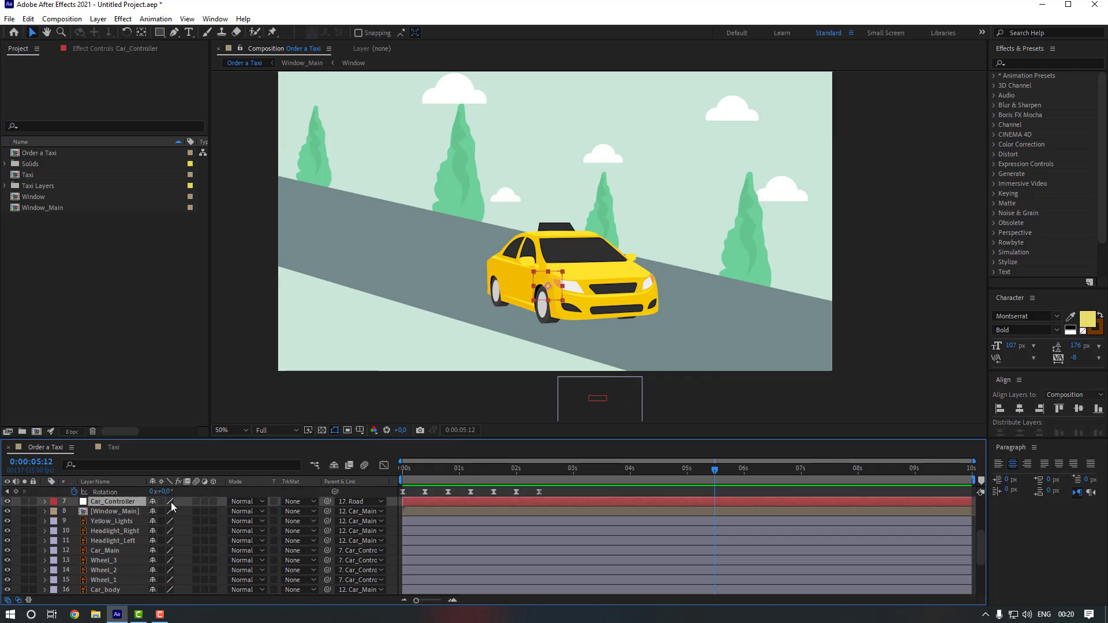
pyautogui.scroll(-1, 489, 521)
pyautogui.scroll(-1, 489, 524)
pyautogui.click(599, 470)
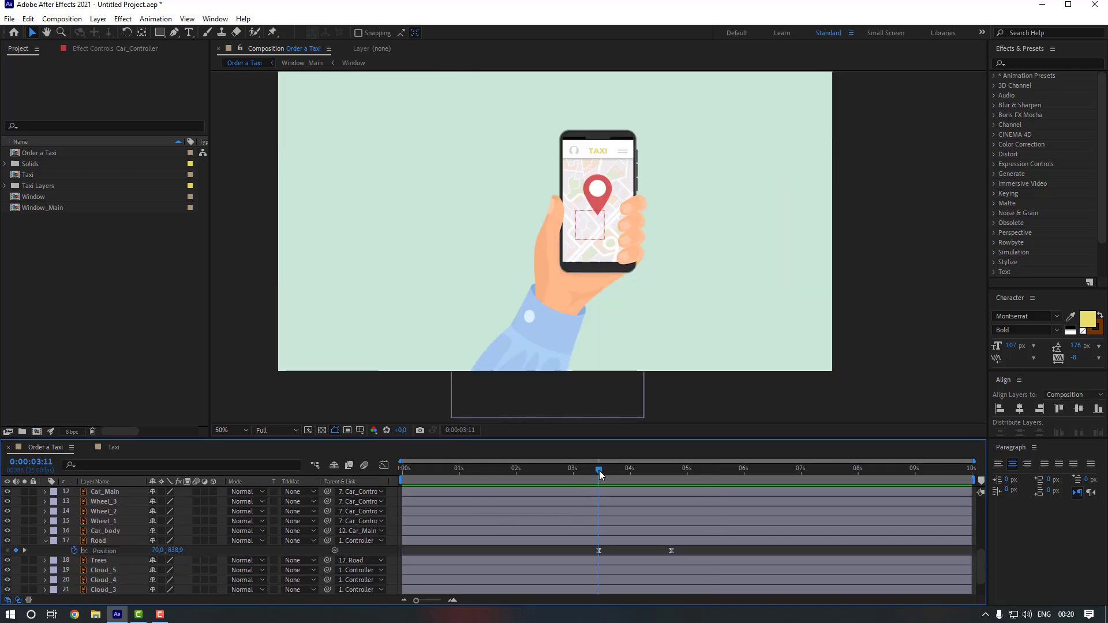
pyautogui.scroll(3, 577, 521)
pyautogui.press('p')
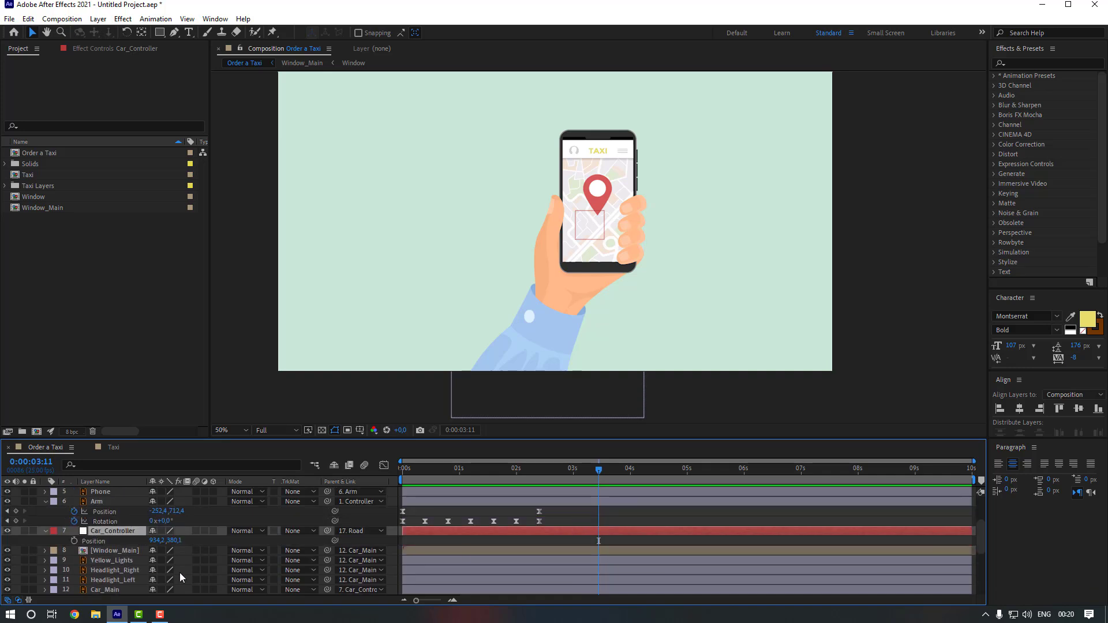
pyautogui.scroll(-3, 661, 520)
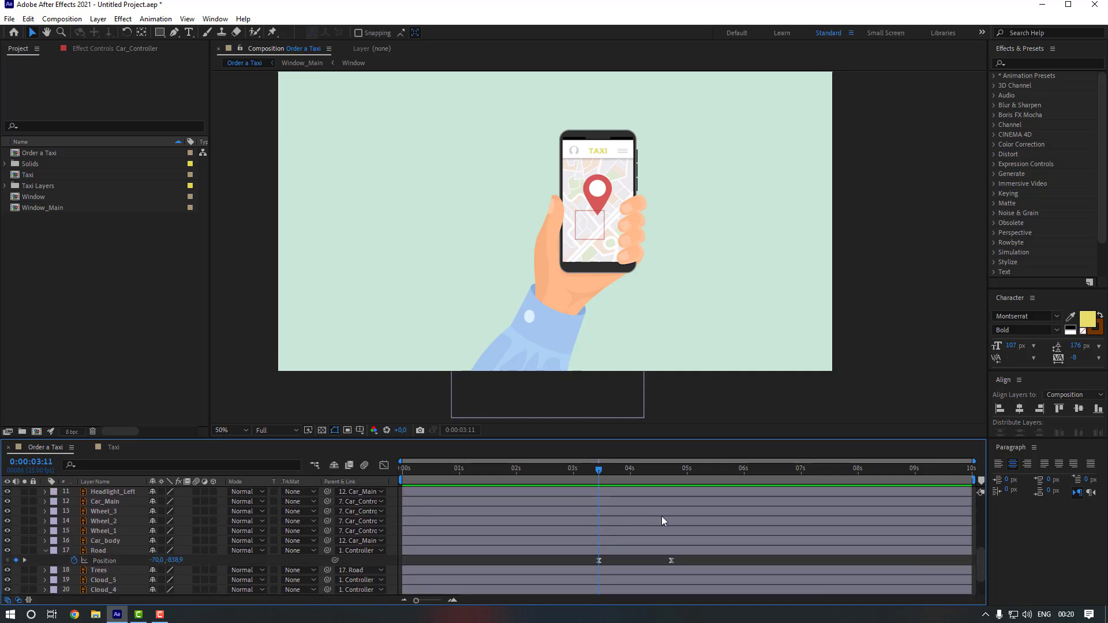
pyautogui.click(669, 469)
pyautogui.scroll(2, 389, 554)
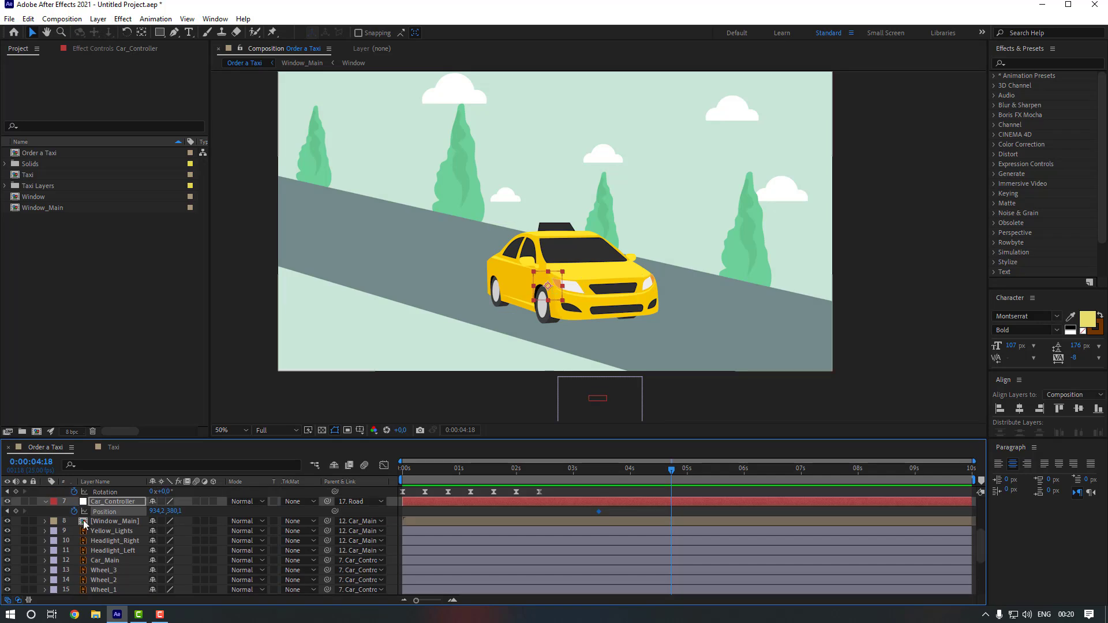
# - Move Car_Controller back along the road and out of frame to about -387,8, 14,1, placing that keyframe at 0:00:03:11
pyautogui.moveTo(672, 471); pyautogui.dragTo(653, 470)
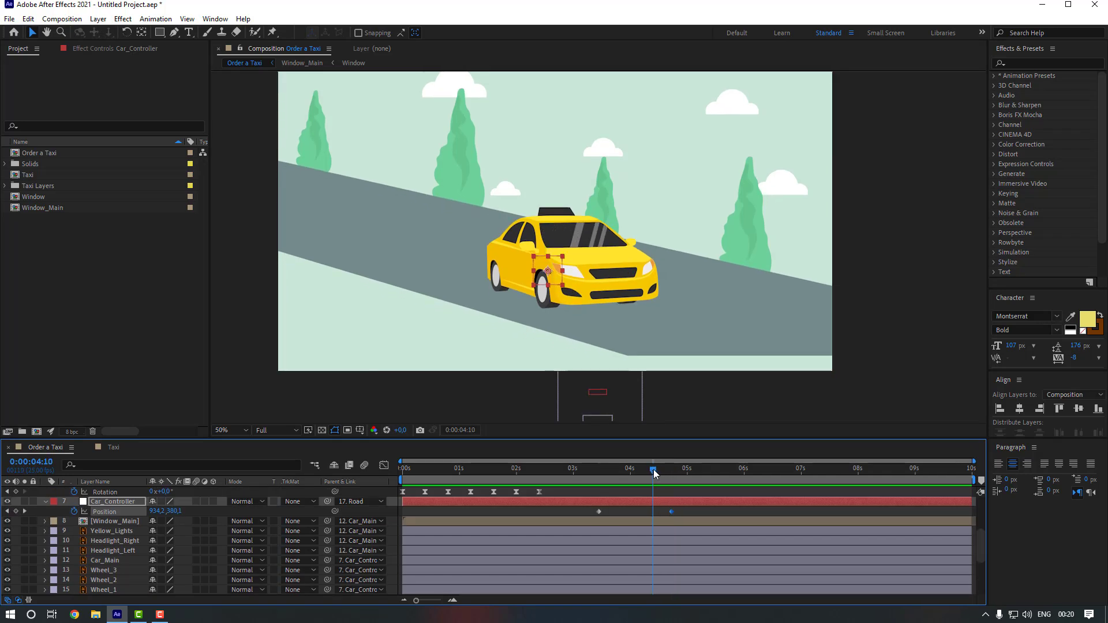
pyautogui.moveTo(513, 269); pyautogui.dragTo(218, 172)
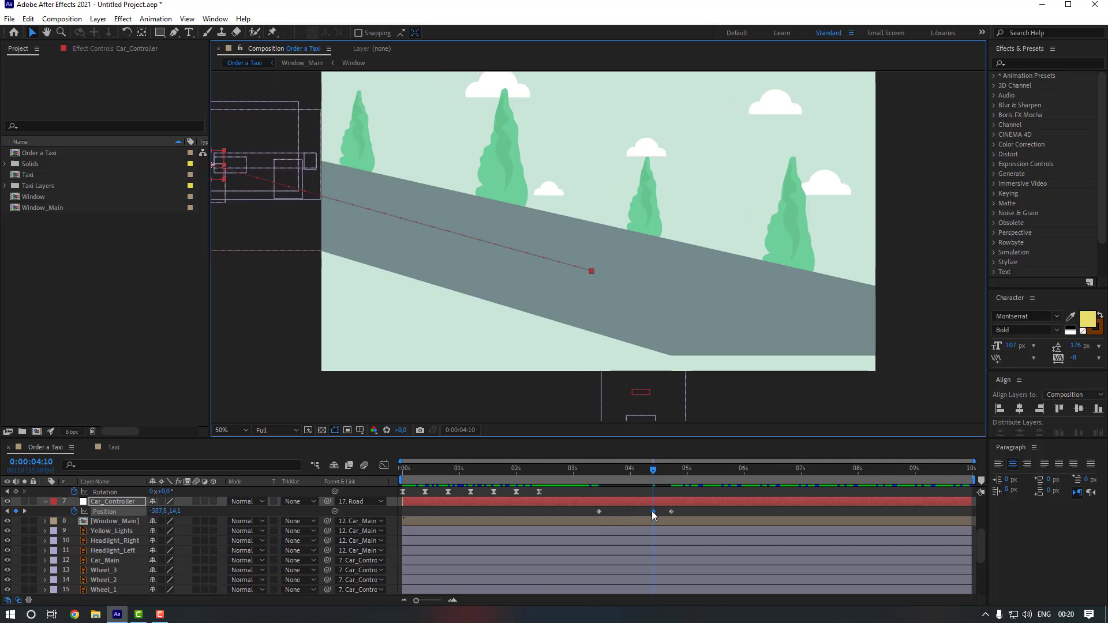
pyautogui.moveTo(652, 512); pyautogui.dragTo(597, 513)
# - Apply Easy Ease to both Car_Controller Position keyframes and scrub through the taxi's drive-in
pyautogui.moveTo(686, 510); pyautogui.dragTo(592, 516)
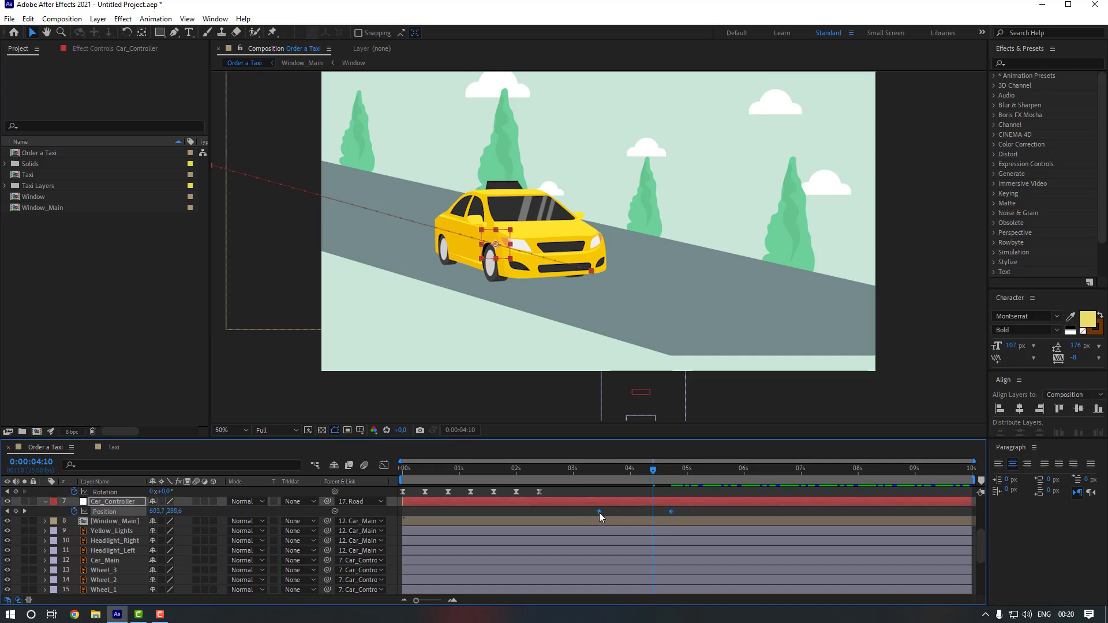
pyautogui.rightClick(599, 513)
pyautogui.moveTo(693, 502)
pyautogui.click(768, 428)
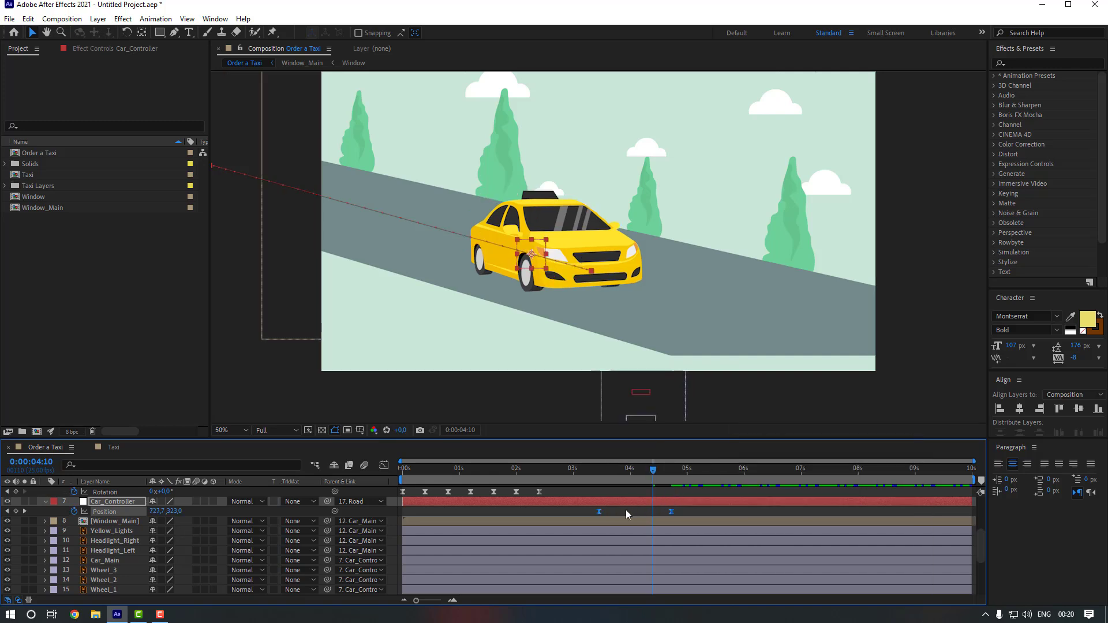
pyautogui.click(627, 513)
pyautogui.moveTo(600, 469); pyautogui.dragTo(673, 472)
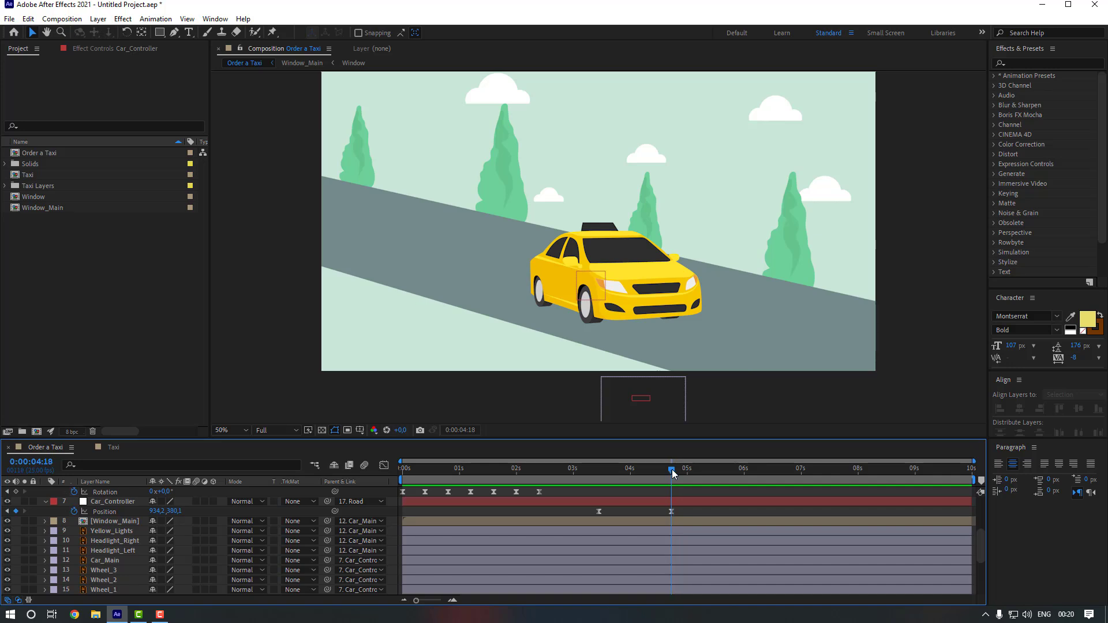
# - Move Car_Controller's ending Position keyframe to 0:00:05:19 and preview the slower taxi entrance
pyautogui.moveTo(686, 512); pyautogui.dragTo(729, 510)
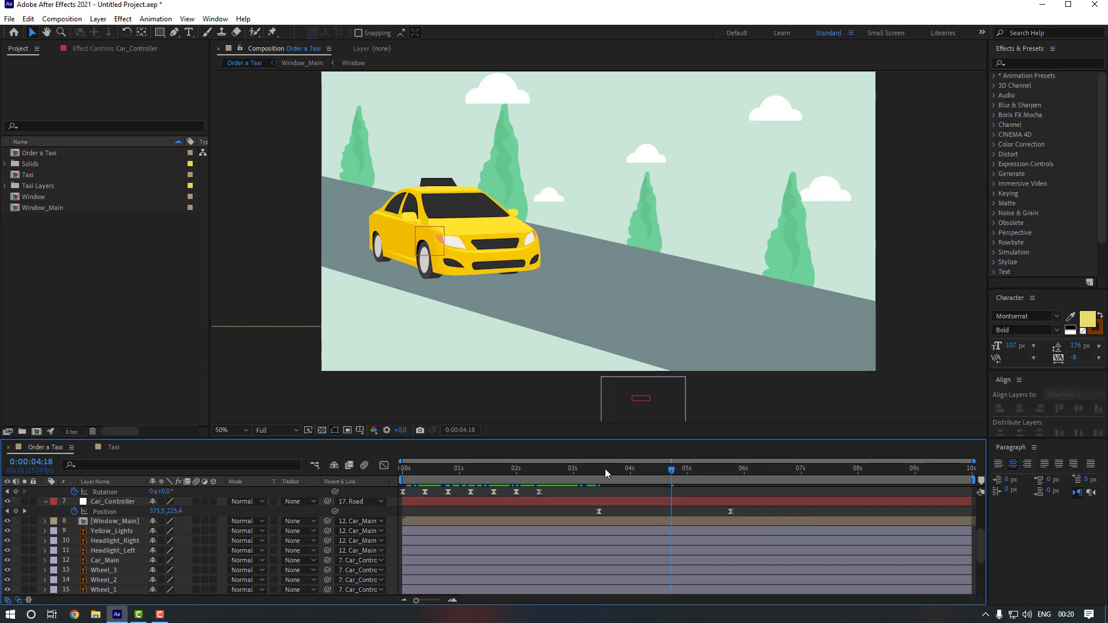
pyautogui.click(569, 471)
pyautogui.press('space')
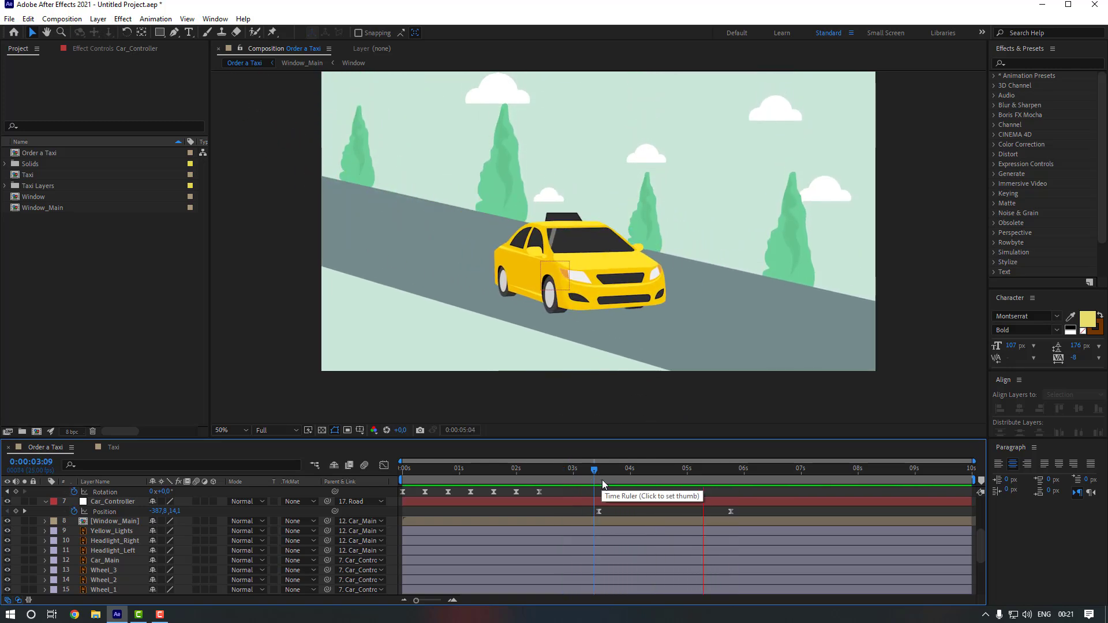
pyautogui.press('space')
# - Reshape Car_Controller's Position speed curve to peak near the first keyframe with a long slowdown, and preview the taxi's arrival
pyautogui.moveTo(748, 509); pyautogui.dragTo(585, 514)
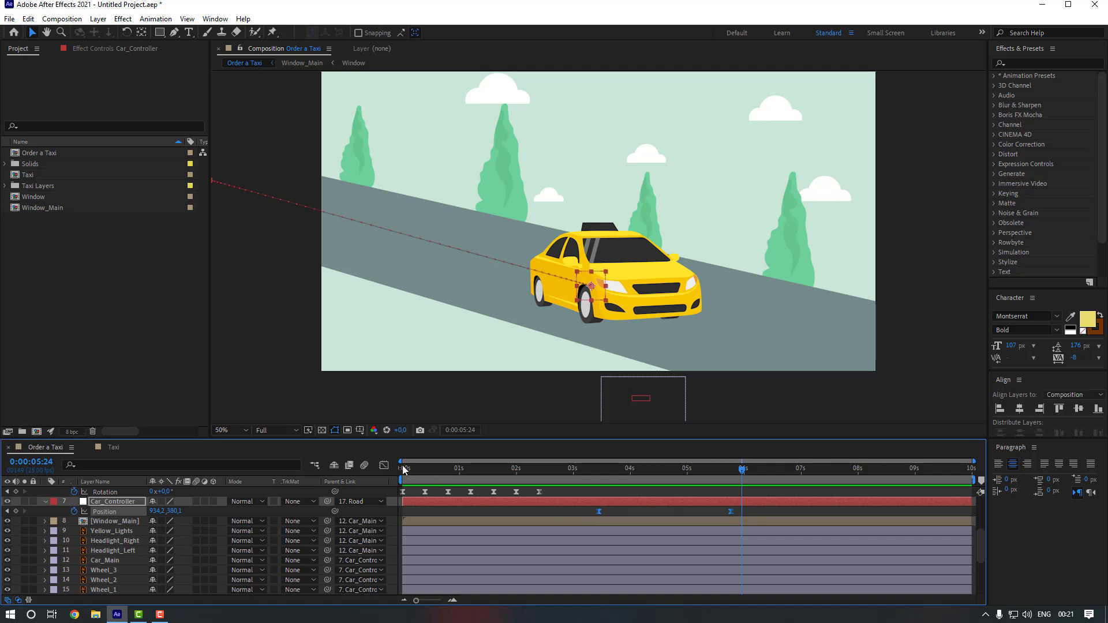
pyautogui.hotkey('shift', 'F3')
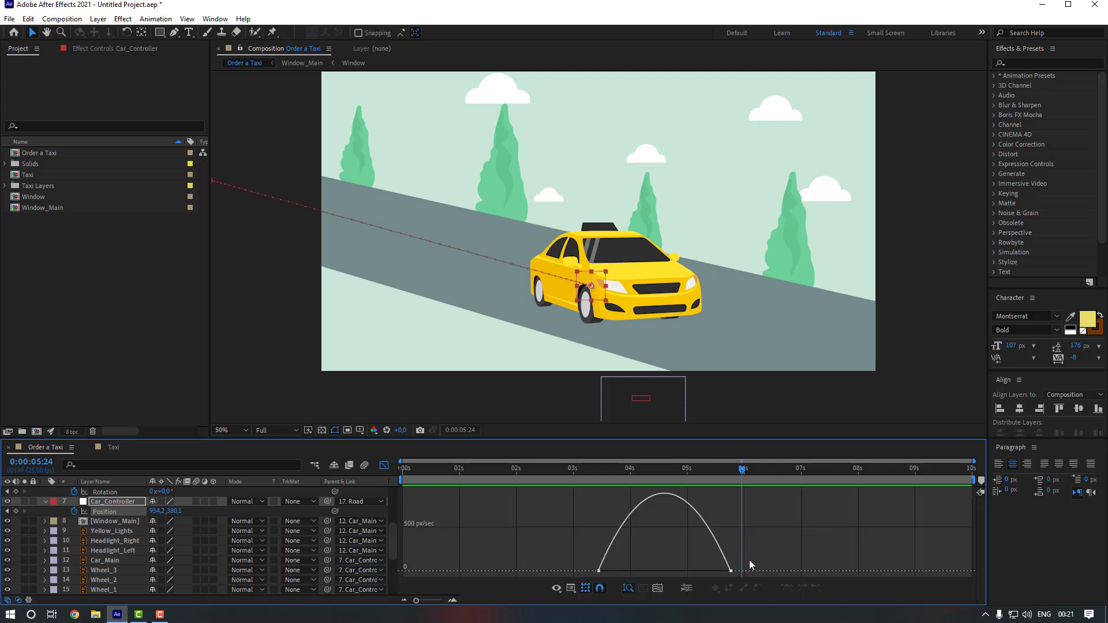
pyautogui.moveTo(707, 571); pyautogui.dragTo(605, 573)
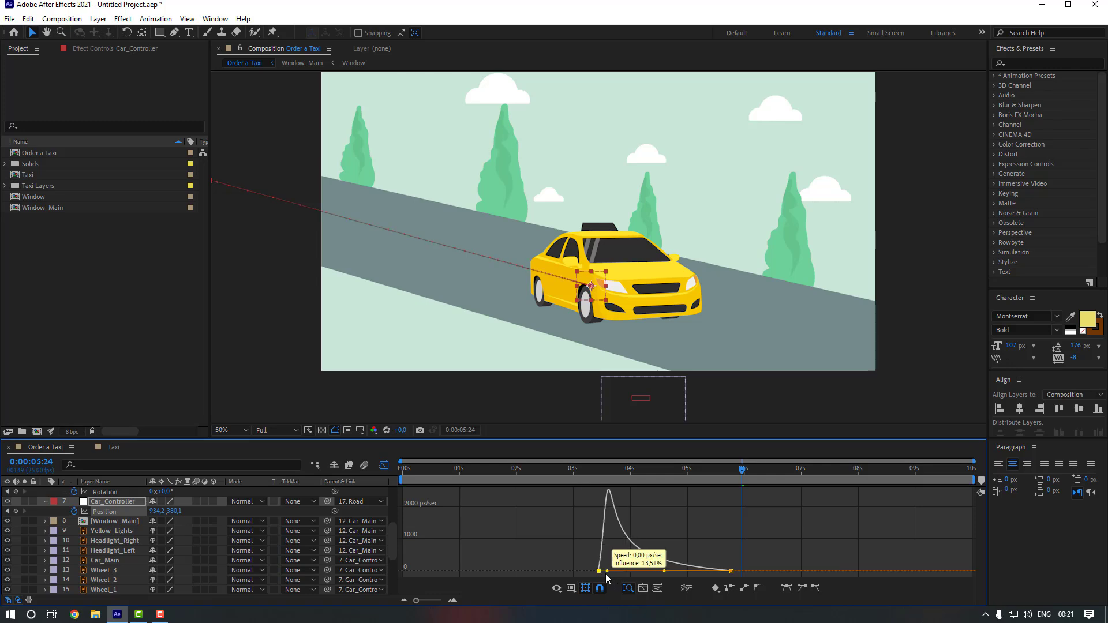
pyautogui.click(384, 465)
pyautogui.click(630, 522)
pyautogui.click(557, 478)
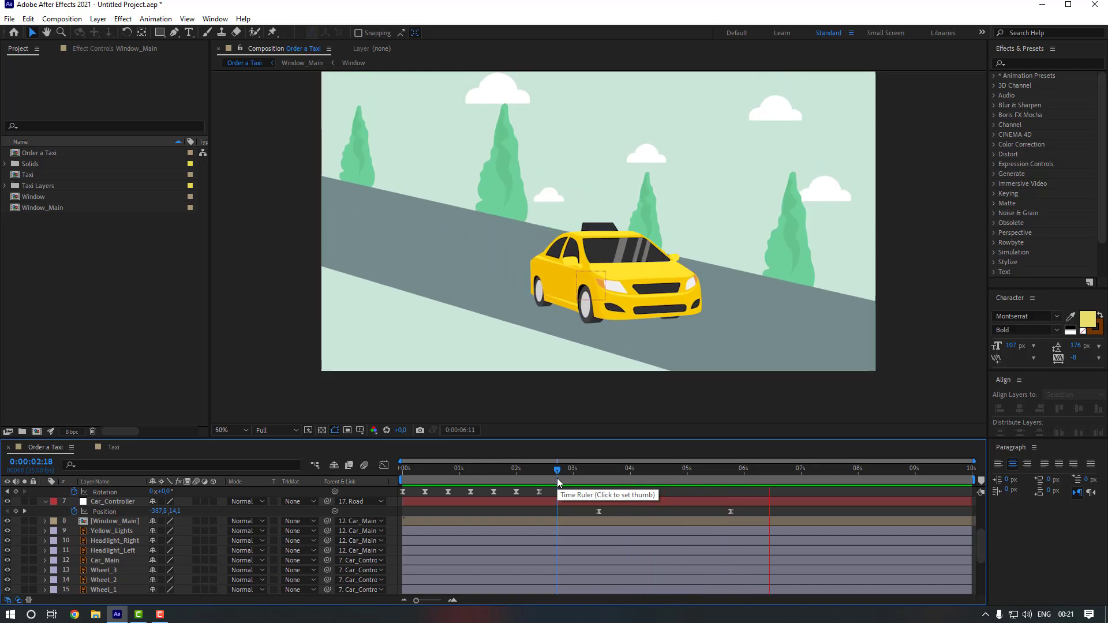
pyautogui.press('space')
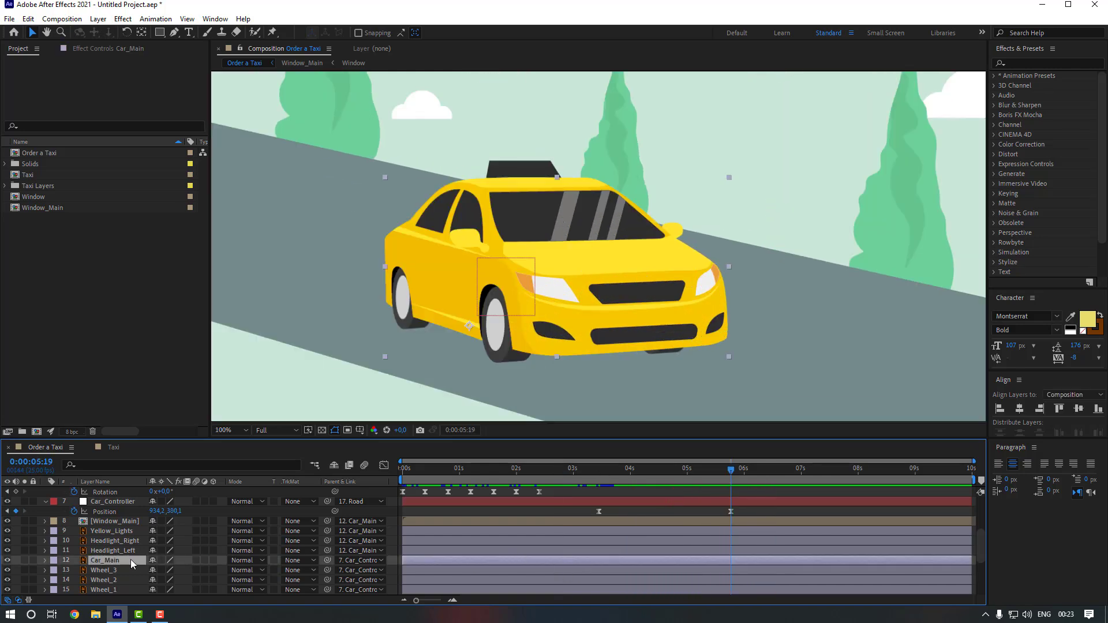
# - Keyframe Car_Main's Position at 0:00:05:19, lower it to -13,7, 124,6 at 0:00:06:04, and copy the first keyframe to 0:00:06:14
pyautogui.press('p')
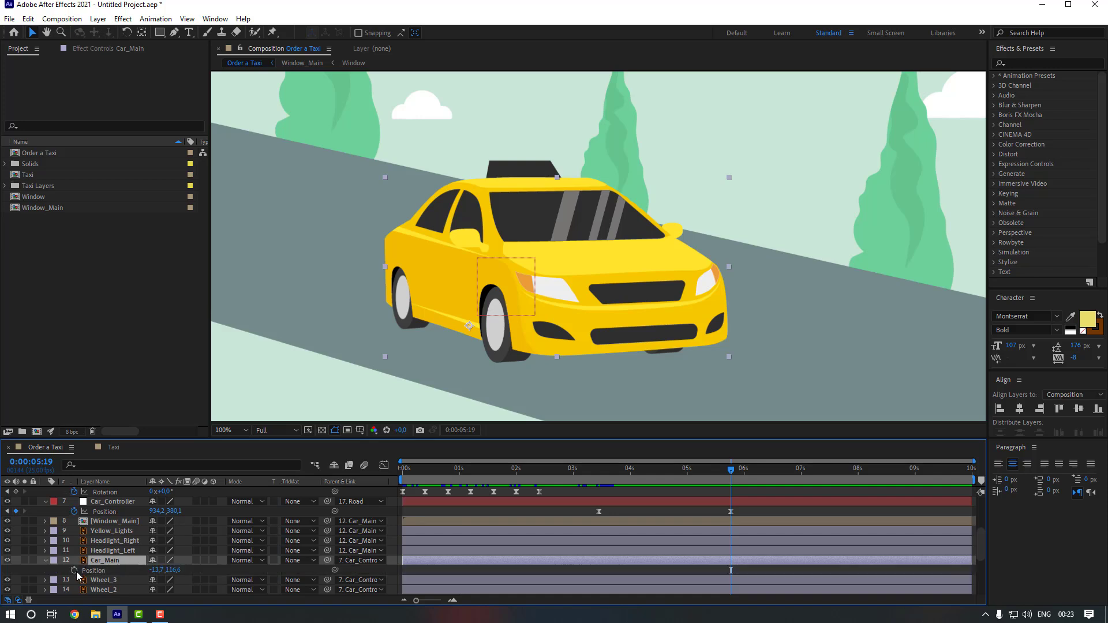
pyautogui.click(74, 571)
pyautogui.hotkey('shift', 'pagedown')
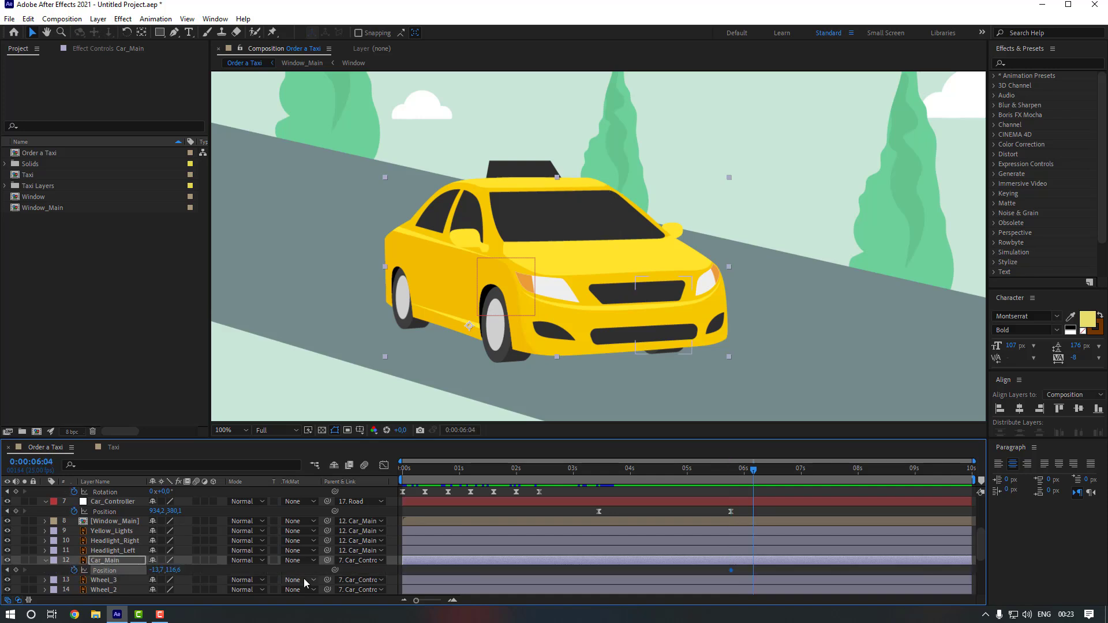
pyautogui.moveTo(176, 570); pyautogui.dragTo(179, 570)
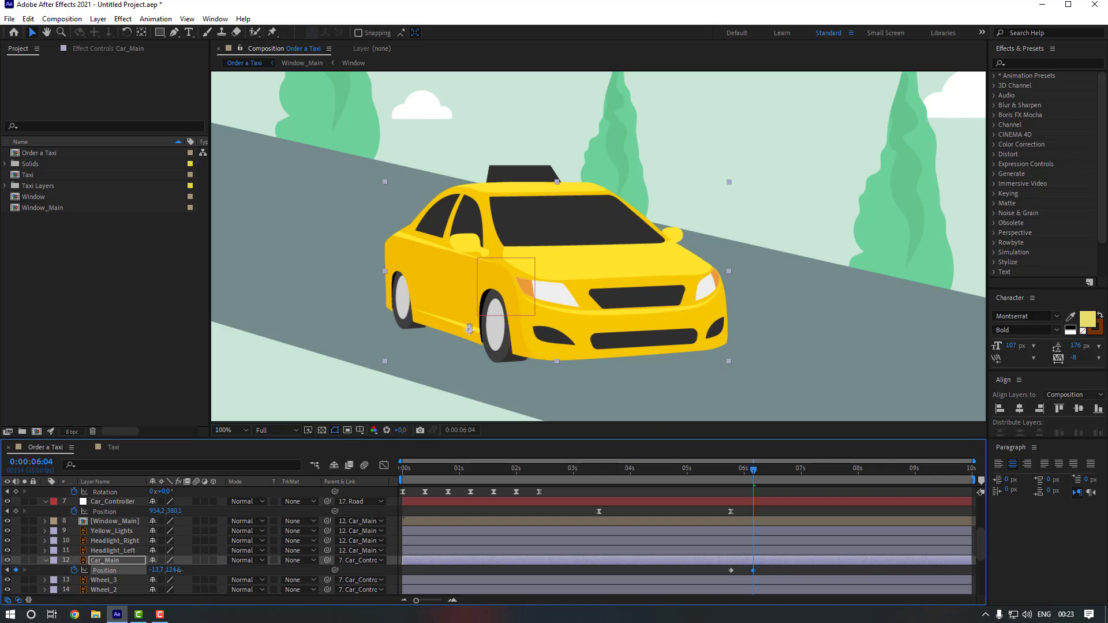
pyautogui.hotkey('shift', 'pagedown')
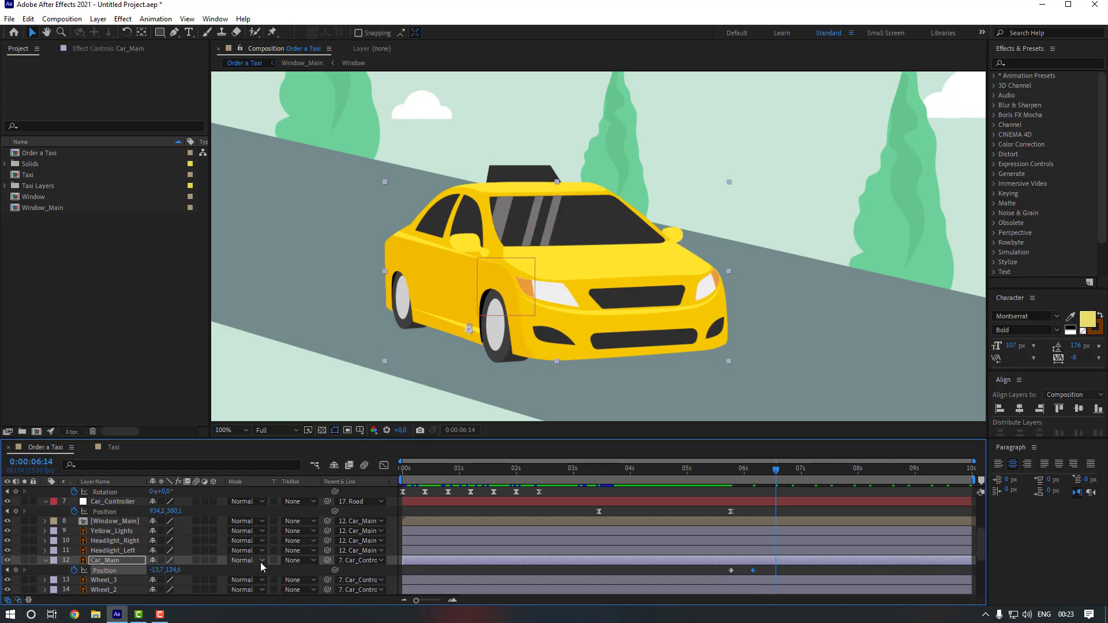
pyautogui.click(731, 570)
pyautogui.hotkey('ctrl', 'c')
pyautogui.hotkey('ctrl', 'v')
# - Apply Easy Ease to the three Car_Main Position keyframes and compress them proportionally to span about half a second
pyautogui.moveTo(792, 569); pyautogui.dragTo(724, 573)
pyautogui.rightClick(732, 572)
pyautogui.moveTo(815, 560)
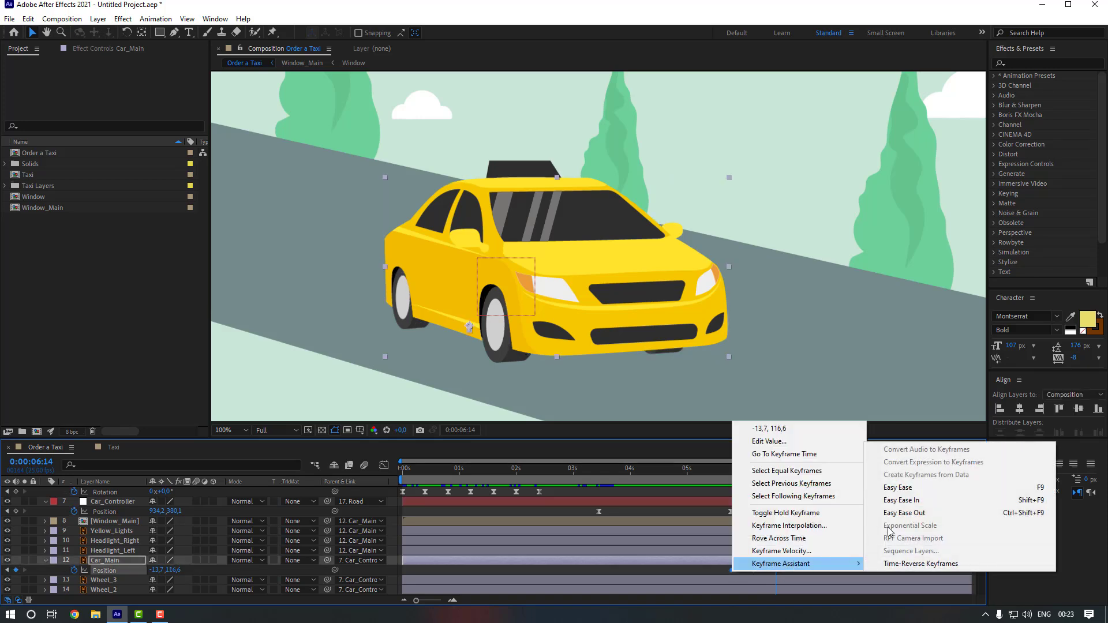
pyautogui.click(887, 489)
pyautogui.moveTo(777, 574); pyautogui.dragTo(762, 575)
pyautogui.click(771, 569)
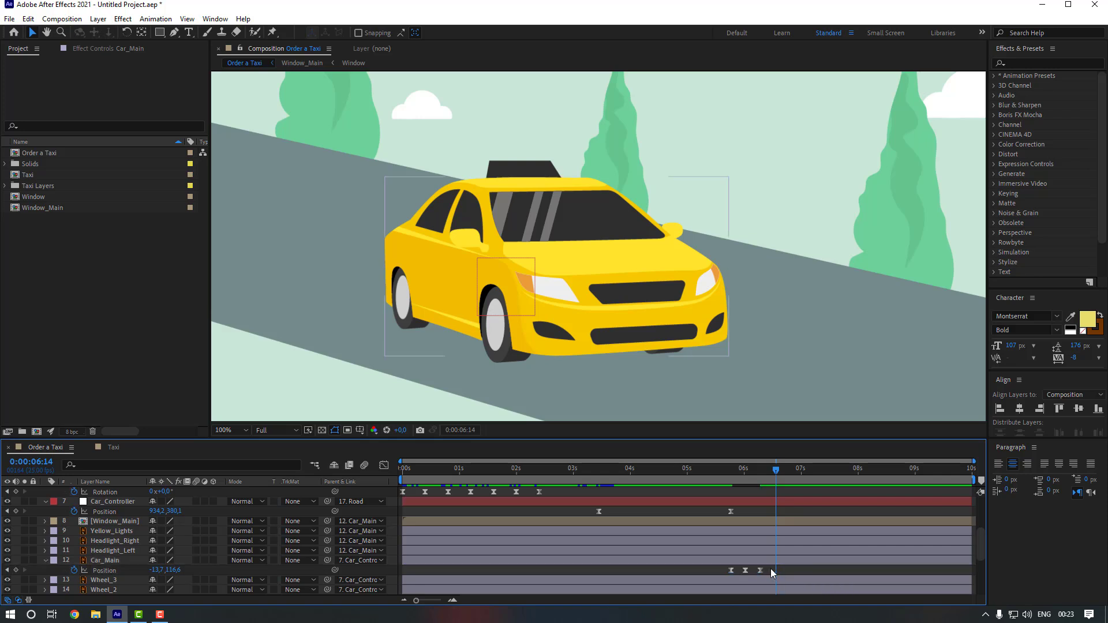
# - Preview the Car_Main bounce, stretch its three Position keyframes slightly apart, and play it again
pyautogui.click(727, 468)
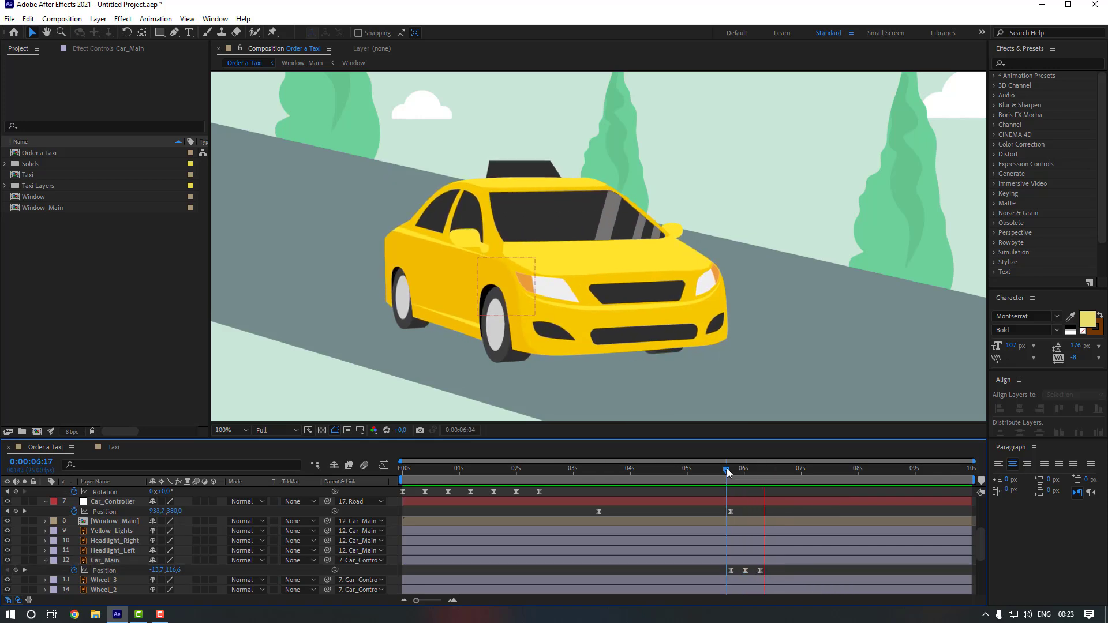
pyautogui.press('space')
pyautogui.moveTo(764, 570)
pyautogui.mouseDown()
pyautogui.moveTo(725, 573)
pyautogui.moveTo(764, 575)
pyautogui.mouseUp()
pyautogui.click(780, 574)
pyautogui.click(720, 470)
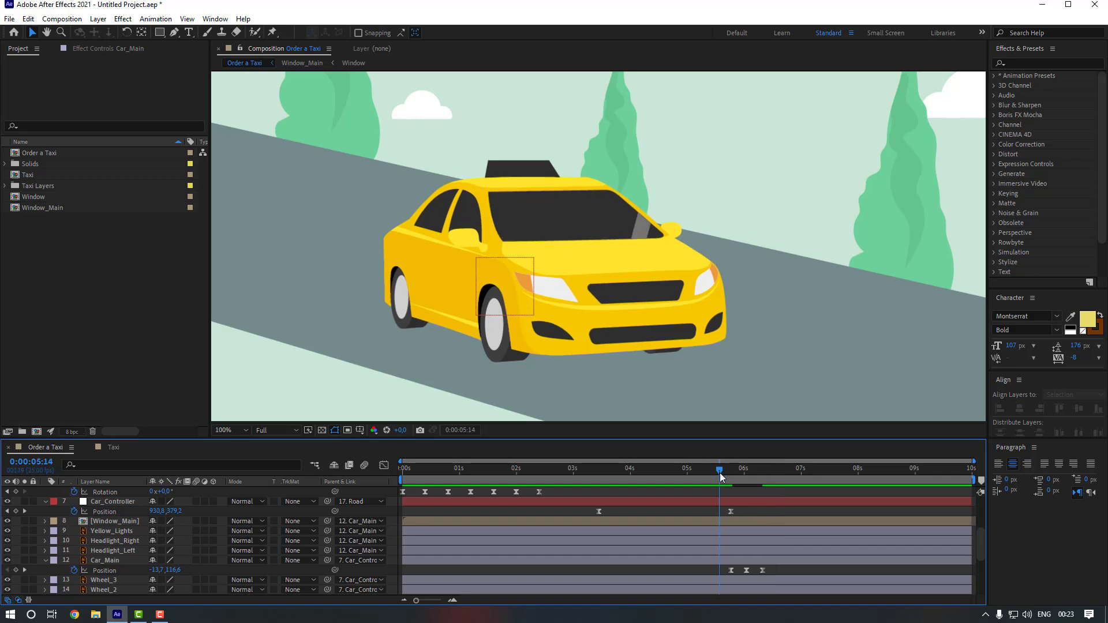
pyautogui.press('space')
pyautogui.press('space')
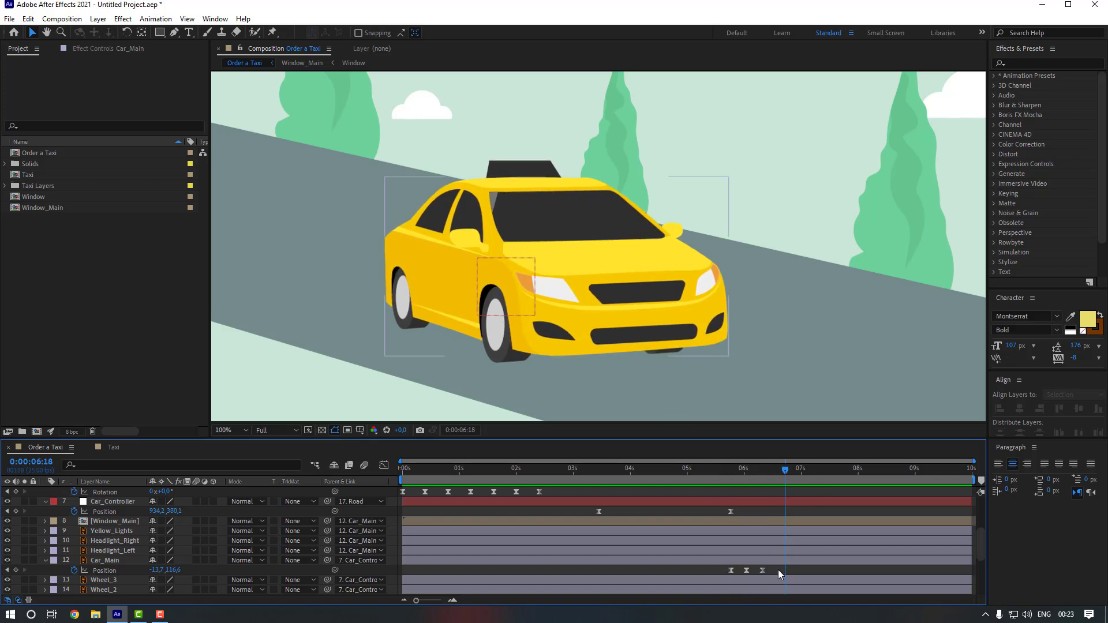
# - Shift the three Car_Main Position keyframes earlier so the bounce starts at 0:00:03:11
pyautogui.moveTo(778, 571); pyautogui.dragTo(600, 573)
pyautogui.click(599, 475)
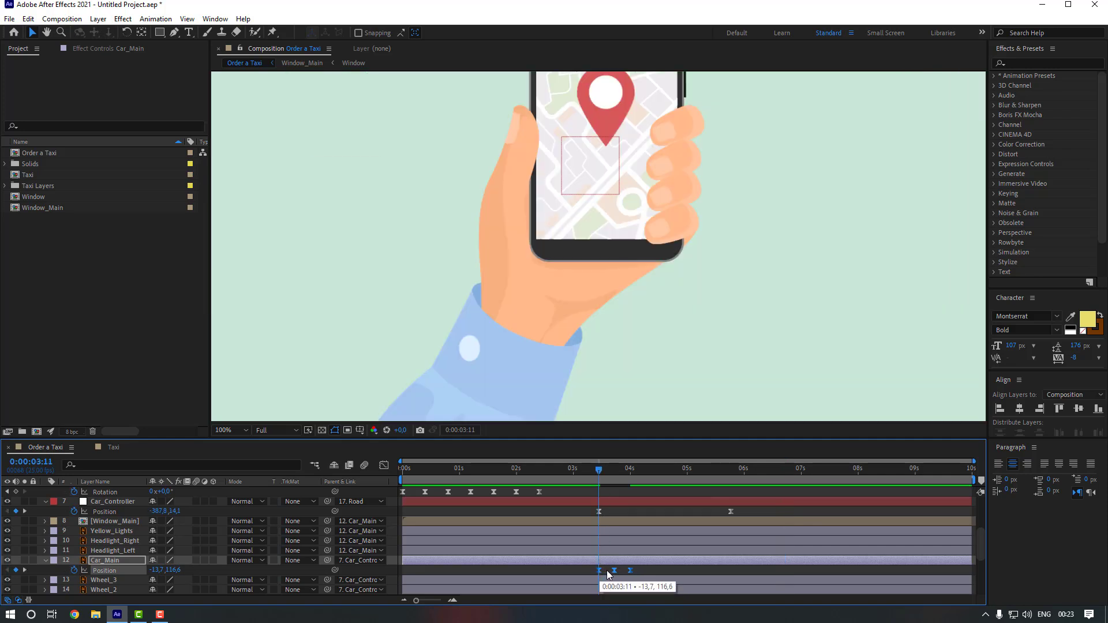
pyautogui.click(645, 570)
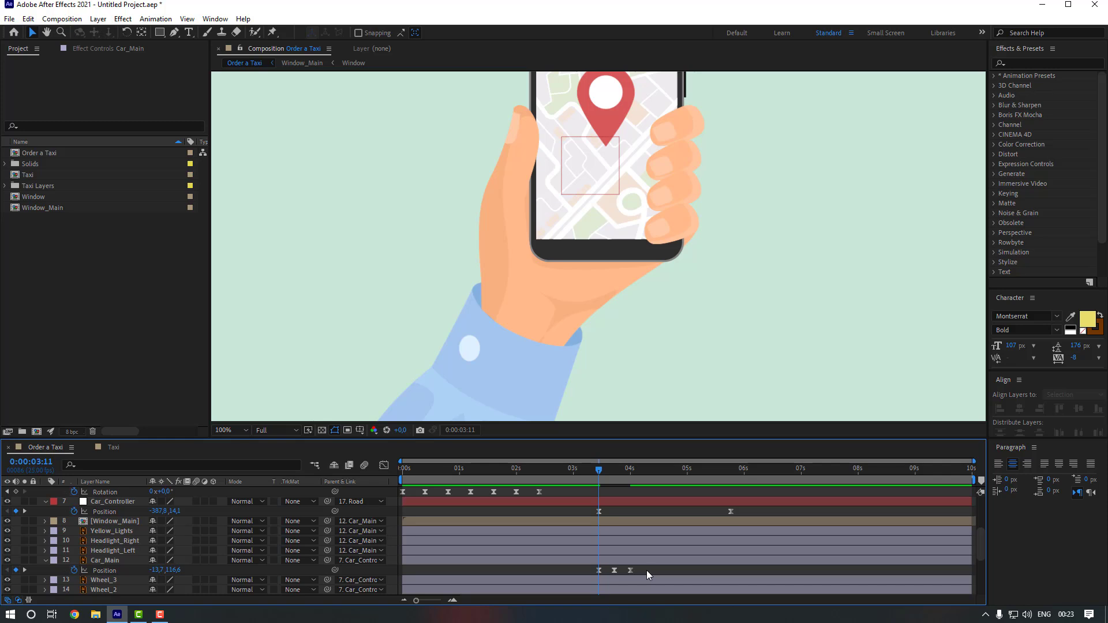
# - Copy the three Car_Main Position keyframes and paste them repeatedly from 0:00:04:00 so the bounce continues until 0:00:06:06
pyautogui.click(596, 570)
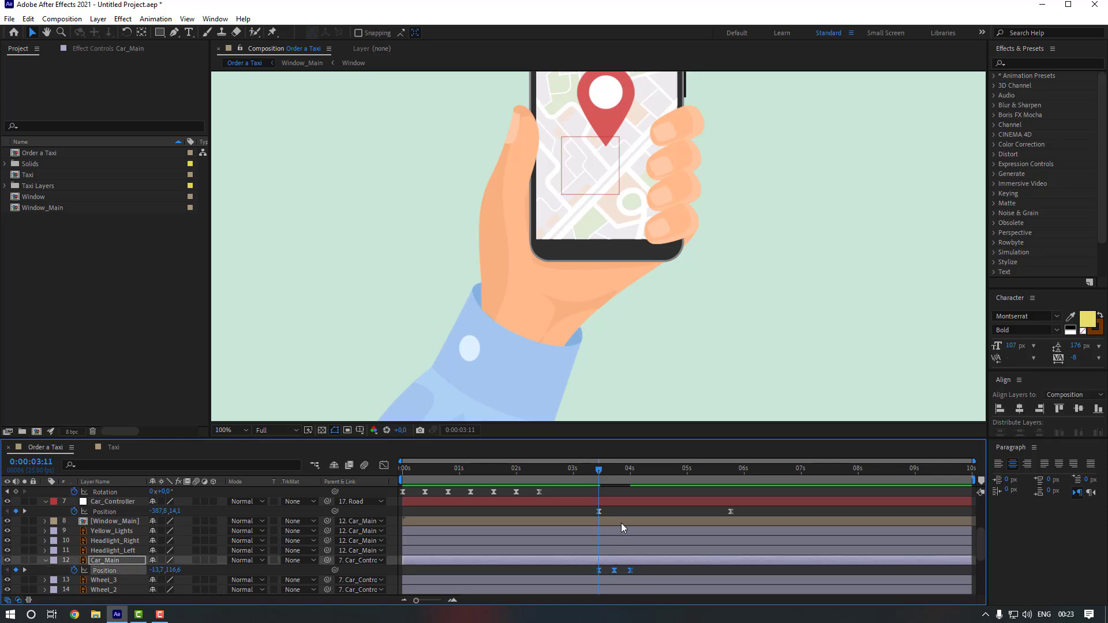
pyautogui.click(628, 471)
pyautogui.hotkey('ctrl', 'v')
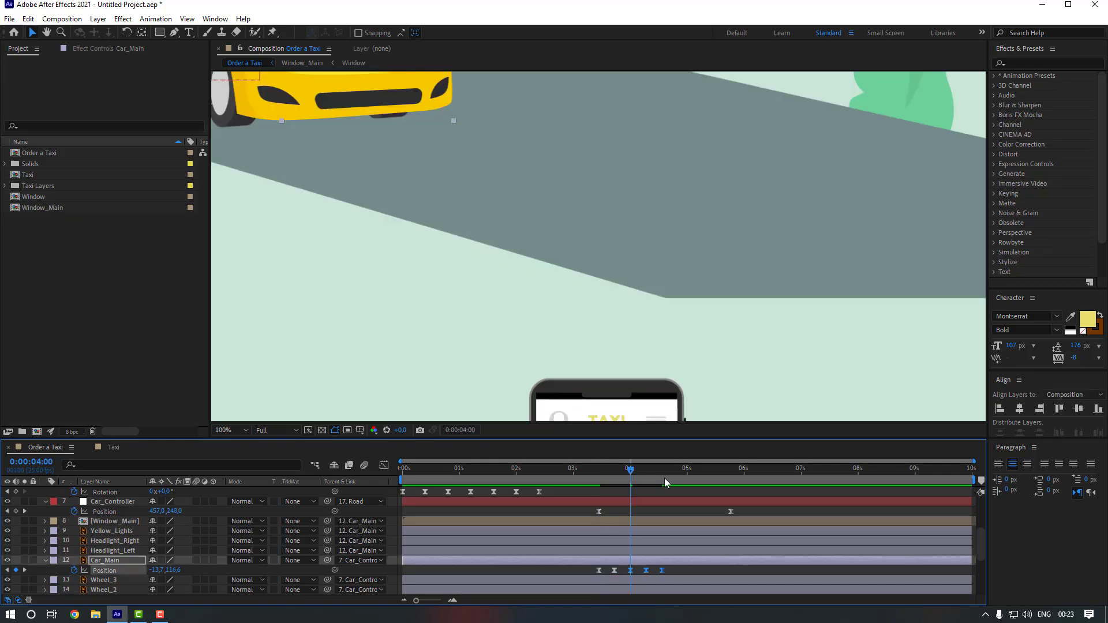
pyautogui.click(663, 478)
pyautogui.moveTo(663, 479); pyautogui.dragTo(726, 479)
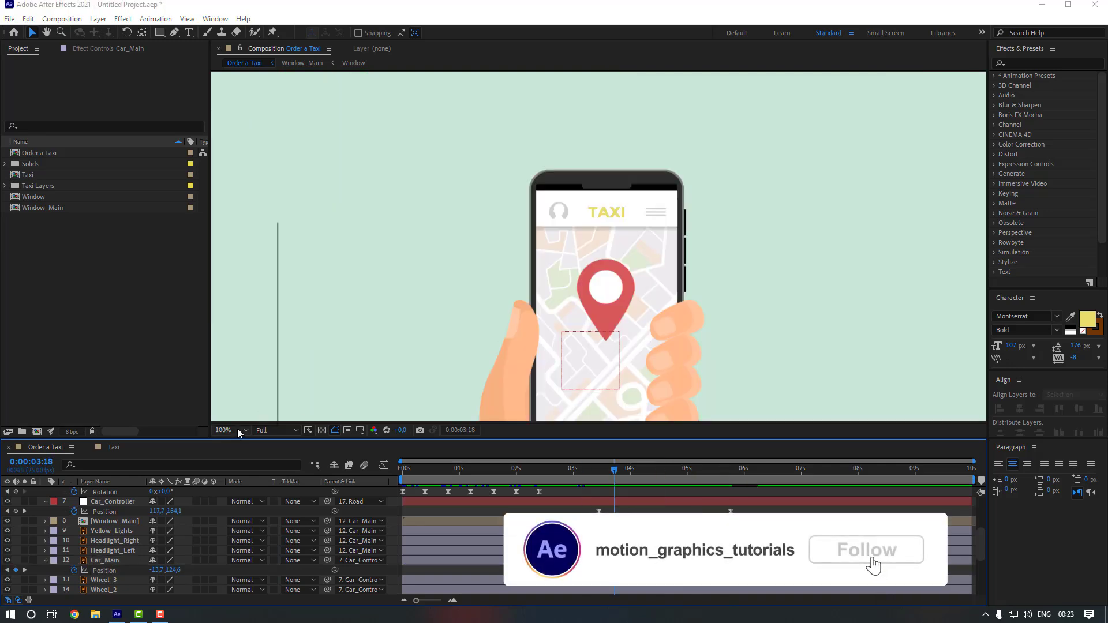
# - Fit the whole composition in the viewer and preview the animation from the beginning
pyautogui.click(237, 430)
pyautogui.click(252, 238)
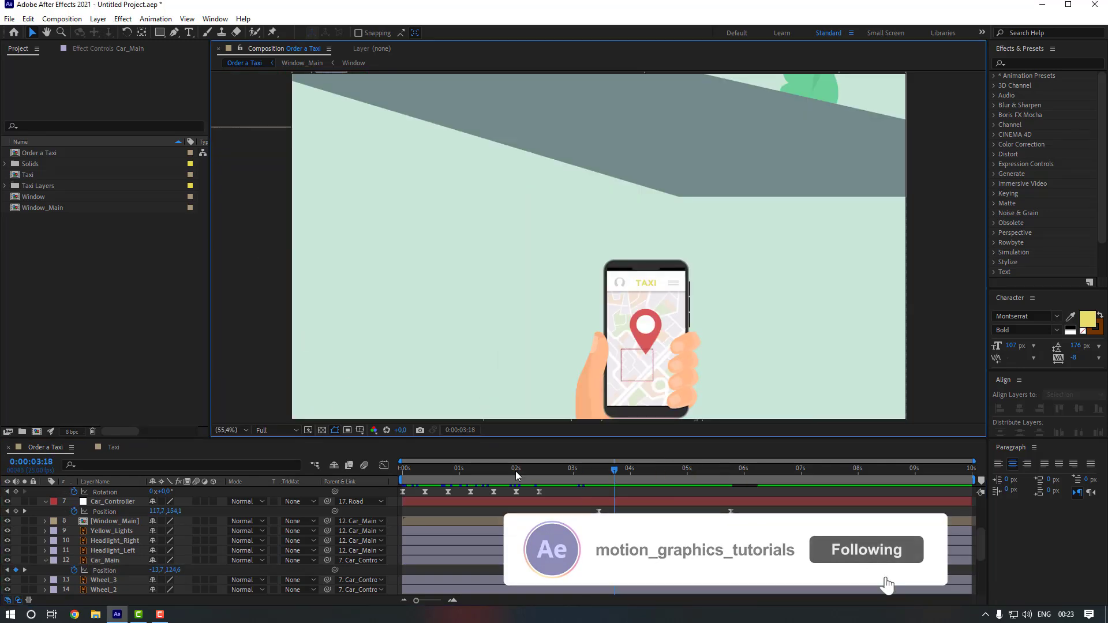
pyautogui.press('Home')
pyautogui.press('space')
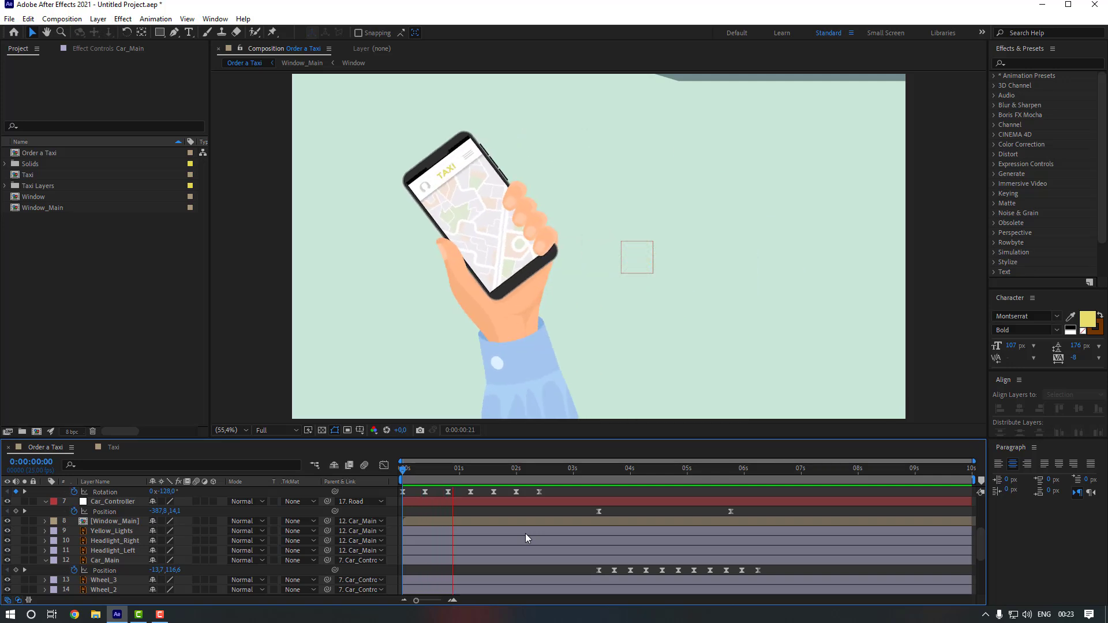
pyautogui.press('space')
# - Raise the Road layer's Position to -70,0, -873,9 at 0:00:03:11 and preview the animation from the start
pyautogui.scroll(3, 612, 519)
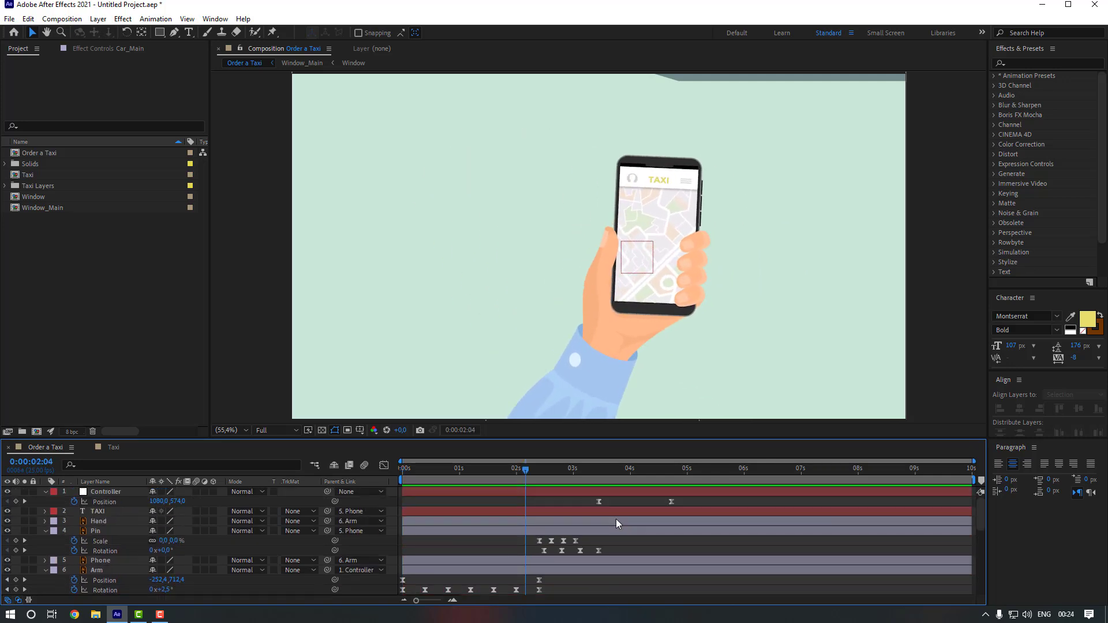
pyautogui.scroll(-5, 586, 501)
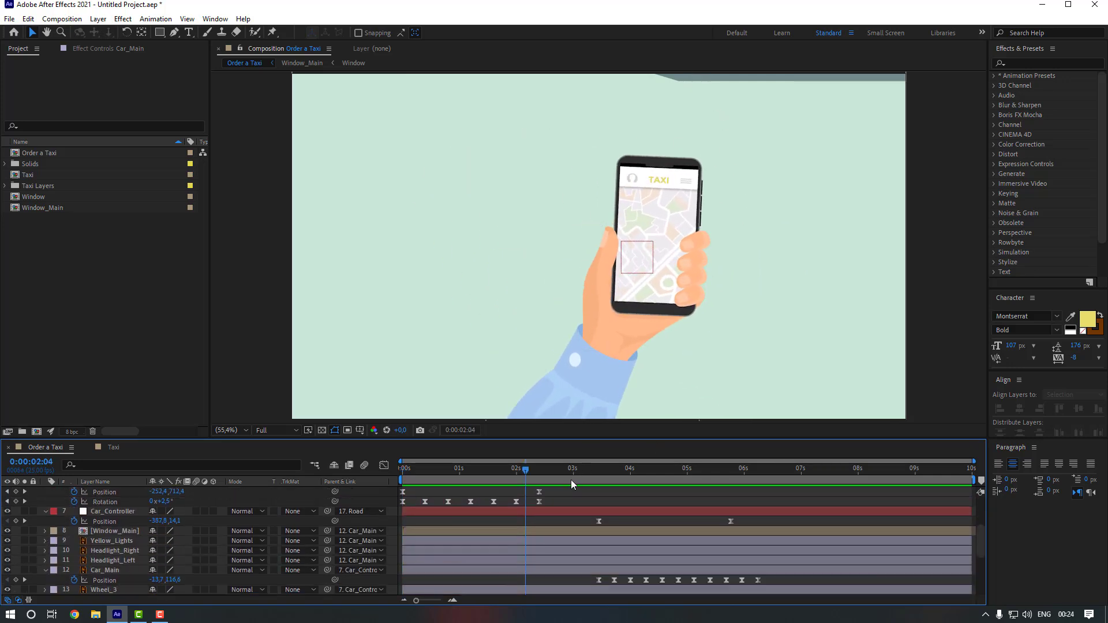
pyautogui.click(597, 474)
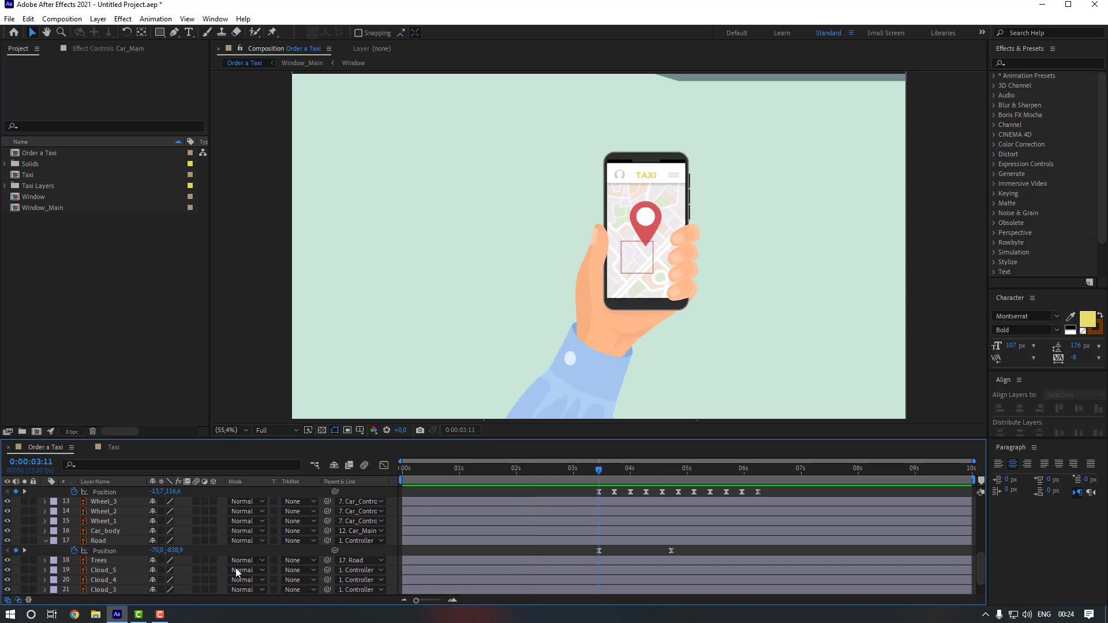
pyautogui.moveTo(176, 557); pyautogui.dragTo(434, 556)
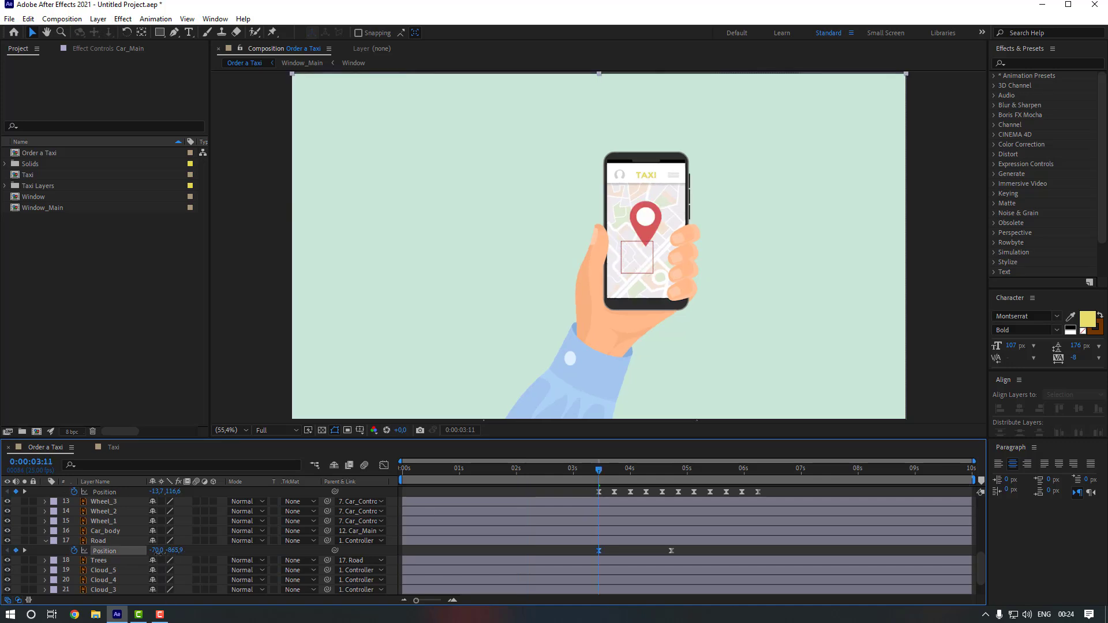
pyautogui.press('F2')
pyautogui.press('space')
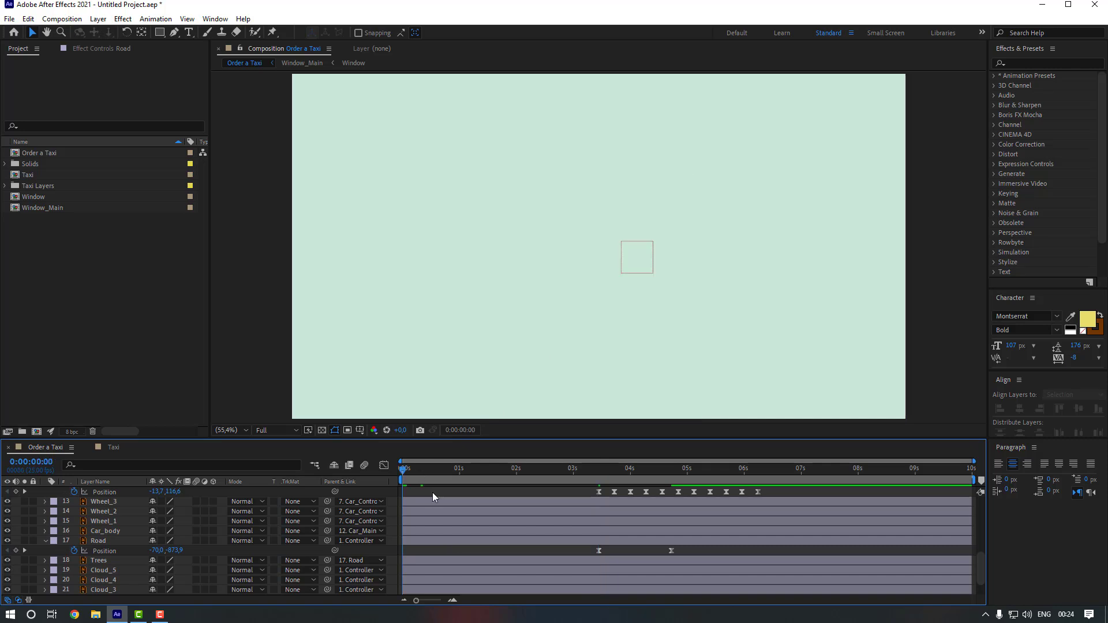
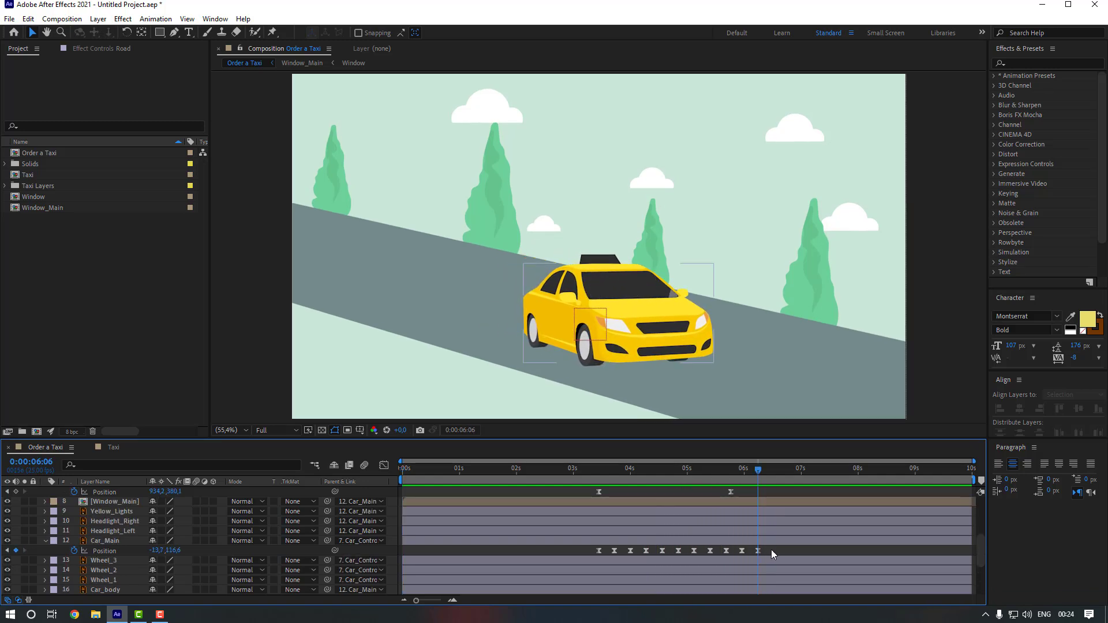
# - Copy the last three Car_Main Position keyframes and paste them repeatedly so the bounce continues until 0:00:09:15
pyautogui.moveTo(771, 549); pyautogui.dragTo(725, 554)
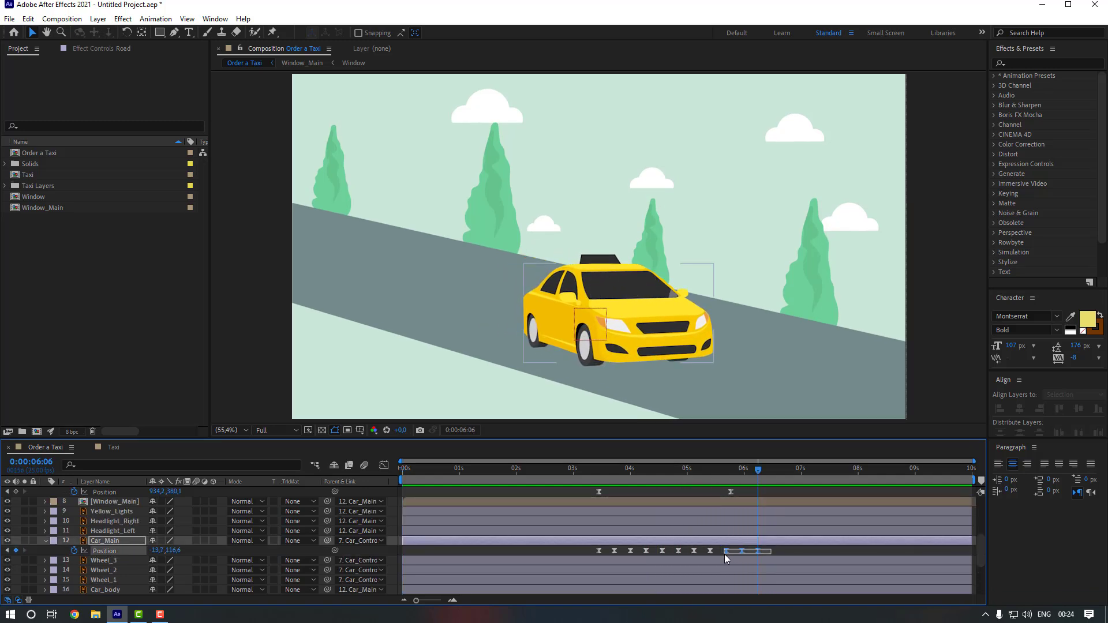
pyautogui.click(789, 468)
pyautogui.hotkey('ctrl', 'v')
pyautogui.click(823, 469)
pyautogui.hotkey('ctrl', 'v')
pyautogui.click(854, 469)
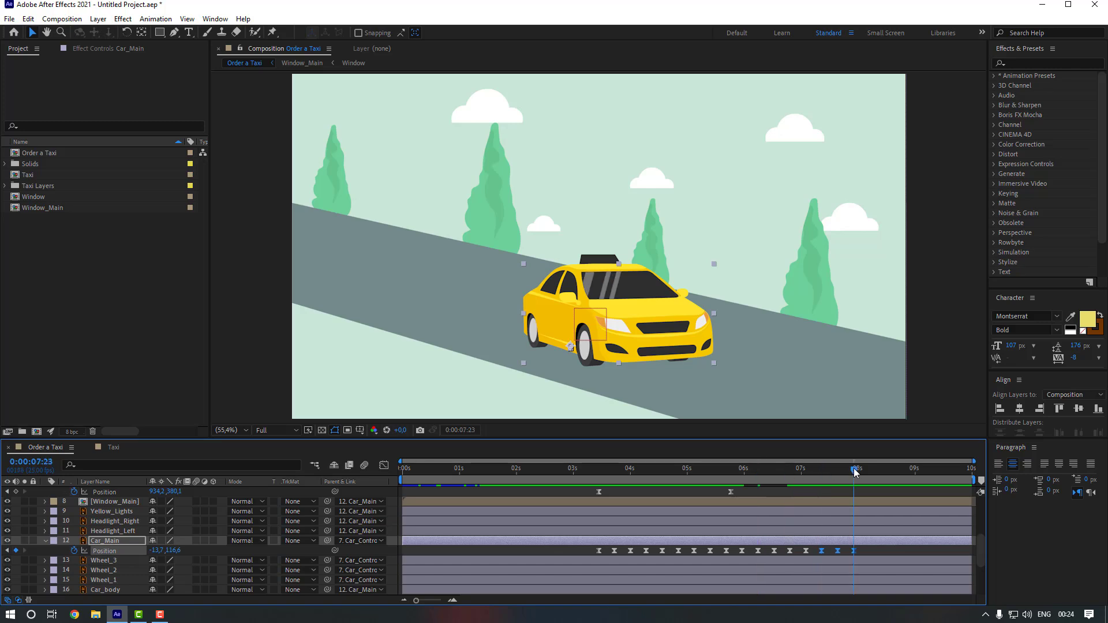
pyautogui.hotkey('ctrl', 'v')
pyautogui.click(886, 469)
pyautogui.click(949, 470)
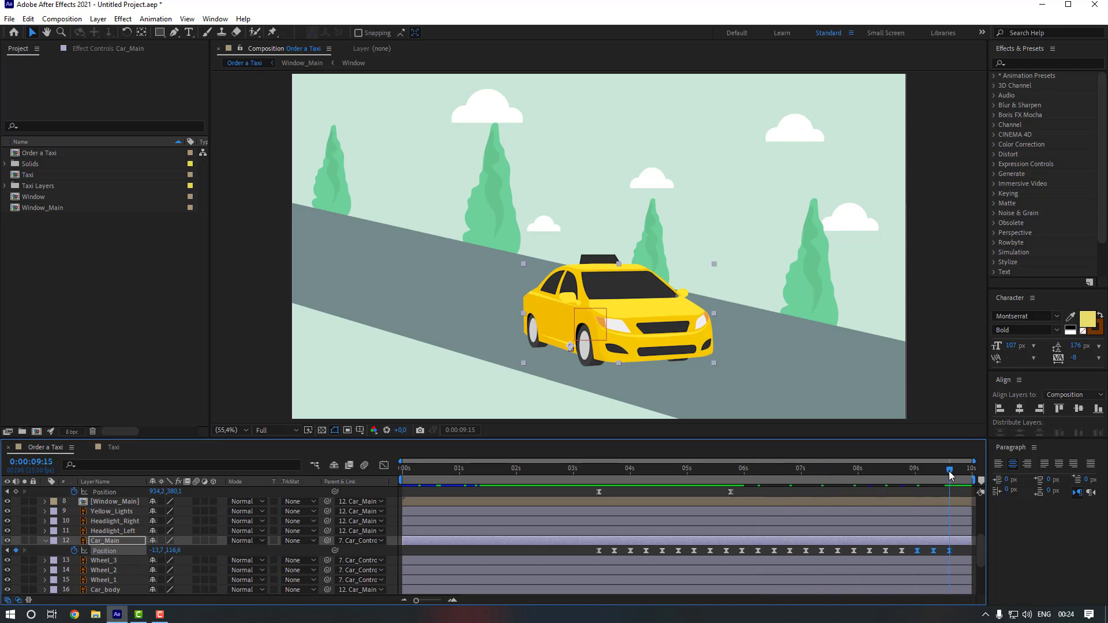
pyautogui.click(959, 549)
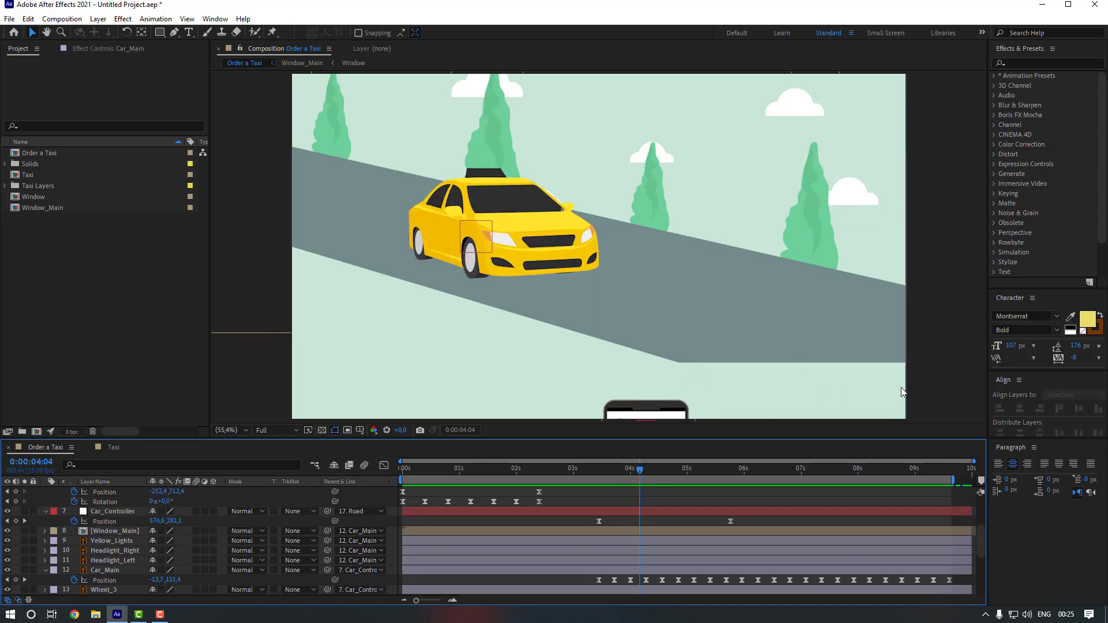
# - With the Pen tool, draw a closed shape at 0:00:04:04 that continues the road's lower edge diagonally past the canvas's lower-right corner
pyautogui.click(247, 380)
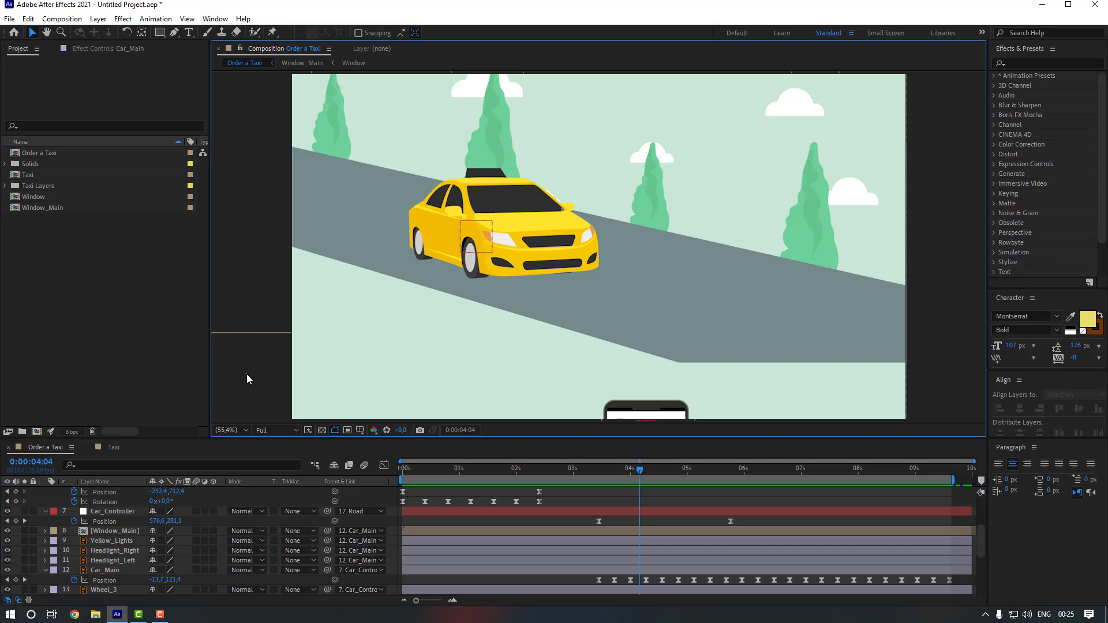
pyautogui.click(173, 32)
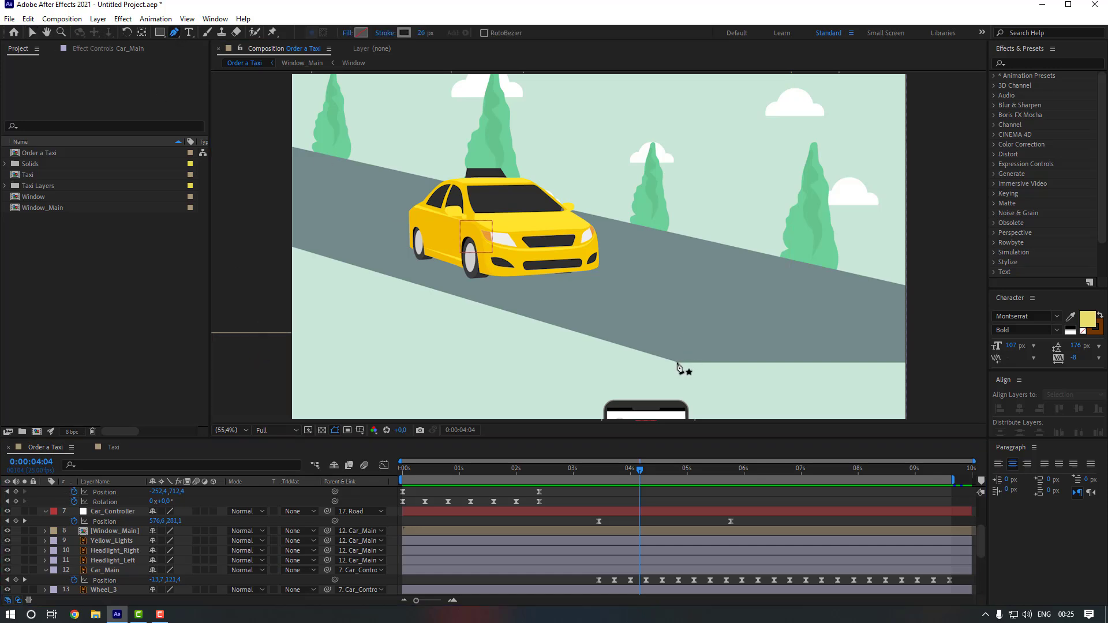
pyautogui.scroll(6, 681, 368)
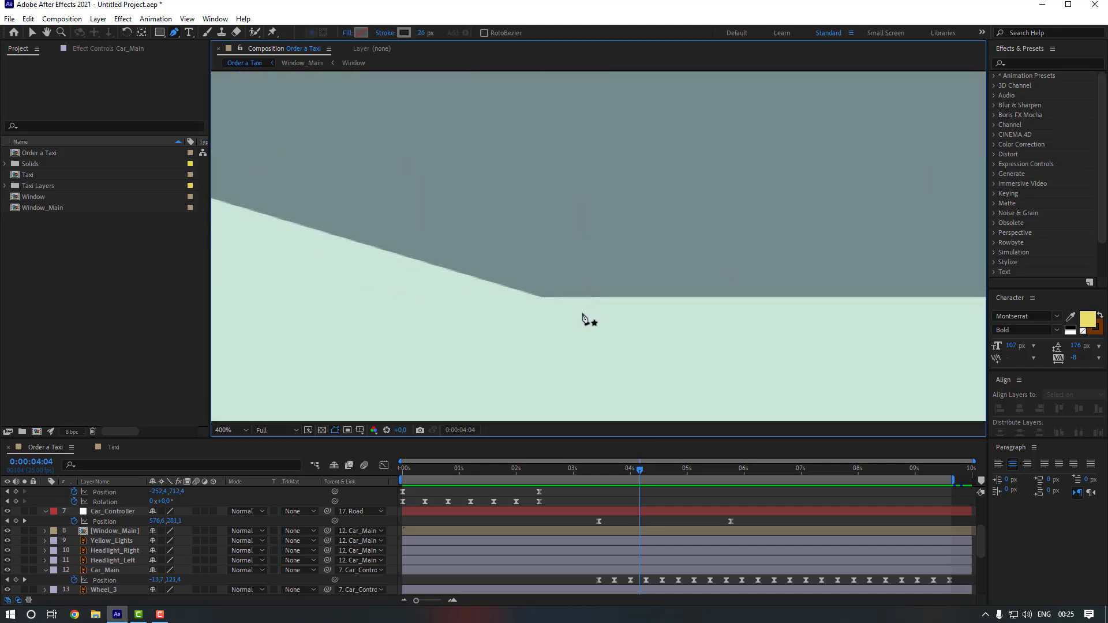
pyautogui.click(502, 332)
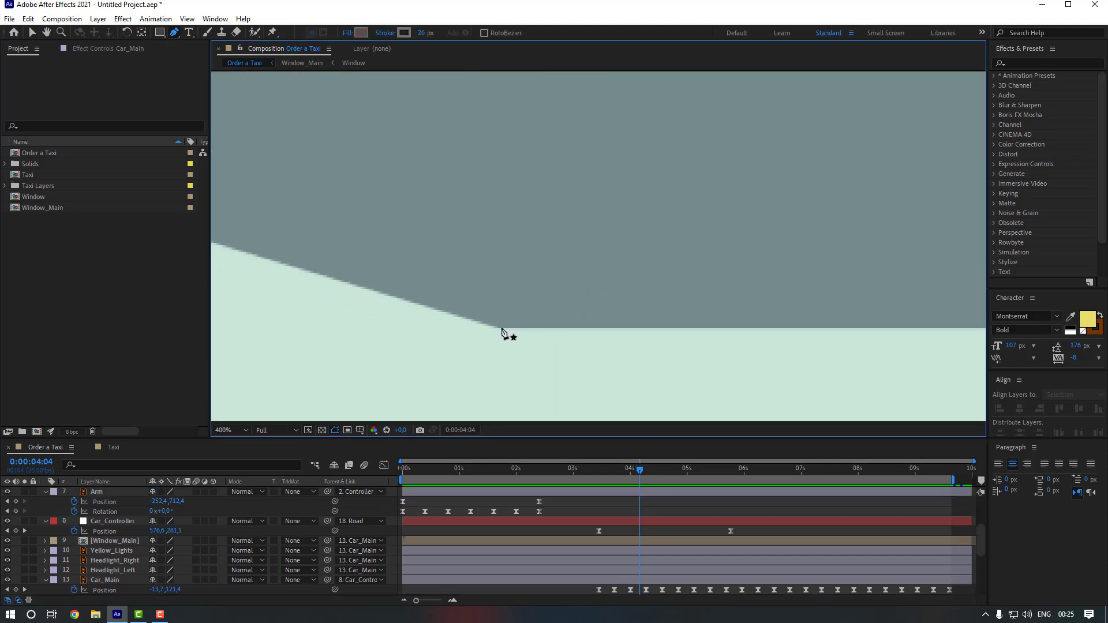
pyautogui.scroll(-4, 690, 361)
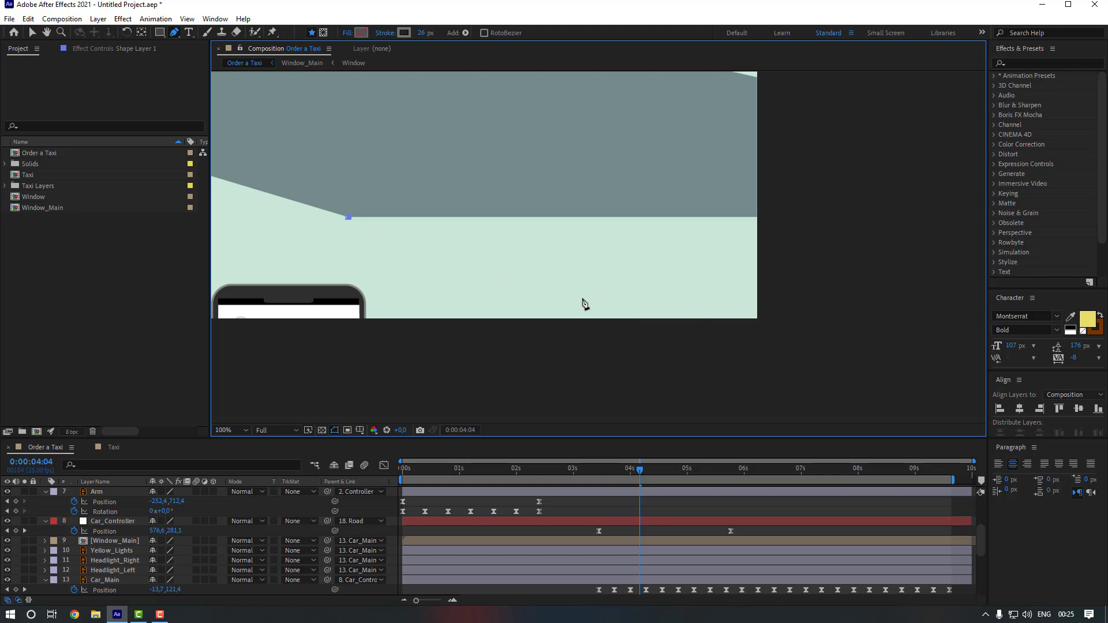
pyautogui.click(696, 331)
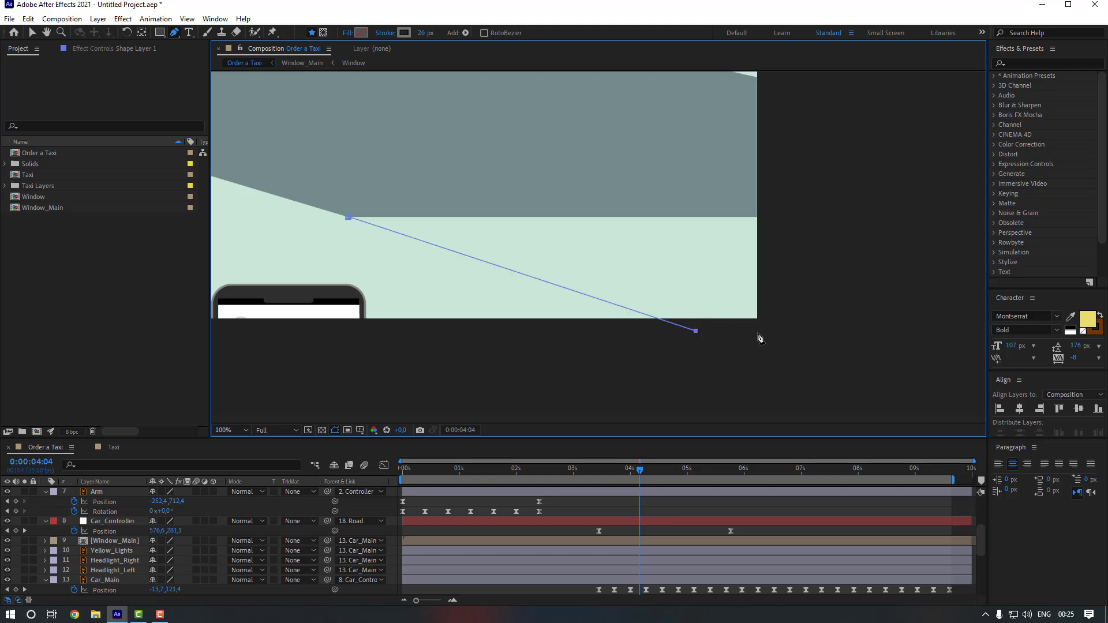
pyautogui.click(795, 168)
pyautogui.click(609, 145)
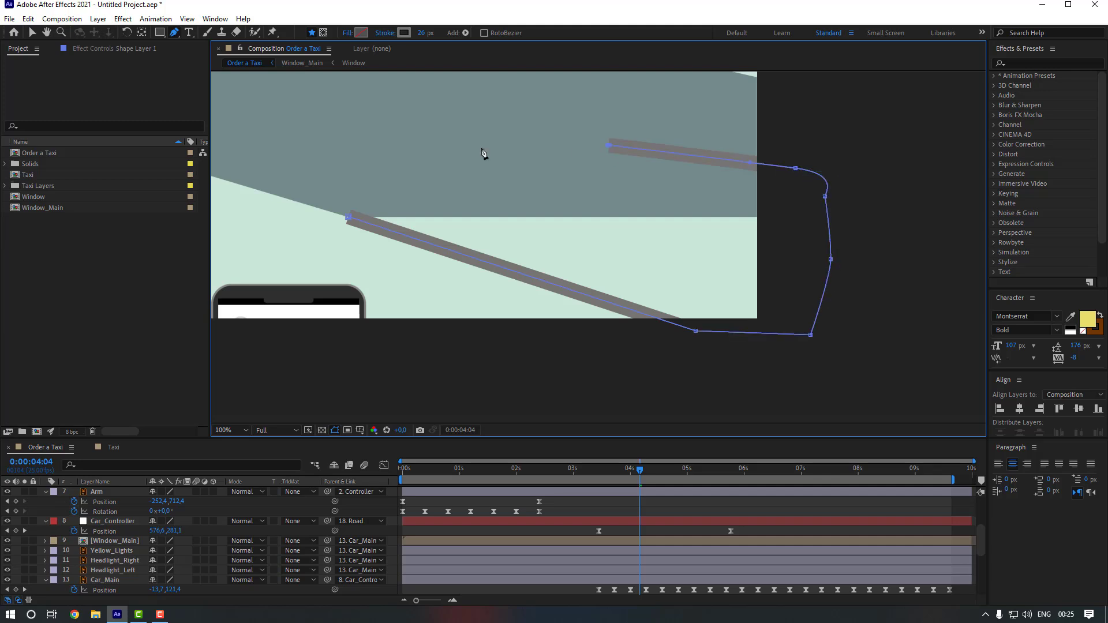
pyautogui.click(467, 149)
pyautogui.click(393, 169)
pyautogui.click(349, 219)
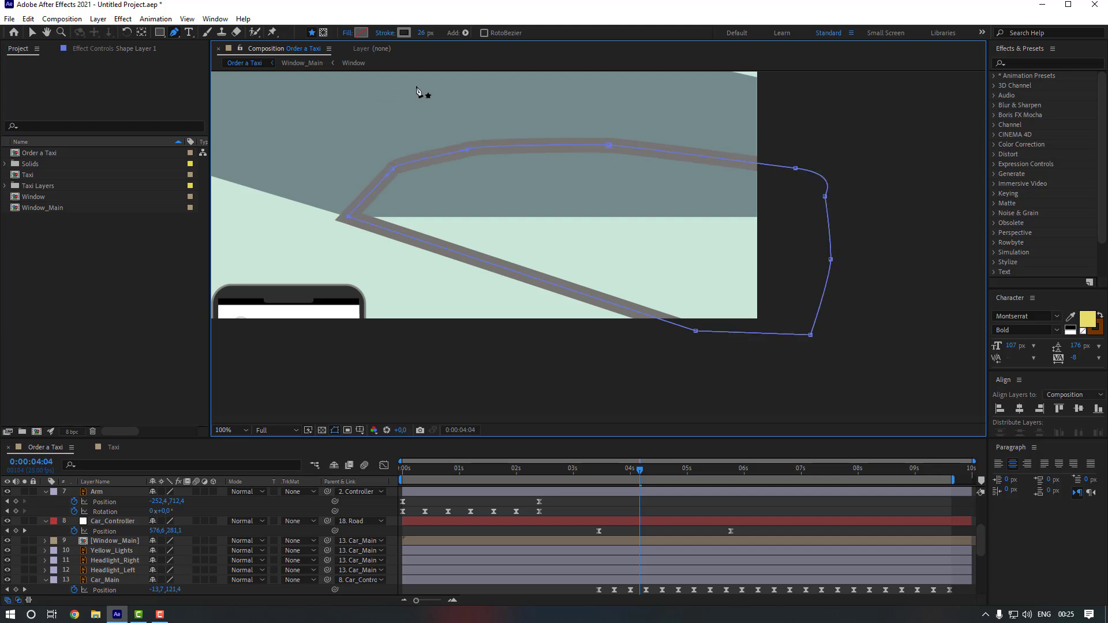
# - Set the new shape's stroke width to 0 px and sample the road's gray, 728B89, as its fill
pyautogui.write('0')
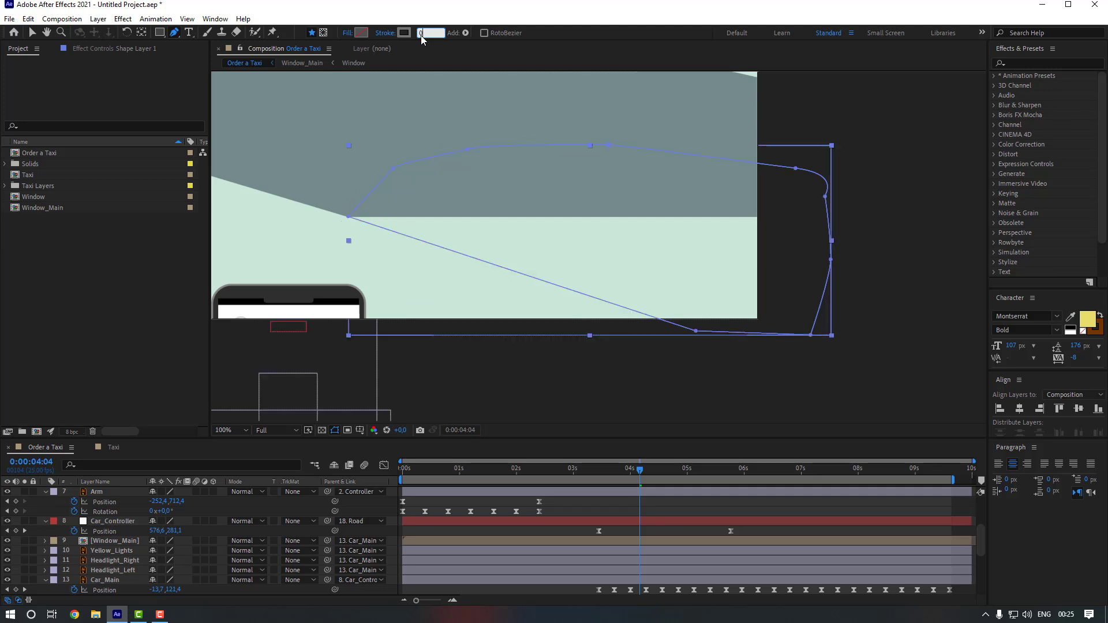
pyautogui.click(360, 33)
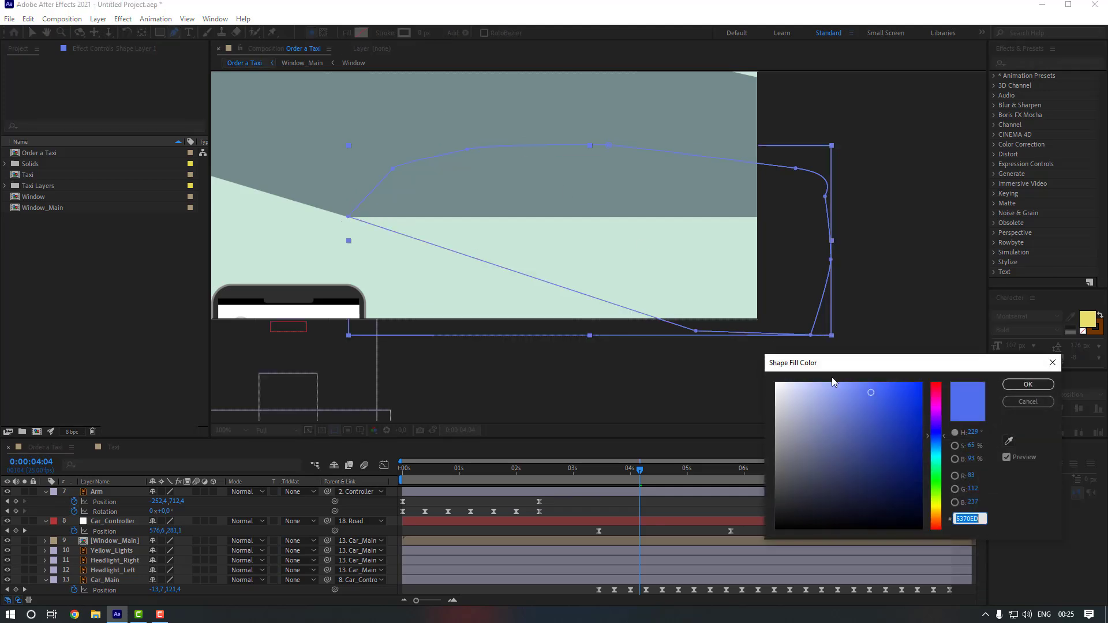
pyautogui.click(1009, 440)
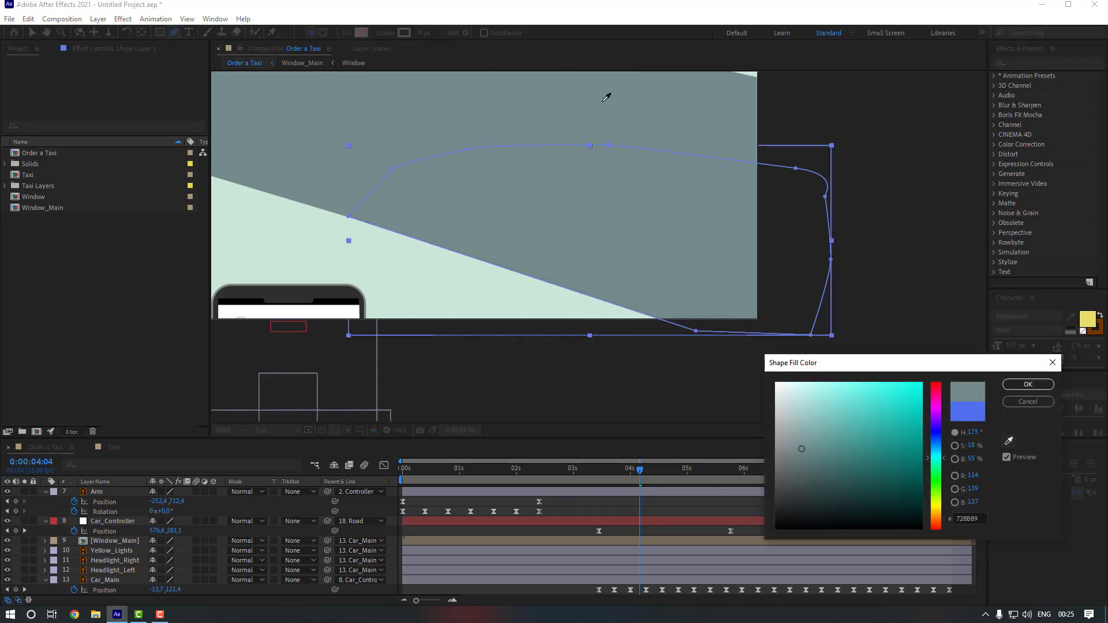
pyautogui.click(732, 171)
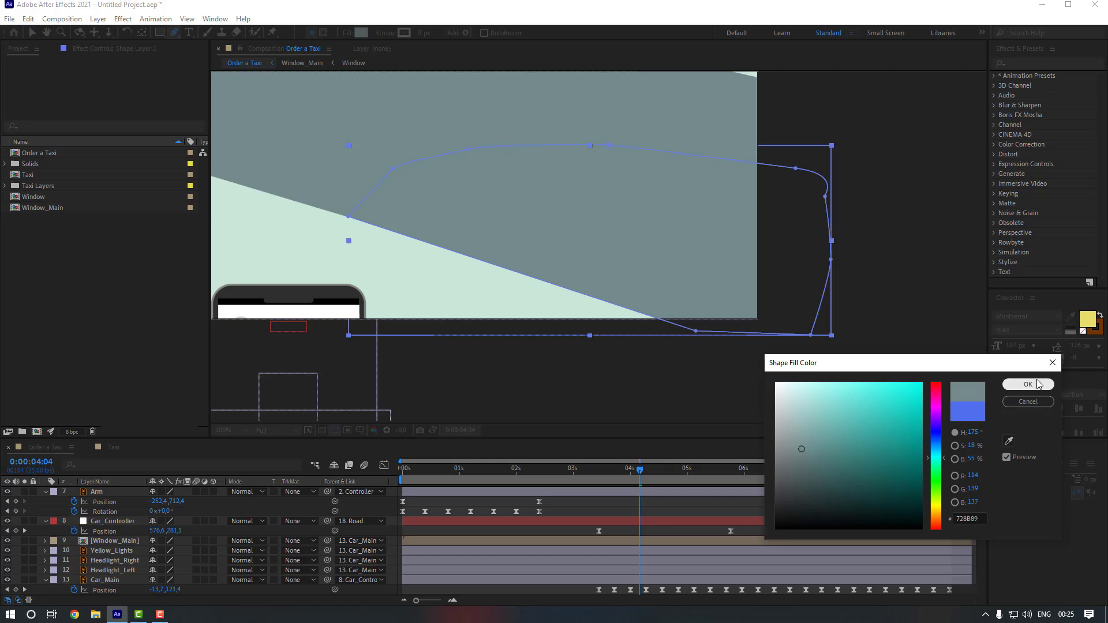
pyautogui.click(1028, 385)
# - Move the new shape layer directly below Road in the layer stack and parent it to Road
pyautogui.scroll(3, 113, 520)
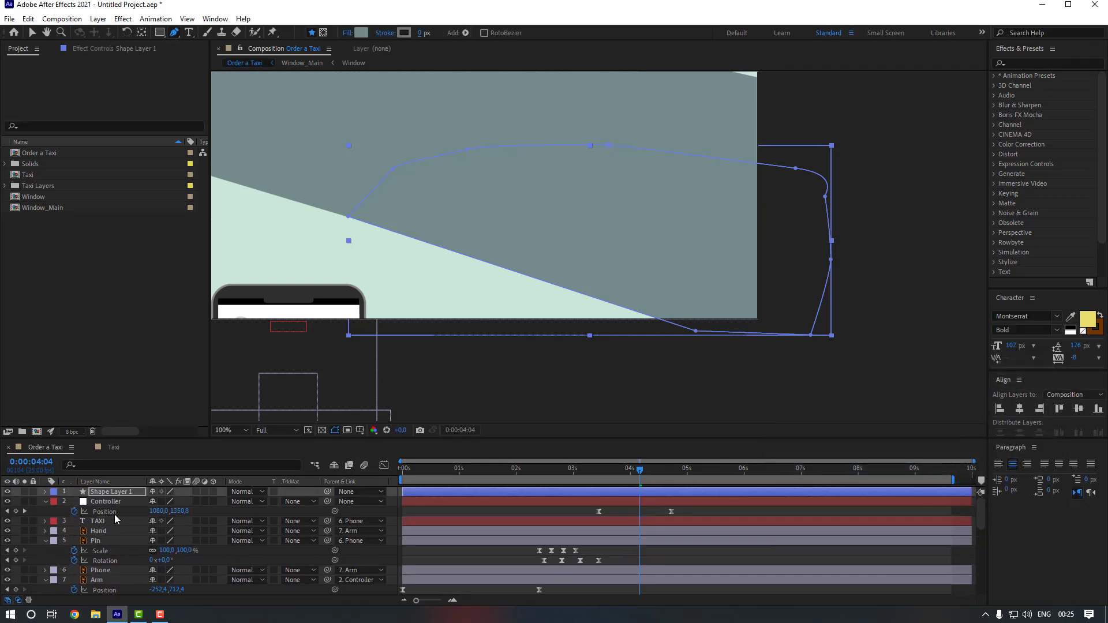
pyautogui.click(118, 493)
pyautogui.moveTo(125, 492); pyautogui.dragTo(111, 523)
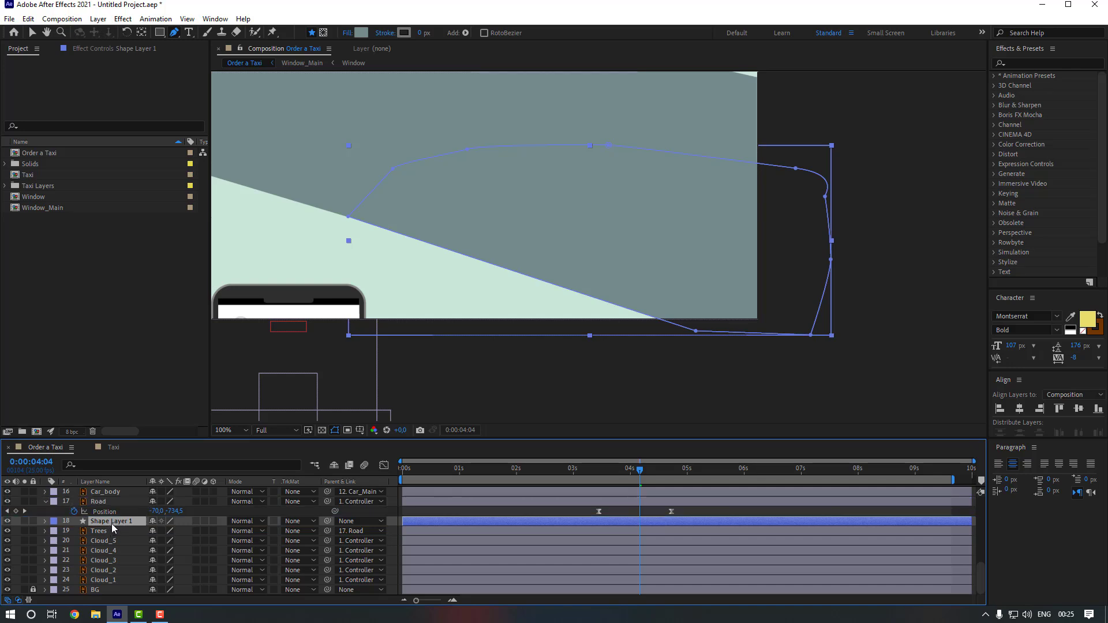
pyautogui.moveTo(185, 506); pyautogui.dragTo(122, 500)
pyautogui.click(416, 509)
# - Set the Road layer's Position to -70,0, -1073,9 at 0:00:03:11 so the extension leaves the frame, and preview the move
pyautogui.moveTo(450, 470); pyautogui.dragTo(439, 469)
pyautogui.scroll(-3, 461, 330)
pyautogui.scroll(2, 452, 300)
pyautogui.moveTo(448, 261); pyautogui.dragTo(500, 358)
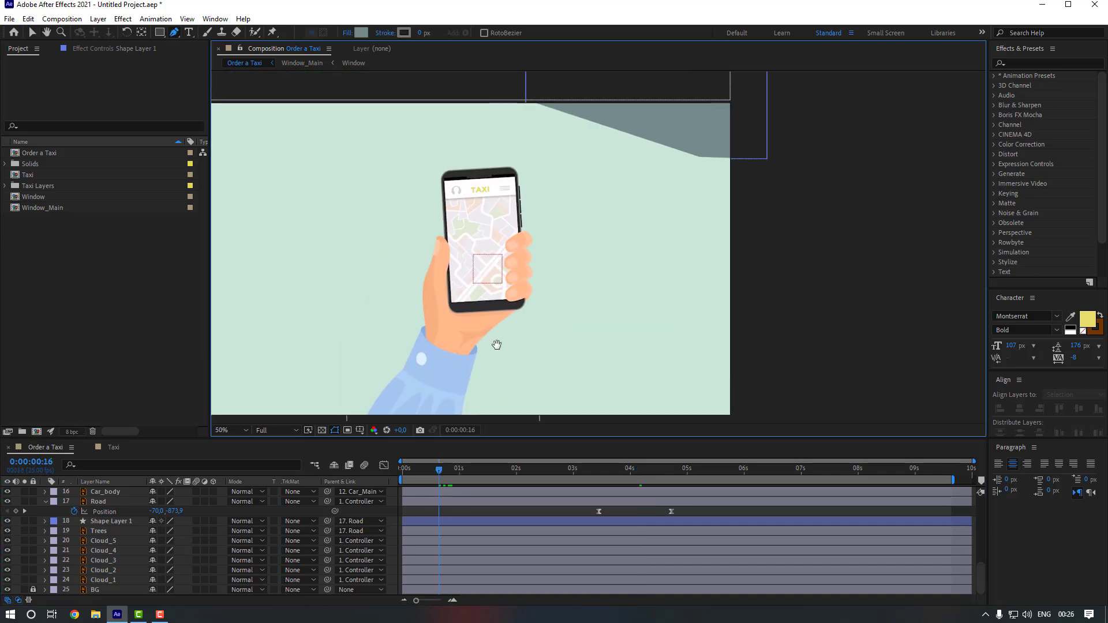
pyautogui.click(598, 467)
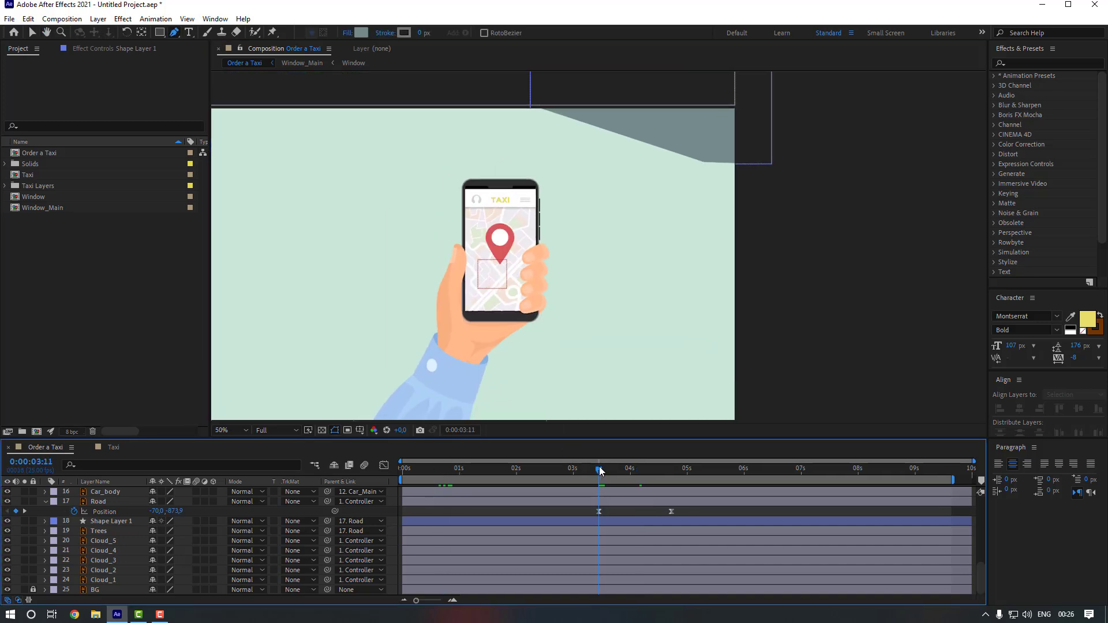
pyautogui.moveTo(177, 514); pyautogui.dragTo(438, 525)
pyautogui.click(570, 512)
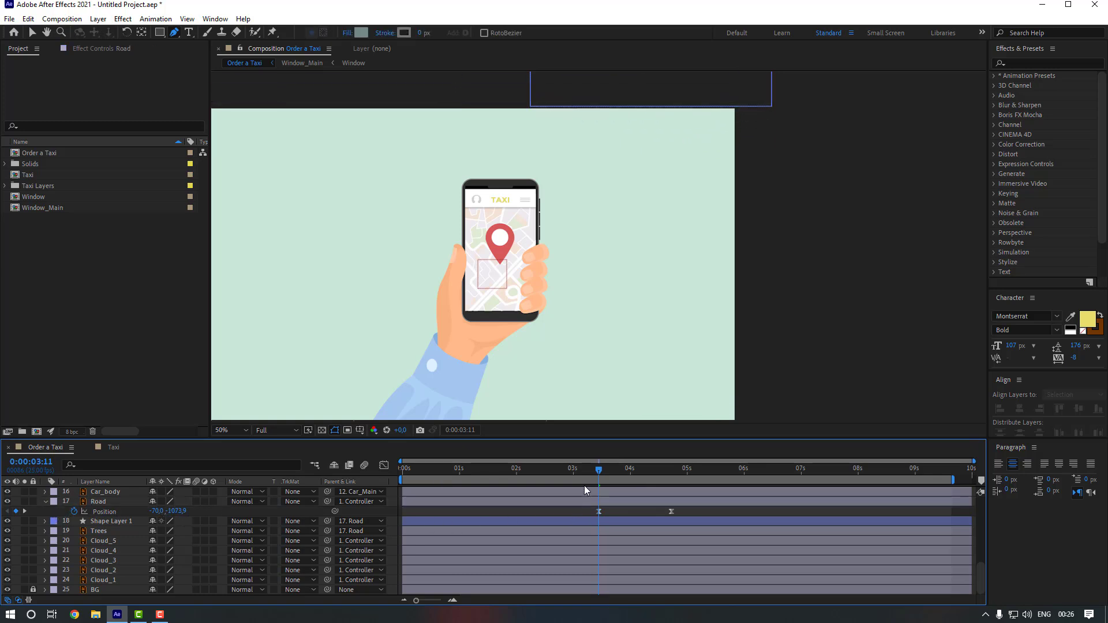
pyautogui.press('space')
# - At 0:00:03:17, reshape the road-extension shape by moving its corner point beyond the canvas edge down to continue the road edge's slope
pyautogui.moveTo(608, 475); pyautogui.dragTo(612, 474)
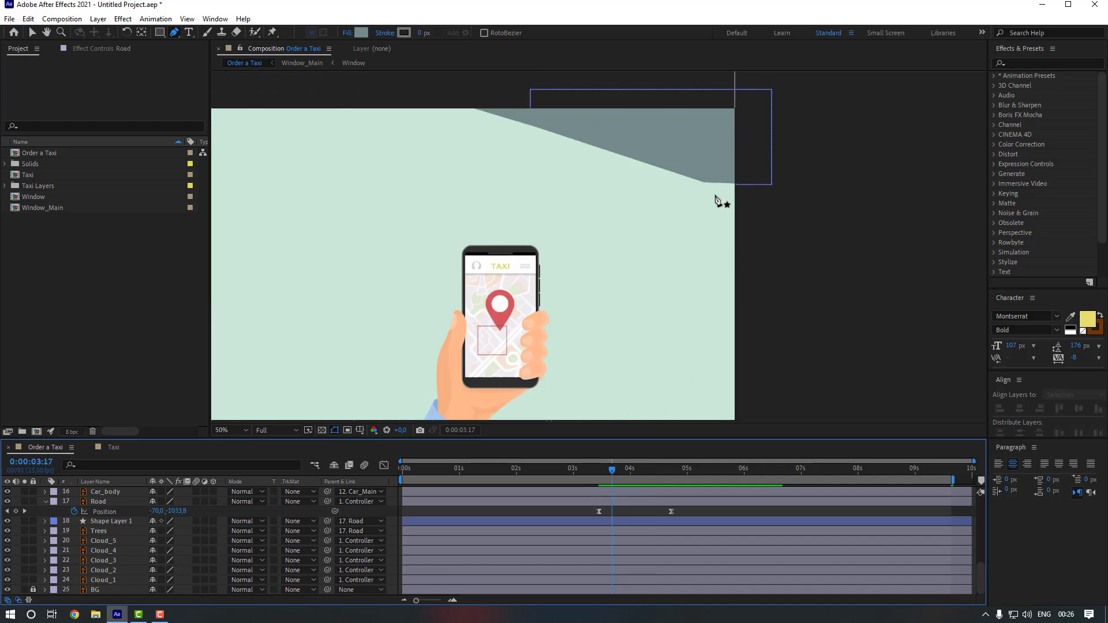
pyautogui.click(628, 519)
pyautogui.scroll(1, 787, 209)
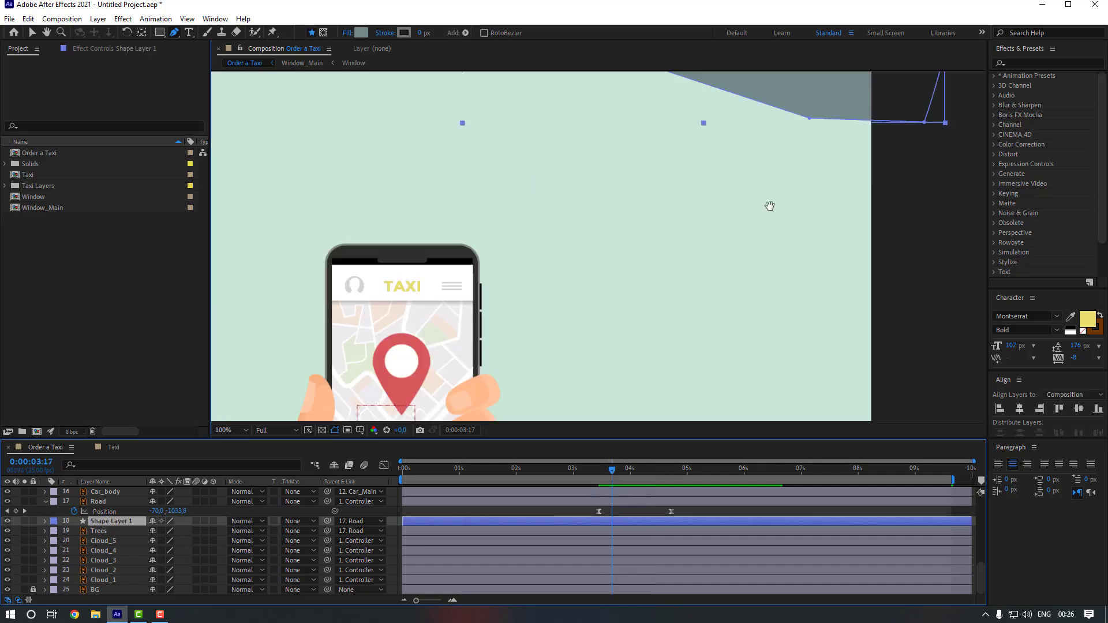
pyautogui.moveTo(769, 206); pyautogui.dragTo(475, 277)
pyautogui.click(512, 192)
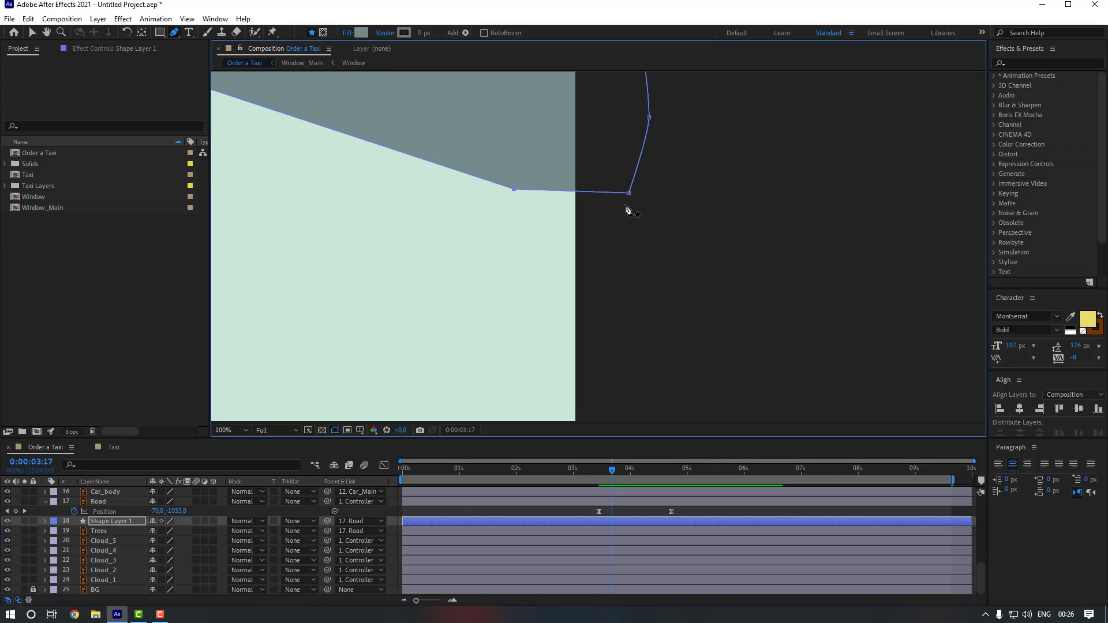
pyautogui.moveTo(629, 195); pyautogui.dragTo(634, 229)
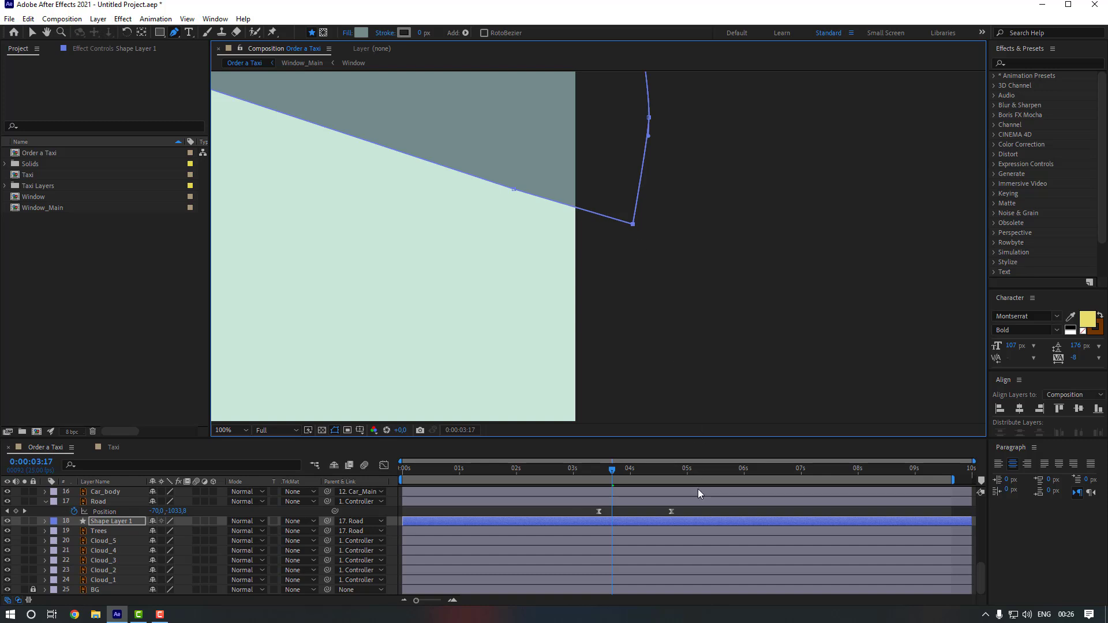
# - Set the Road layer's Position to -70,0, -1098,9 at 0:00:03:11 and preview the animation with the whole composition fitted in view
pyautogui.press('v')
pyautogui.click(697, 510)
pyautogui.moveTo(608, 471); pyautogui.dragTo(599, 467)
pyautogui.scroll(-2, 502, 260)
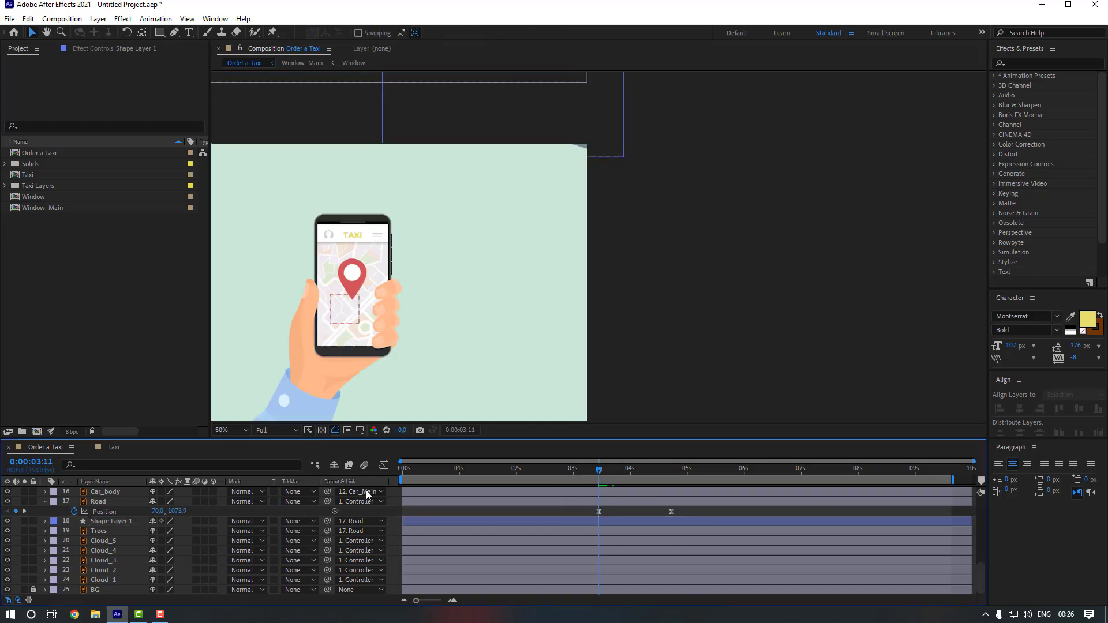
pyautogui.moveTo(174, 513); pyautogui.dragTo(160, 513)
pyautogui.click(232, 430)
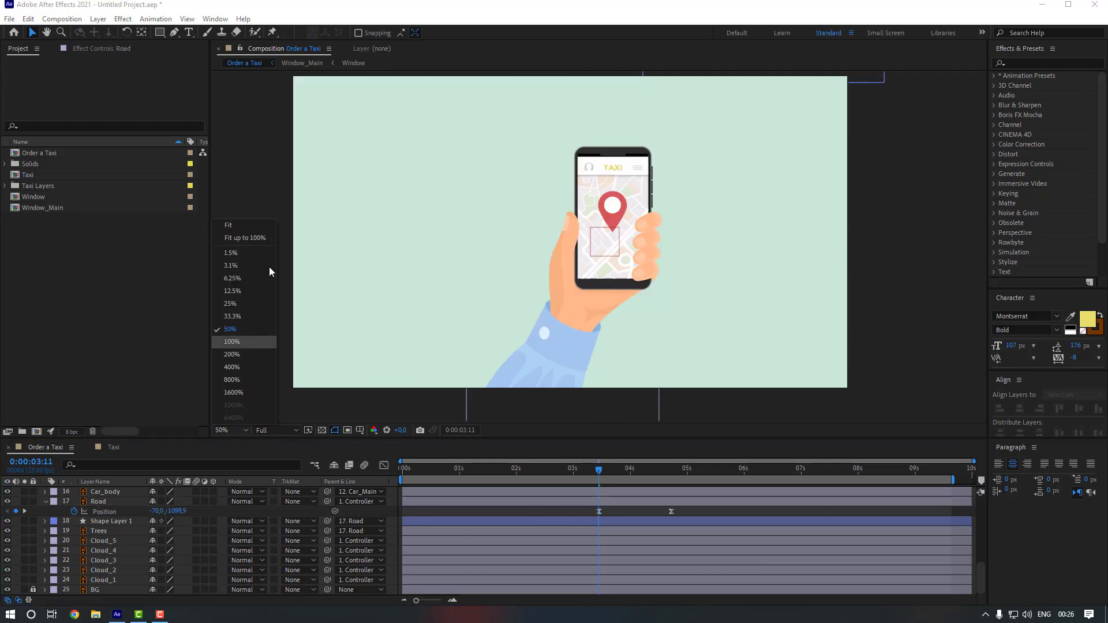
pyautogui.click(245, 238)
pyautogui.press('space')
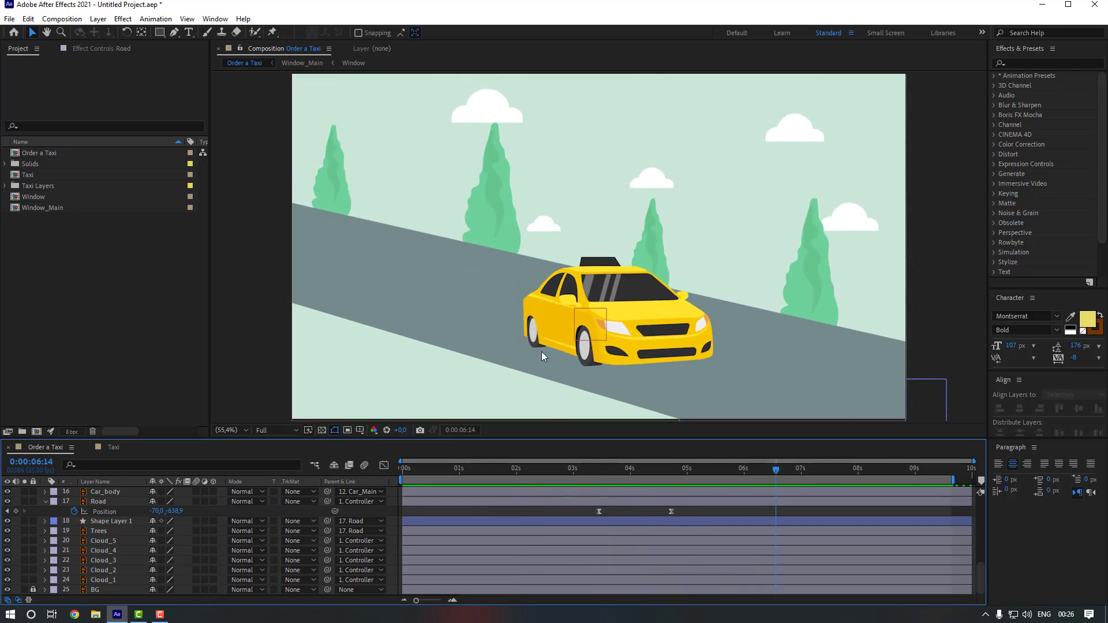
pyautogui.press('space')
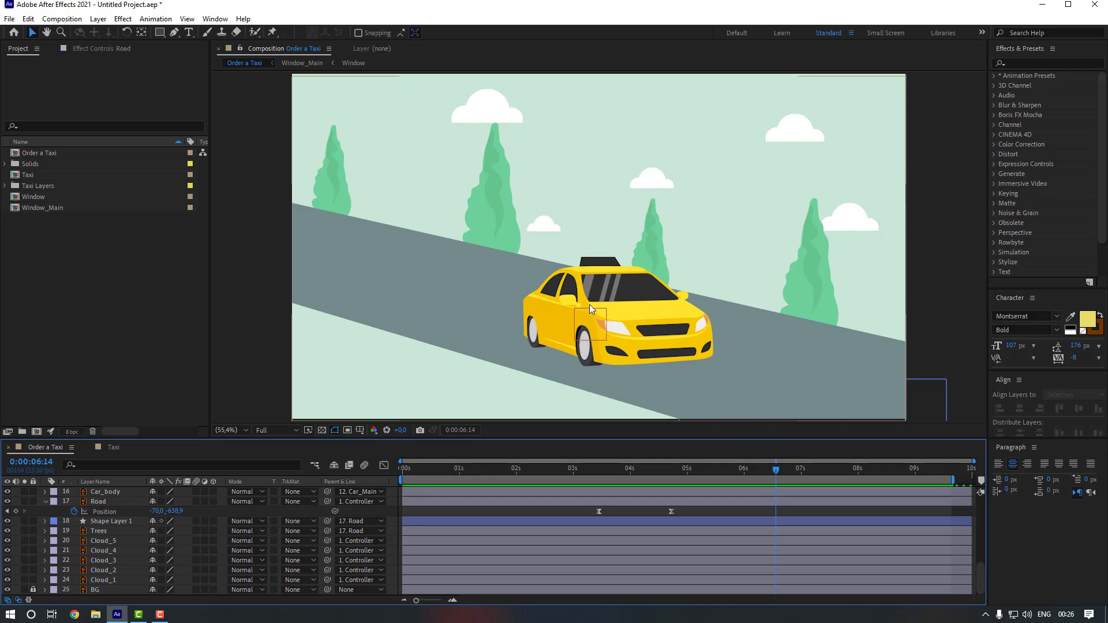
# - With the Pen tool, draw a straight diagonal line along the middle of the road, extending just past both canvas edges
pyautogui.click(174, 32)
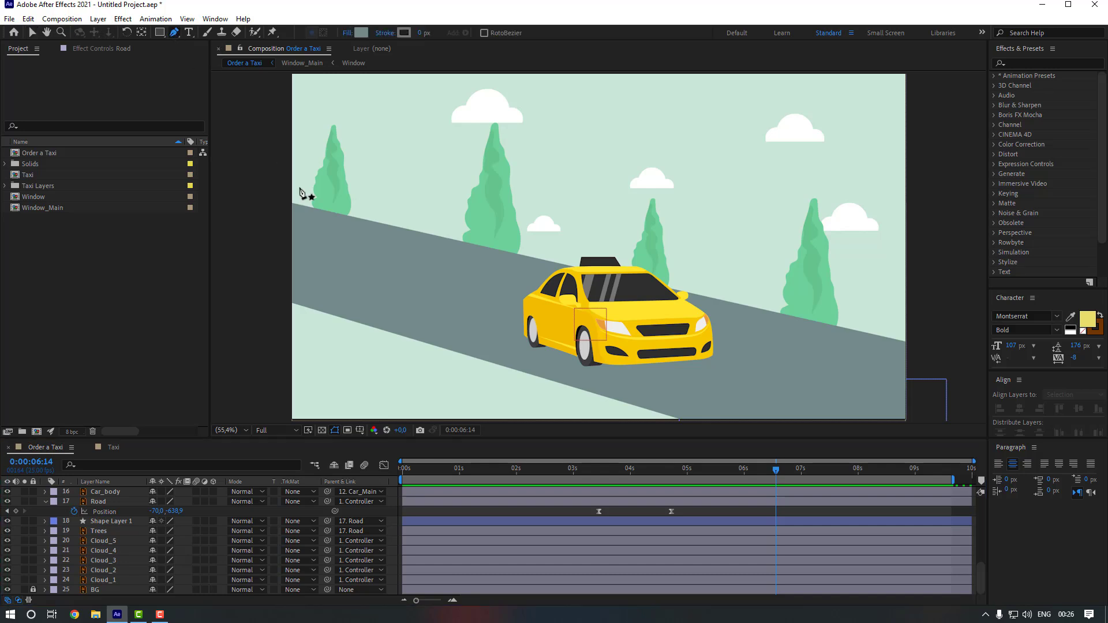
pyautogui.moveTo(916, 385); pyautogui.dragTo(822, 315)
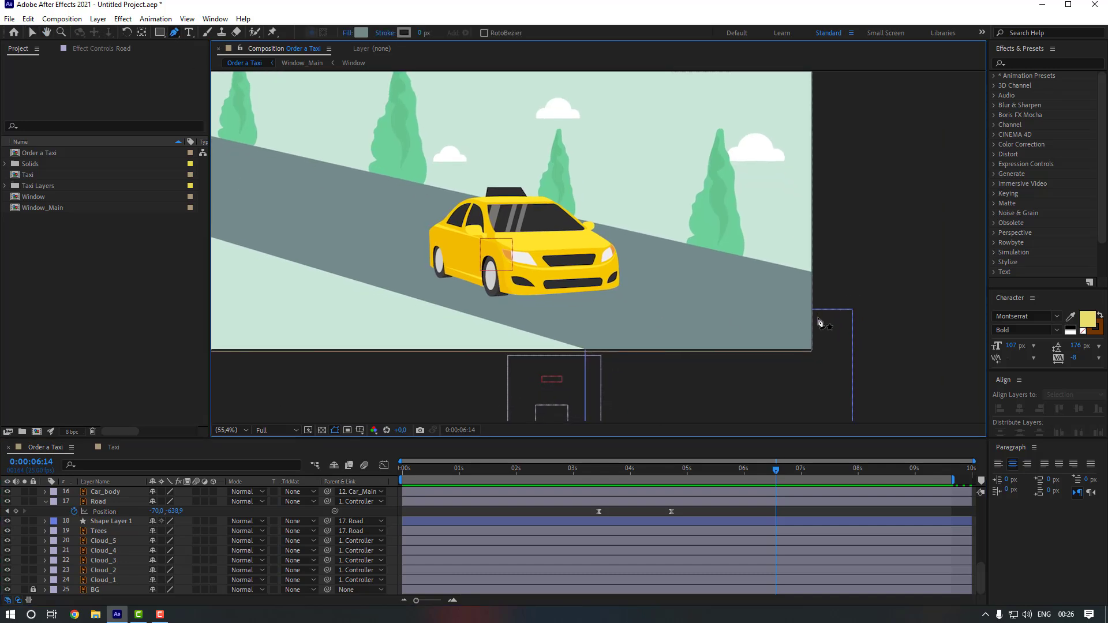
pyautogui.click(818, 333)
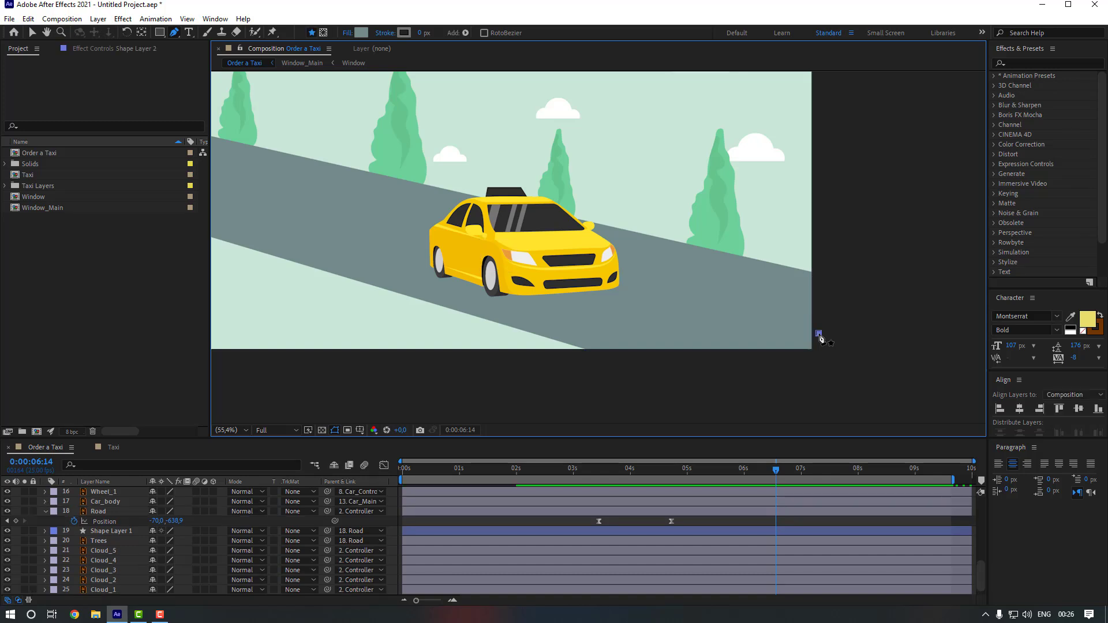
pyautogui.moveTo(330, 230)
pyautogui.mouseDown()
pyautogui.moveTo(620, 349)
pyautogui.moveTo(428, 218)
pyautogui.mouseUp()
pyautogui.click(479, 290)
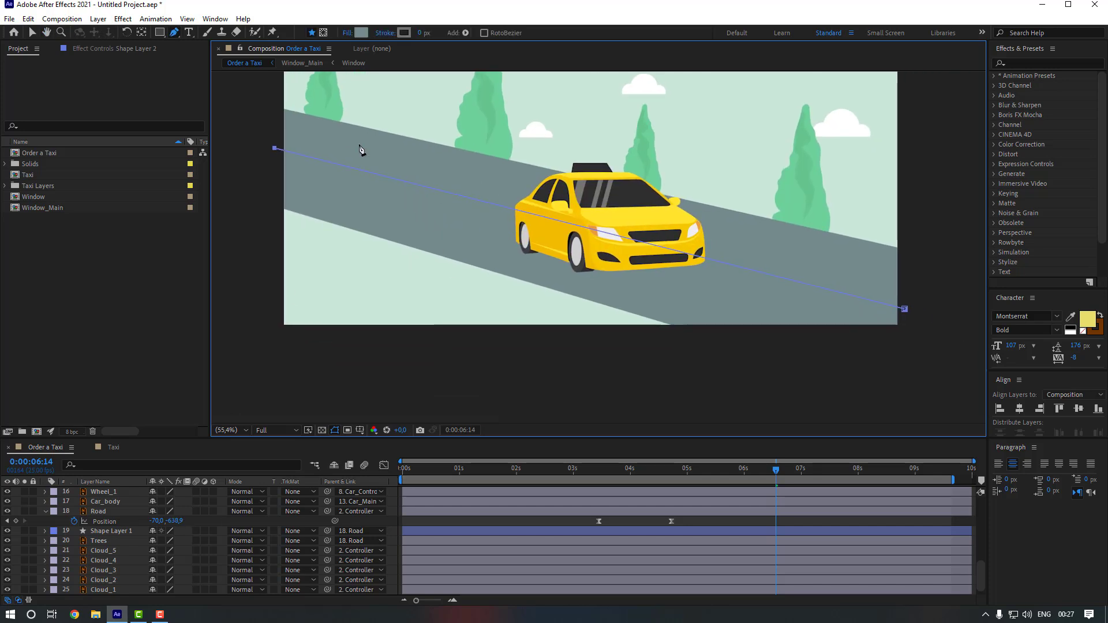
# - Remove the center line's fill and give it a white stroke 10 px wide
pyautogui.click(347, 33)
pyautogui.click(495, 270)
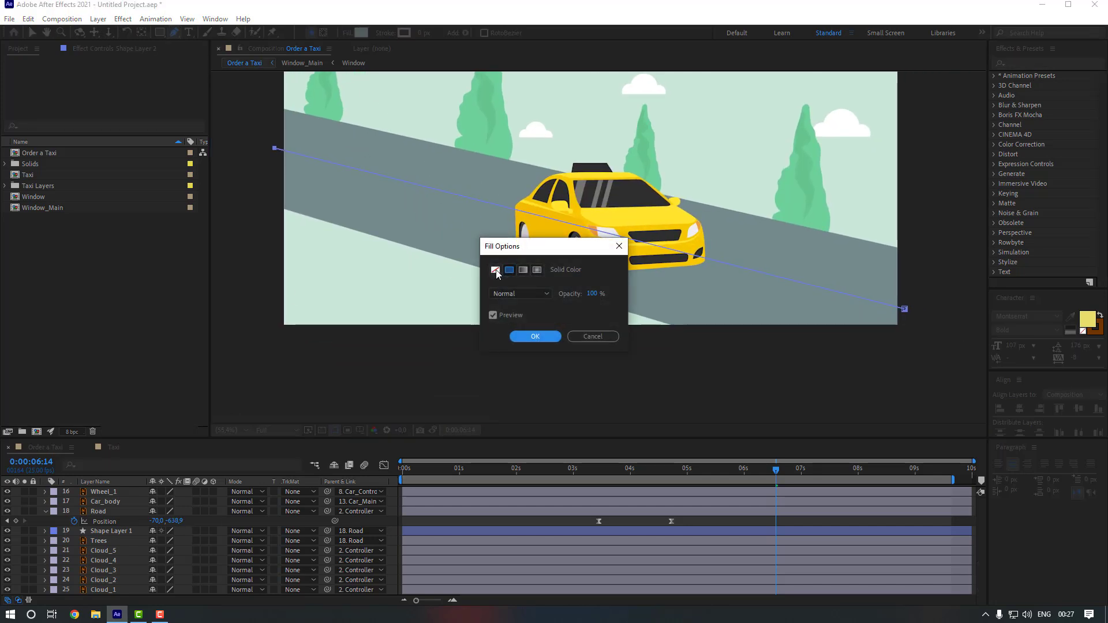
pyautogui.click(532, 335)
pyautogui.click(419, 36)
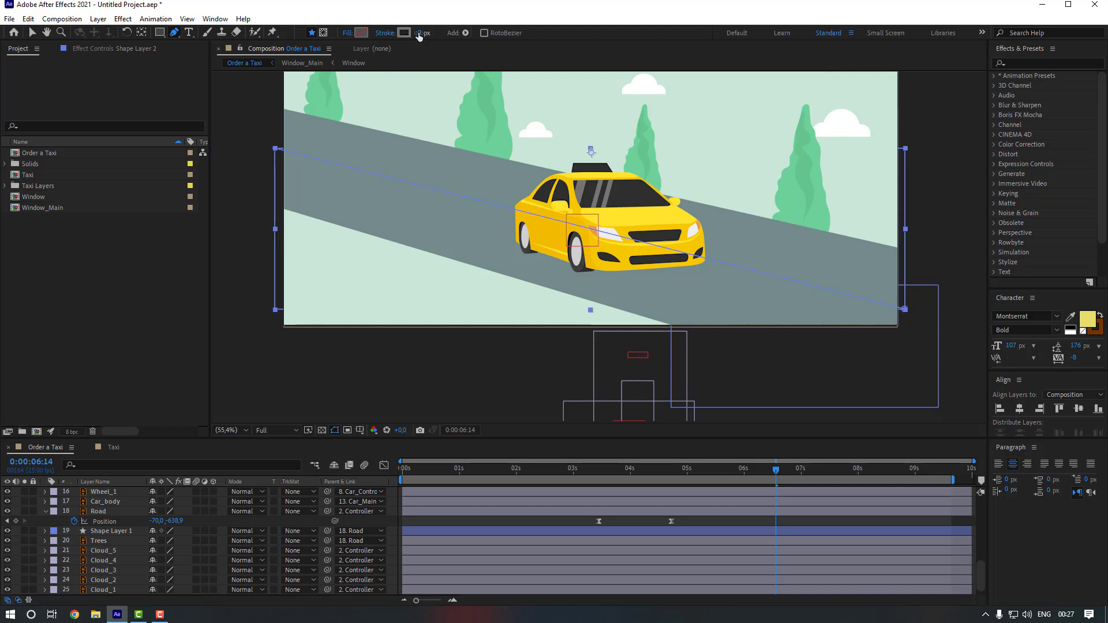
pyautogui.write('6')
pyautogui.press('Return')
pyautogui.click(404, 33)
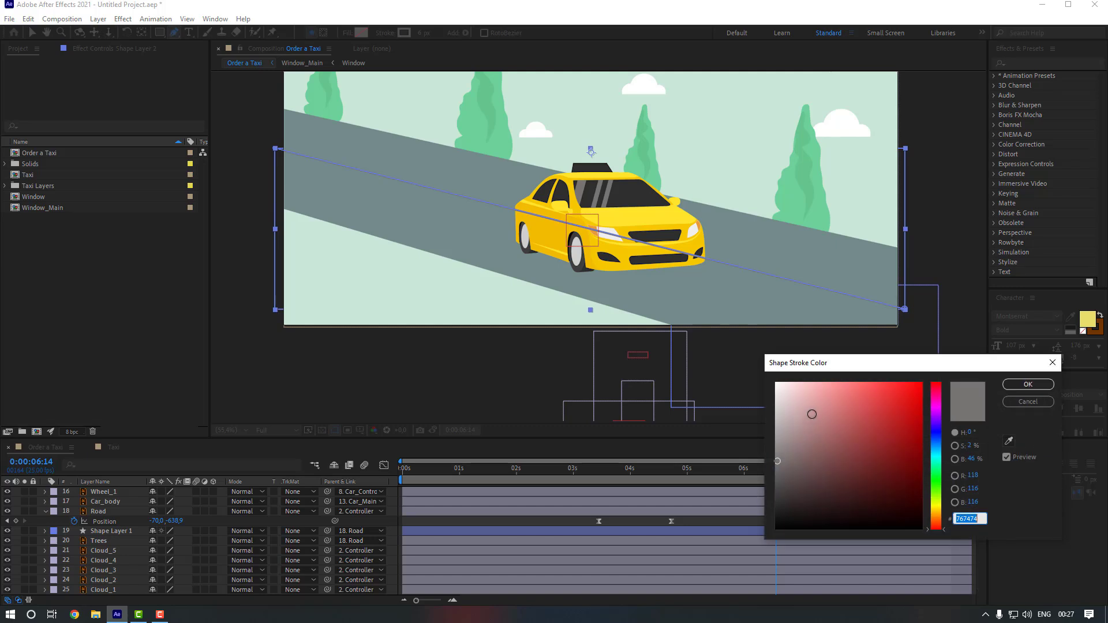
pyautogui.click(1027, 384)
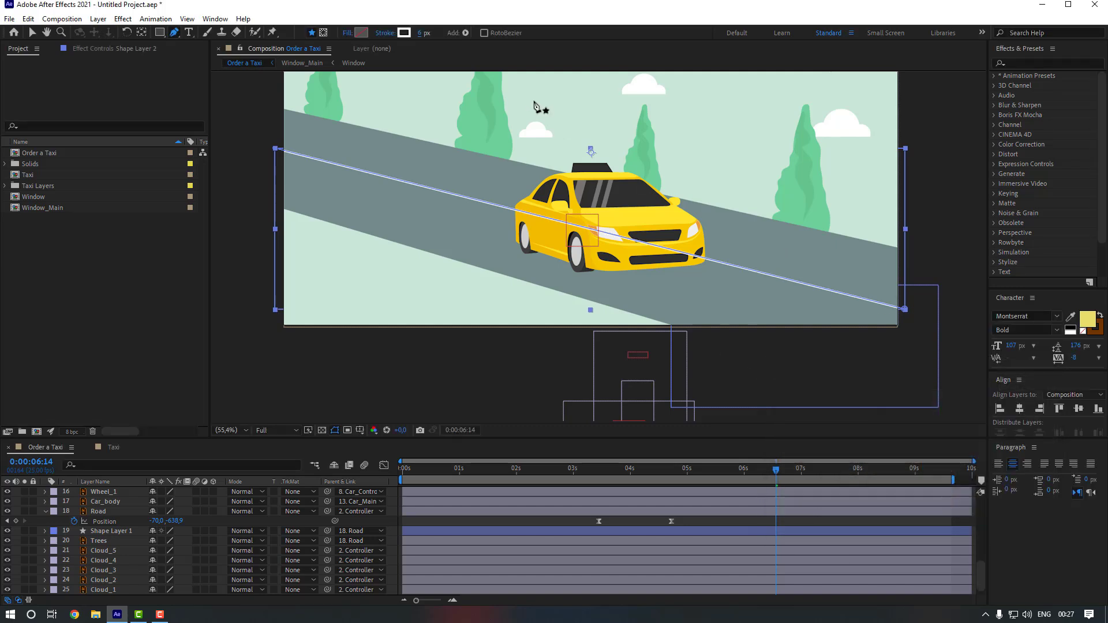
pyautogui.click(421, 36)
pyautogui.write('10')
pyautogui.press('Return')
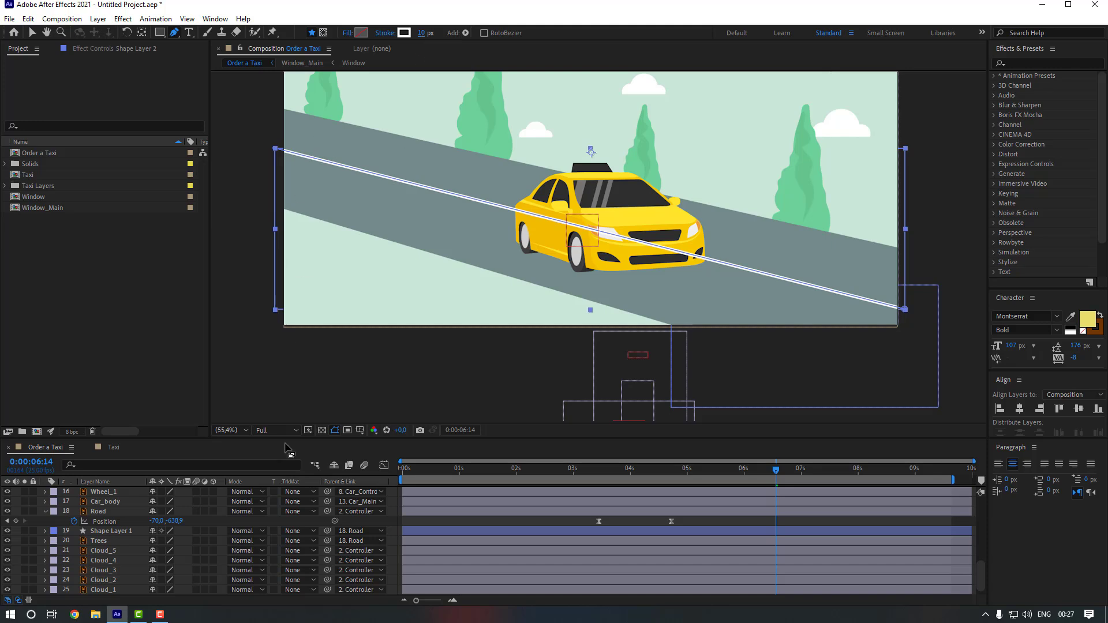
# - Place the center line layer between Car_body and Road, and add dashes to its stroke with a Dash value of 99
pyautogui.scroll(10, 127, 523)
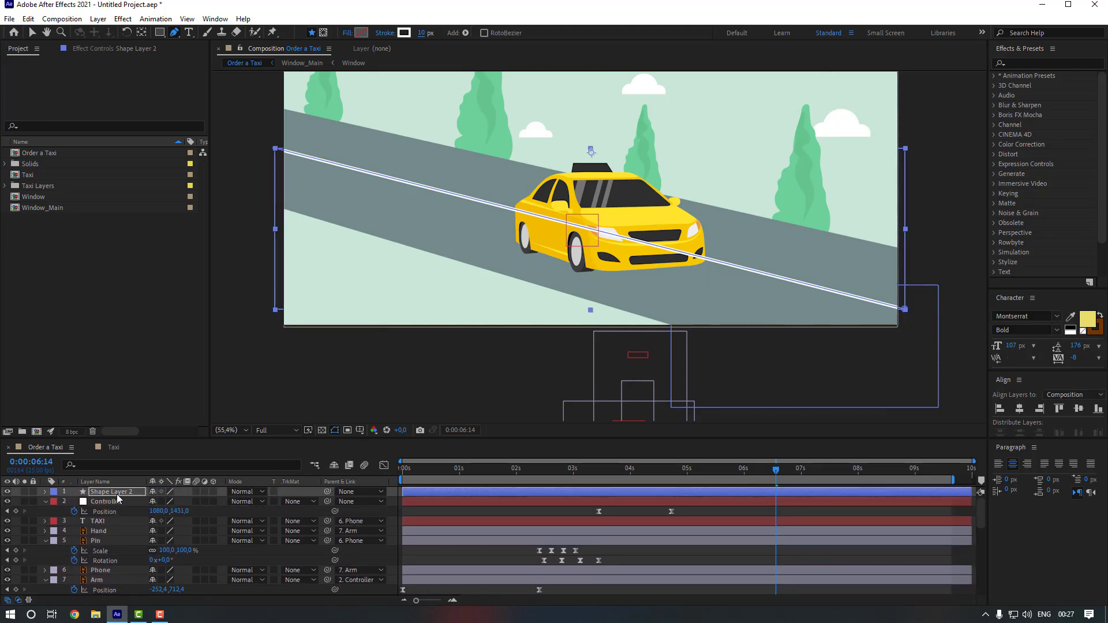
pyautogui.moveTo(117, 495)
pyautogui.mouseDown()
pyautogui.moveTo(117, 596)
pyautogui.moveTo(121, 511)
pyautogui.mouseUp()
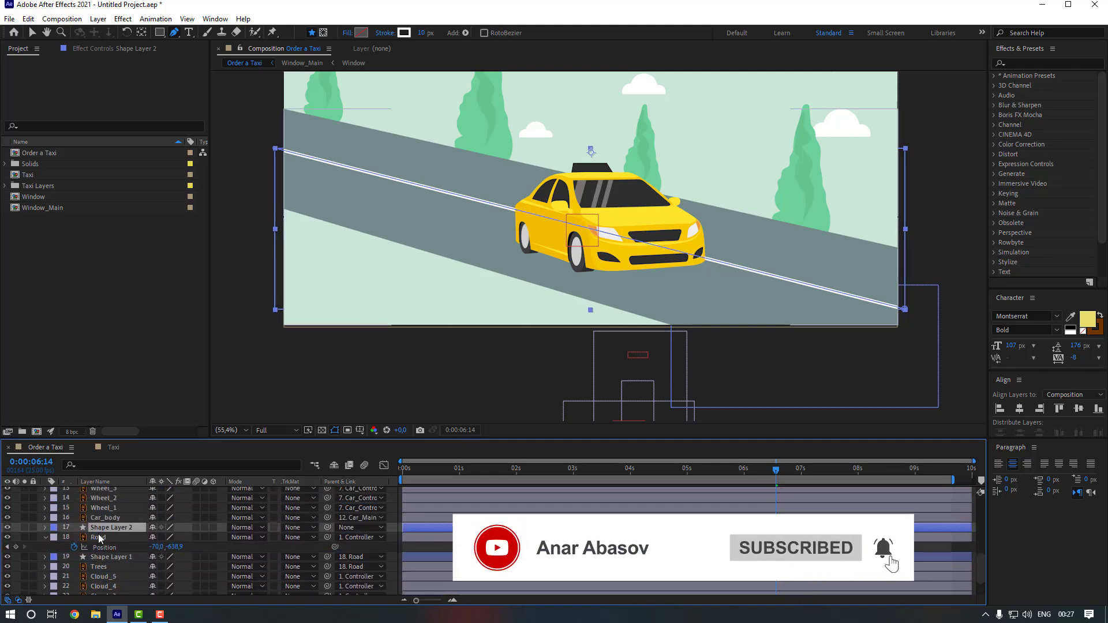
pyautogui.click(45, 528)
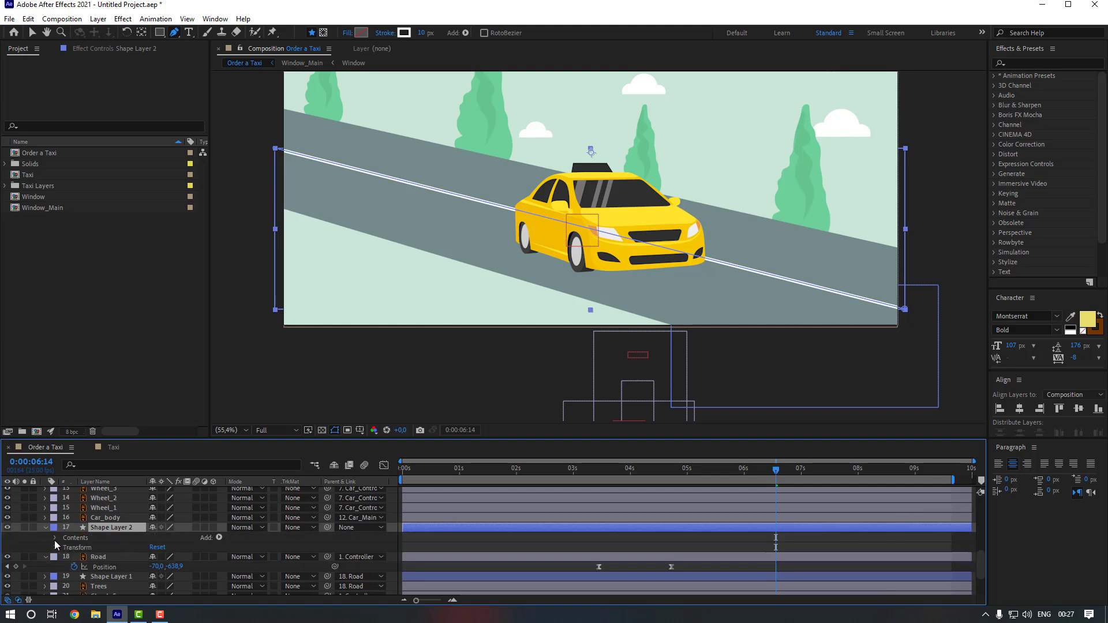
pyautogui.click(55, 538)
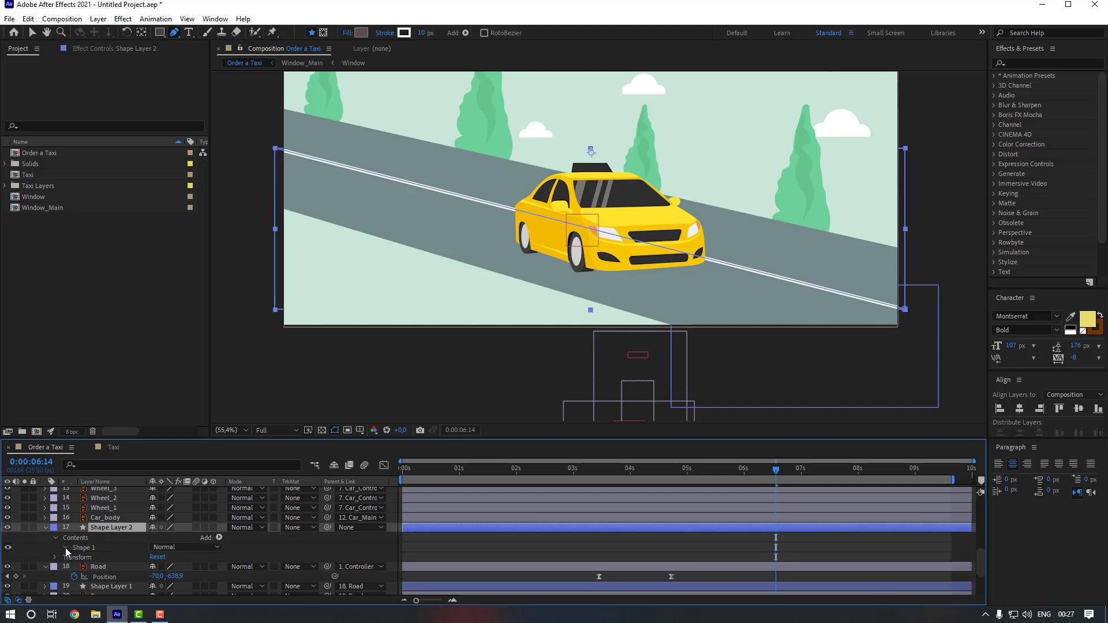
pyautogui.click(66, 549)
pyautogui.scroll(-3, 96, 560)
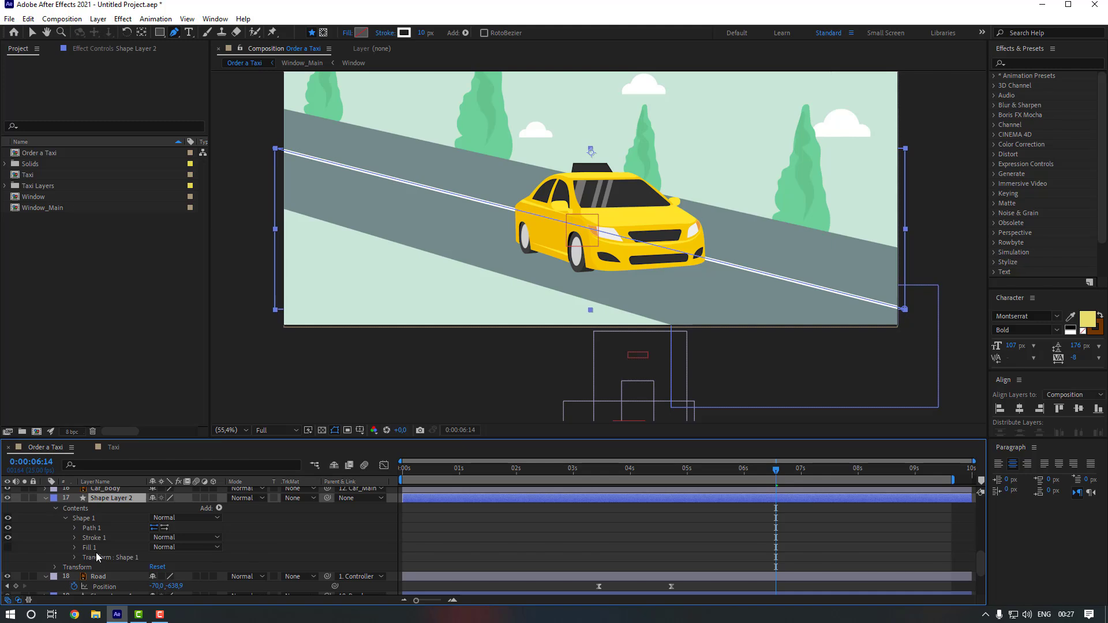
pyautogui.click(74, 538)
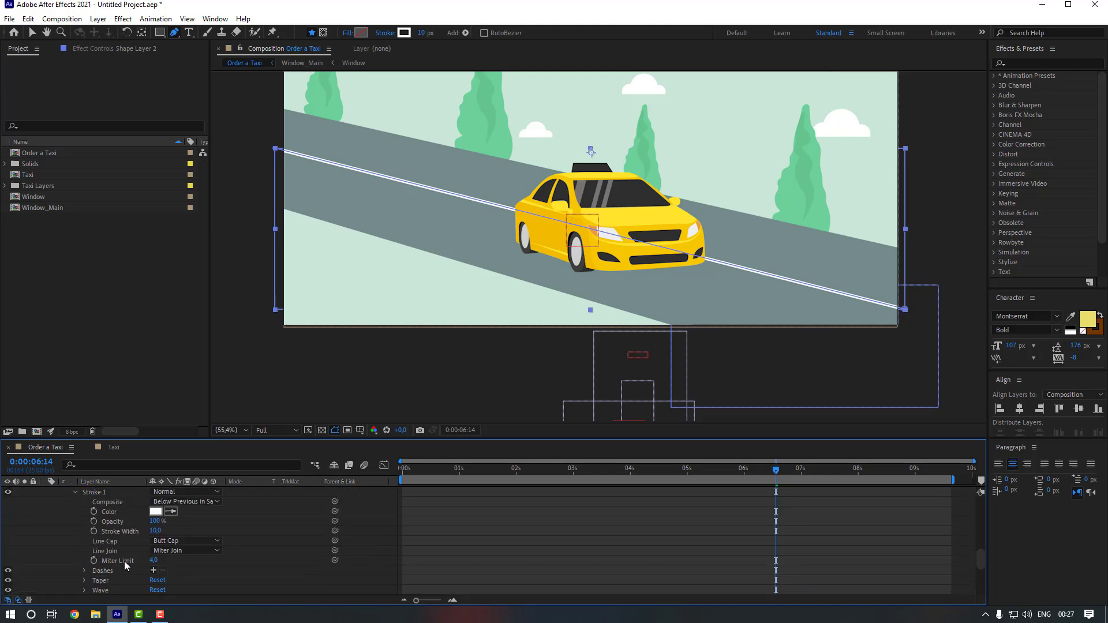
pyautogui.click(151, 570)
pyautogui.scroll(-3, 179, 571)
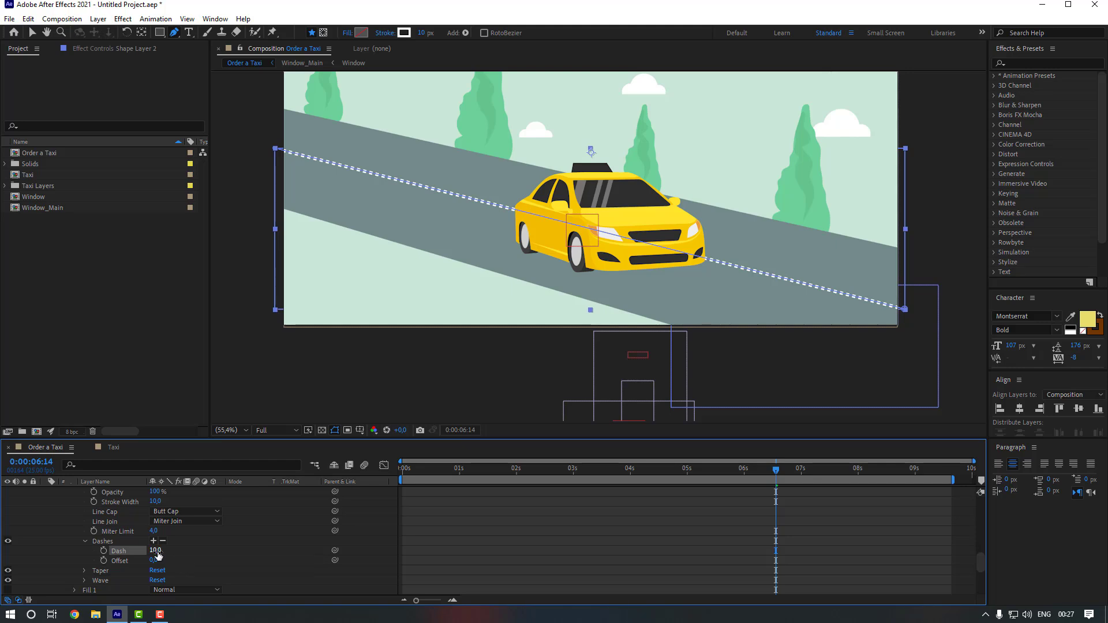
pyautogui.moveTo(157, 556); pyautogui.dragTo(209, 552)
# - Keyframe the center line's dash Offset from 0 at 0:00:03:11 to -2000 at 0:00:09:15
pyautogui.scroll(5, 563, 548)
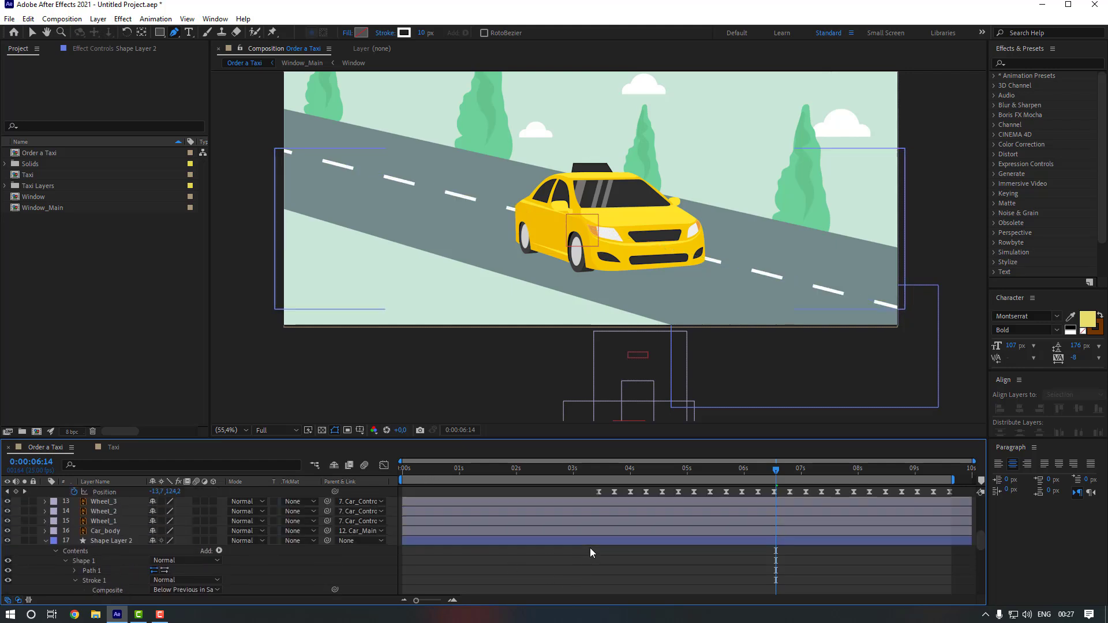
pyautogui.click(598, 477)
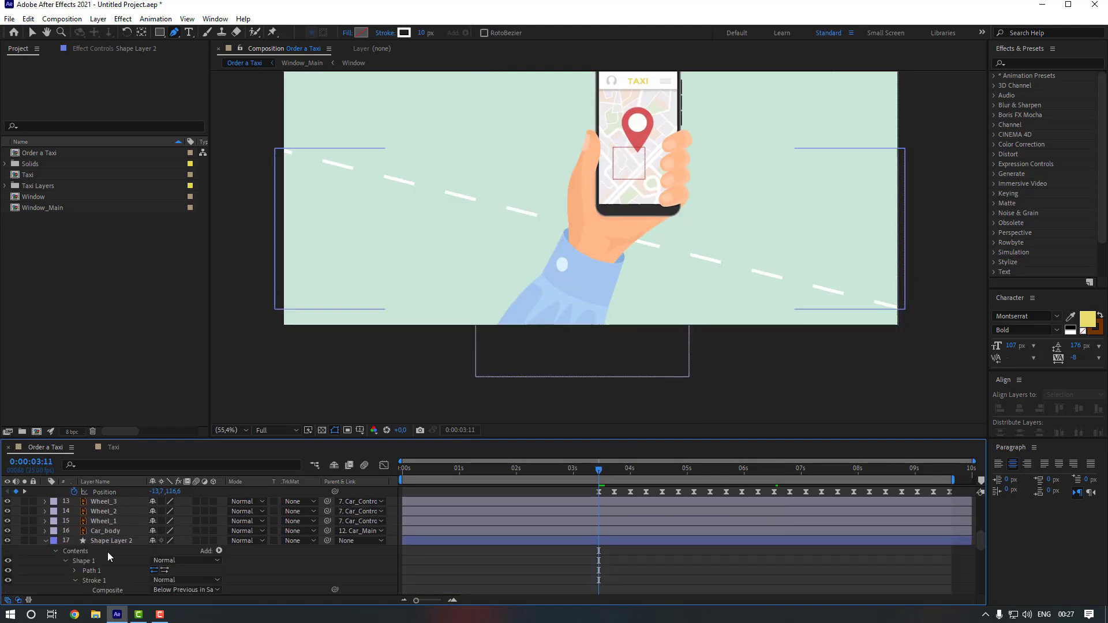
pyautogui.scroll(-6, 110, 554)
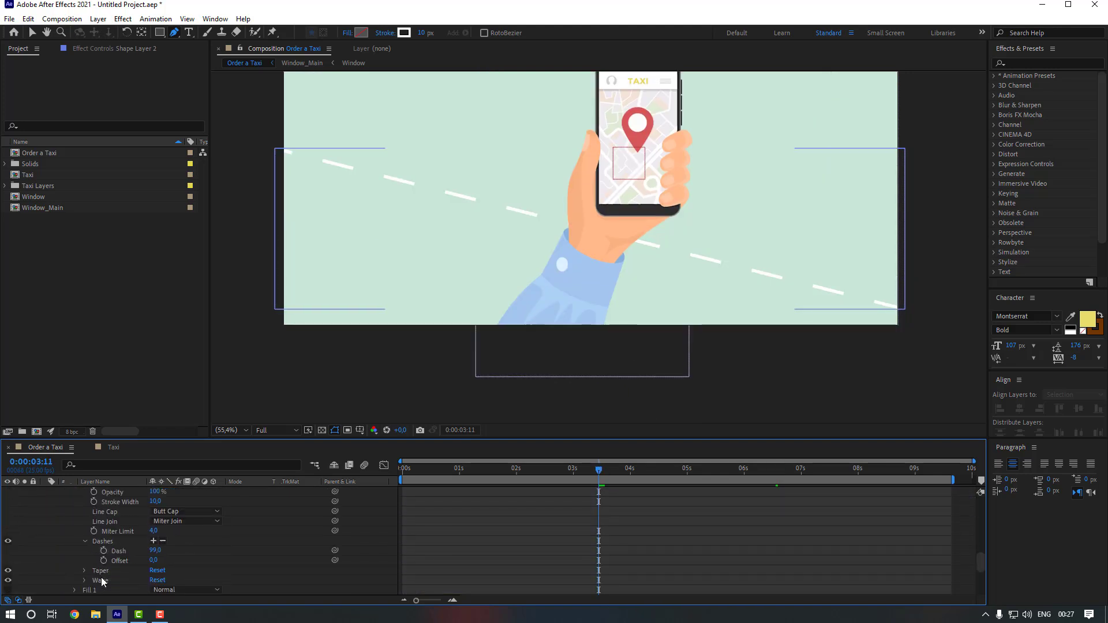
pyautogui.click(103, 560)
pyautogui.click(951, 474)
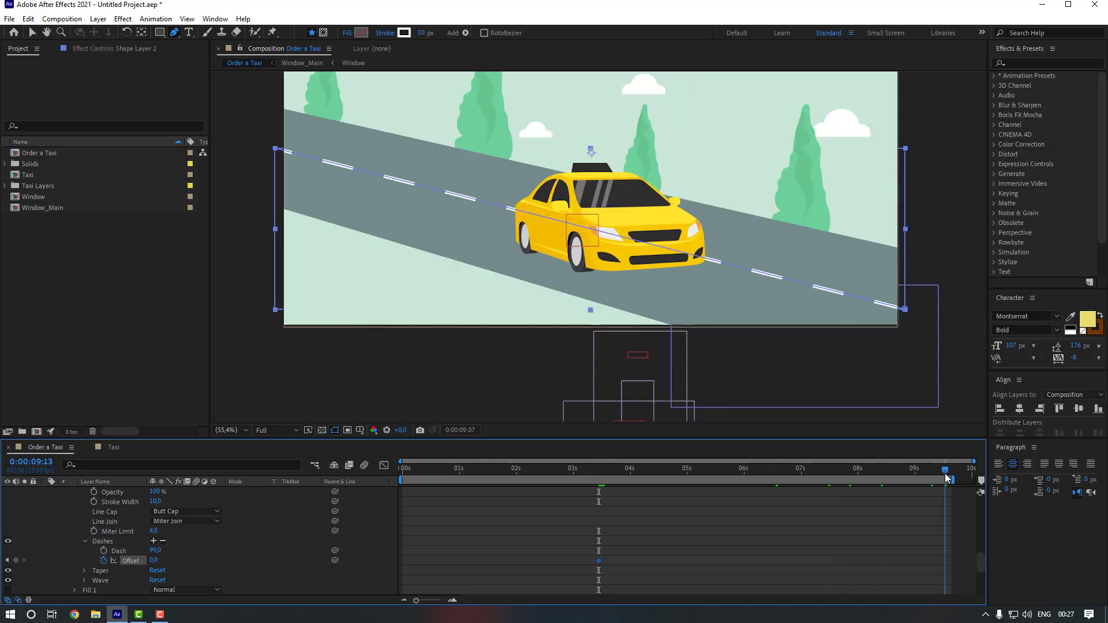
pyautogui.scroll(6, 972, 539)
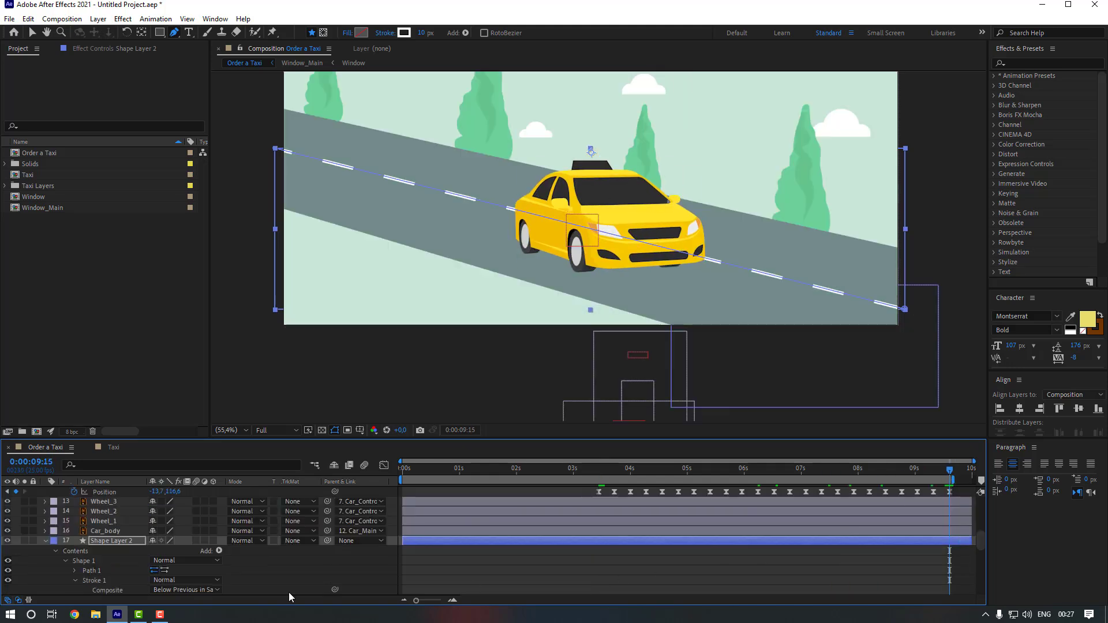
pyautogui.scroll(-5, 174, 580)
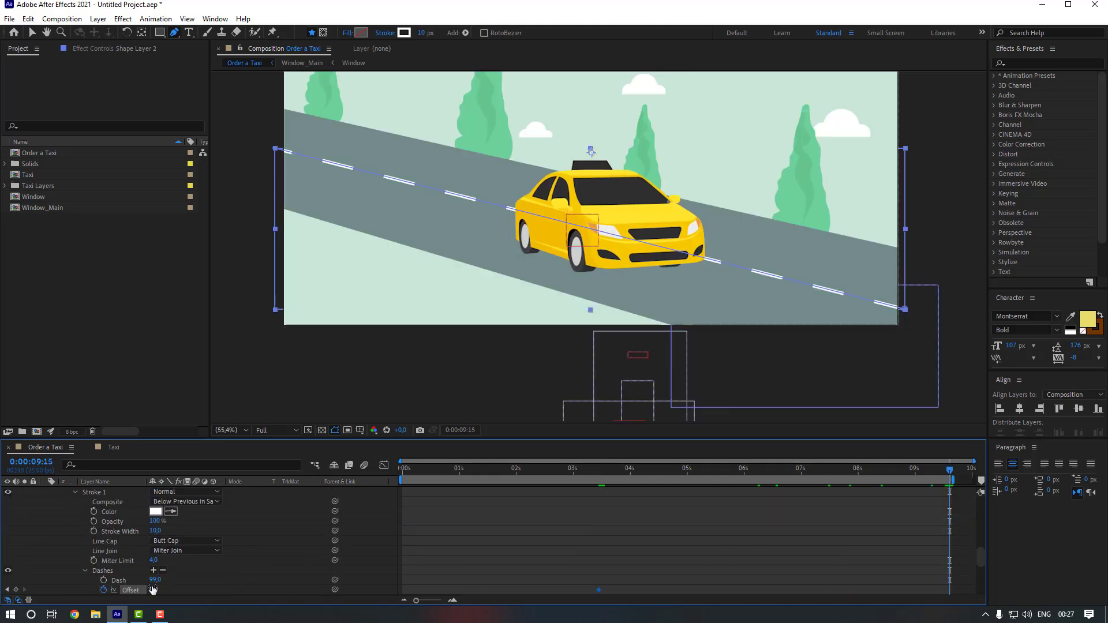
pyautogui.click(152, 590)
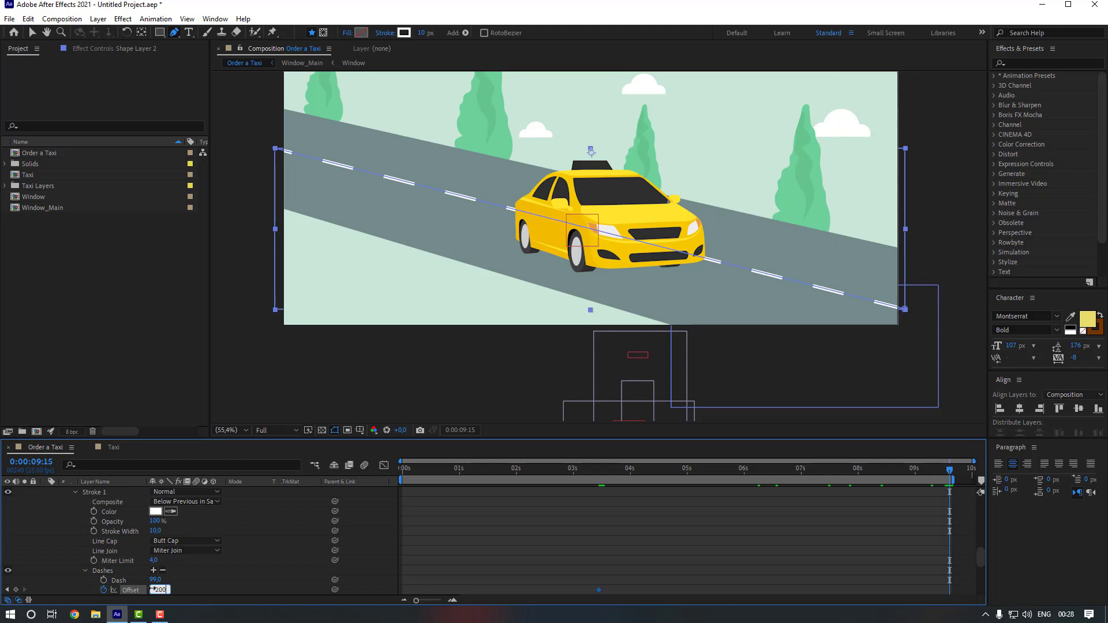
pyautogui.press('Return')
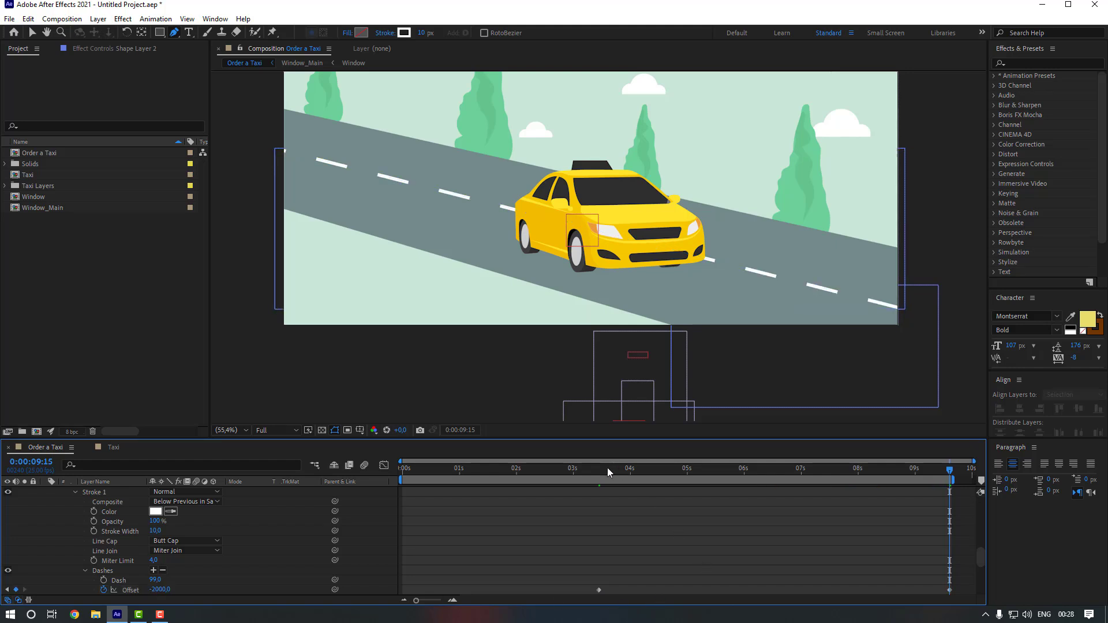
# - Preview the moving road dashes from 0:00:03:10 and collapse the center line layer's properties
pyautogui.click(595, 469)
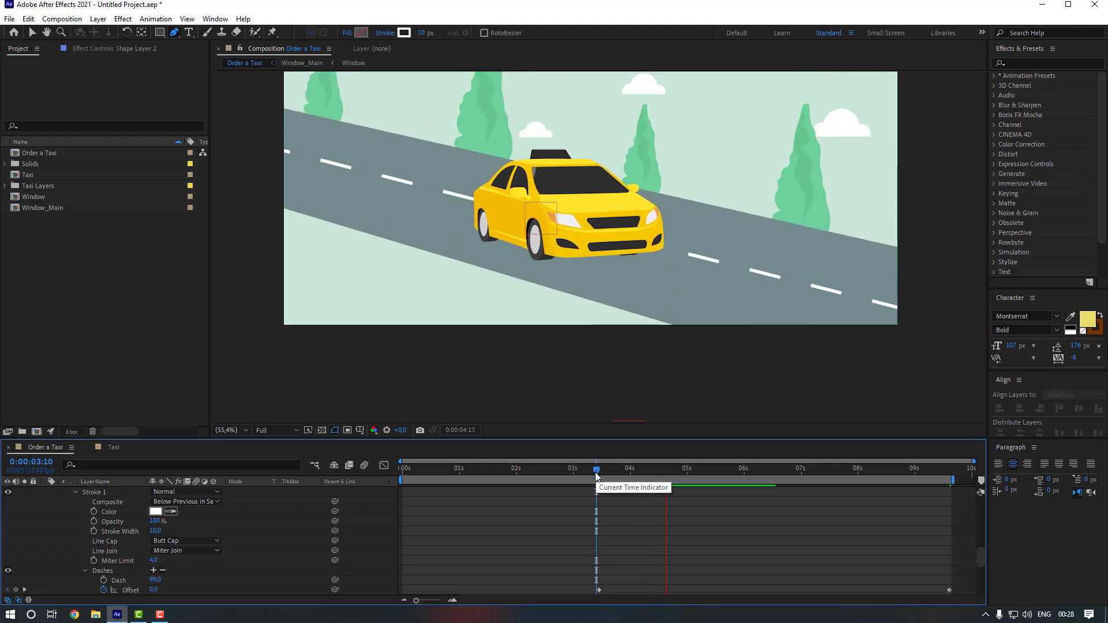
pyautogui.press('space')
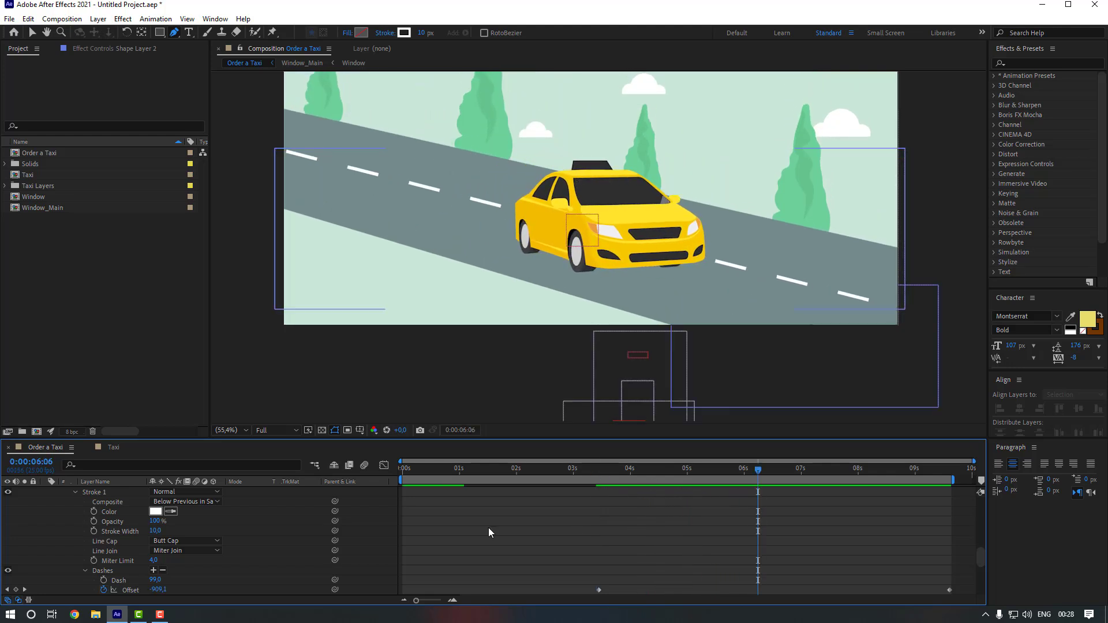
pyautogui.scroll(5, 306, 536)
pyautogui.click(46, 541)
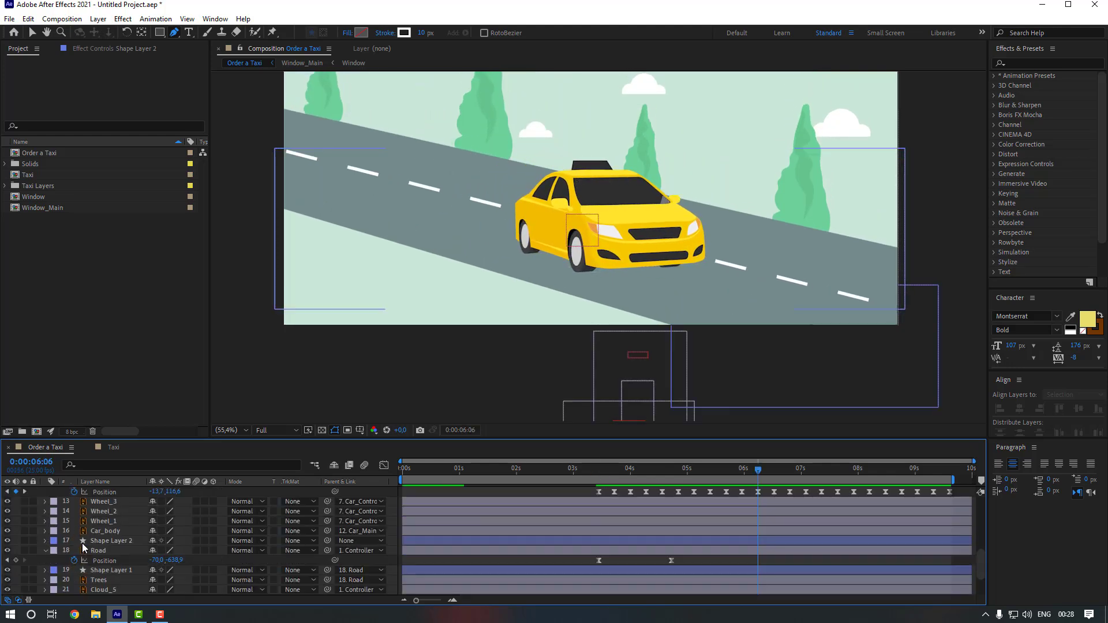
# - Parent the center line layer Shape Layer 2 to the Road layer and preview the scene
pyautogui.click(106, 541)
pyautogui.moveTo(327, 541); pyautogui.dragTo(125, 549)
pyautogui.click(556, 557)
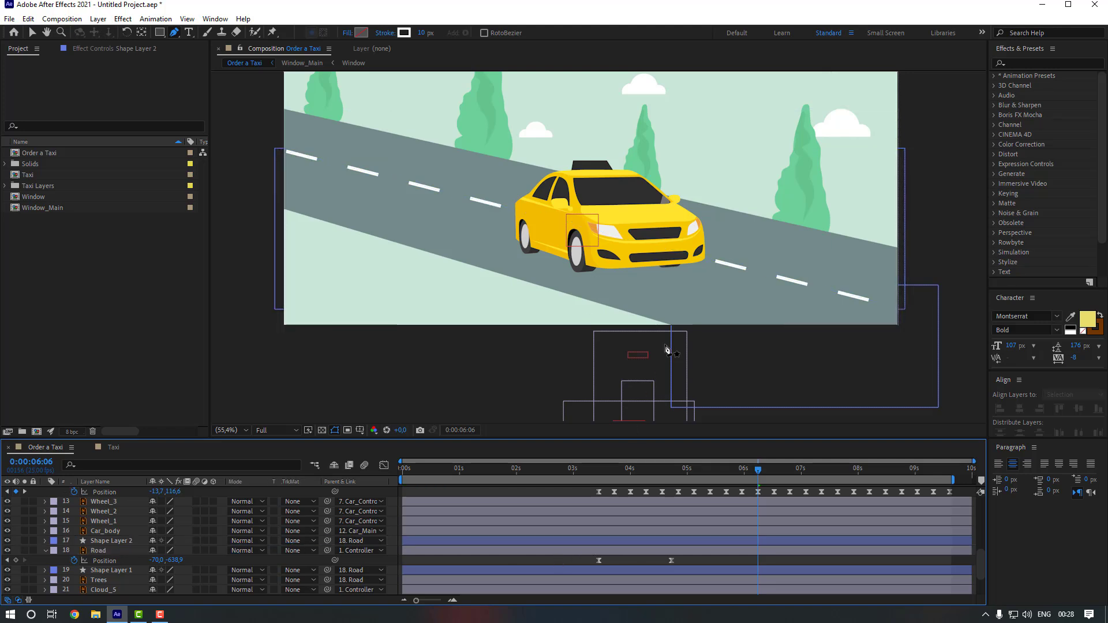
pyautogui.click(231, 430)
pyautogui.click(242, 228)
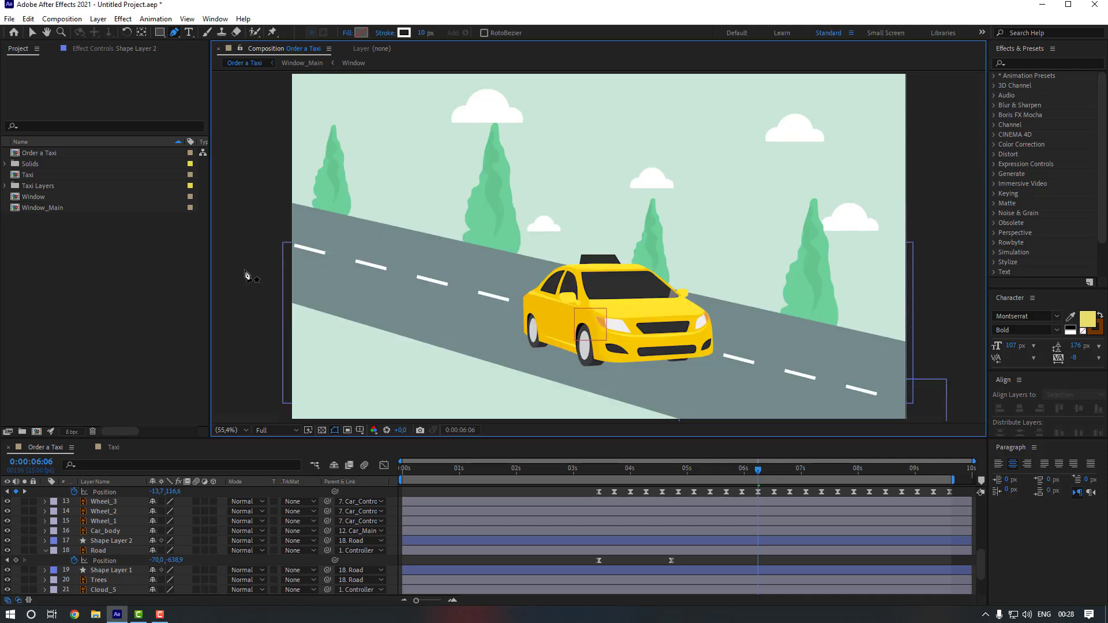
pyautogui.press('space')
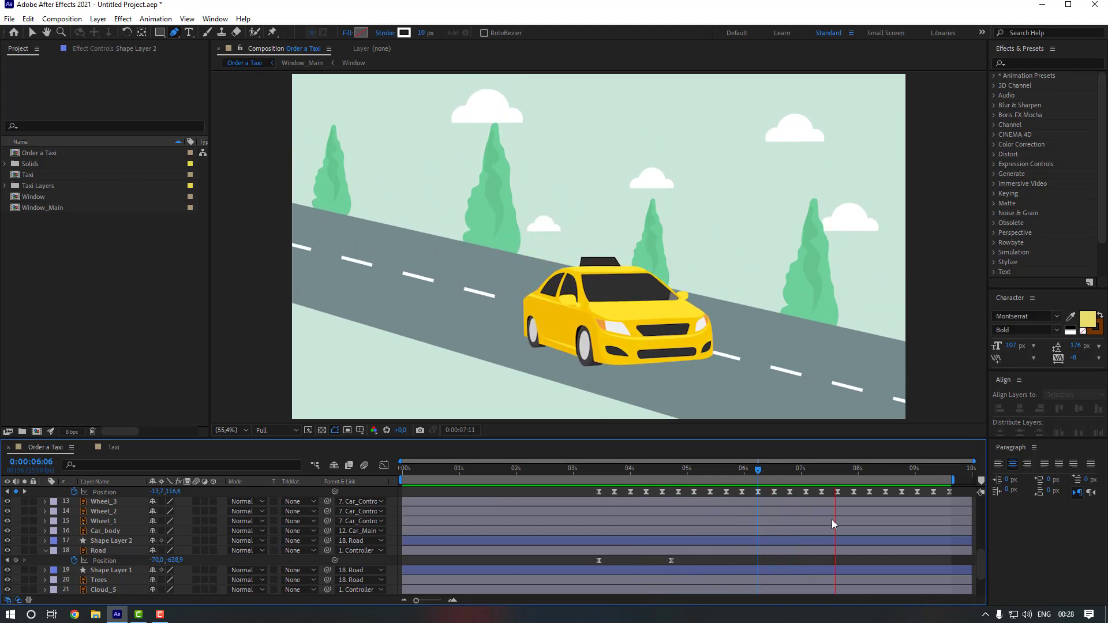
# - Set the center line's dash Offset keyframe at 0:00:09:15 to -7450 and preview the faster road dashes
pyautogui.click(115, 541)
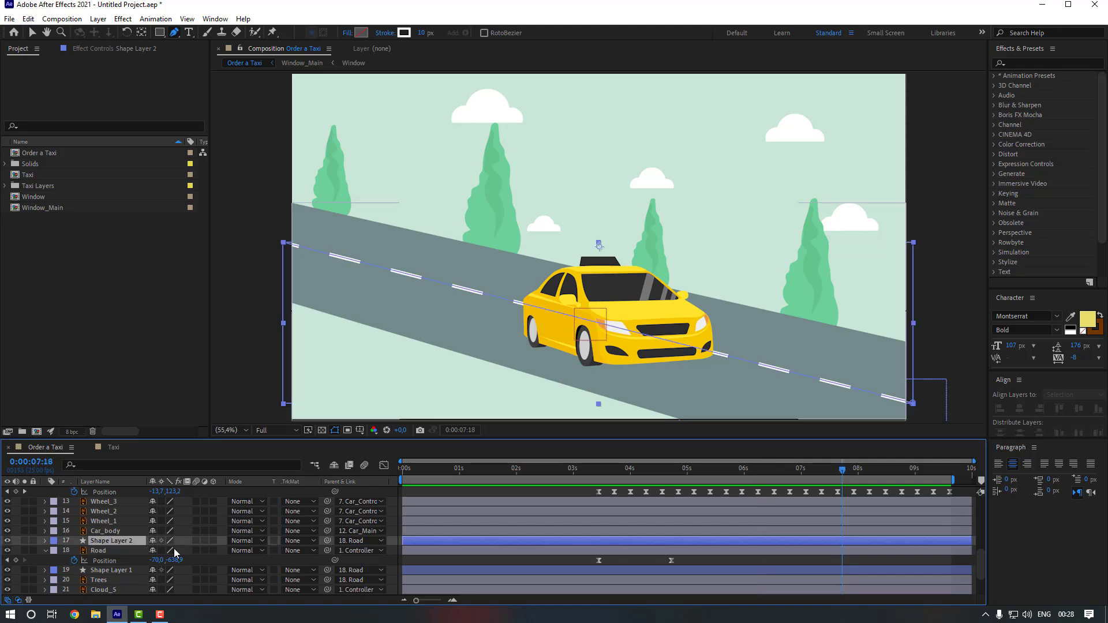
pyautogui.press('u')
pyautogui.moveTo(926, 471); pyautogui.dragTo(950, 475)
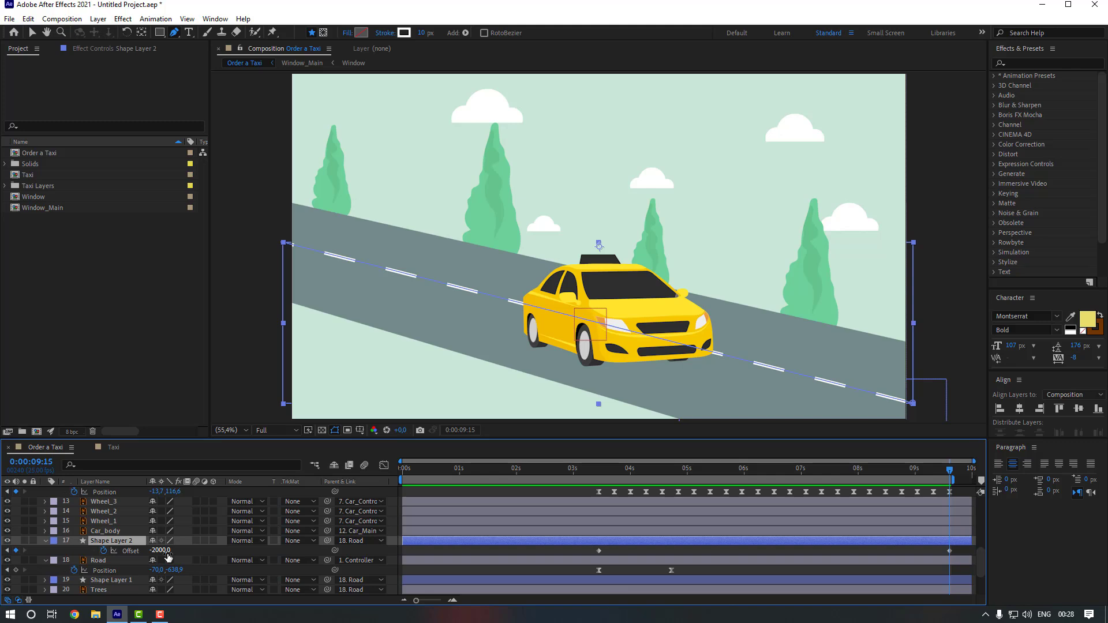
pyautogui.moveTo(168, 556); pyautogui.dragTo(3, 552)
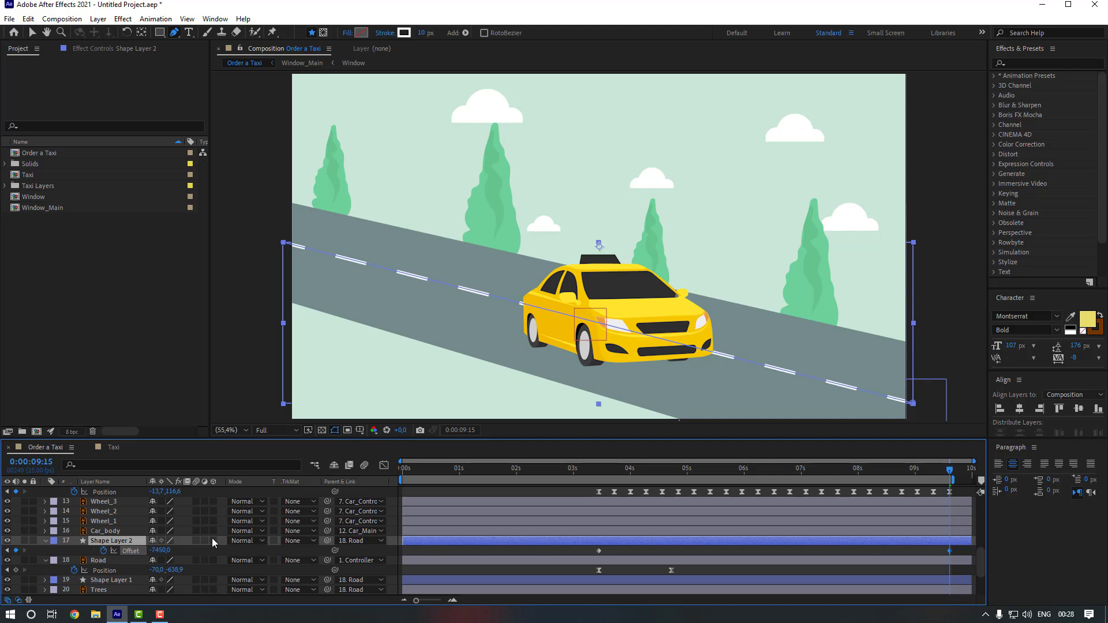
pyautogui.click(594, 478)
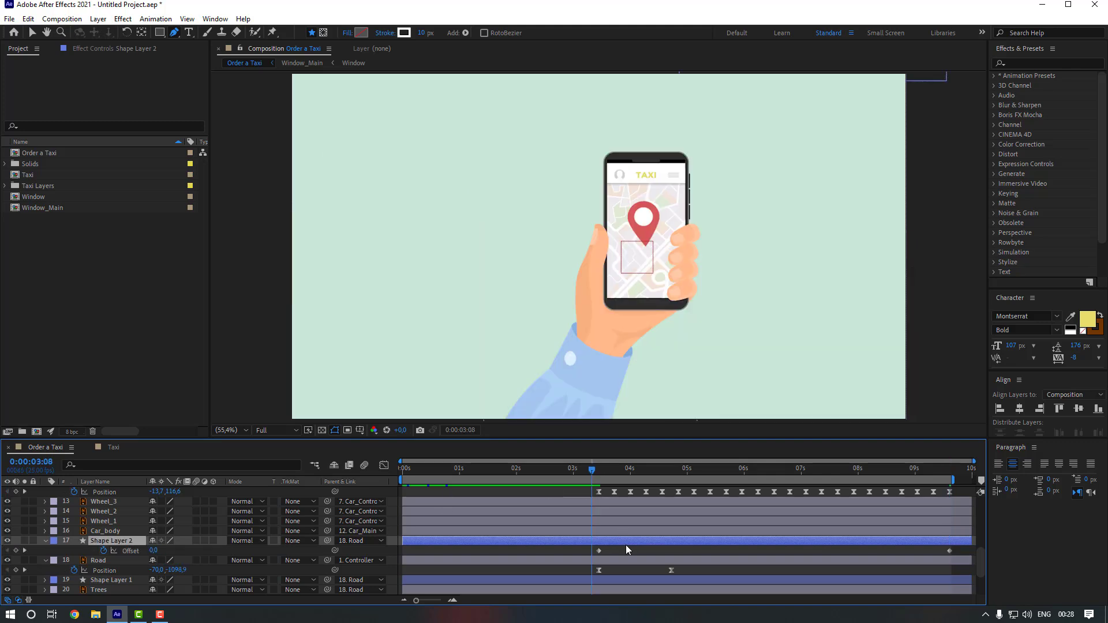
pyautogui.click(629, 549)
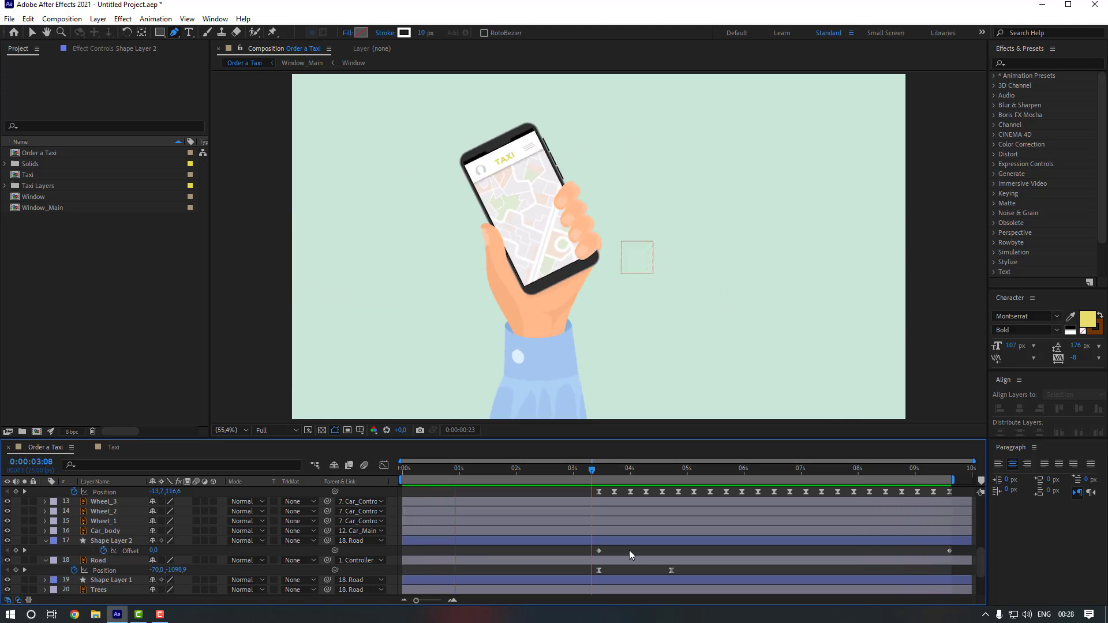
pyautogui.press('space')
# - Find the Glow effect and apply it to the Headlight_Left layer
pyautogui.scroll(3, 629, 550)
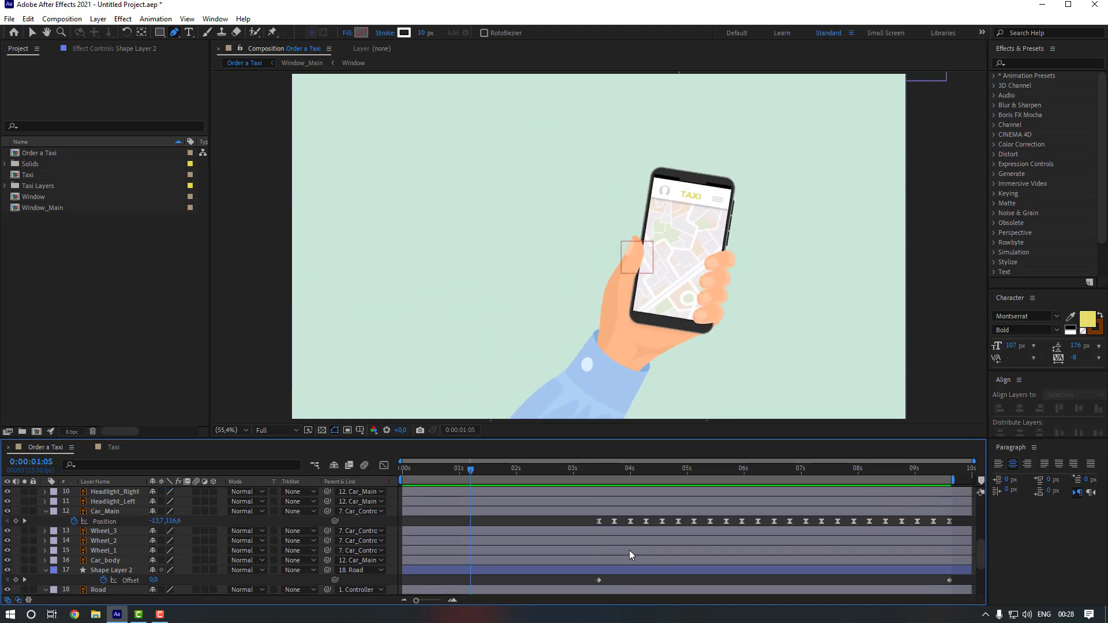
pyautogui.moveTo(598, 478); pyautogui.dragTo(698, 472)
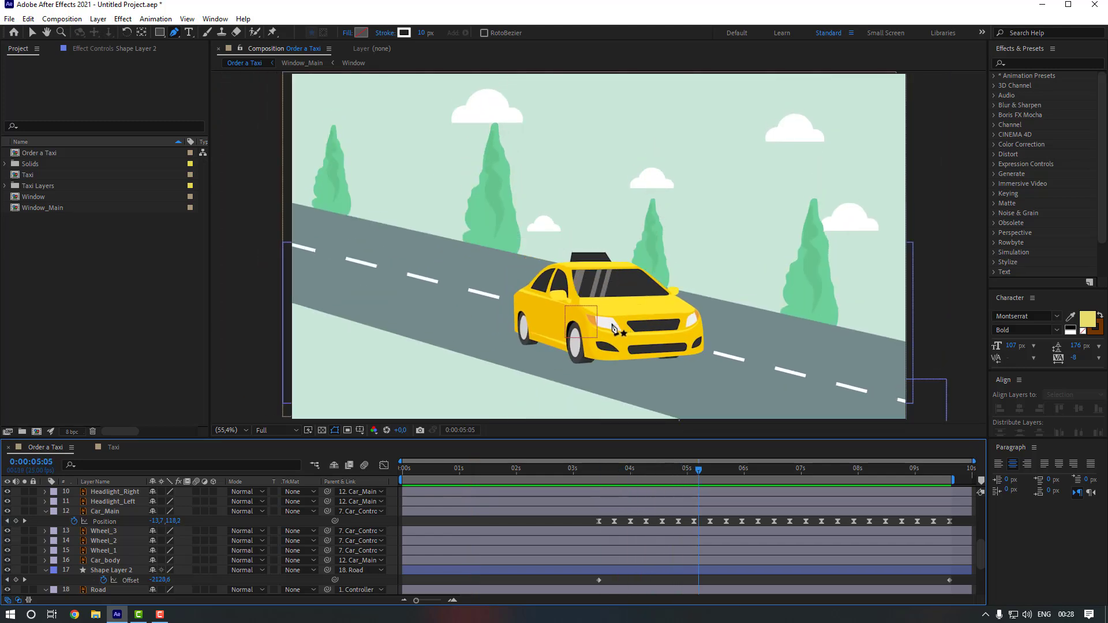
pyautogui.press('v')
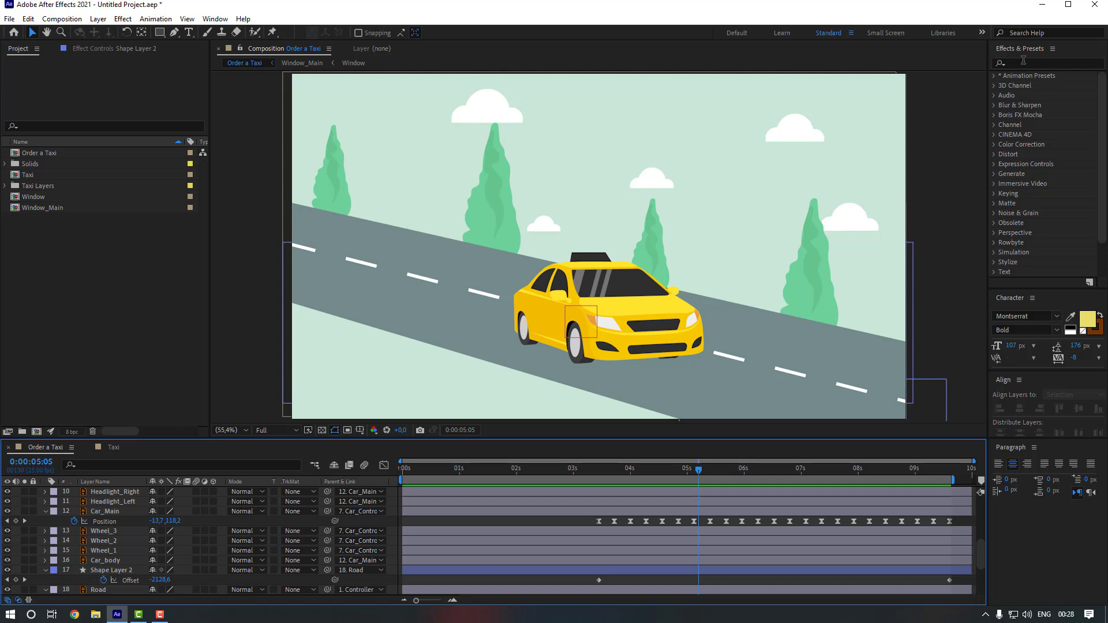
pyautogui.click(1023, 60)
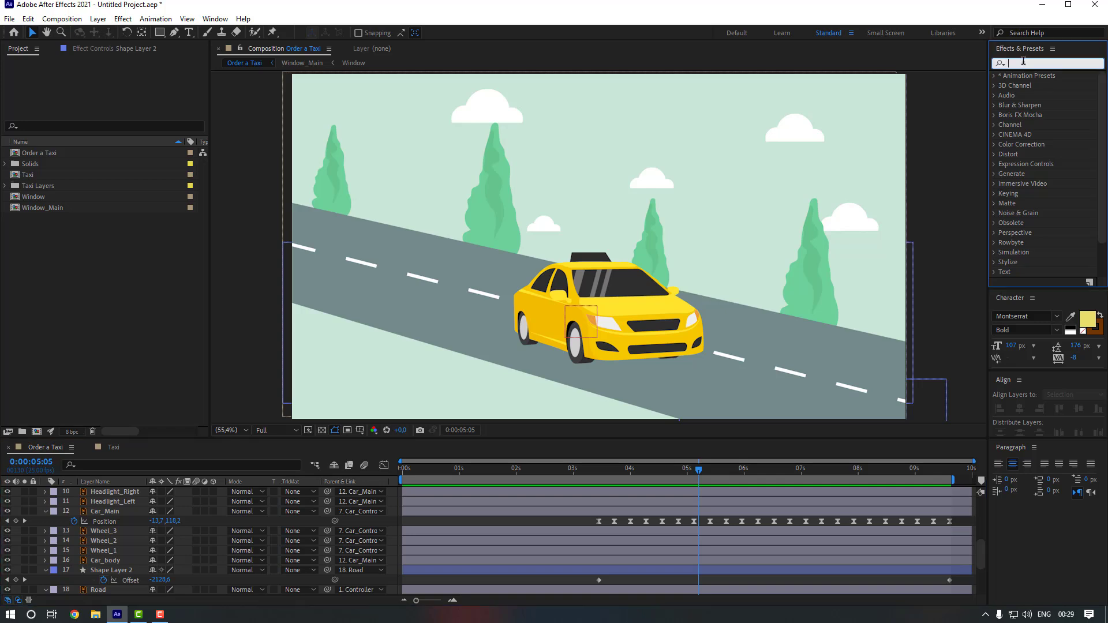
pyautogui.write('glow')
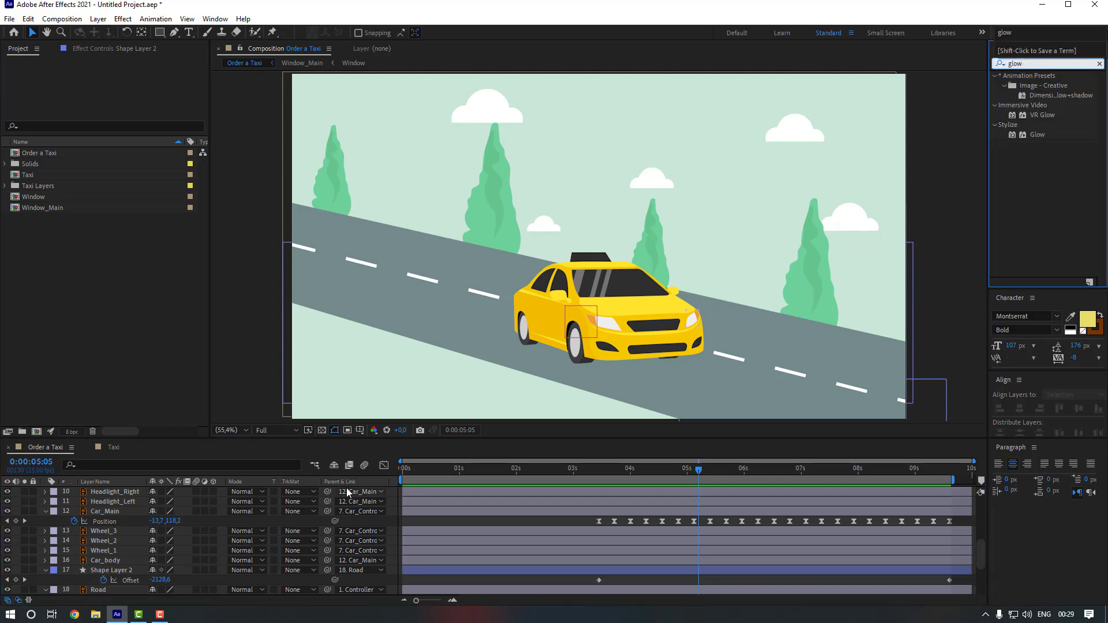
pyautogui.click(115, 491)
pyautogui.keyDown('ctrl'); pyautogui.click(113, 501); pyautogui.keyUp('ctrl')
pyautogui.scroll(1, 149, 541)
pyautogui.click(115, 570)
pyautogui.click(129, 531)
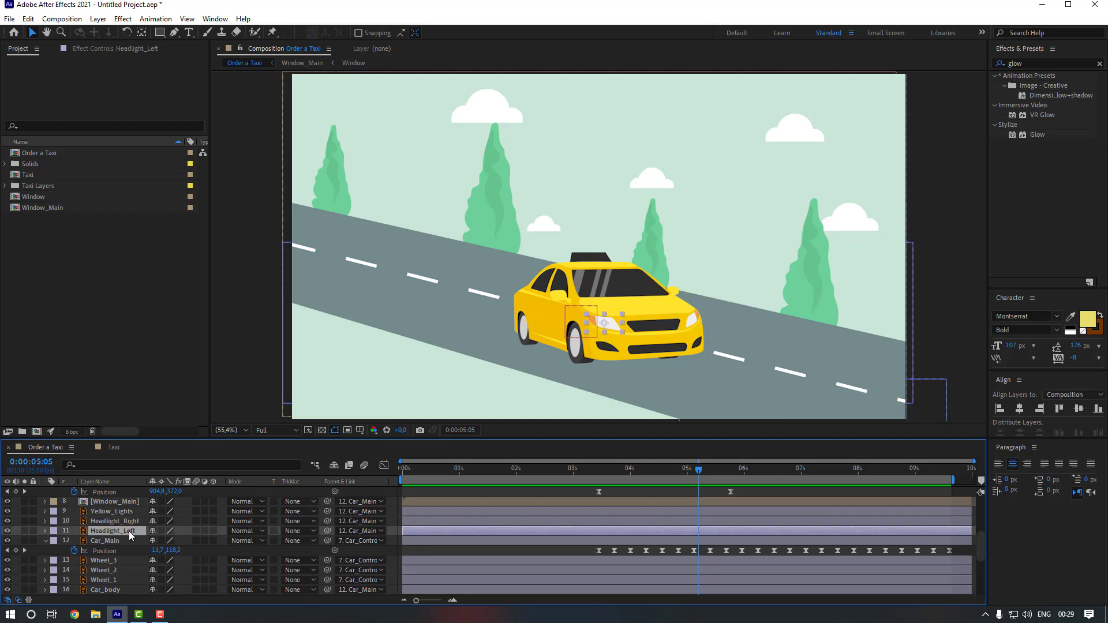
pyautogui.doubleClick(1036, 133)
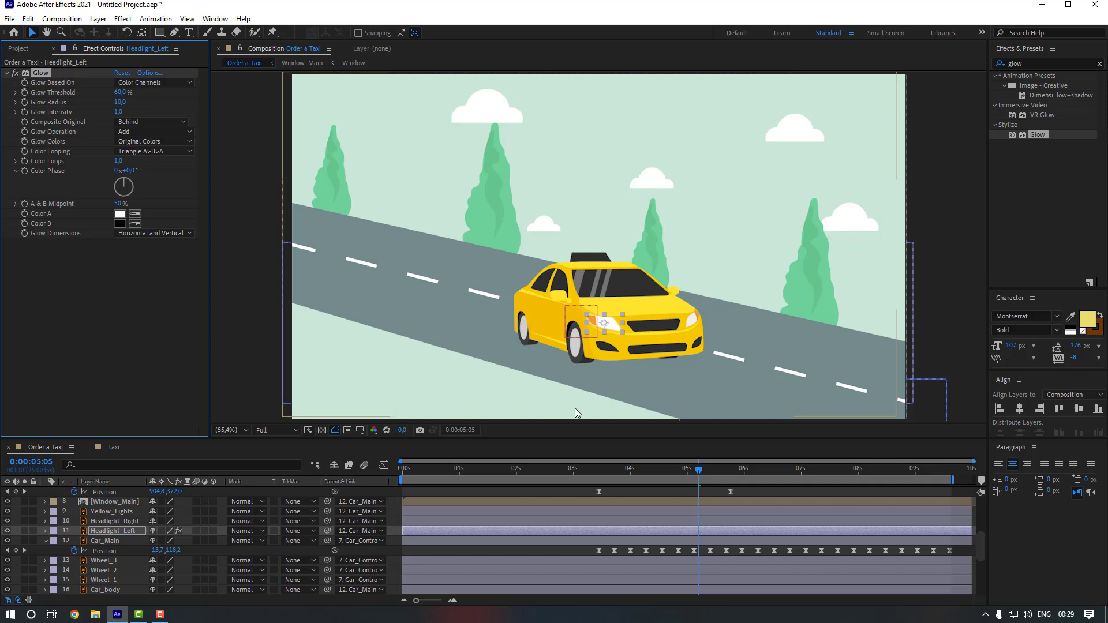
# - Start keyframing Headlight_Left's Glow Radius at 0:00:04:23 and set it to 2 at 0:00:05:01
pyautogui.scroll(1, 633, 356)
pyautogui.moveTo(634, 356); pyautogui.dragTo(562, 262)
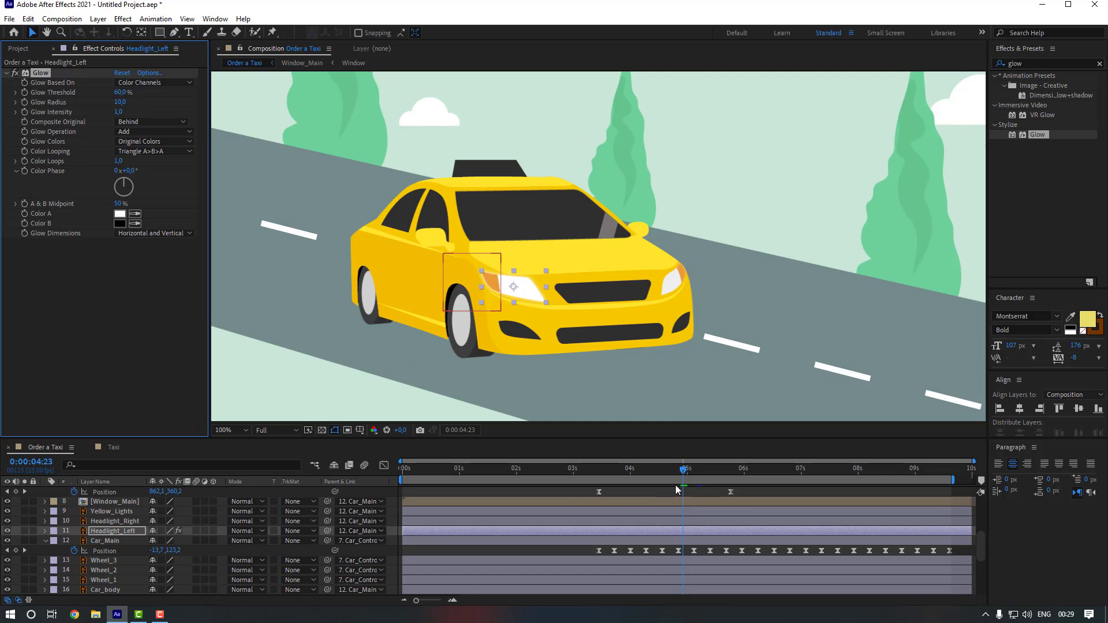
pyautogui.click(683, 472)
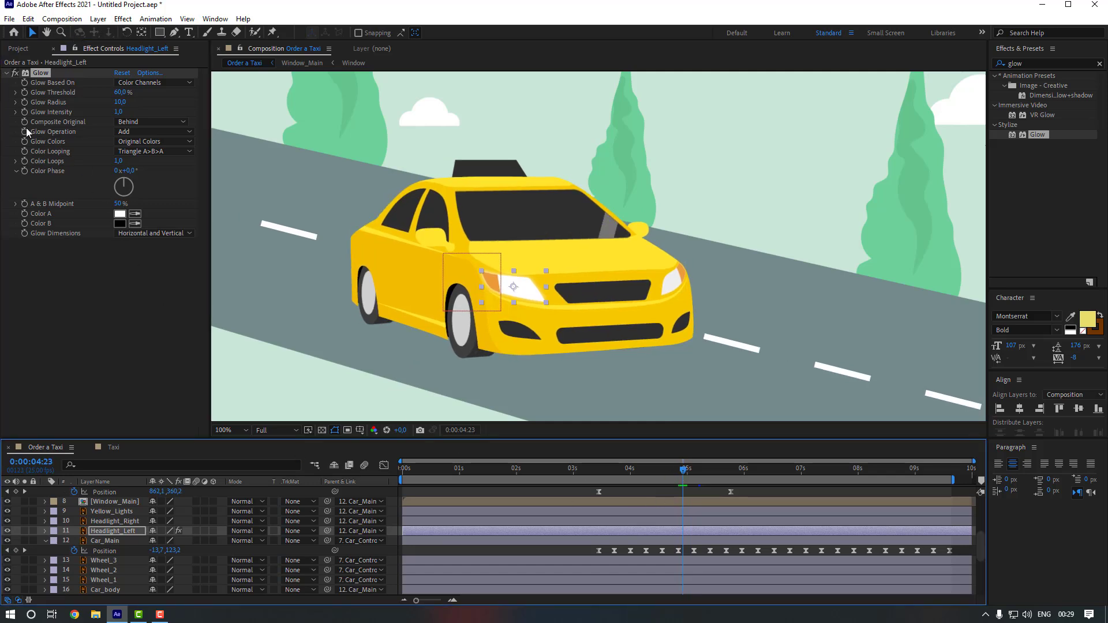
pyautogui.click(25, 103)
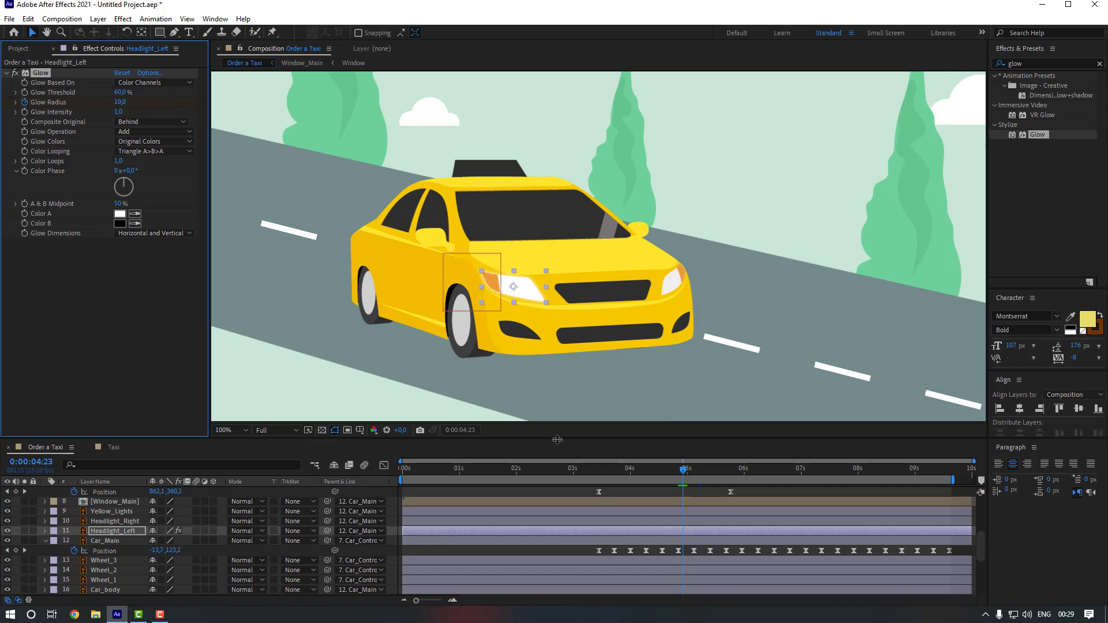
pyautogui.press('pagedown')
pyautogui.press('pagedown')
pyautogui.press('pagedown')
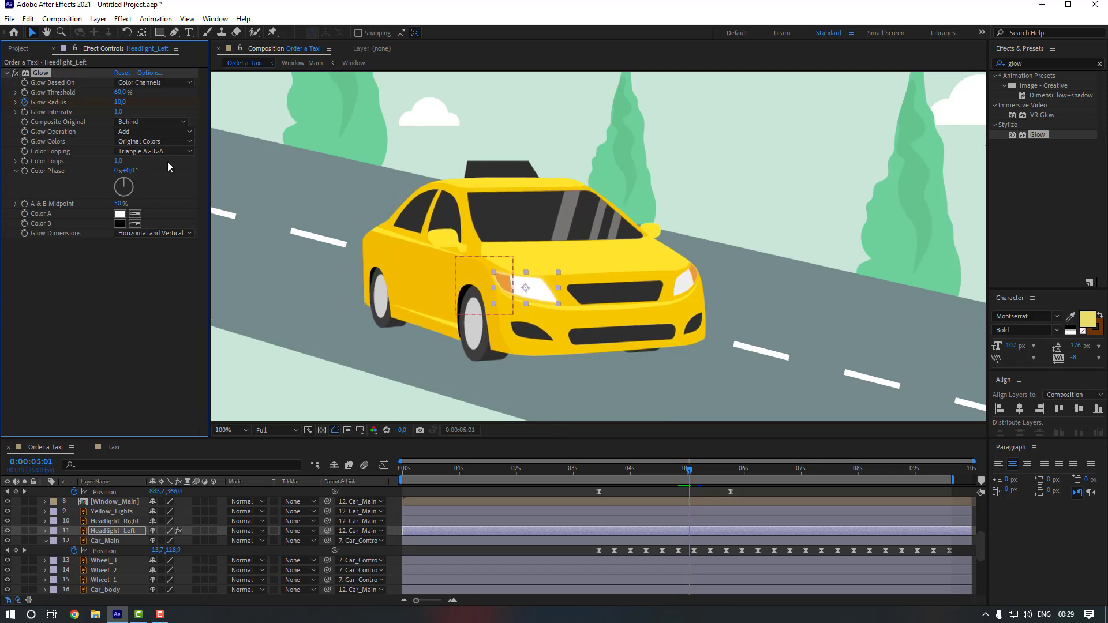
pyautogui.click(114, 103)
pyautogui.press('Return')
pyautogui.press('u')
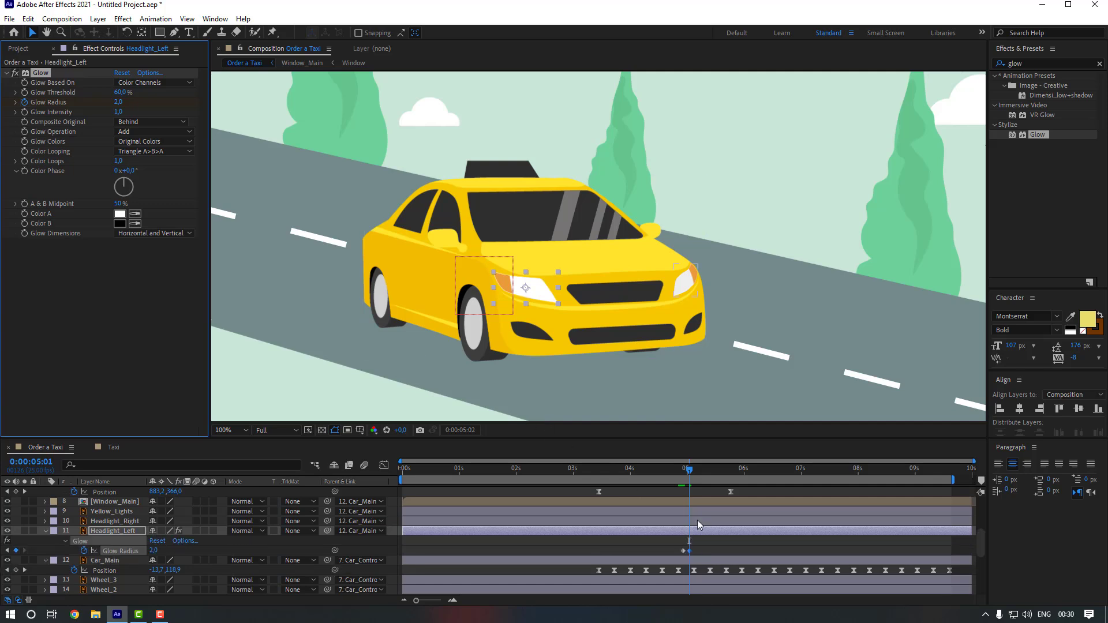
# - Set Headlight_Left's Glow Radius to 20 at 0:00:05:04 and also at the first keyframe, 0:00:04:23
pyautogui.press('pagedown')
pyautogui.press('pagedown')
pyautogui.press('pagedown')
pyautogui.click(118, 103)
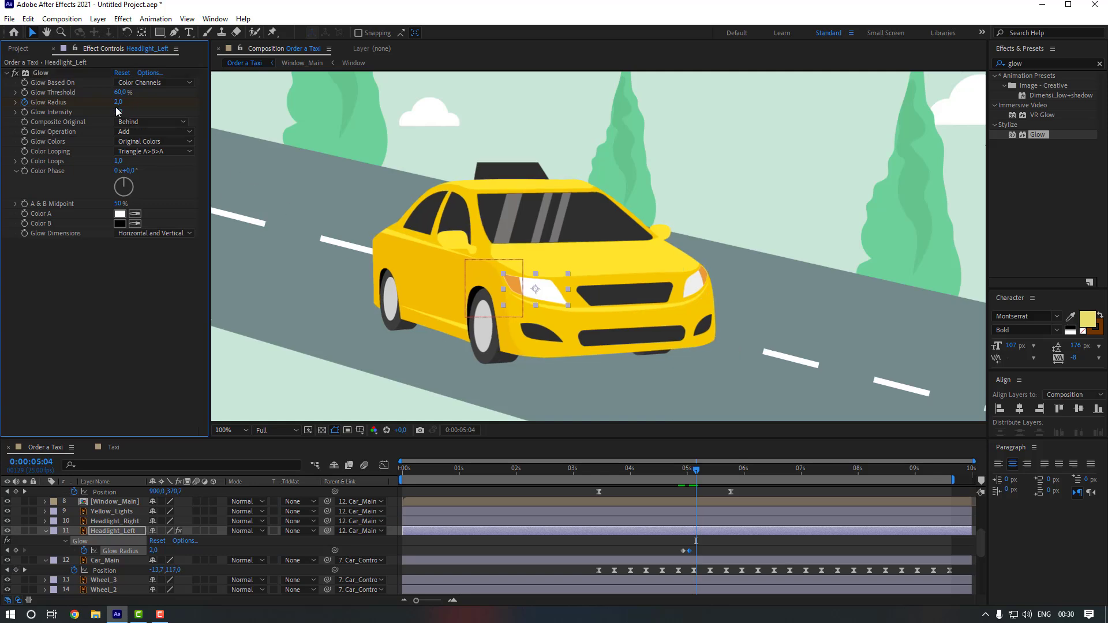
pyautogui.press('Return')
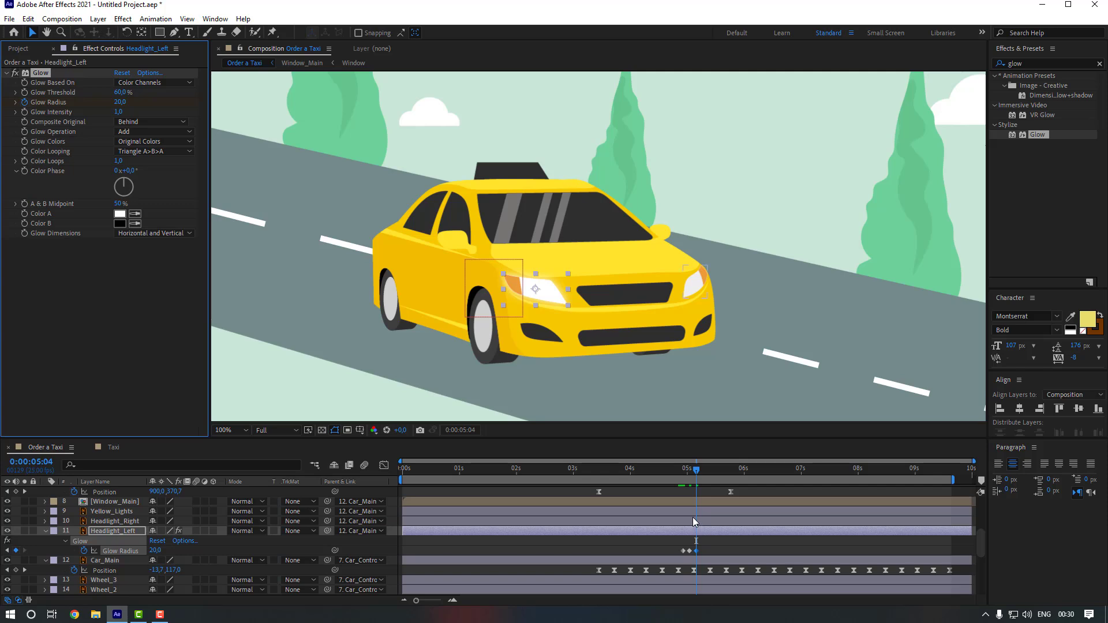
pyautogui.click(683, 469)
pyautogui.click(713, 552)
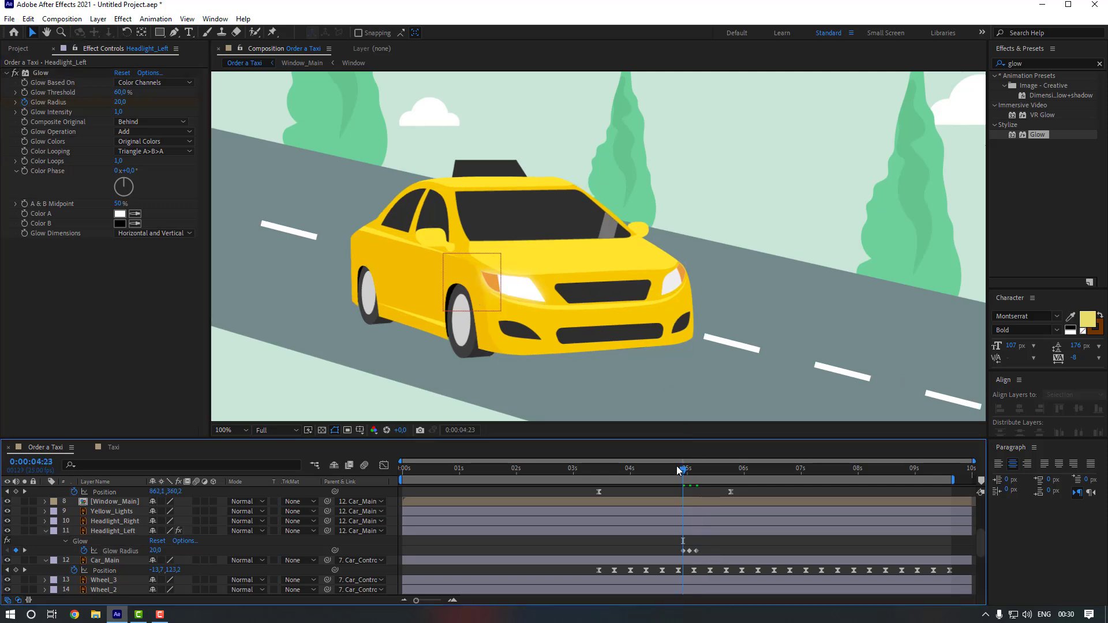
# - Preview the glow, spread Headlight_Left's three Glow Radius keyframes farther apart in time, and apply Easy Ease to them
pyautogui.moveTo(682, 469); pyautogui.dragTo(663, 473)
pyautogui.press('space')
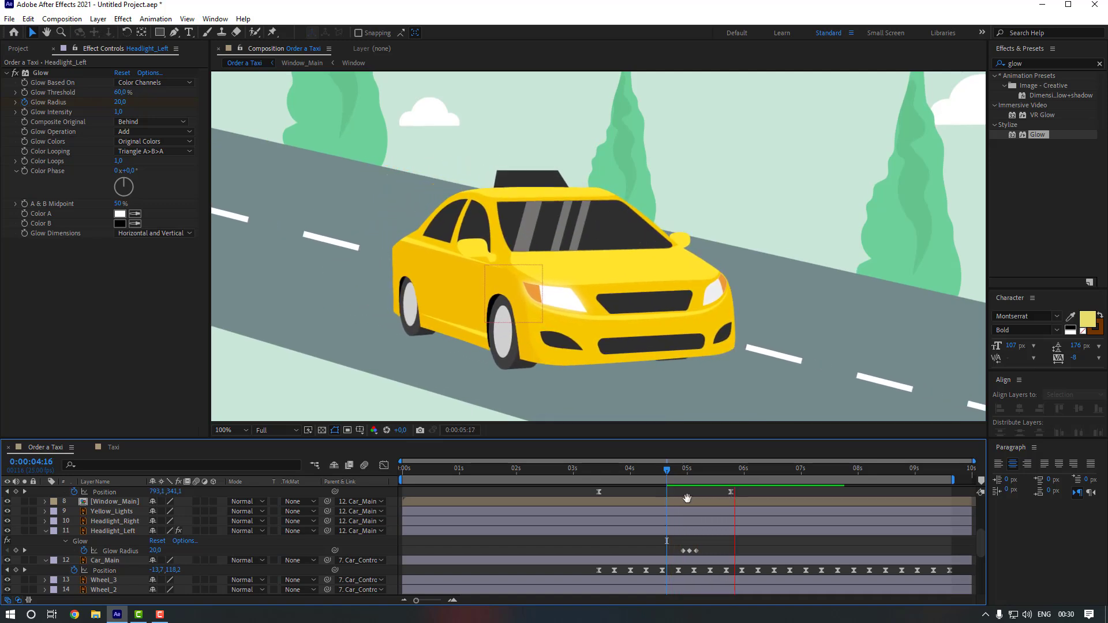
pyautogui.moveTo(706, 549)
pyautogui.mouseDown()
pyautogui.moveTo(680, 554)
pyautogui.moveTo(705, 549)
pyautogui.mouseUp()
pyautogui.rightClick(705, 549)
pyautogui.moveTo(757, 542)
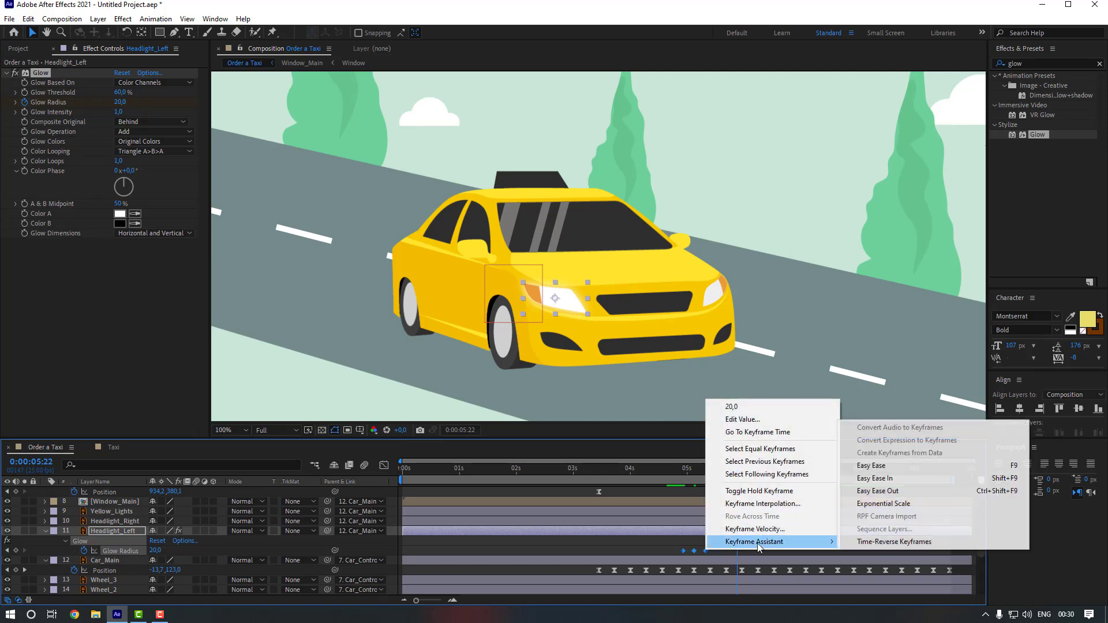
pyautogui.click(870, 466)
pyautogui.click(788, 544)
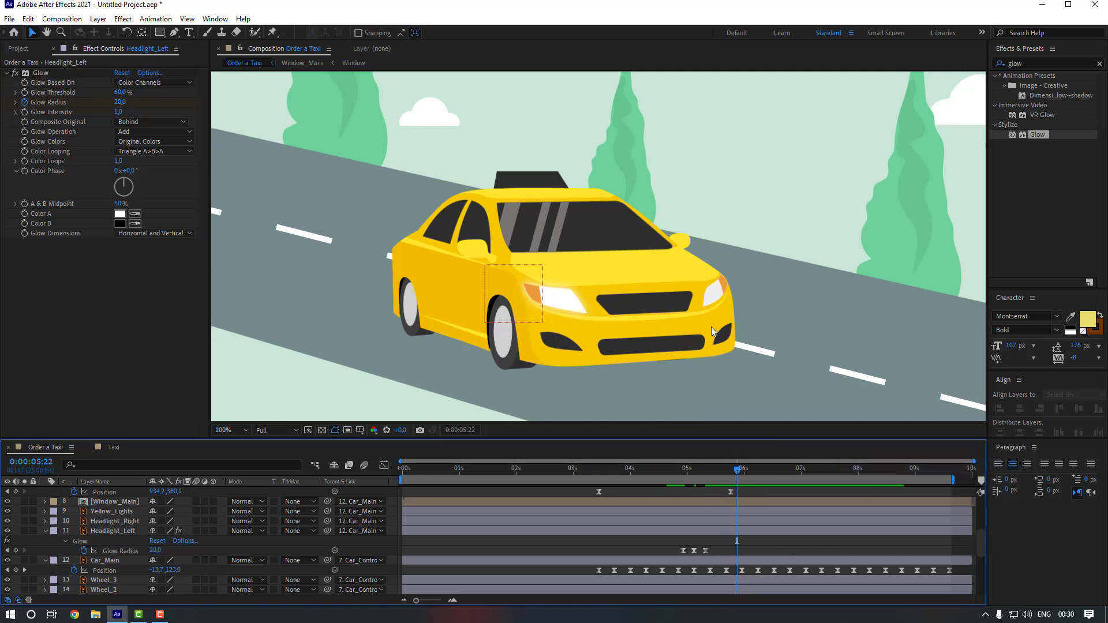
# - Preview the eased headlight flash from 0:00:04:18 with the whole scene in view
pyautogui.scroll(-2, 711, 326)
pyautogui.moveTo(692, 474); pyautogui.dragTo(671, 473)
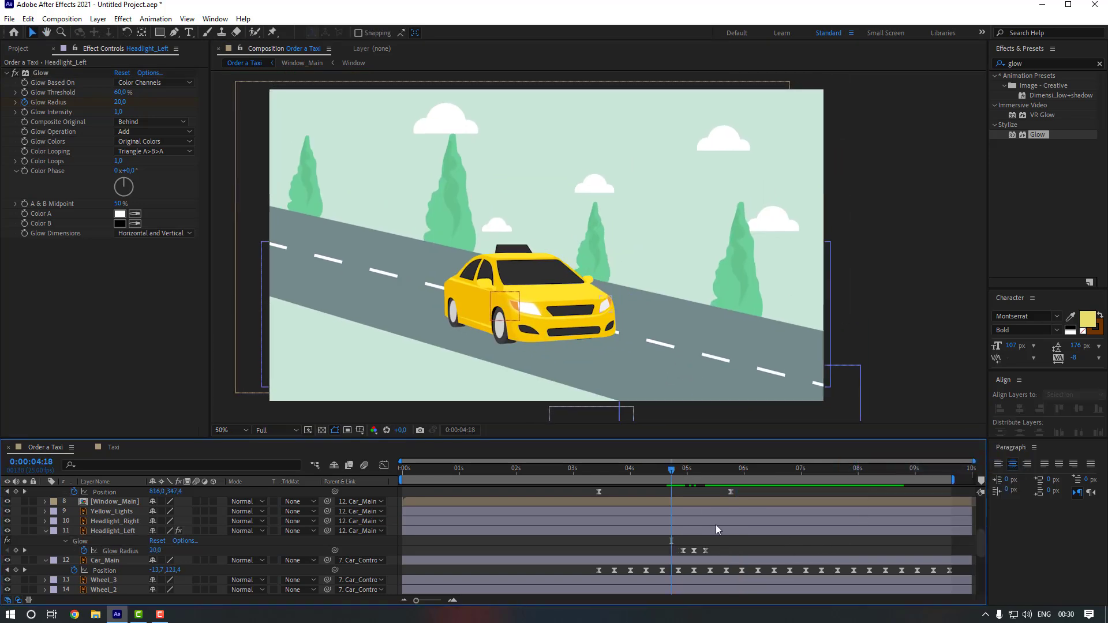
pyautogui.press('space')
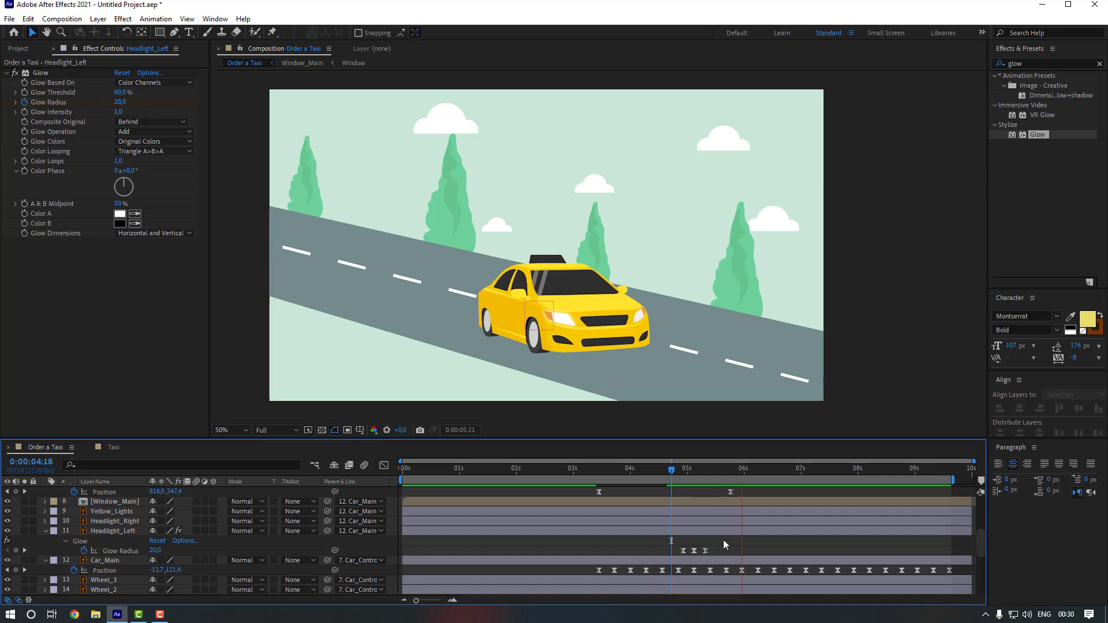
pyautogui.press('space')
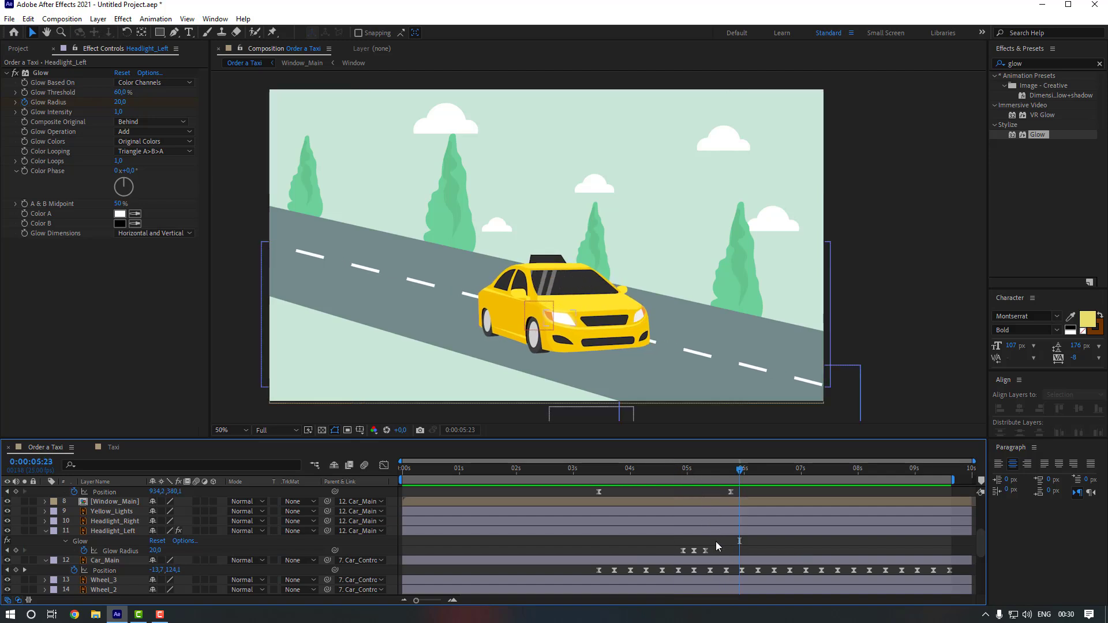
# - Copy Headlight_Left's Glow Radius keyframes onto Headlight_Right at 0:00:04:23 and reveal the pasted keyframes
pyautogui.moveTo(716, 542); pyautogui.dragTo(679, 554)
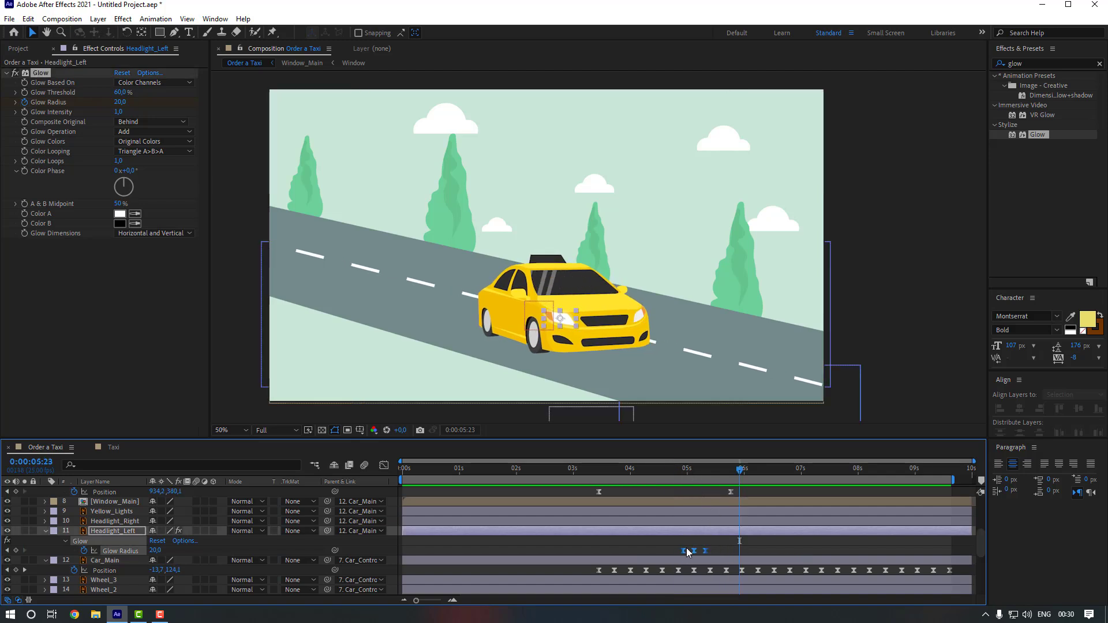
pyautogui.click(681, 471)
pyautogui.click(681, 519)
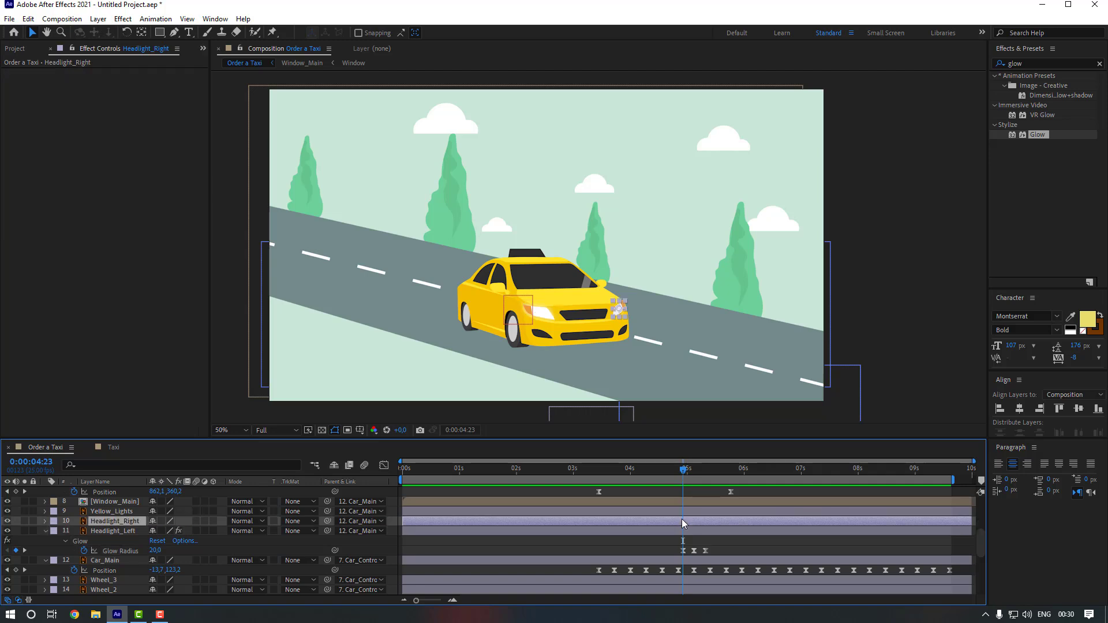
pyautogui.hotkey('ctrl', 'v')
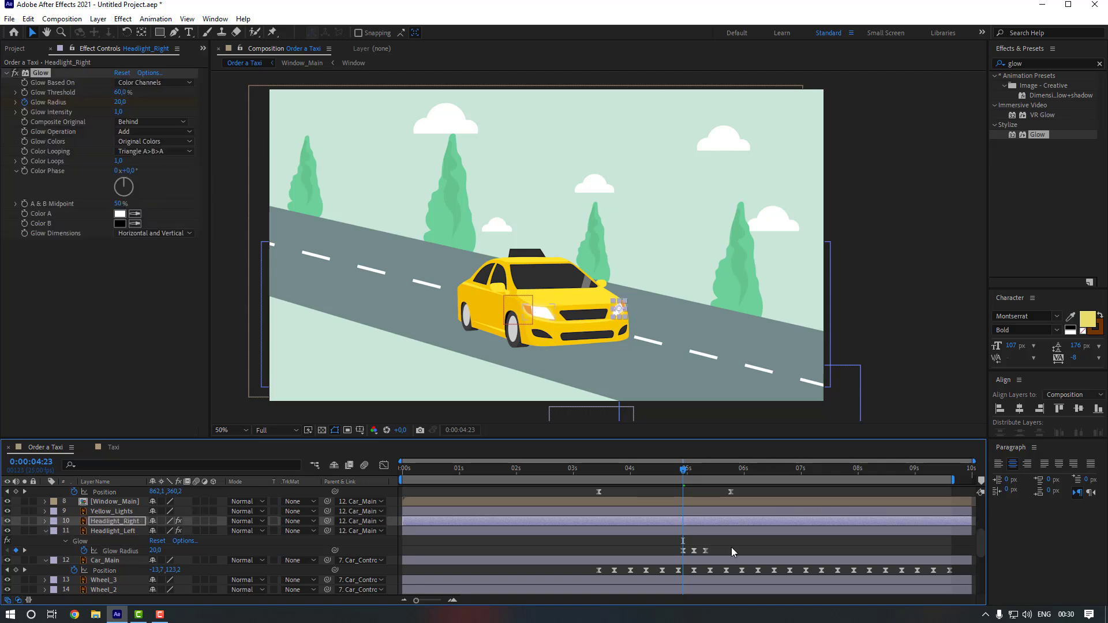
pyautogui.press('u')
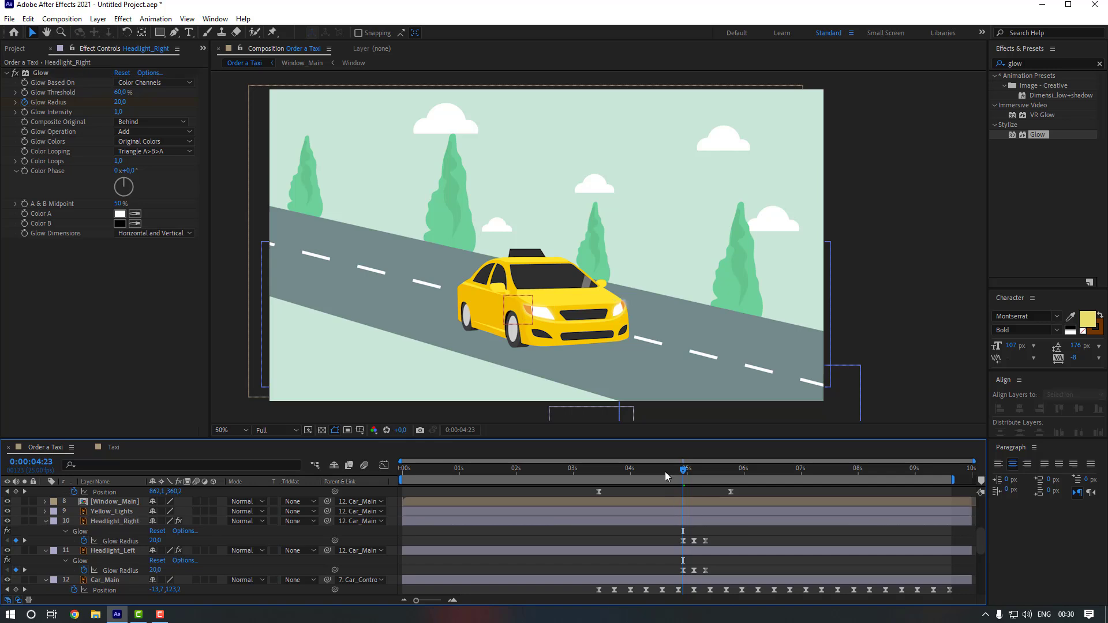
# - Preview both headlights flashing from 0:00:04:08
pyautogui.moveTo(664, 472); pyautogui.dragTo(646, 469)
pyautogui.press('space')
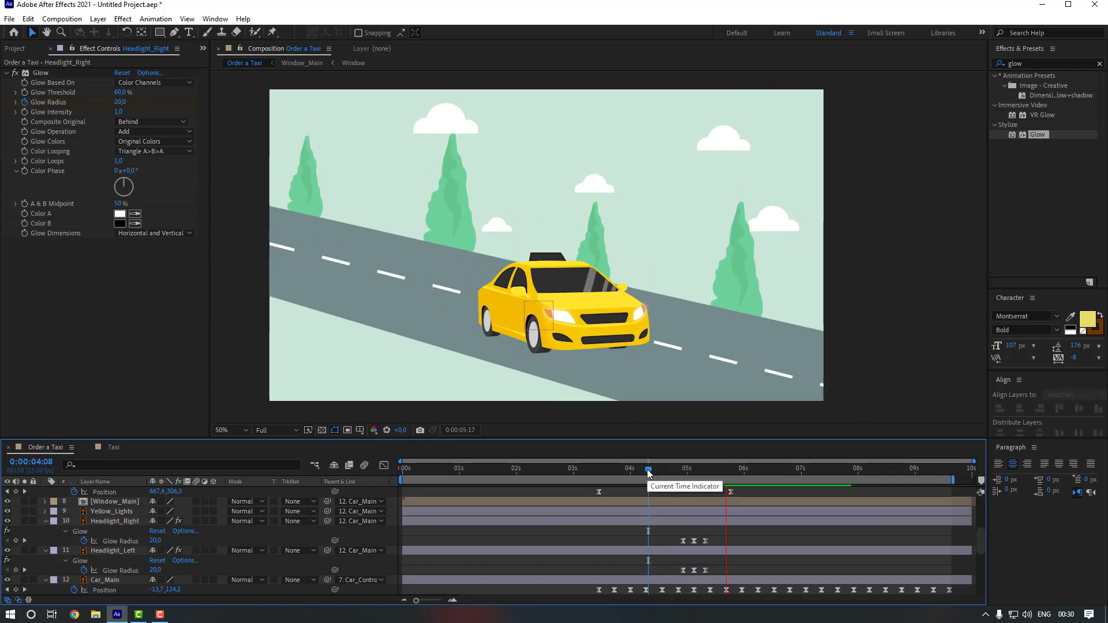
pyautogui.press('space')
pyautogui.press('space')
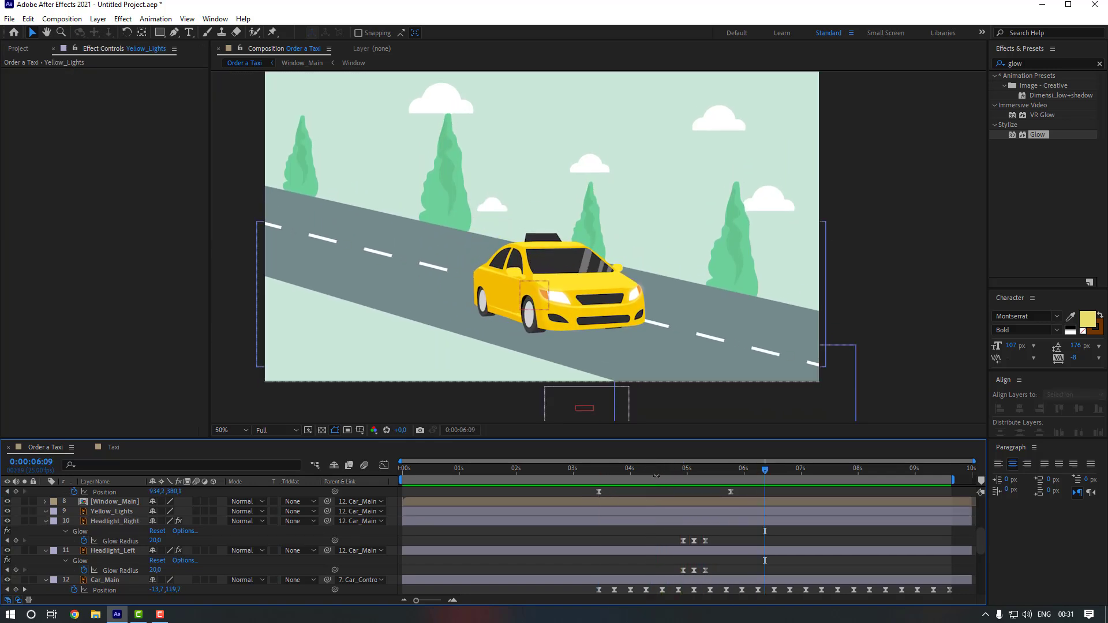
# - Apply the Glow effect to Yellow_Lights and keyframe its Glow Intensity at 0.2 at 0:00:05:09
pyautogui.click(639, 512)
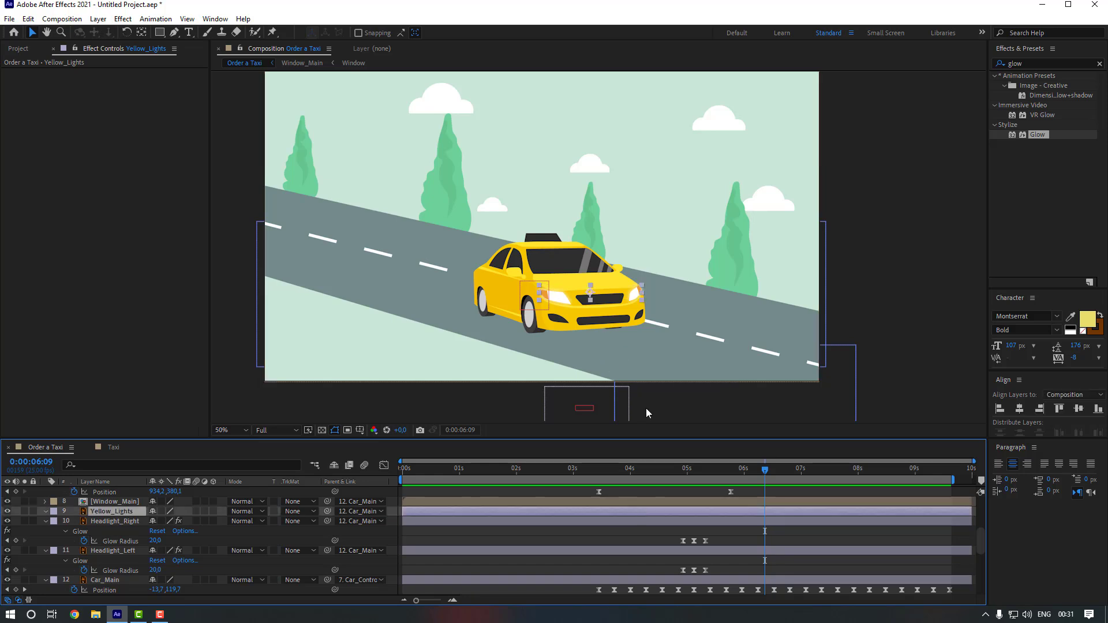
pyautogui.doubleClick(1038, 135)
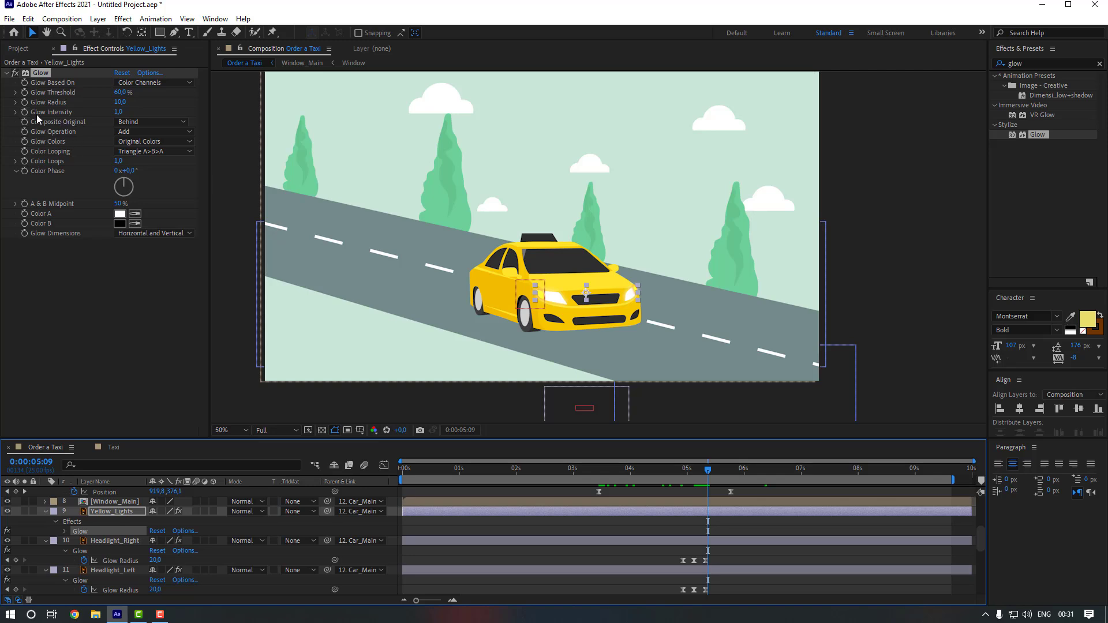
pyautogui.click(26, 113)
pyautogui.moveTo(119, 112); pyautogui.dragTo(84, 122)
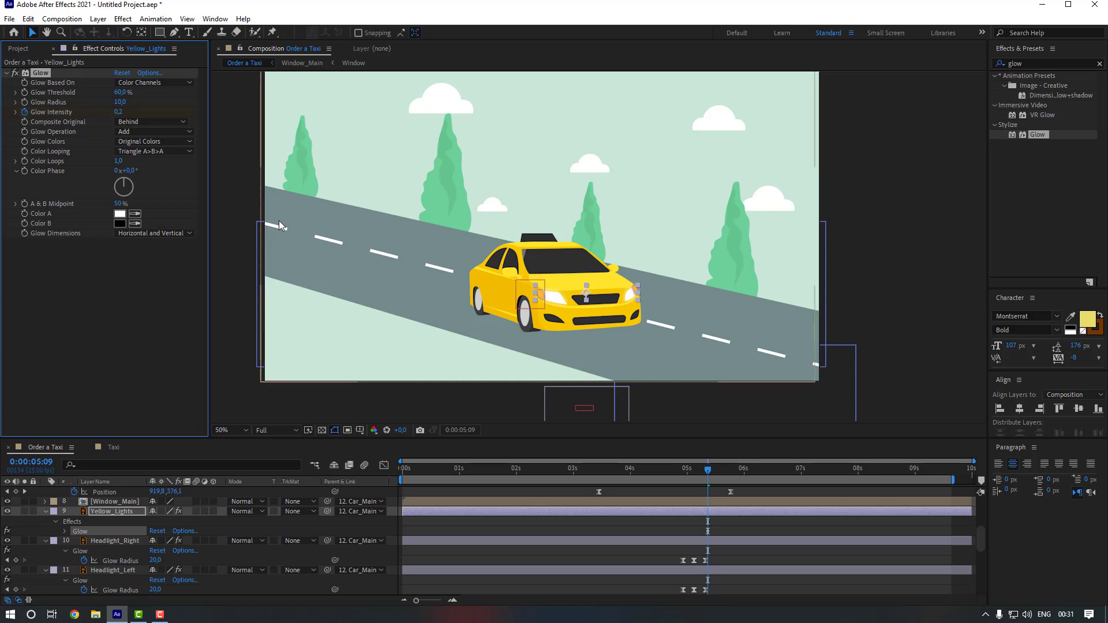
# - Keyframe Yellow_Lights' Glow Intensity at 0.2 at 0:00:06:04 and reveal the layer's keyframes
pyautogui.press('space')
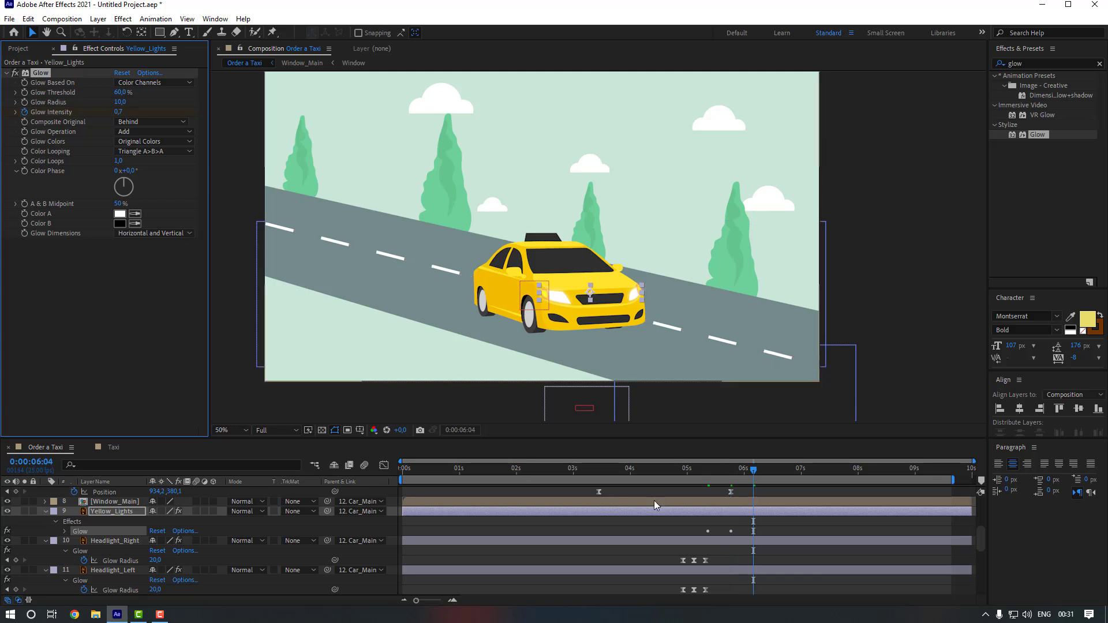
pyautogui.click(120, 113)
pyautogui.write('0')
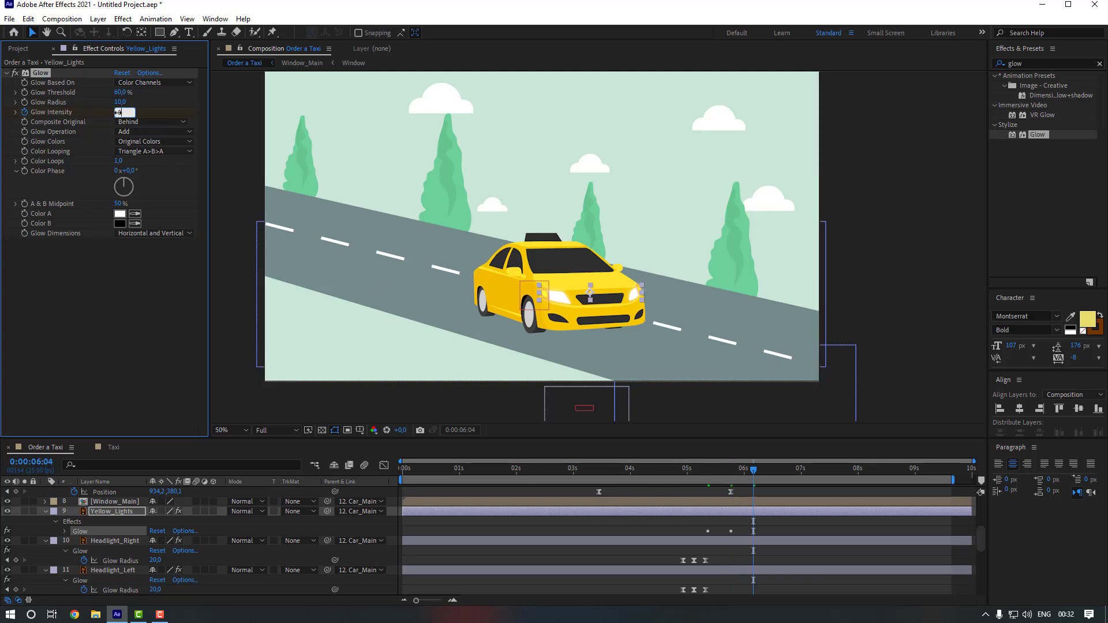
pyautogui.write(',2')
pyautogui.press('Return')
pyautogui.press('u')
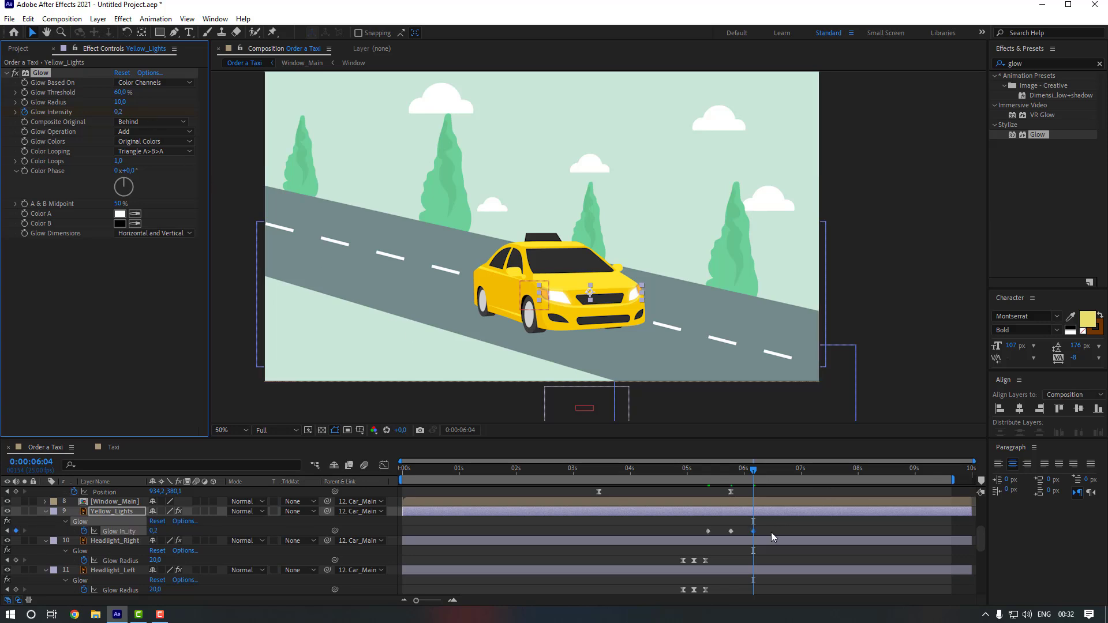
# - Apply Easy Ease to Yellow_Lights' three Glow Intensity keyframes and move them so the first sits at 0:00:03:13
pyautogui.moveTo(775, 525); pyautogui.dragTo(699, 534)
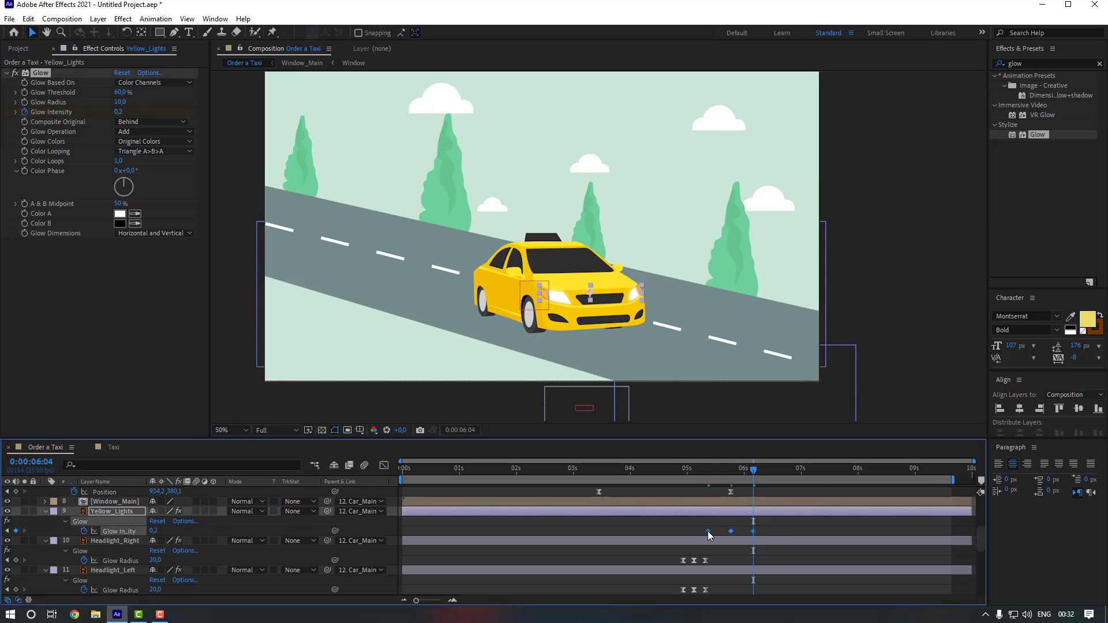
pyautogui.rightClick(709, 531)
pyautogui.moveTo(808, 522)
pyautogui.click(871, 448)
pyautogui.moveTo(707, 531); pyautogui.dragTo(597, 535)
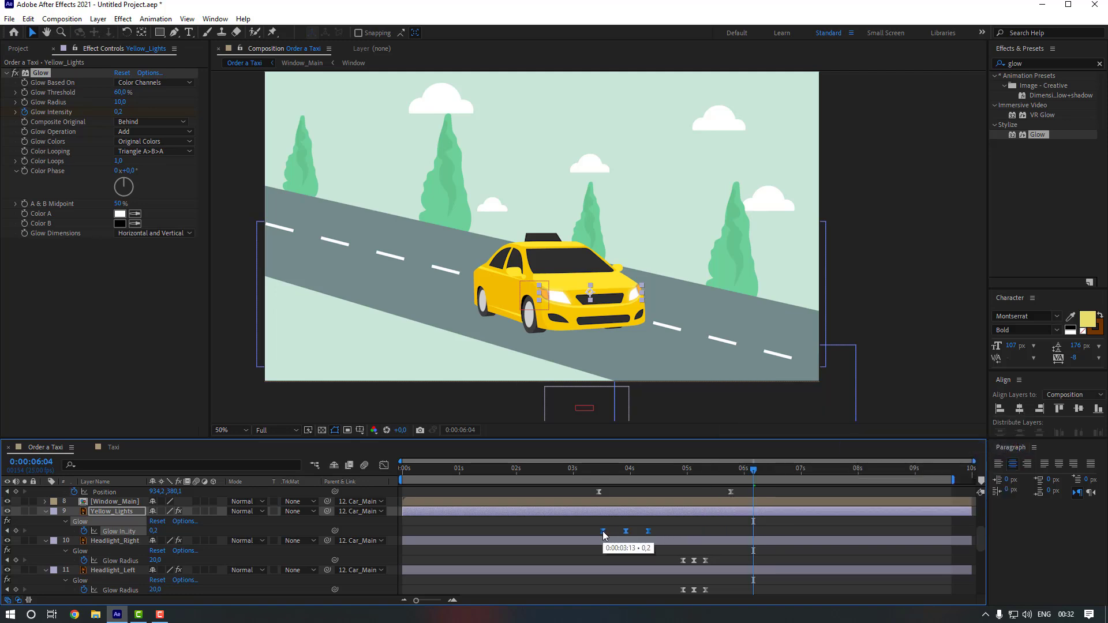
# - Add the expression loopOut(type = "cycle", numKeyframes = 0) to Yellow_Lights' Glow Intensity
pyautogui.keyDown('alt'); pyautogui.click(84, 531); pyautogui.keyUp('alt')
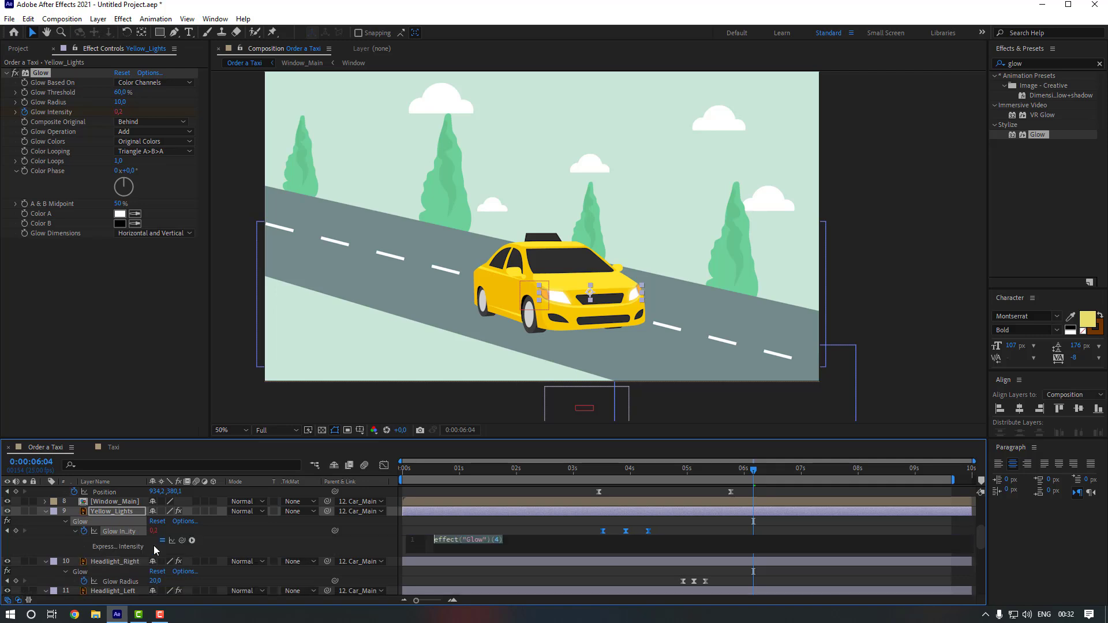
pyautogui.click(192, 541)
pyautogui.moveTo(230, 468)
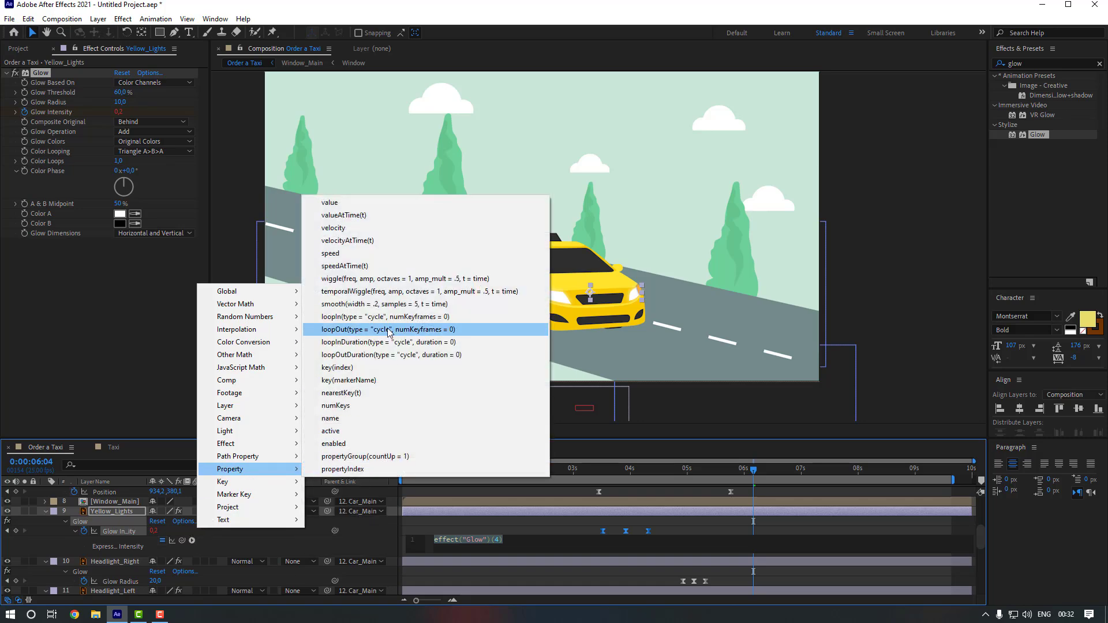
pyautogui.click(388, 329)
# - Fit the composition in the viewer and preview the animation with the looping yellow lights
pyautogui.click(231, 430)
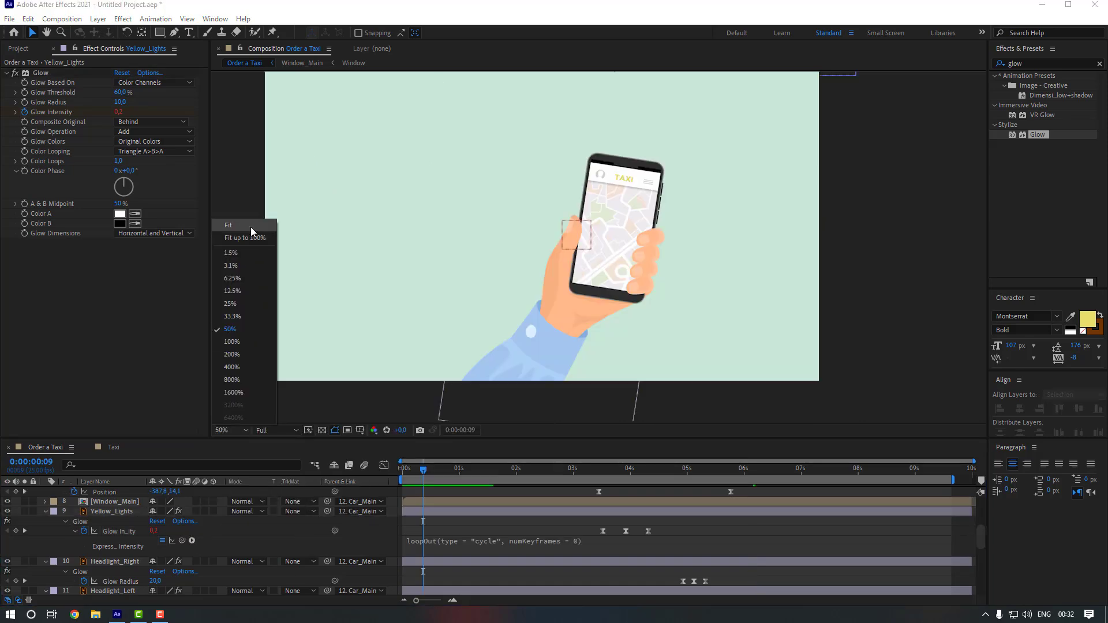
pyautogui.click(251, 227)
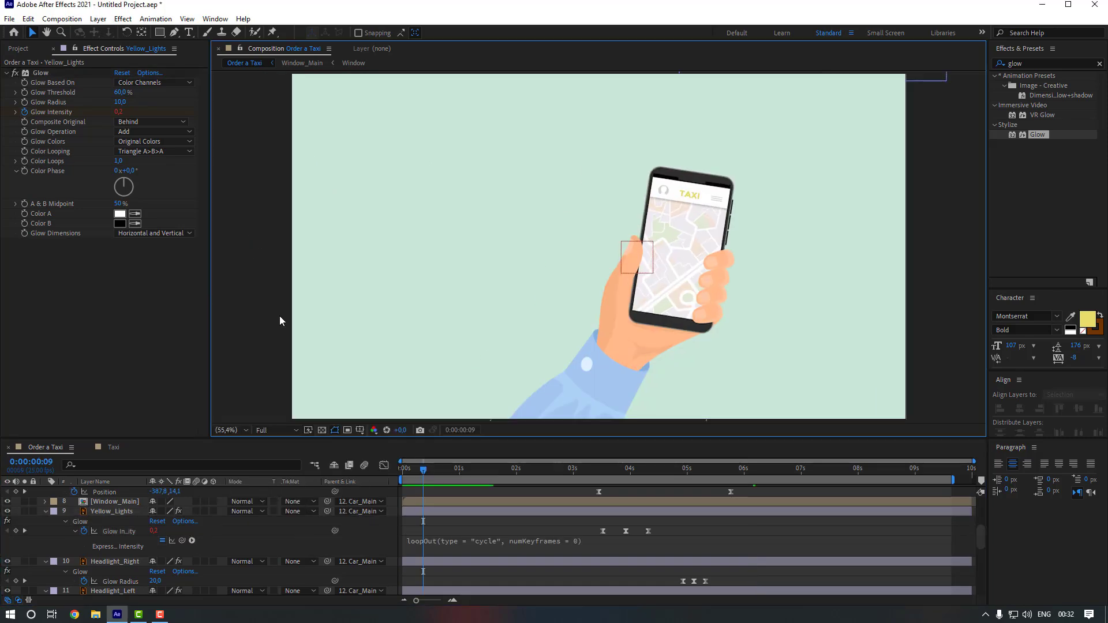
pyautogui.press('space')
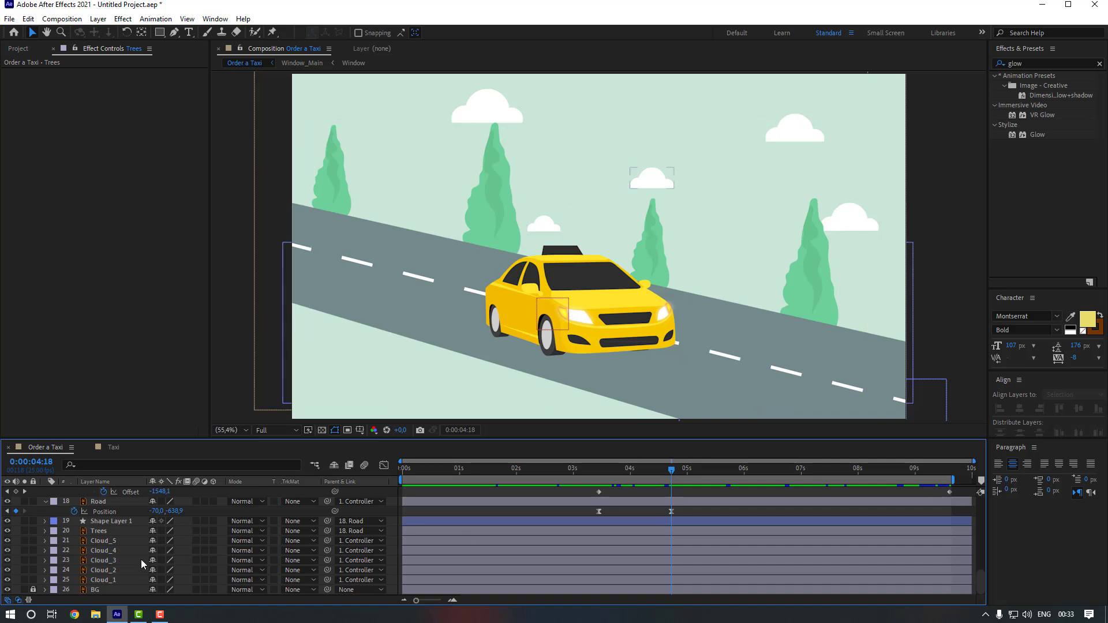
# - Duplicate the Trees layer, show the copy's Position, and move the copy down along the road beyond the original trees
pyautogui.click(119, 529)
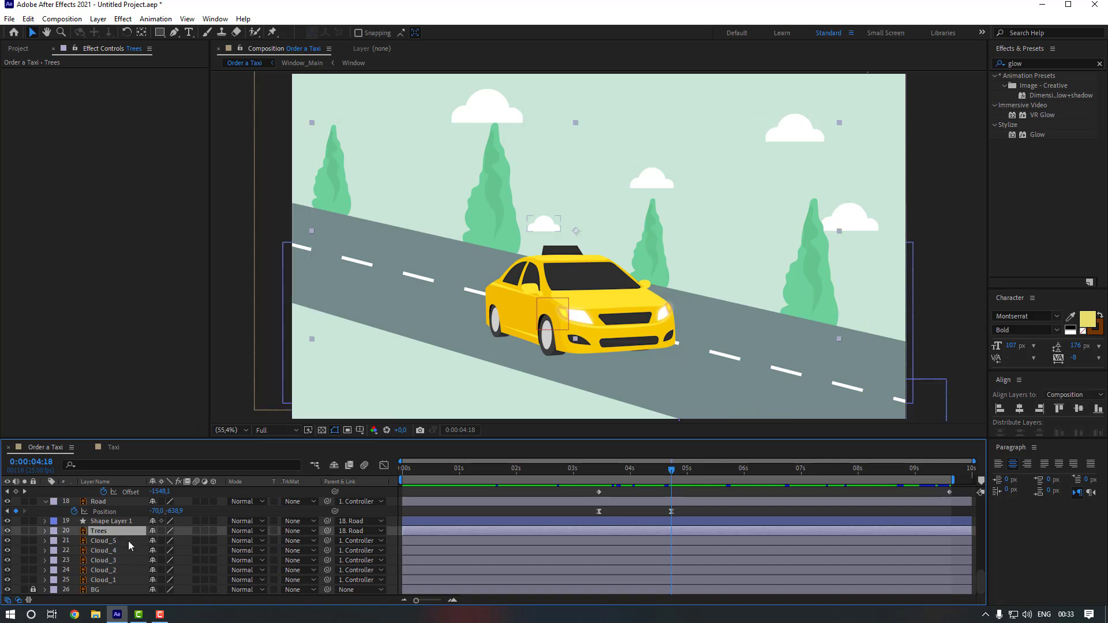
pyautogui.hotkey('ctrl', 'd')
pyautogui.press('p')
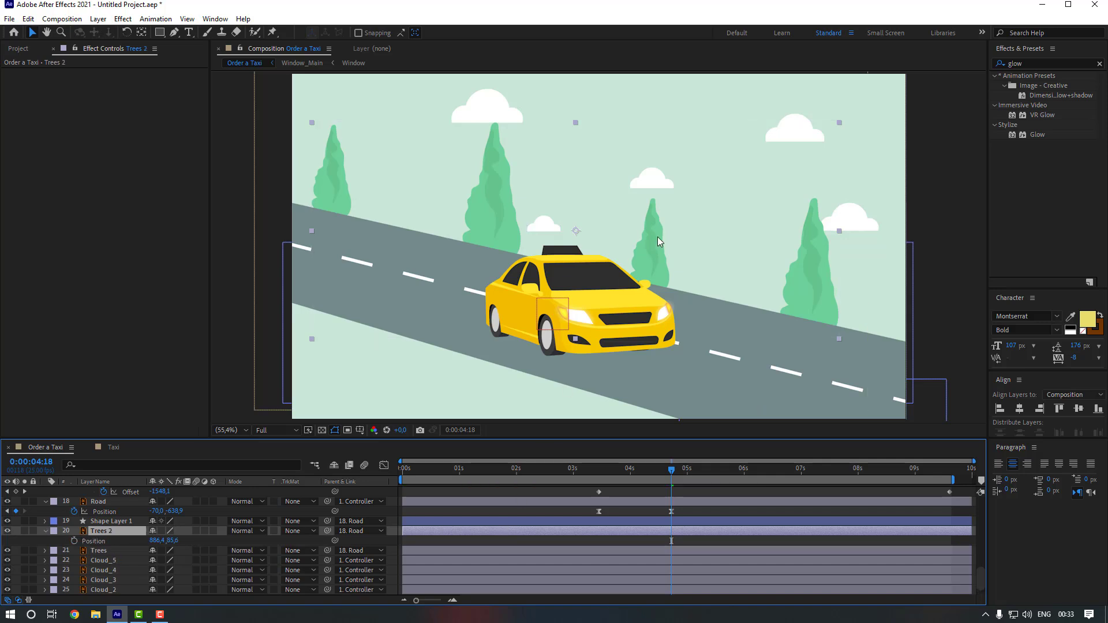
pyautogui.moveTo(604, 238); pyautogui.dragTo(912, 325)
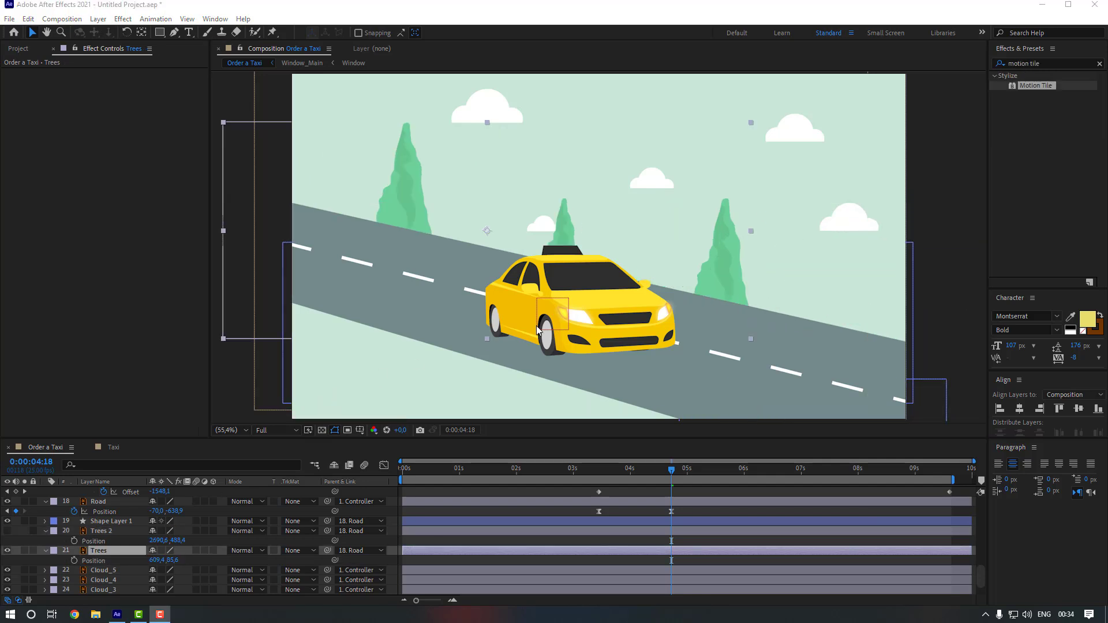
# - Adjust Trees 2 to about 2614.6, 468.4 so it continues the tree row, and parent it to Trees
pyautogui.scroll(-4, 538, 330)
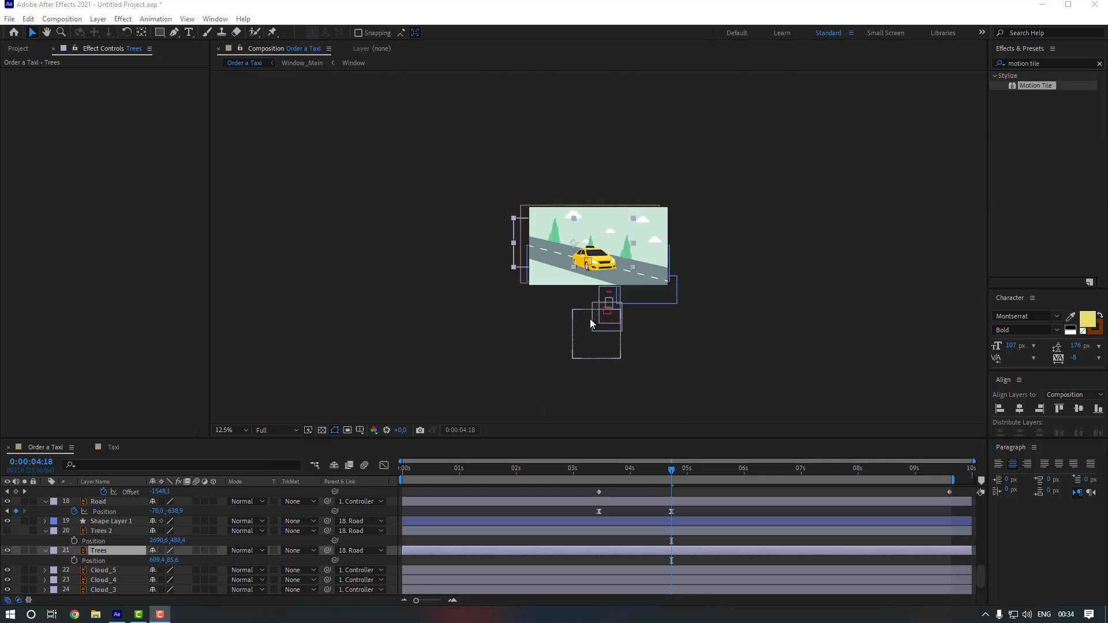
pyautogui.moveTo(668, 292); pyautogui.dragTo(662, 293)
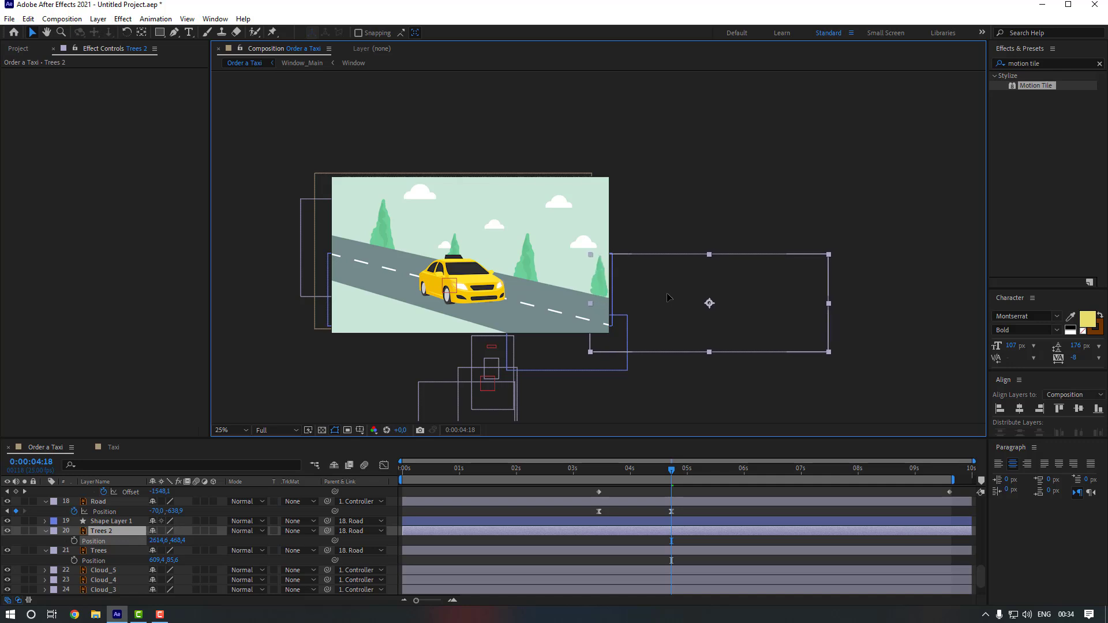
pyautogui.click(109, 531)
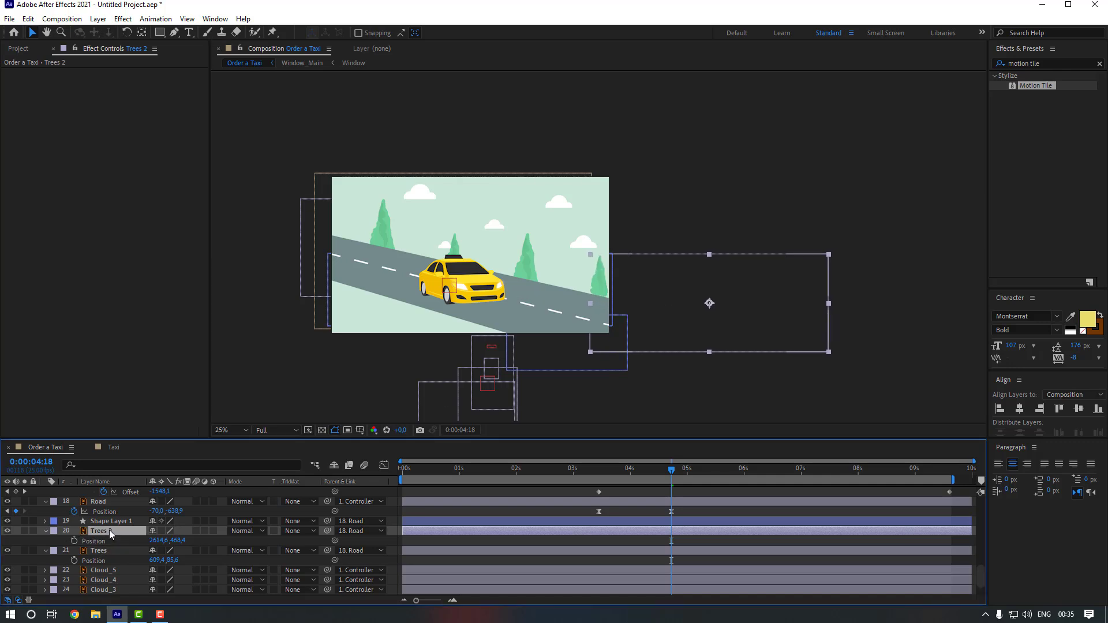
pyautogui.moveTo(328, 531); pyautogui.dragTo(119, 549)
# - Start keyframing the Position of the Trees layer at 0:00:03:18
pyautogui.click(108, 551)
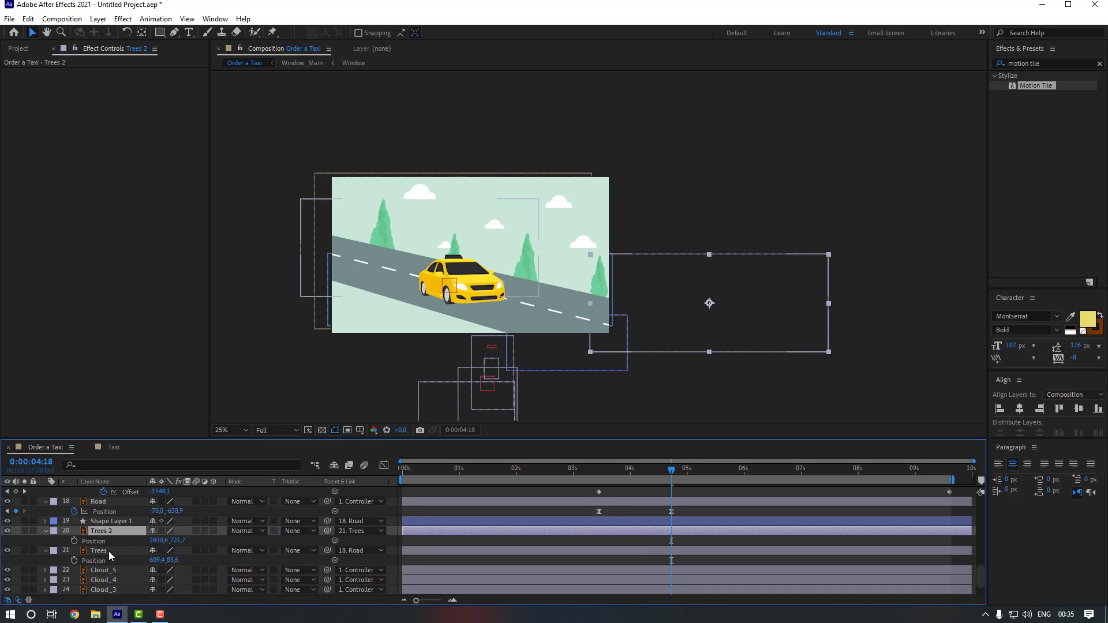
pyautogui.click(599, 471)
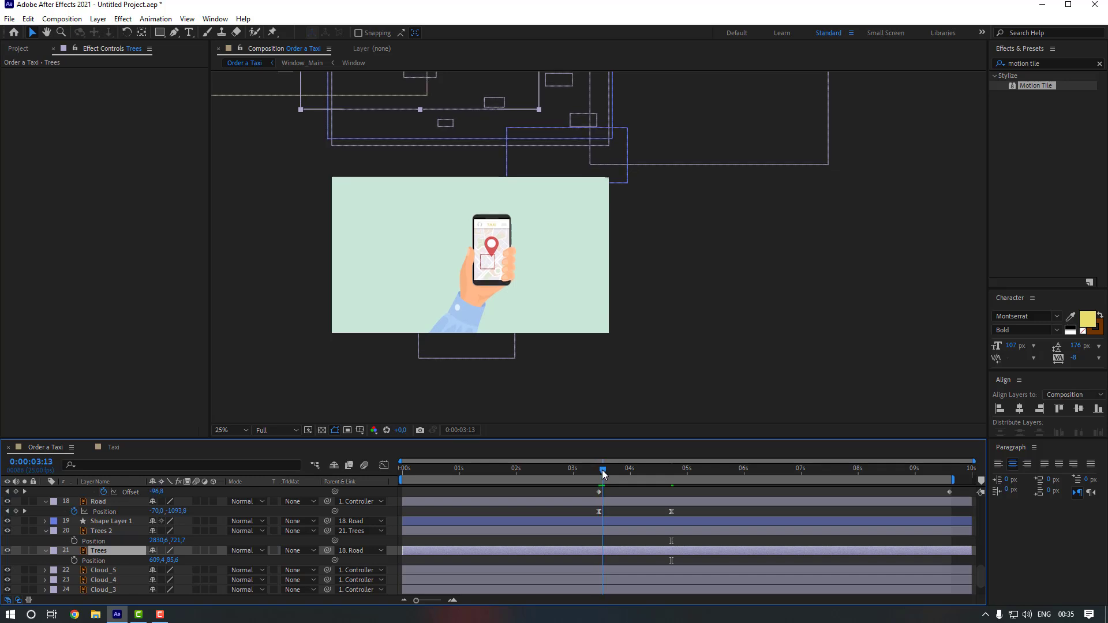
pyautogui.moveTo(599, 472); pyautogui.dragTo(614, 472)
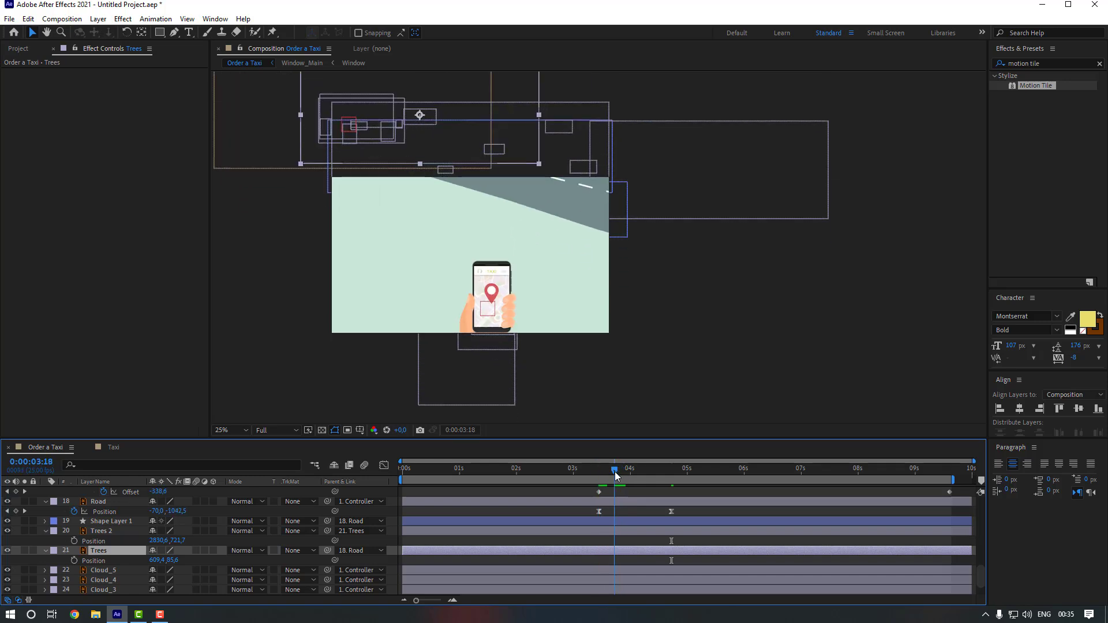
pyautogui.click(75, 561)
# - At 0:00:05:13 move Trees back along the road to about -950.6, -274.4, and shift that Position keyframe to 0:00:09:16
pyautogui.moveTo(680, 477); pyautogui.dragTo(717, 477)
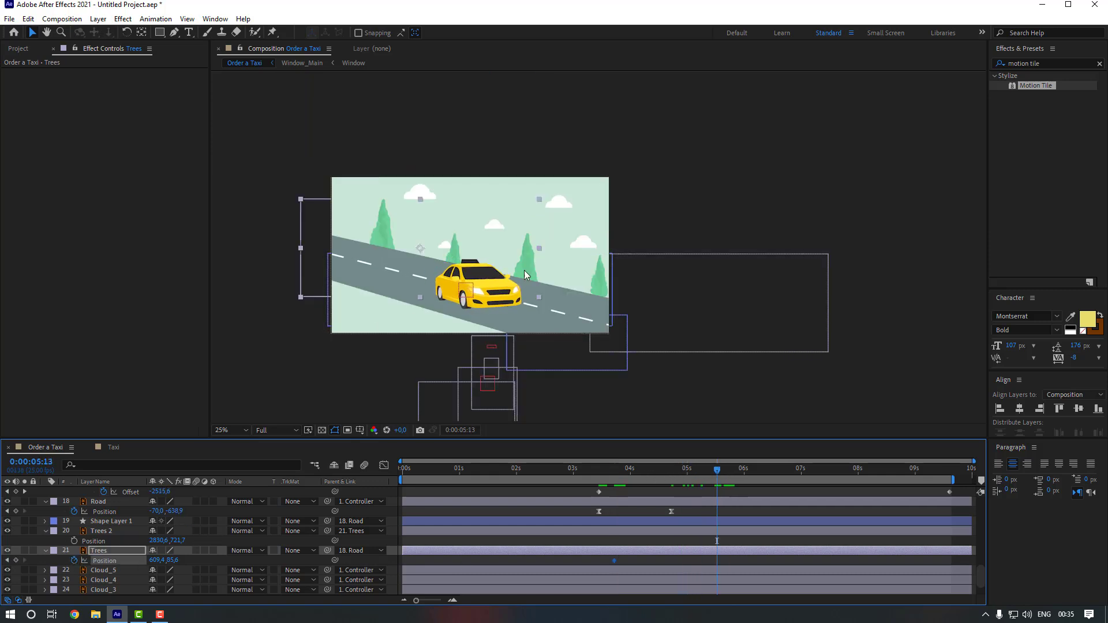
pyautogui.moveTo(430, 249); pyautogui.dragTo(261, 207)
pyautogui.moveTo(348, 232); pyautogui.dragTo(284, 202)
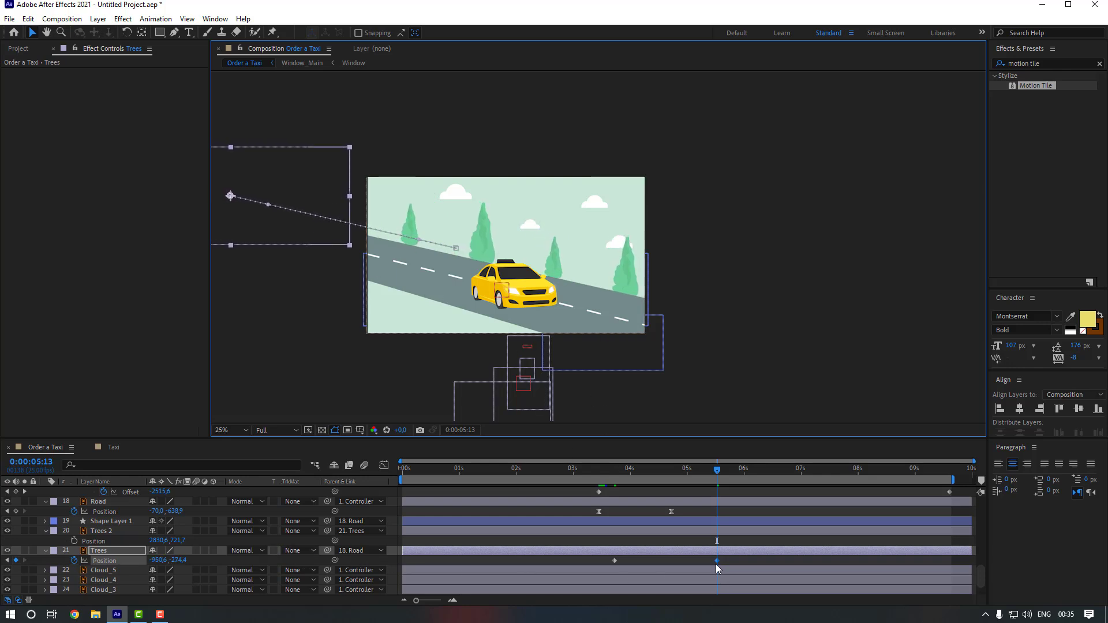
pyautogui.moveTo(717, 561); pyautogui.dragTo(951, 563)
pyautogui.click(883, 560)
# - Preview the trees moving past the taxi
pyautogui.scroll(2, 519, 344)
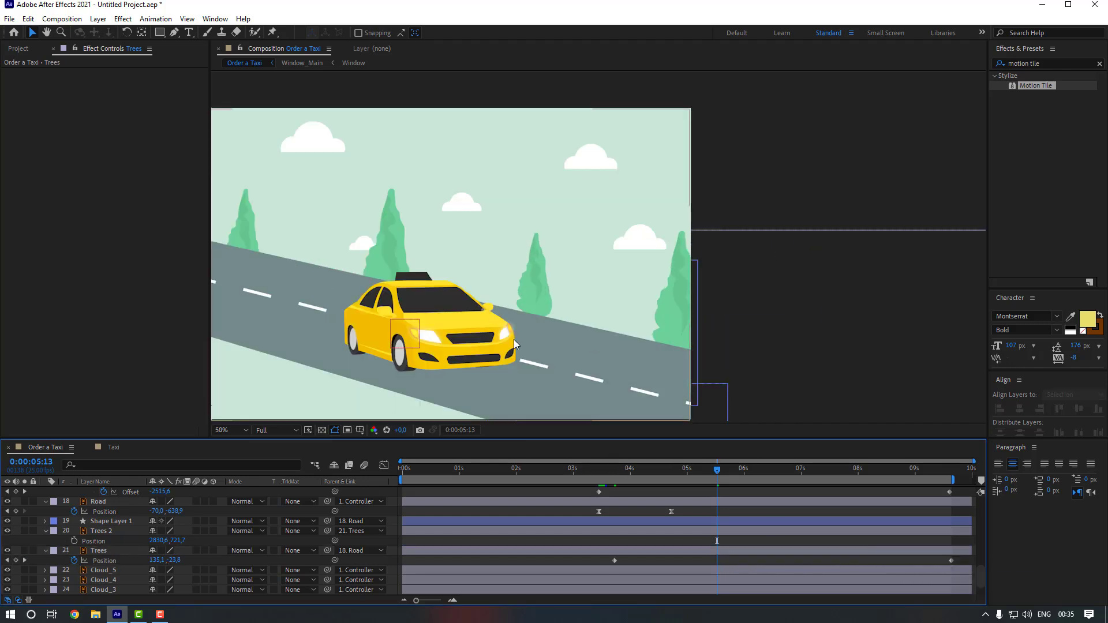
pyautogui.click(609, 468)
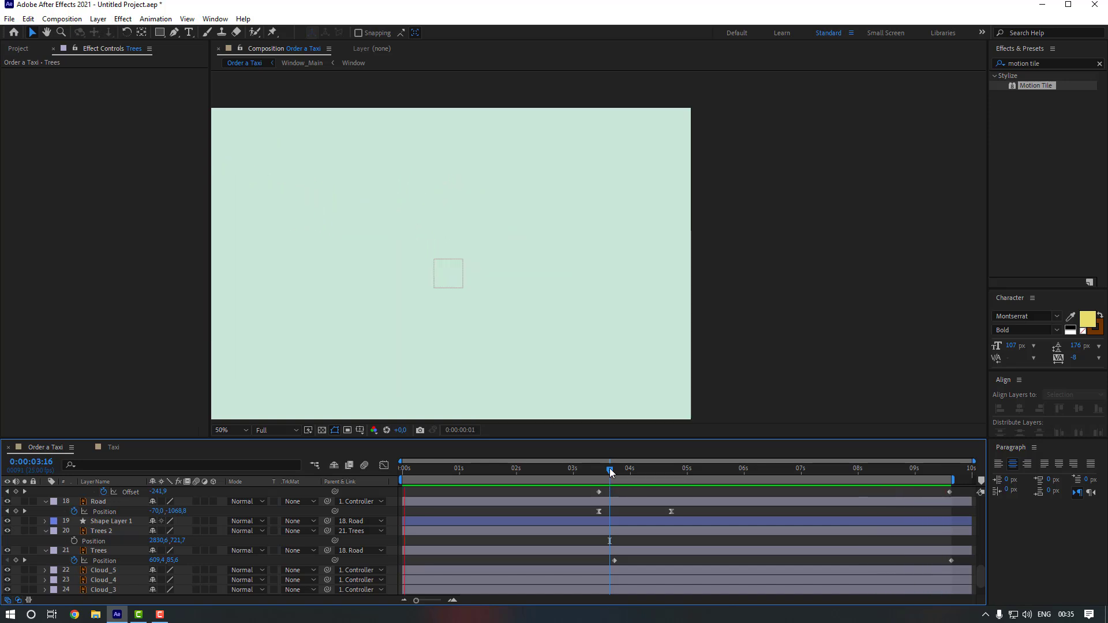
pyautogui.press('space')
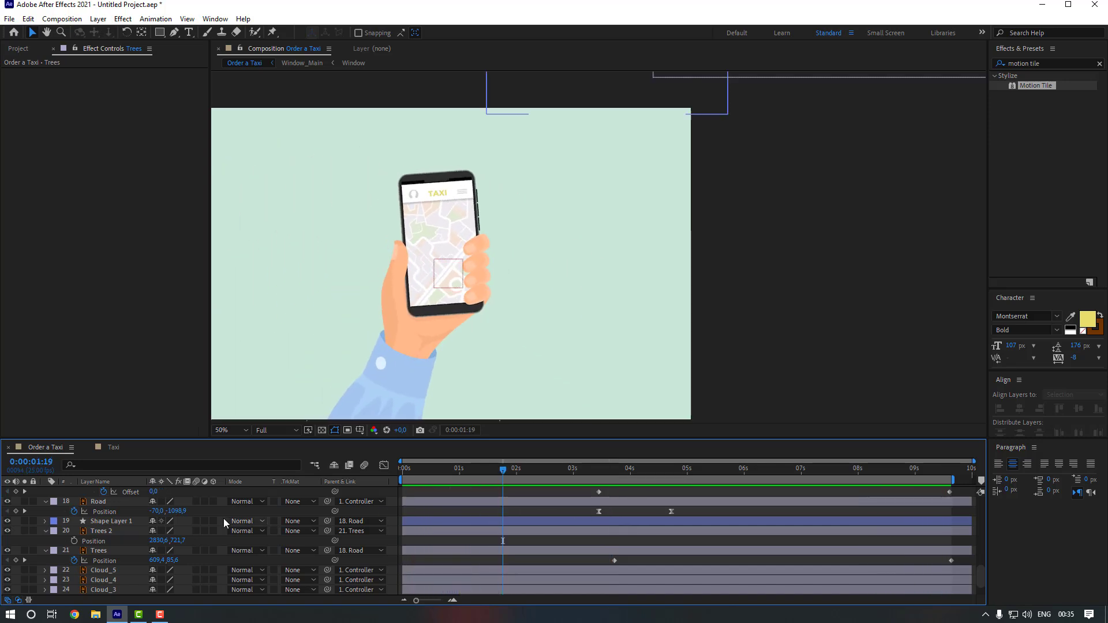
# - Select Cloud_1 through Cloud_5, show their Position, and add Position keyframes to all five at 0:00:03:18
pyautogui.scroll(-1, 129, 546)
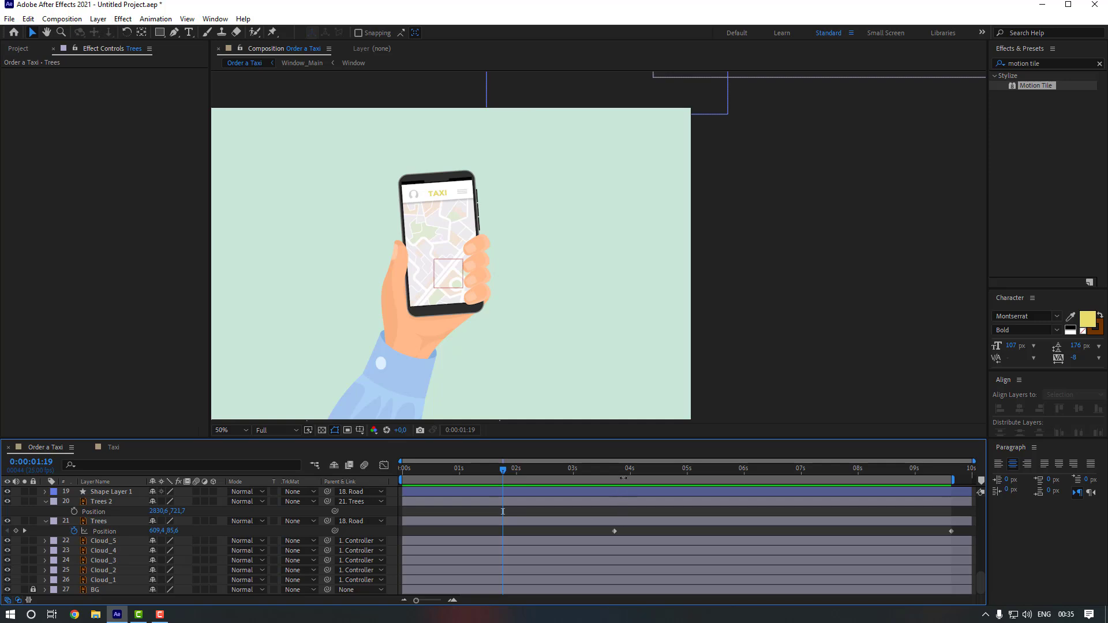
pyautogui.moveTo(674, 465); pyautogui.dragTo(685, 470)
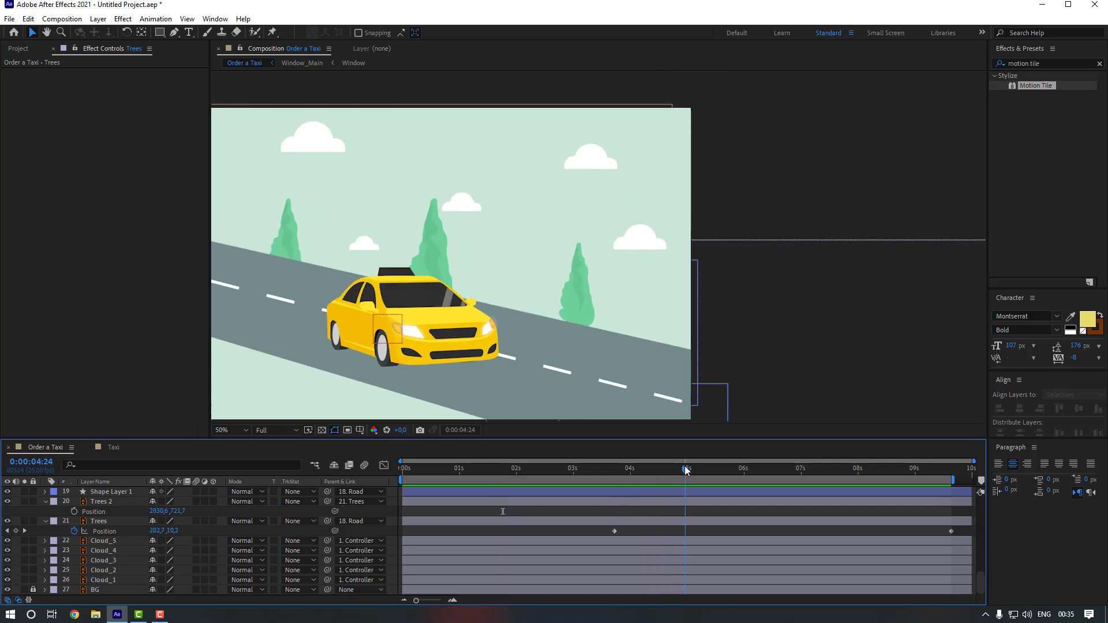
pyautogui.click(115, 583)
pyautogui.keyDown('shift'); pyautogui.click(117, 541); pyautogui.keyUp('shift')
pyautogui.press('p')
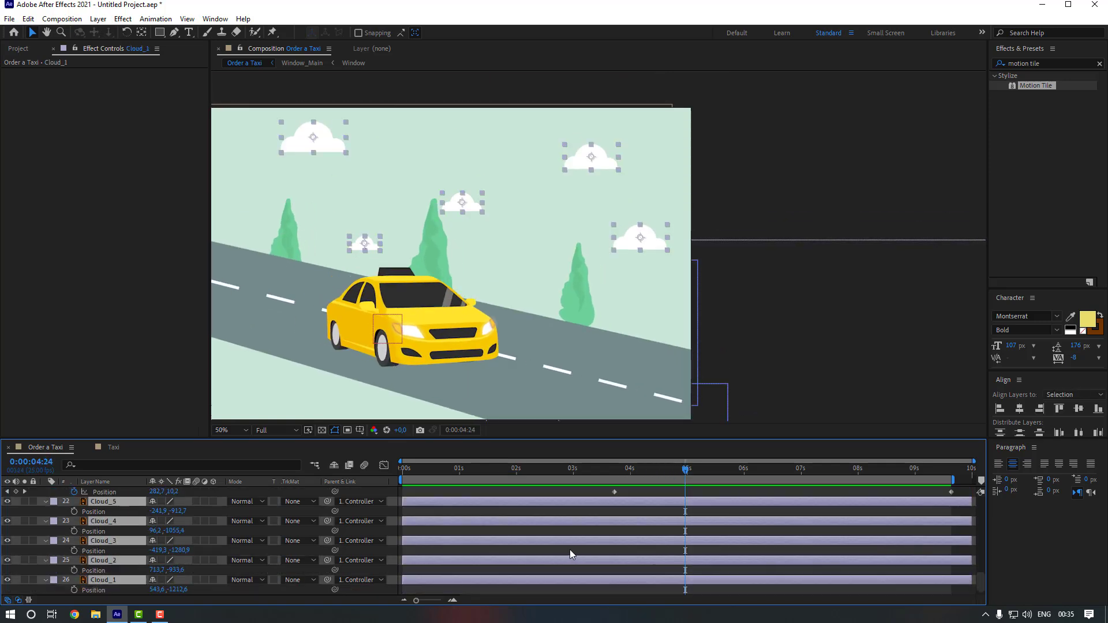
pyautogui.click(614, 467)
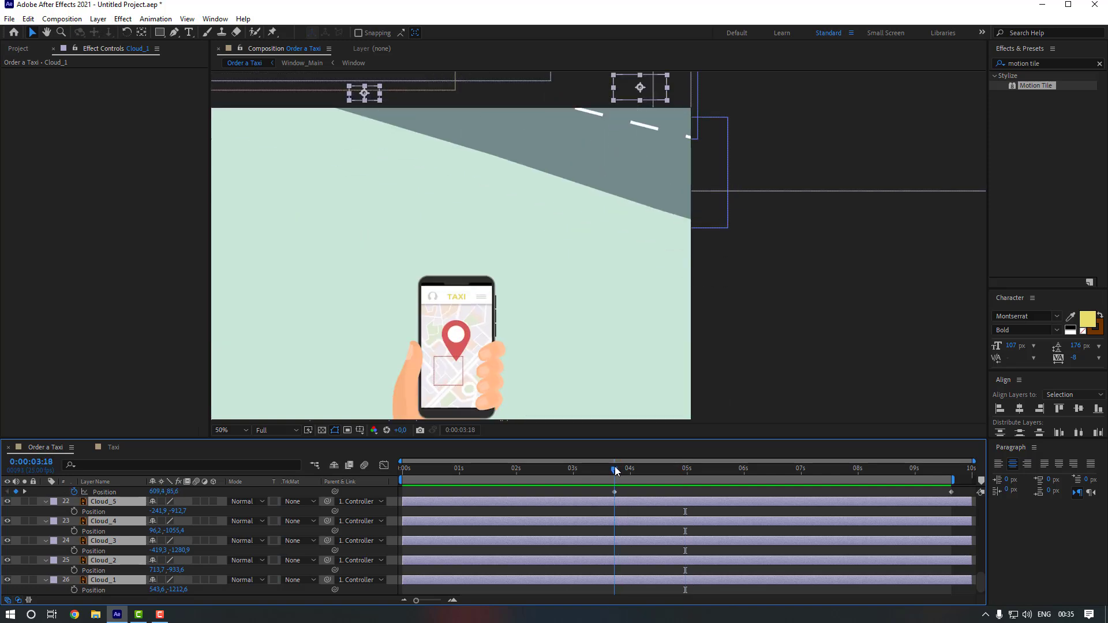
pyautogui.hotkey('alt', 'shift', 'p')
# - At 0:00:09:16, move Cloud_1 to about 329.6, -1224.6 and Cloud_2 to about 583.7, -941.6
pyautogui.click(952, 472)
pyautogui.click(918, 493)
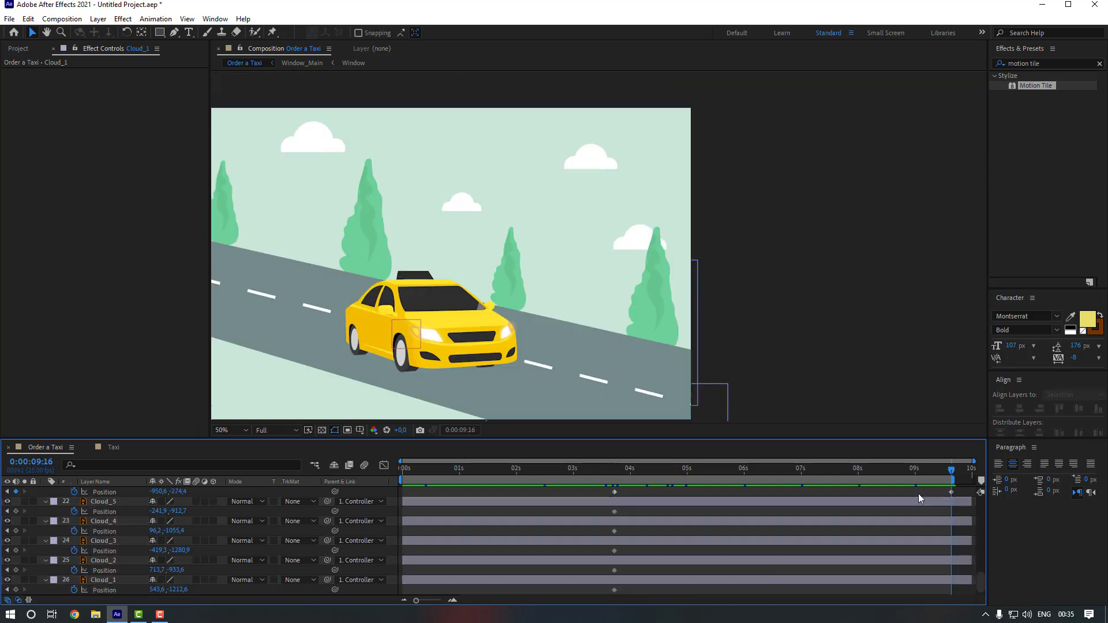
pyautogui.click(101, 580)
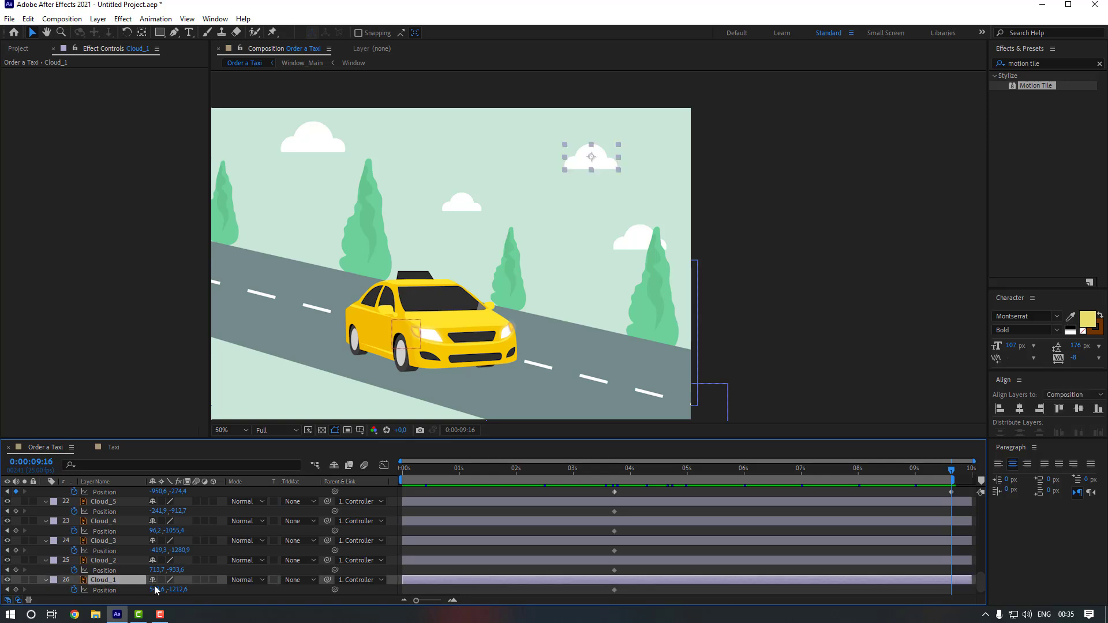
pyautogui.moveTo(596, 156); pyautogui.dragTo(535, 153)
pyautogui.click(632, 238)
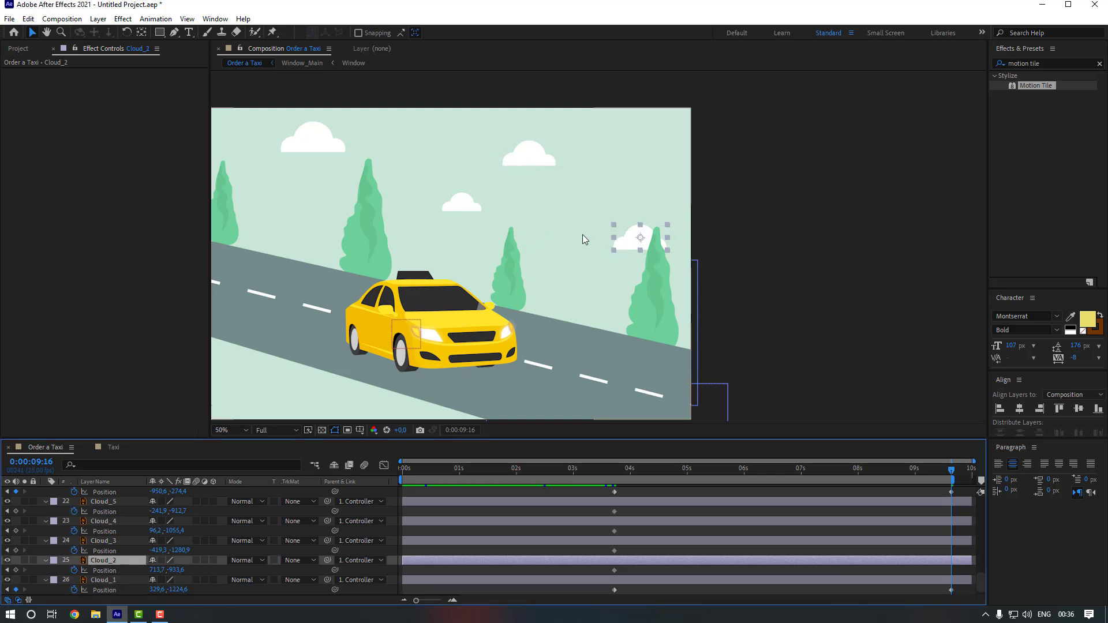
pyautogui.moveTo(629, 241); pyautogui.dragTo(591, 239)
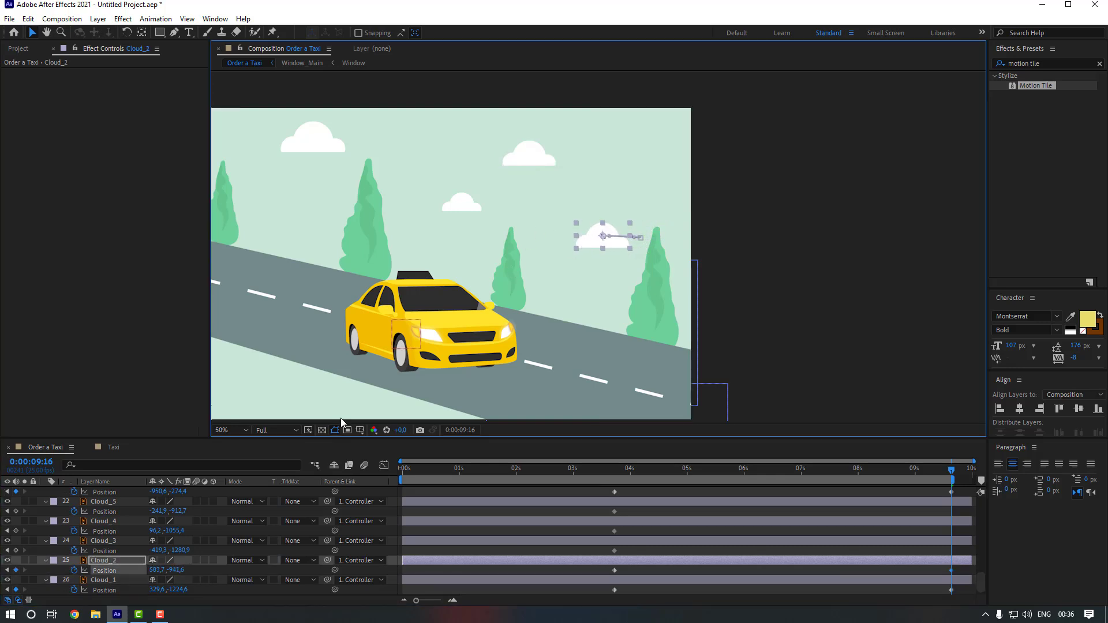
# - Move Cloud_3 to about -515.3, -1286.9, Cloud_4 to about -55.8, -1059.4 and Cloud_5 to about -481.9, -954.7 at 0:00:09:16, and preview the scene
pyautogui.click(126, 551)
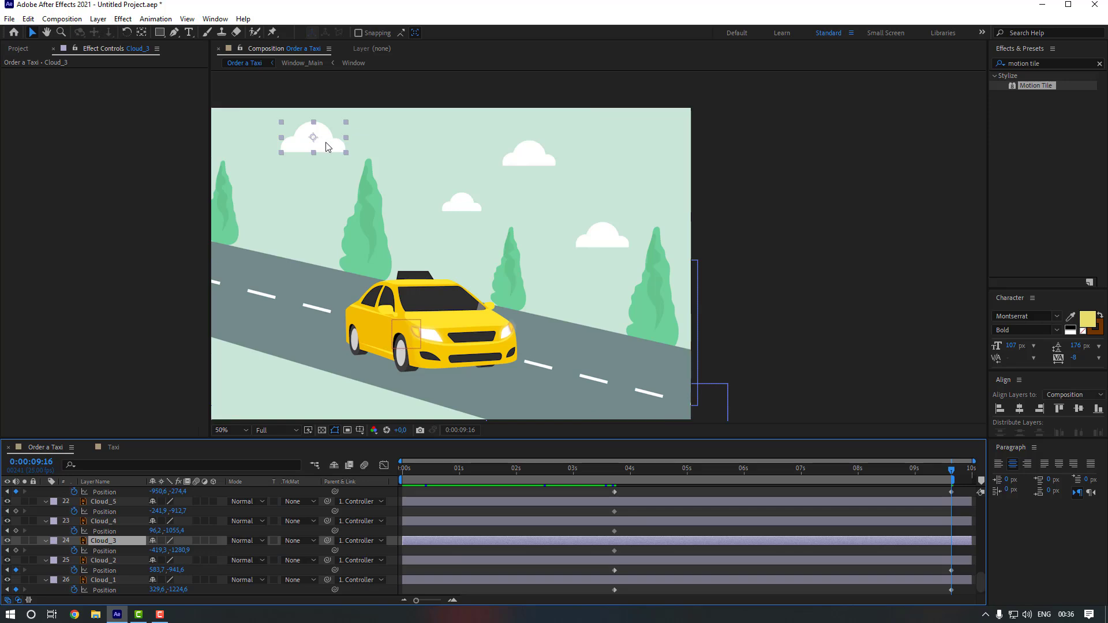
pyautogui.moveTo(322, 144); pyautogui.dragTo(295, 143)
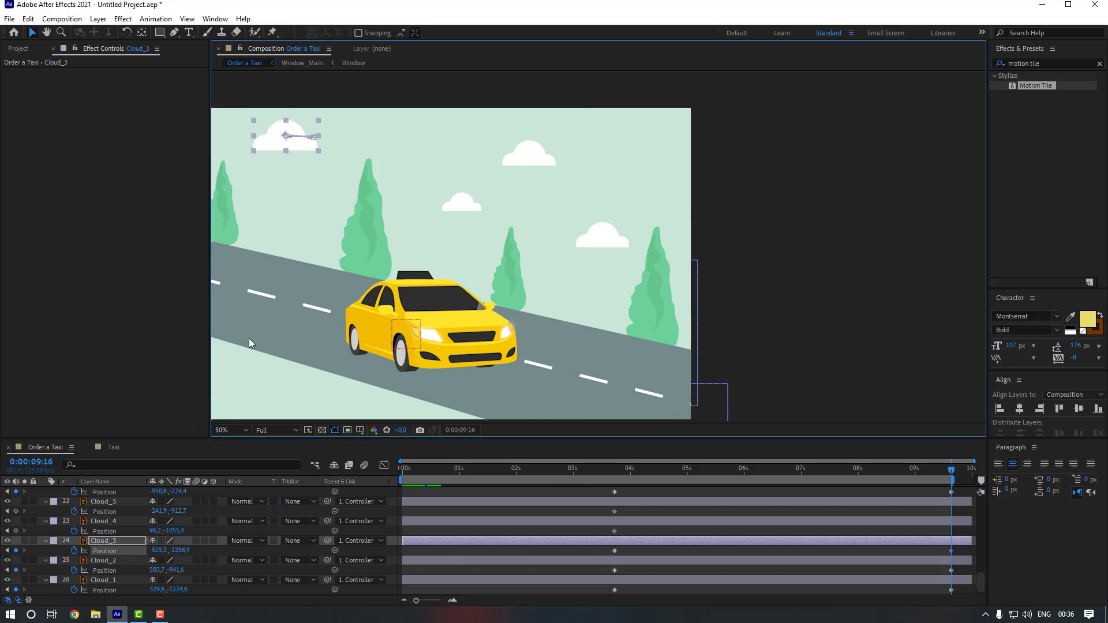
pyautogui.click(115, 529)
pyautogui.moveTo(468, 208); pyautogui.dragTo(424, 205)
pyautogui.click(116, 502)
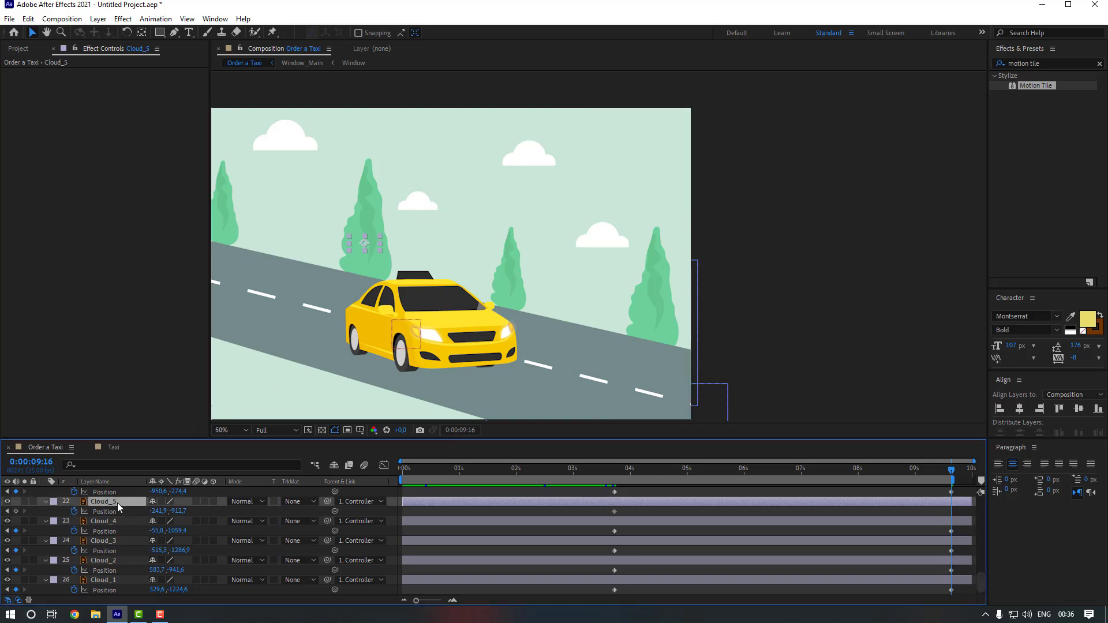
pyautogui.moveTo(369, 243); pyautogui.dragTo(299, 232)
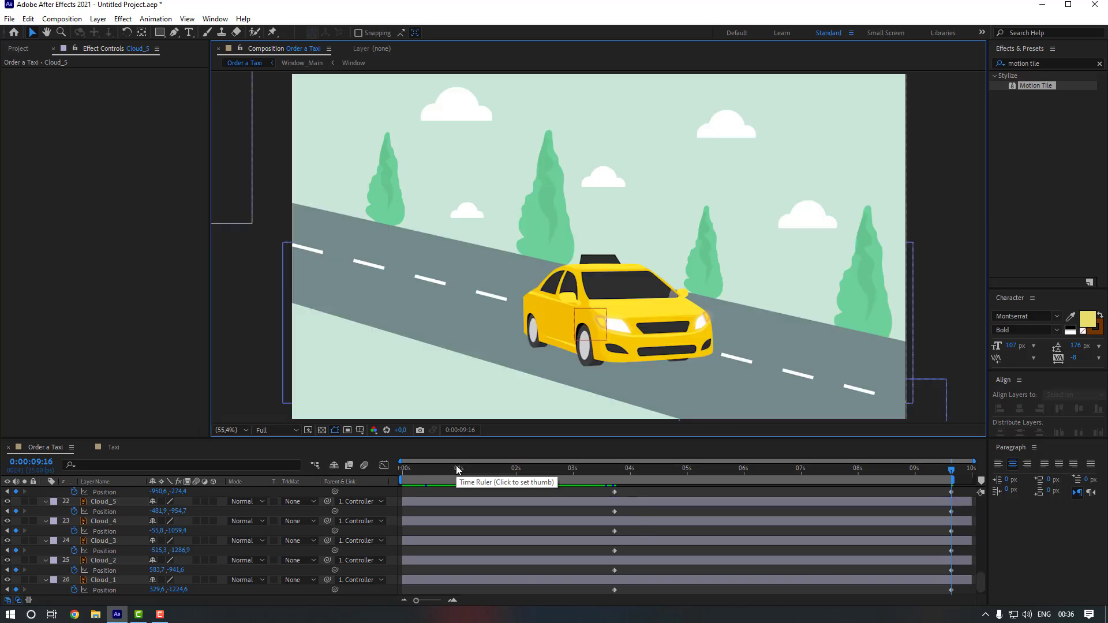
pyautogui.press('space')
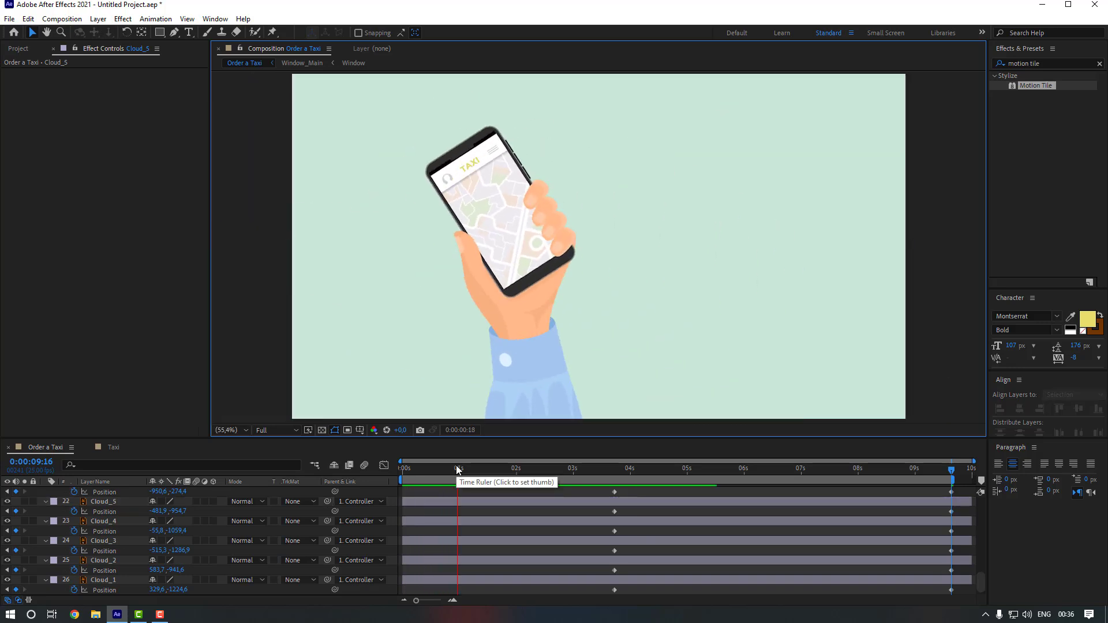